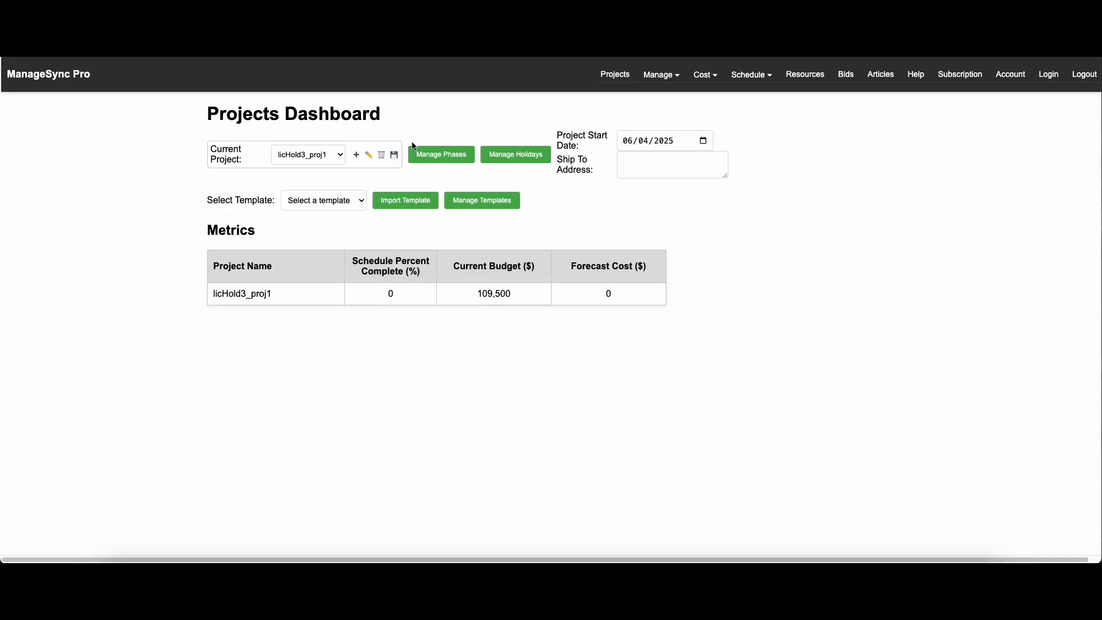
# - Create a new project named licHold3_proj1a
pyautogui.click(355, 158)
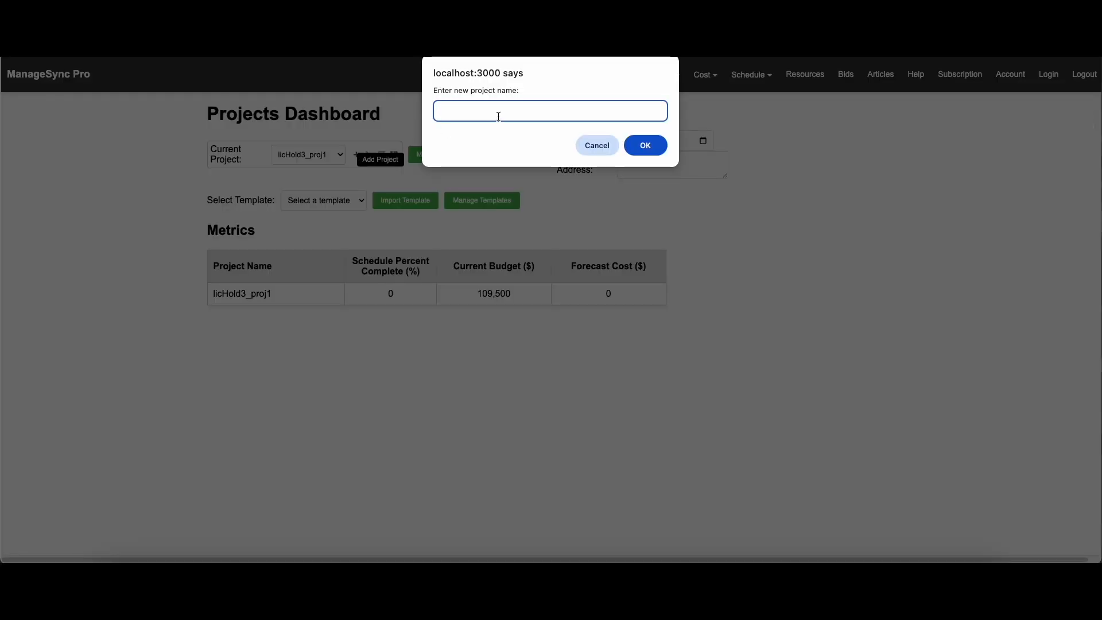
pyautogui.write('licHold3_proj1a')
pyautogui.click(638, 146)
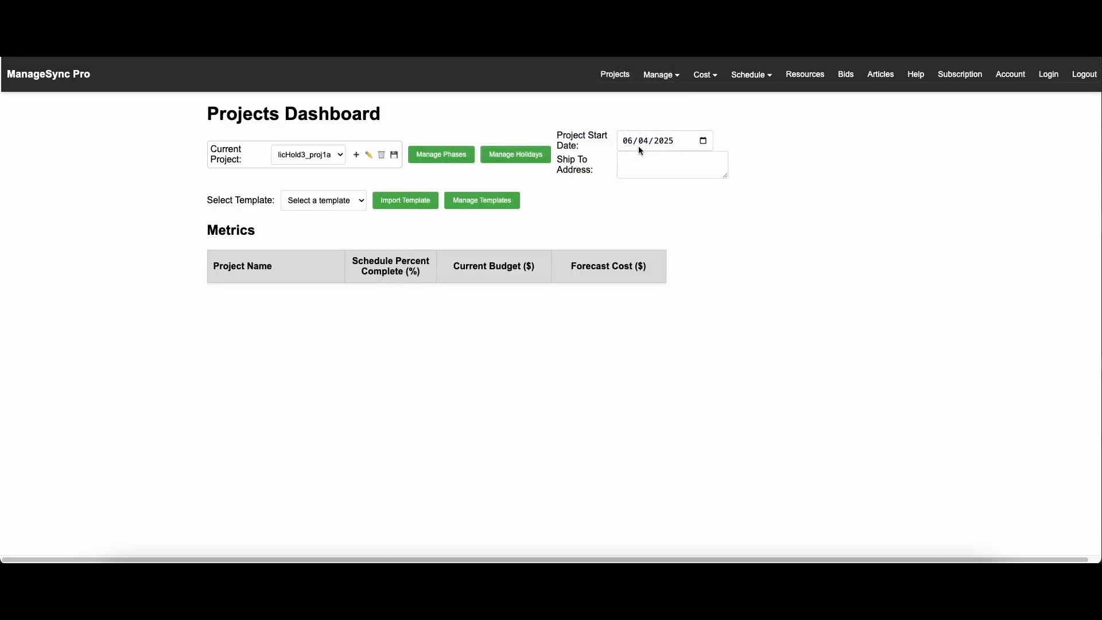
# - Rename the current project licHold3_proj1a as licHold3_proj2
pyautogui.click(337, 158)
pyautogui.click(329, 157)
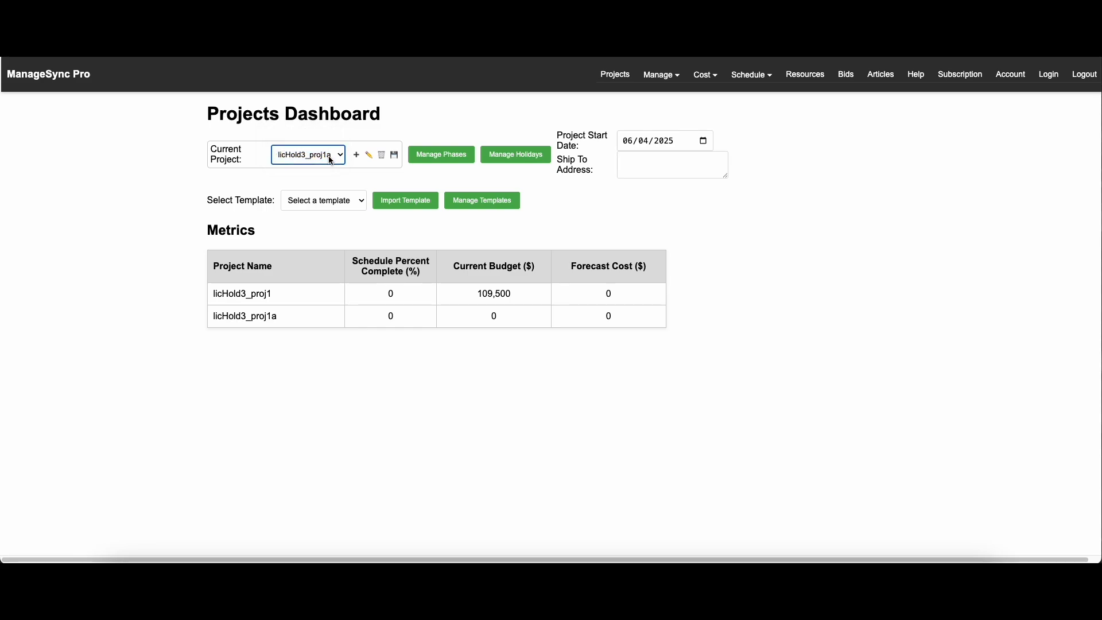
pyautogui.click(368, 155)
pyautogui.click(502, 112)
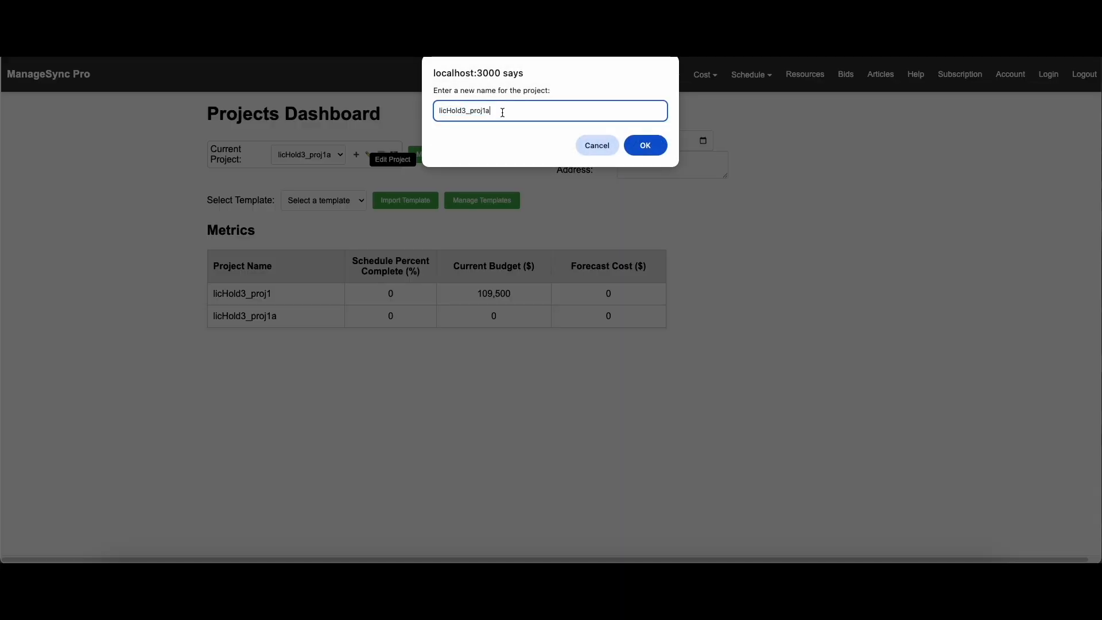
pyautogui.write('=')
pyautogui.press('BackSpace')
pyautogui.press('BackSpace')
pyautogui.write('2')
pyautogui.press('Return')
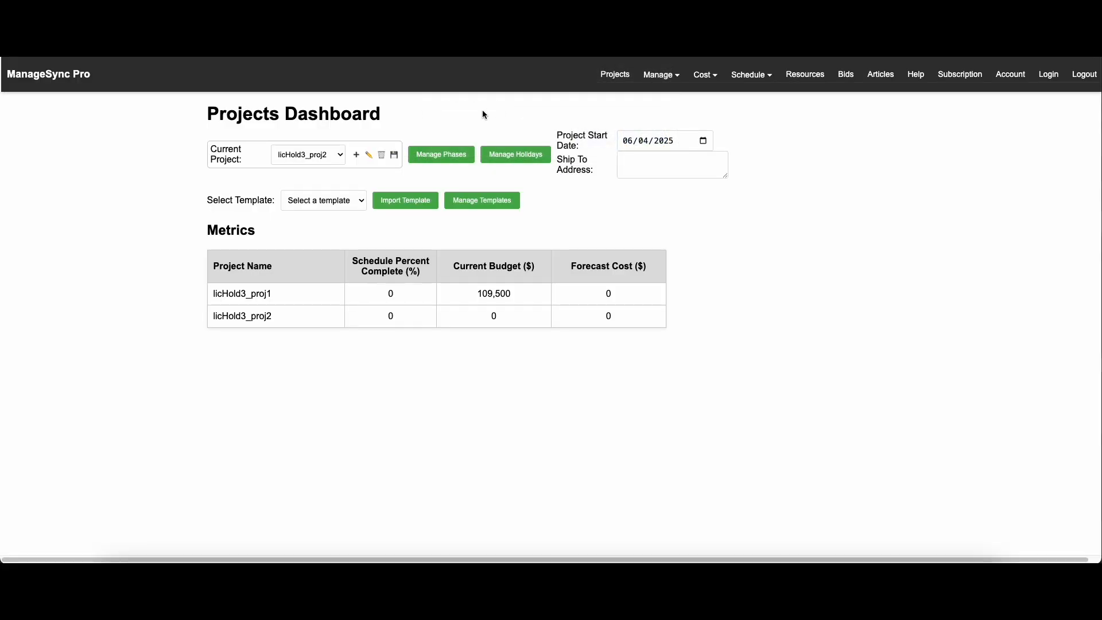
# - Examine the schedule percent complete, current budget and forecast cost metrics for licHold3_proj2
pyautogui.moveTo(224, 317); pyautogui.dragTo(336, 320)
pyautogui.click(377, 317)
pyautogui.doubleClick(388, 316)
pyautogui.doubleClick(493, 317)
pyautogui.doubleClick(608, 316)
# - Review the project's phase and holiday settings without changing them, and look at the ship-to address field
pyautogui.click(457, 155)
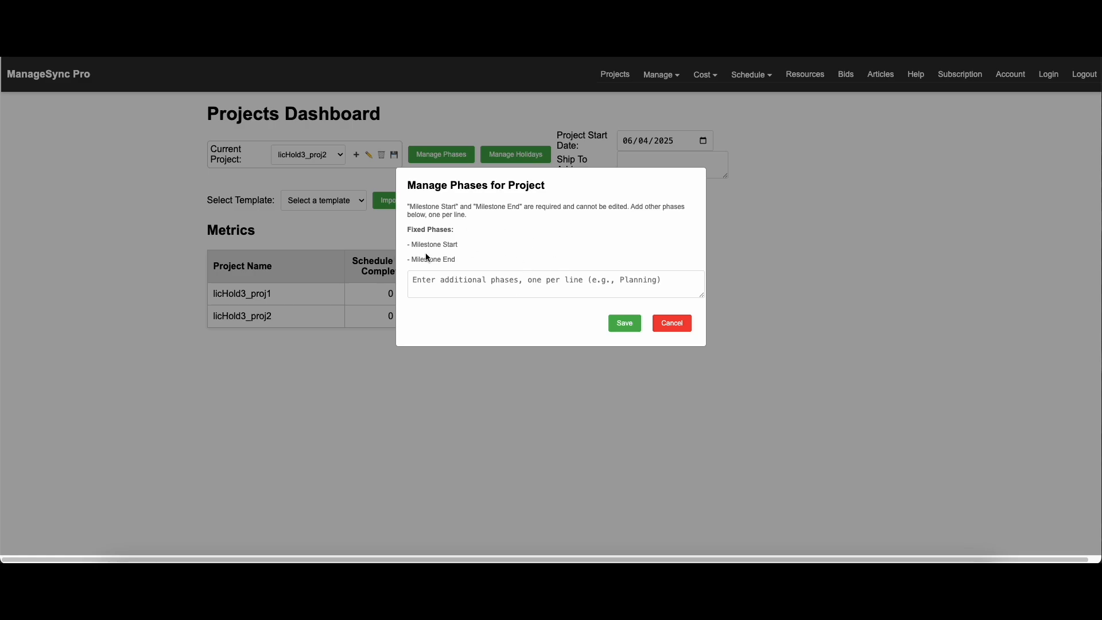
pyautogui.doubleClick(677, 320)
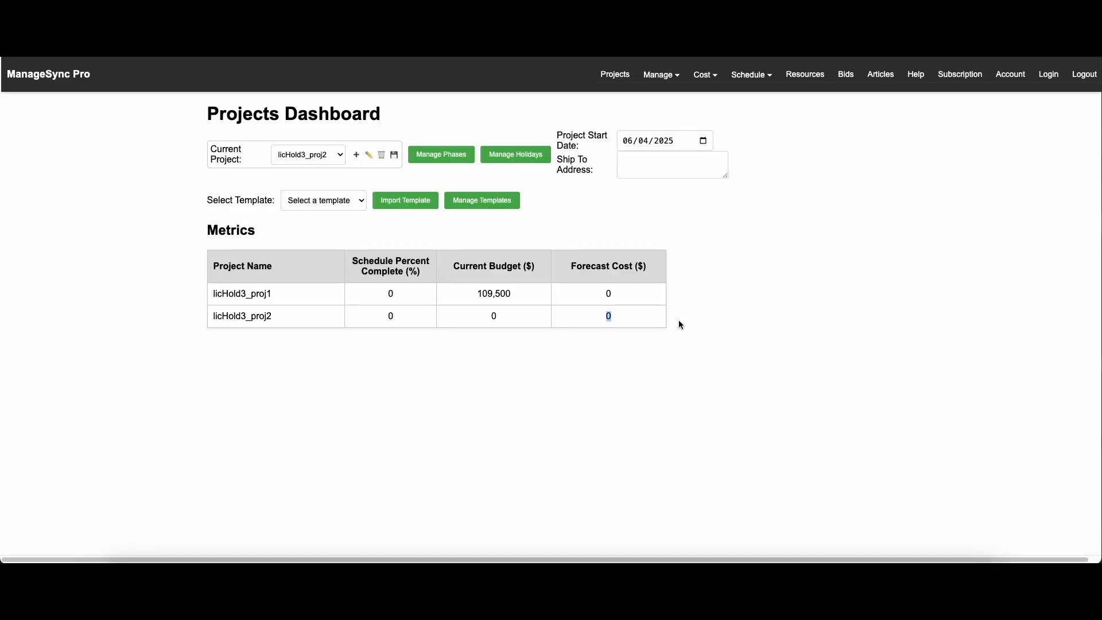
pyautogui.click(538, 156)
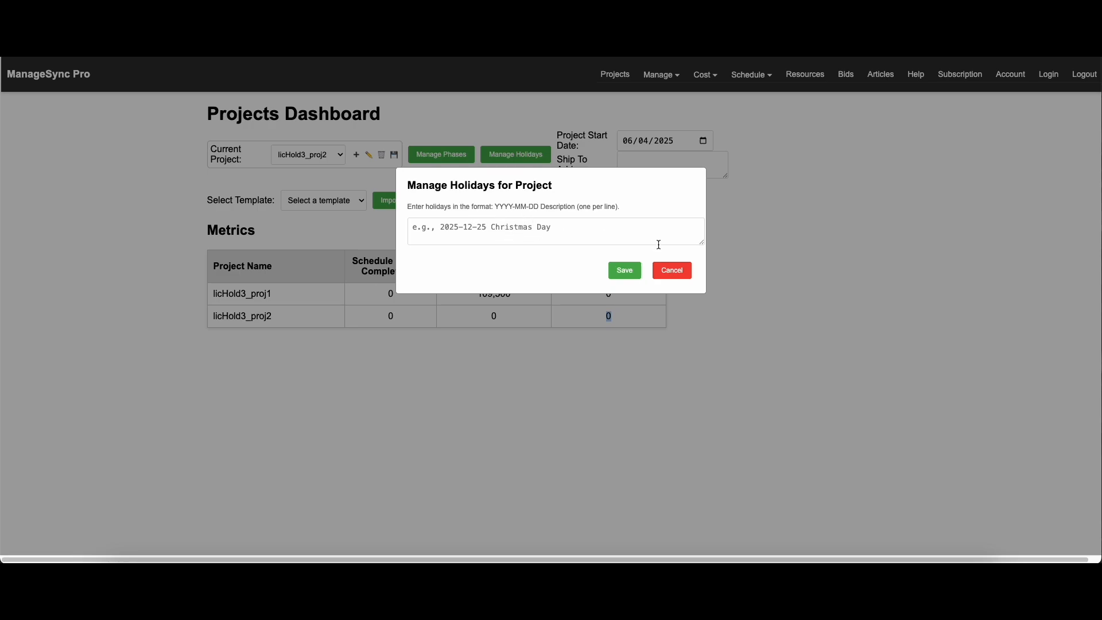
pyautogui.click(672, 272)
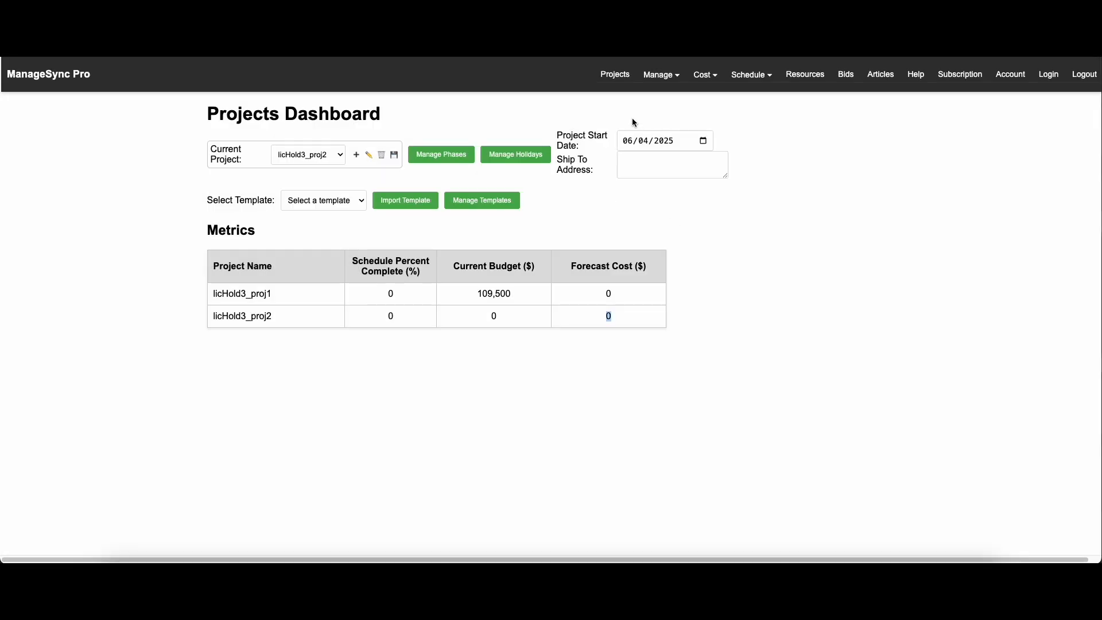
pyautogui.click(656, 165)
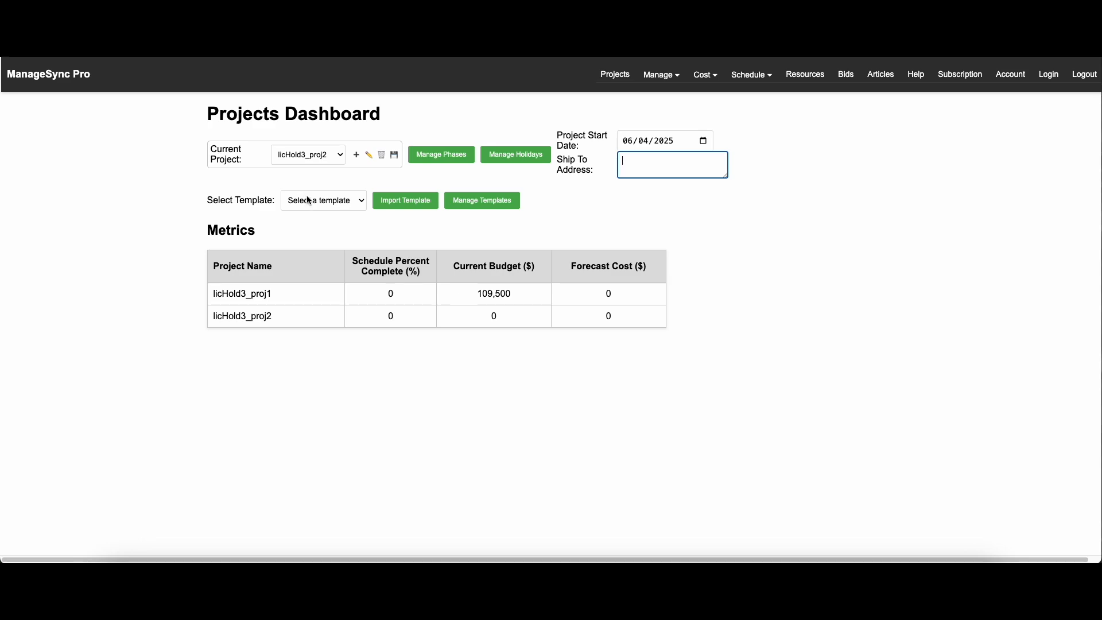
# - Import the Example Template into licHold3_proj2, agreeing to overwrite its existing tasks
pyautogui.click(317, 156)
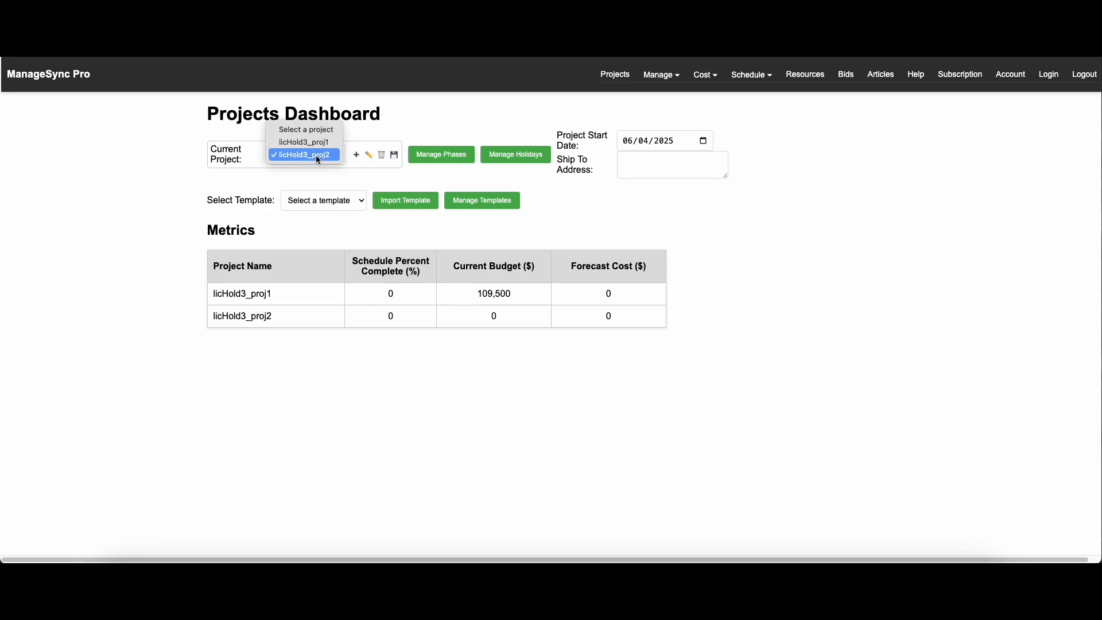
pyautogui.click(317, 156)
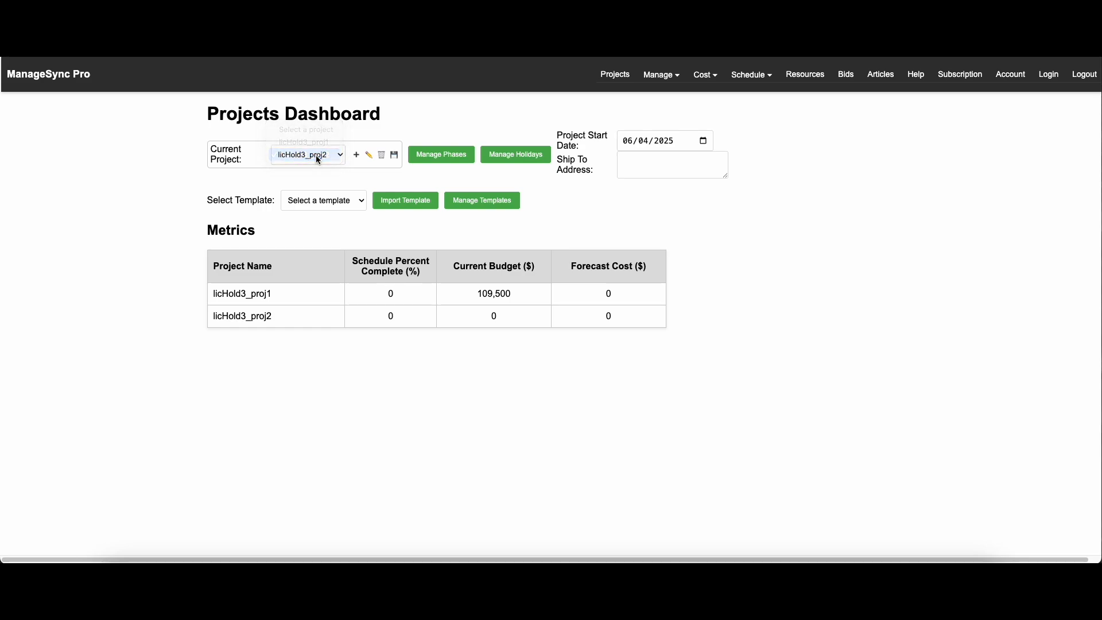
pyautogui.click(338, 205)
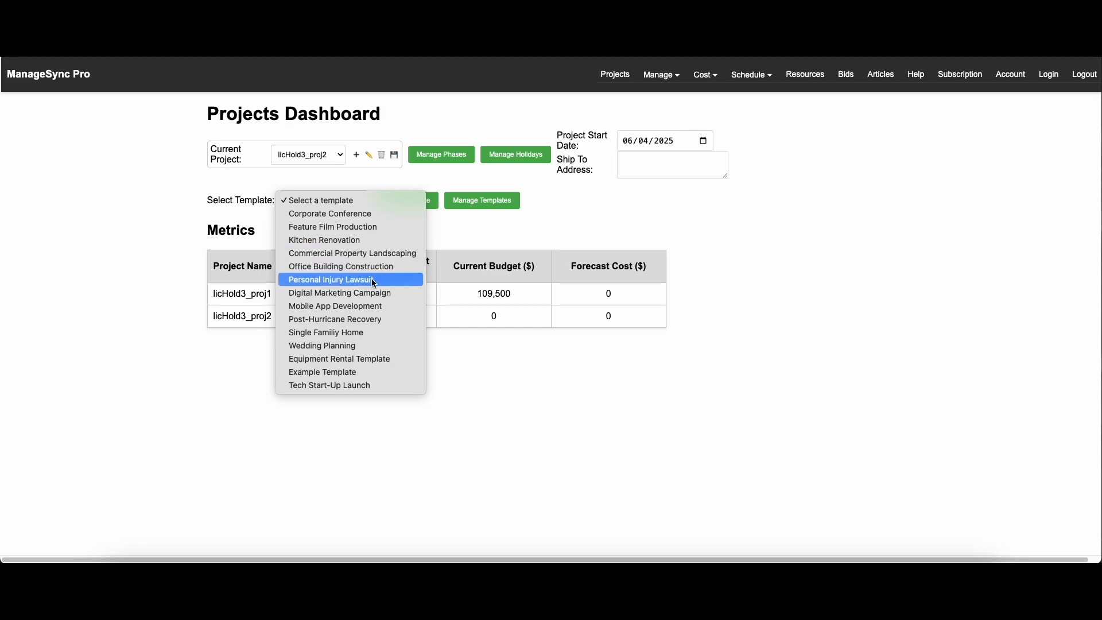
pyautogui.click(342, 376)
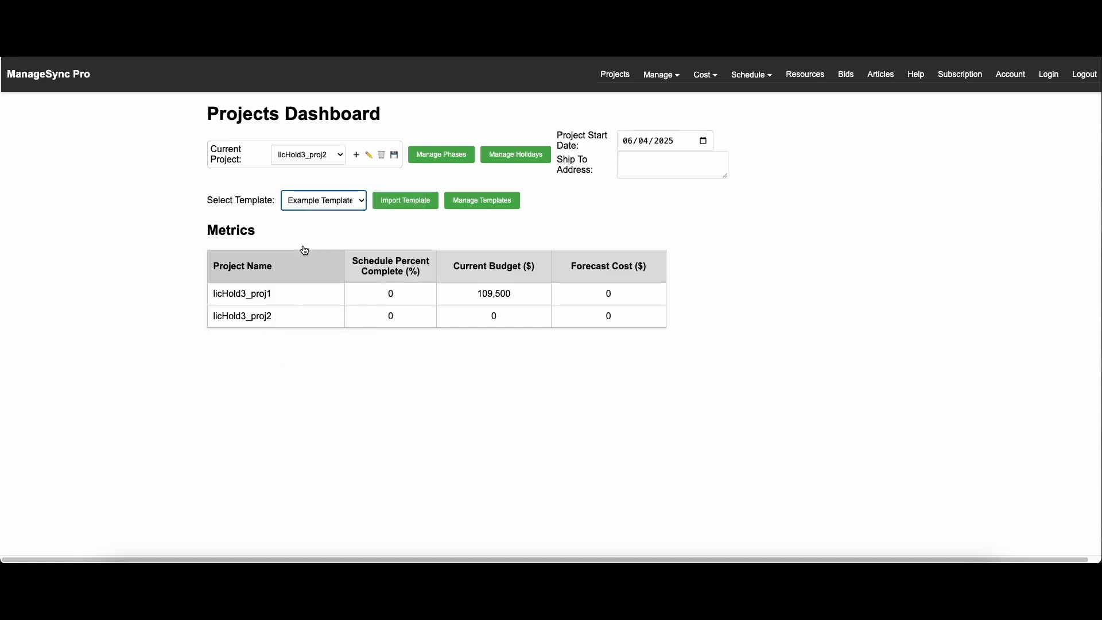
pyautogui.click(400, 202)
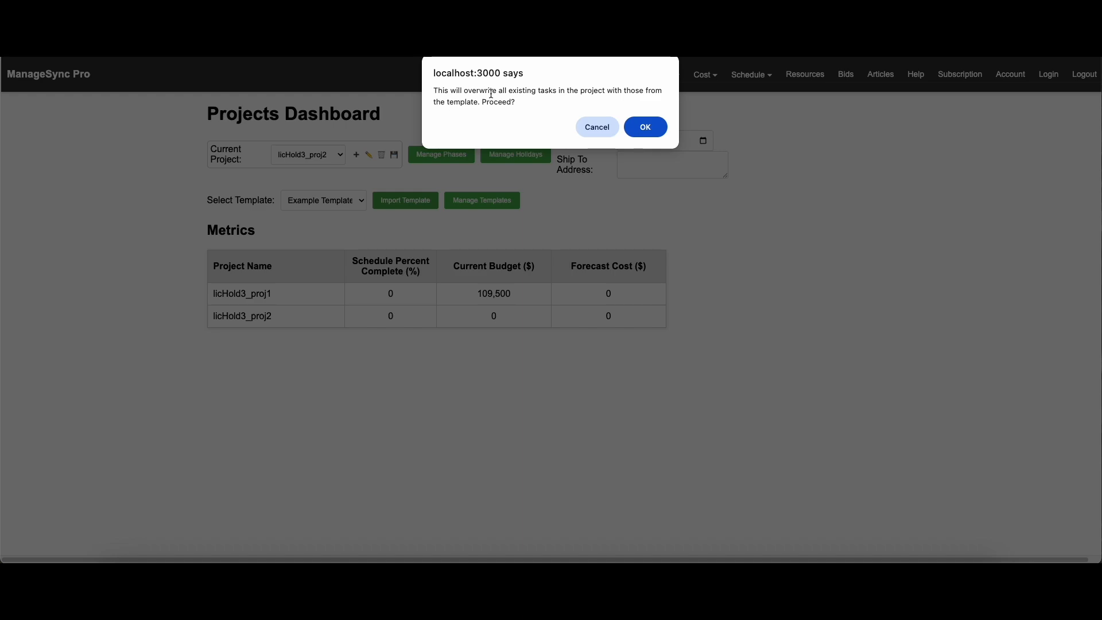
pyautogui.click(645, 128)
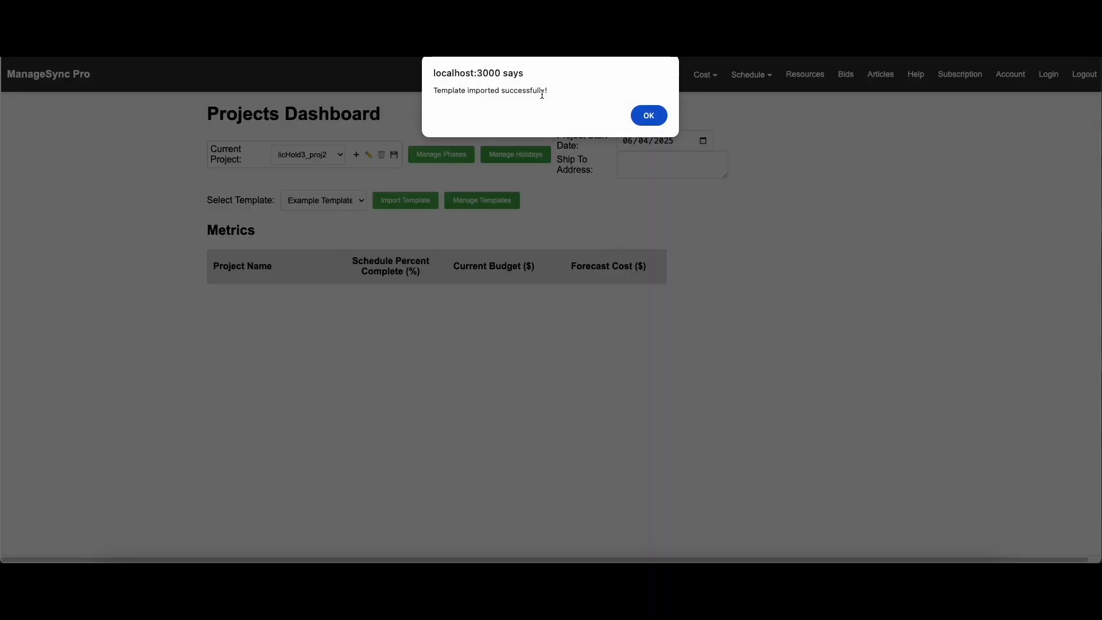
pyautogui.click(648, 115)
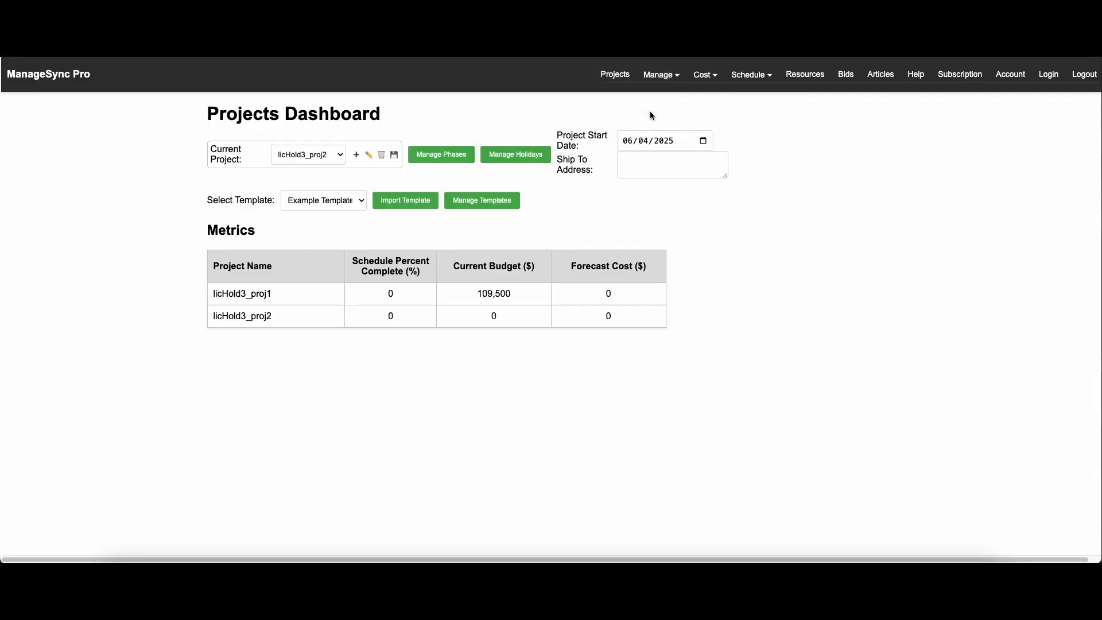
# - Review the list of available templates and their built-in status, and close the list
pyautogui.click(489, 206)
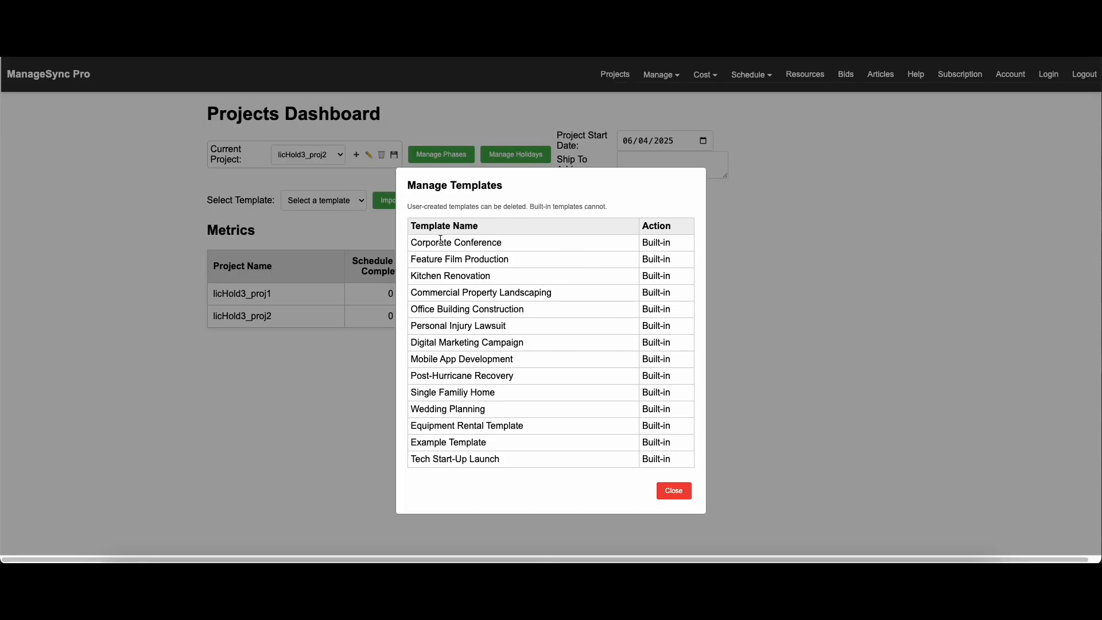
pyautogui.moveTo(425, 242); pyautogui.dragTo(671, 459)
pyautogui.click(677, 459)
pyautogui.click(676, 492)
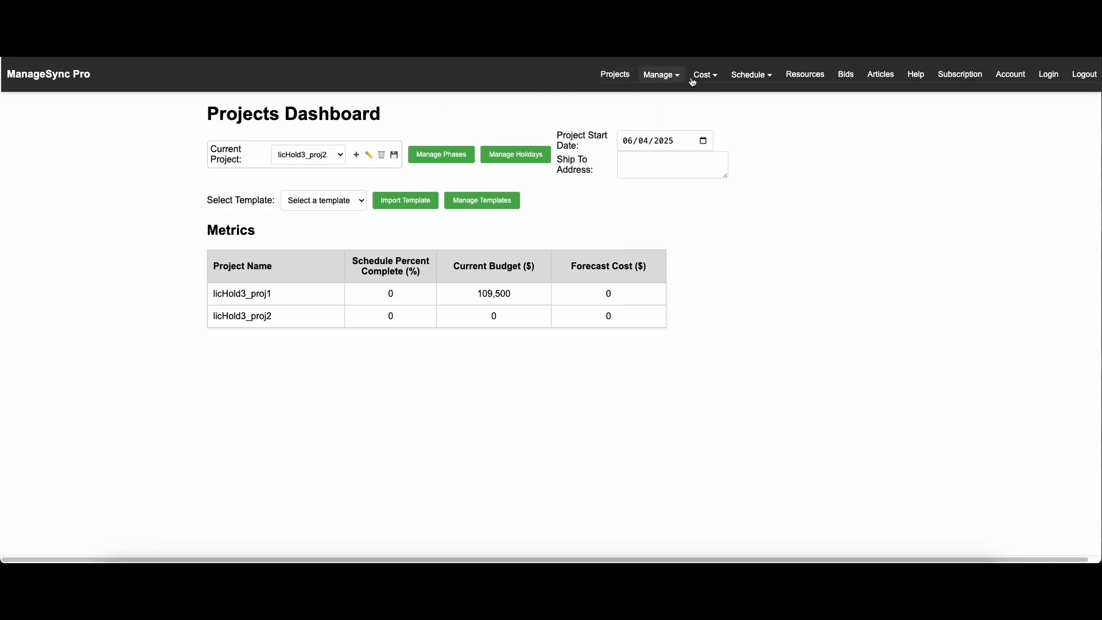
# - Open the Gantt chart for licHold3_proj2
pyautogui.moveTo(746, 75)
pyautogui.click(760, 100)
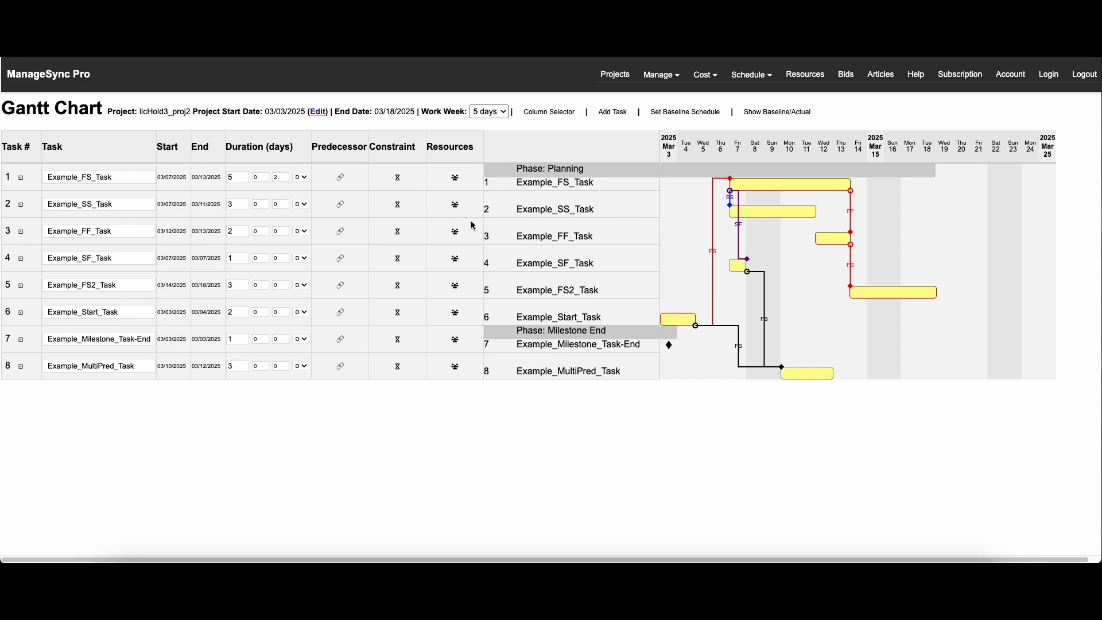
# - Explore the predecessor options for task 3, trying Example_SF_Task and viewing the relationship types, and leave without adding one
pyautogui.click(341, 232)
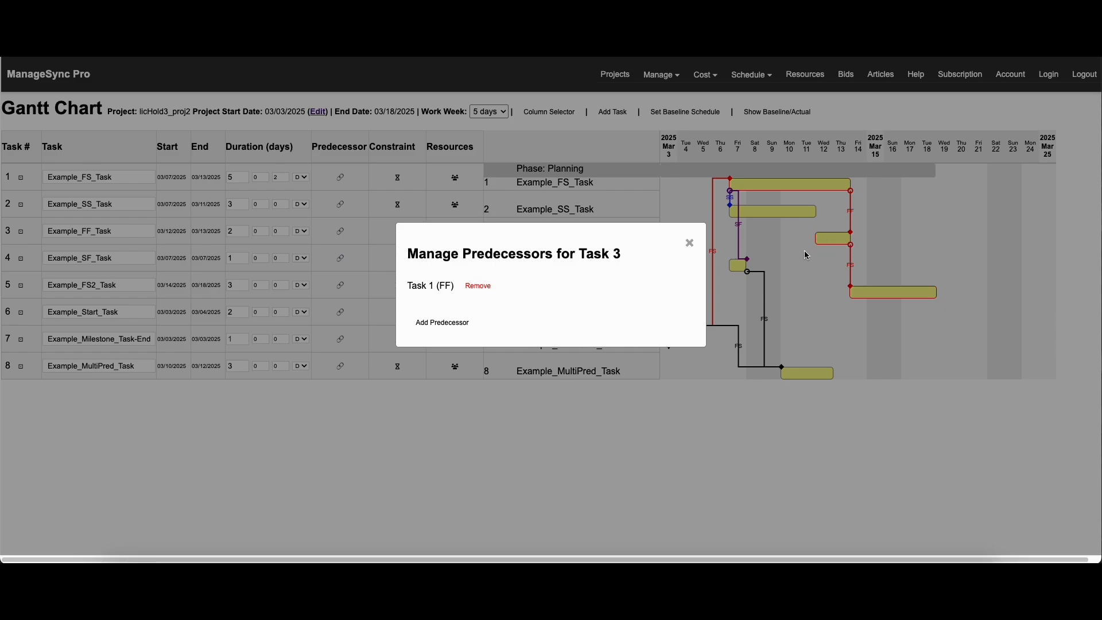
pyautogui.click(443, 324)
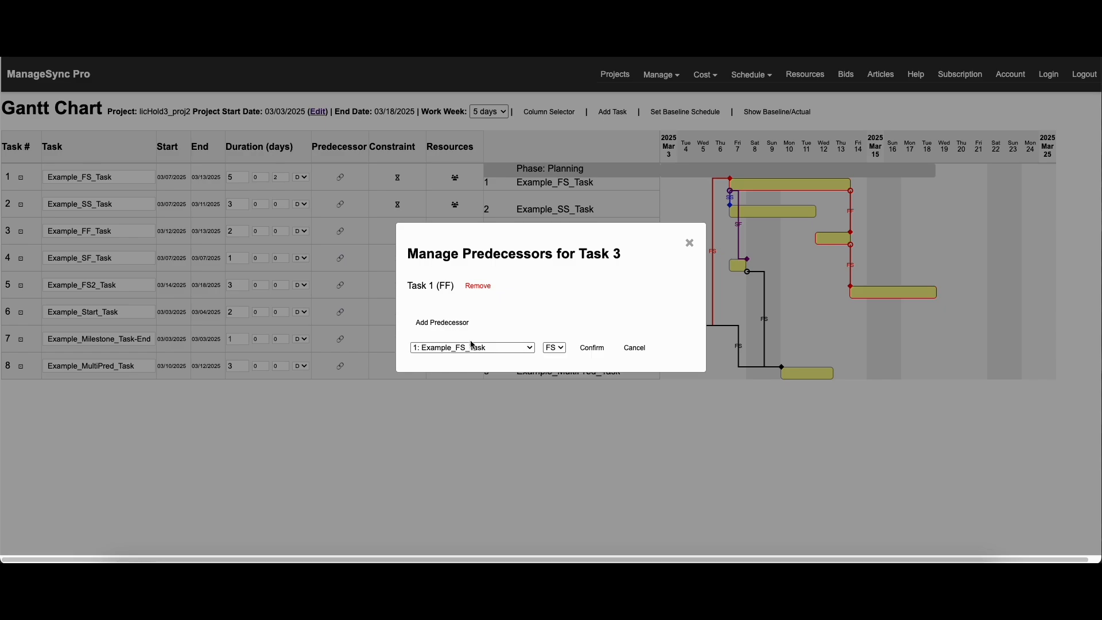
pyautogui.click(470, 348)
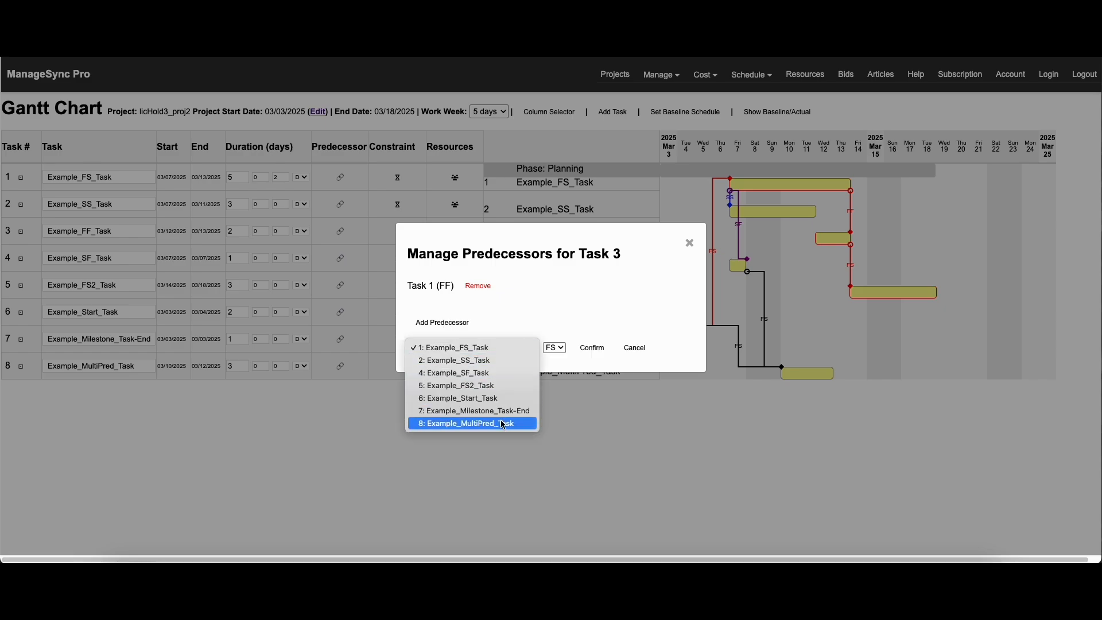
pyautogui.click(483, 379)
pyautogui.click(554, 348)
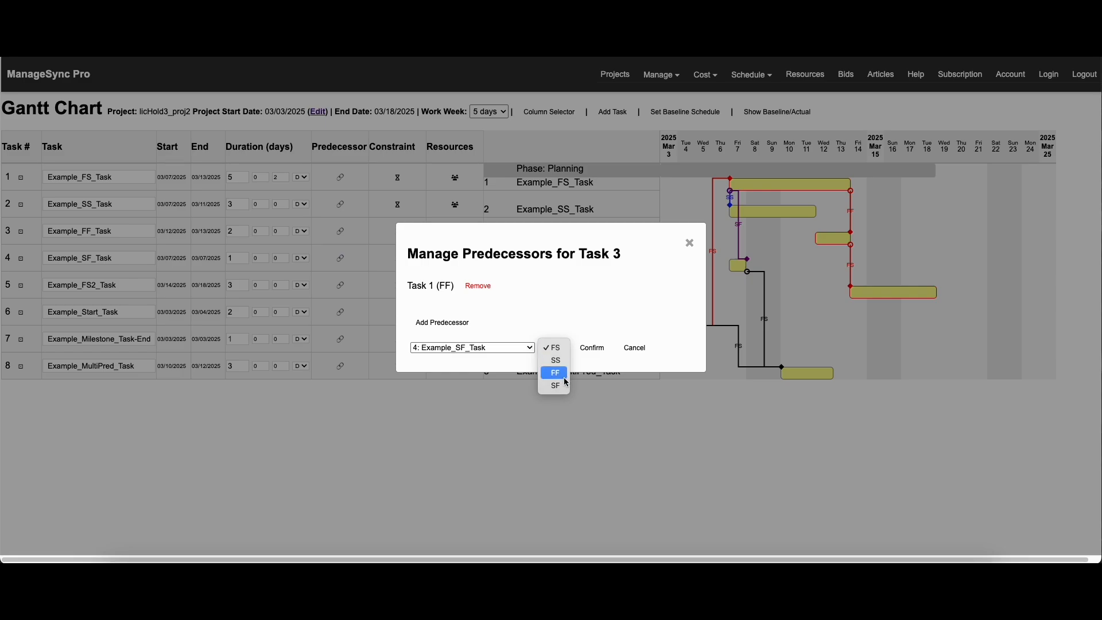
pyautogui.click(609, 340)
pyautogui.click(635, 348)
pyautogui.click(690, 244)
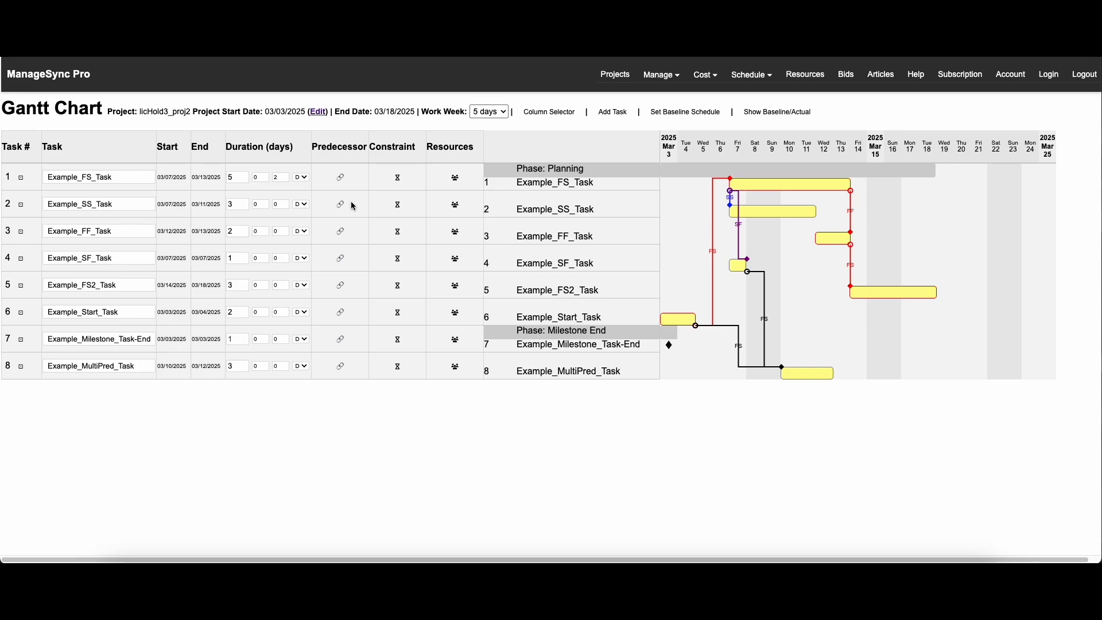
# - Raise Example_FS_Task's duration to 6 days and return it to 5 days
pyautogui.click(245, 175)
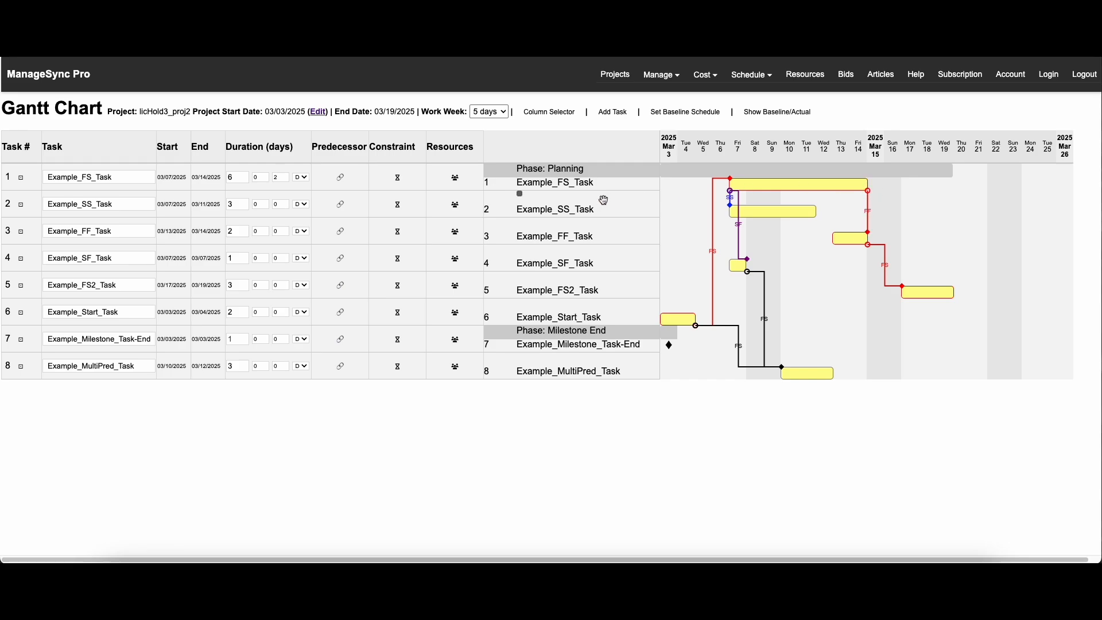
pyautogui.click(244, 180)
# - Add the Actions and Phase columns to the Gantt chart's task table
pyautogui.click(556, 113)
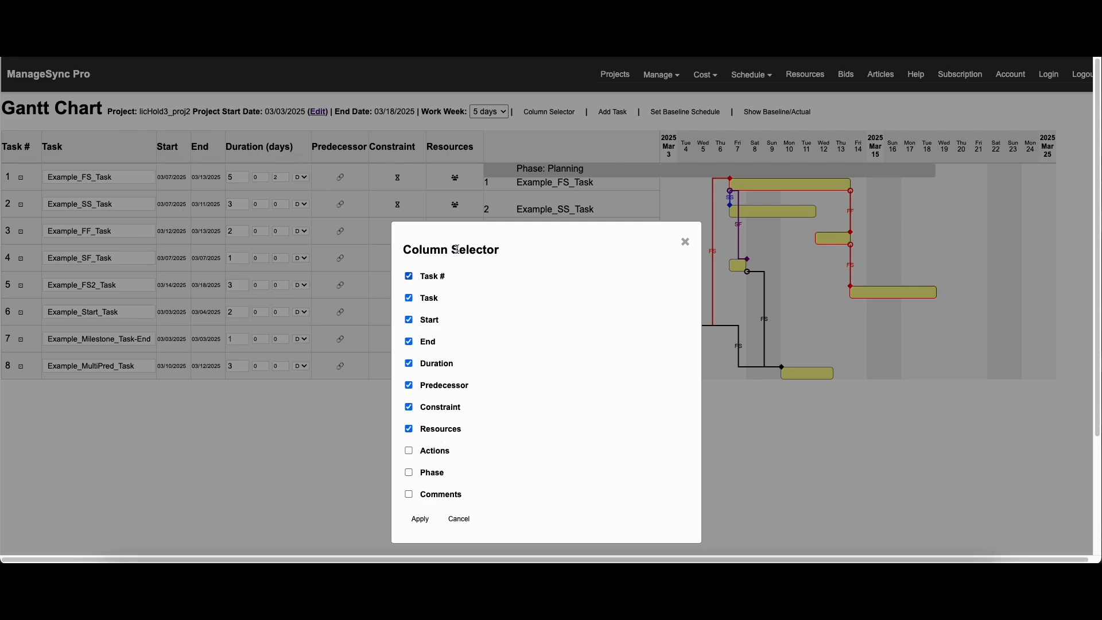
pyautogui.click(432, 474)
pyautogui.click(433, 452)
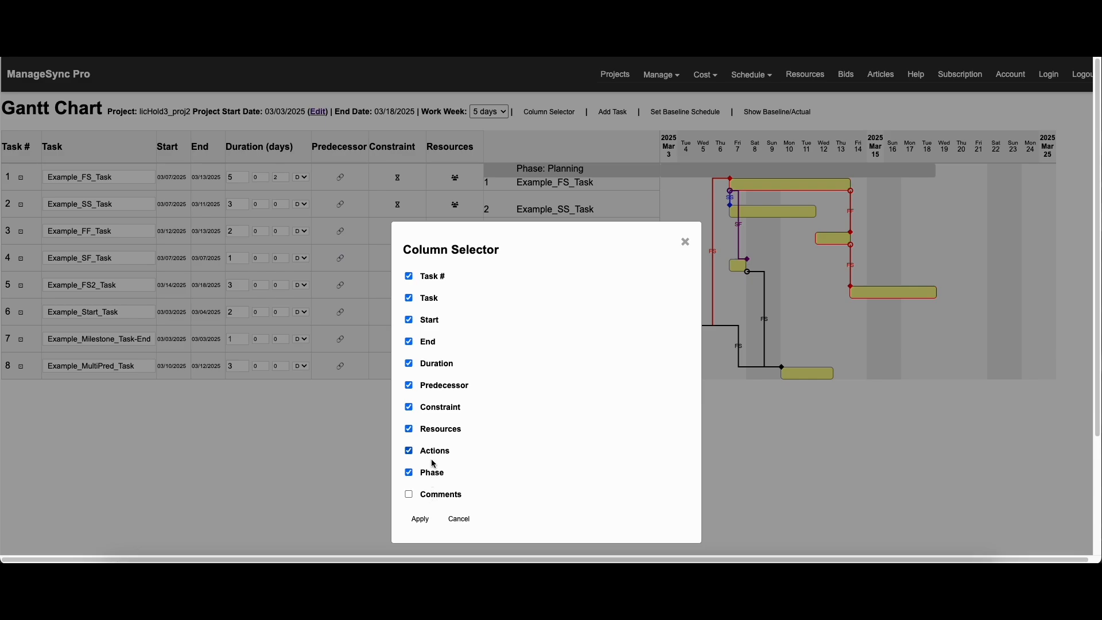
pyautogui.click(420, 519)
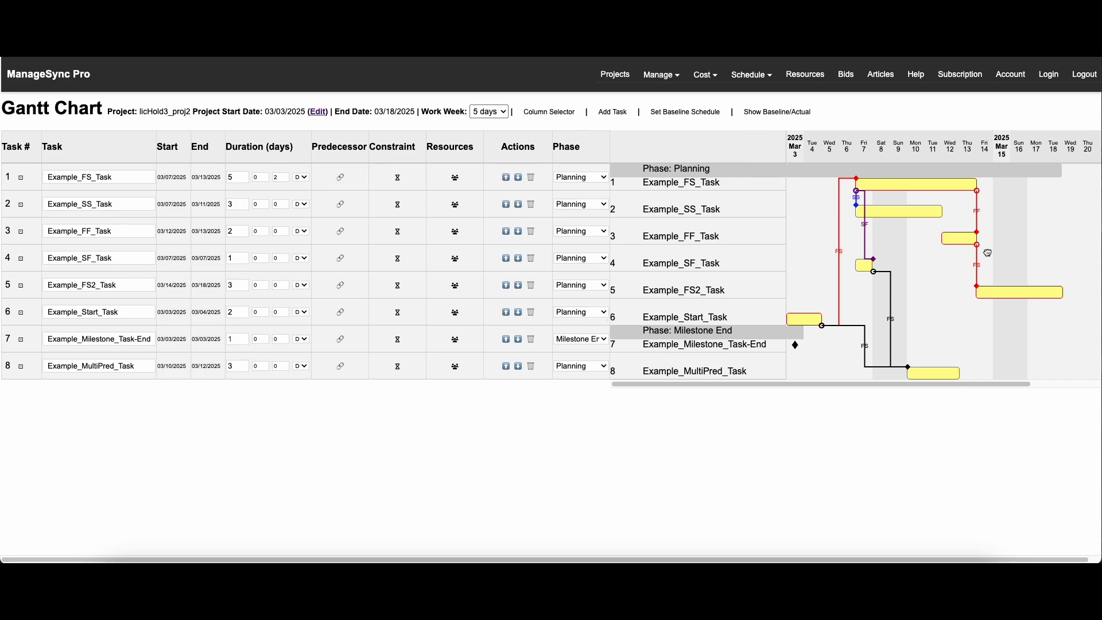
# - Review the predecessors of Example_Milestone_Task-End and close the dialog
pyautogui.hscroll(3, 987, 253)
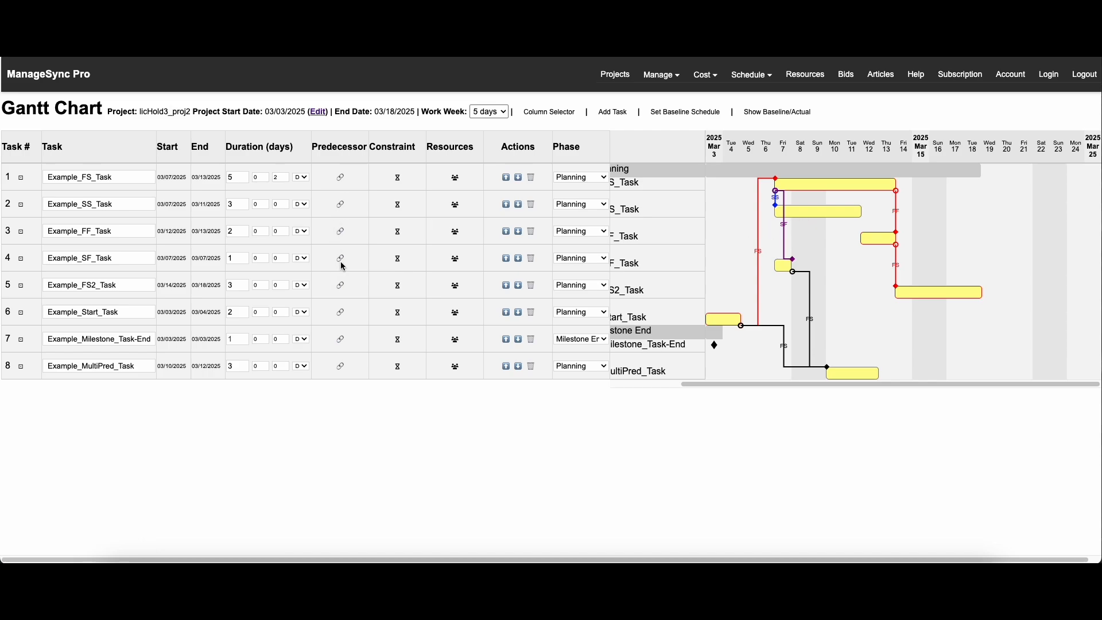
pyautogui.click(340, 347)
pyautogui.click(689, 243)
pyautogui.moveTo(116, 179); pyautogui.dragTo(4, 182)
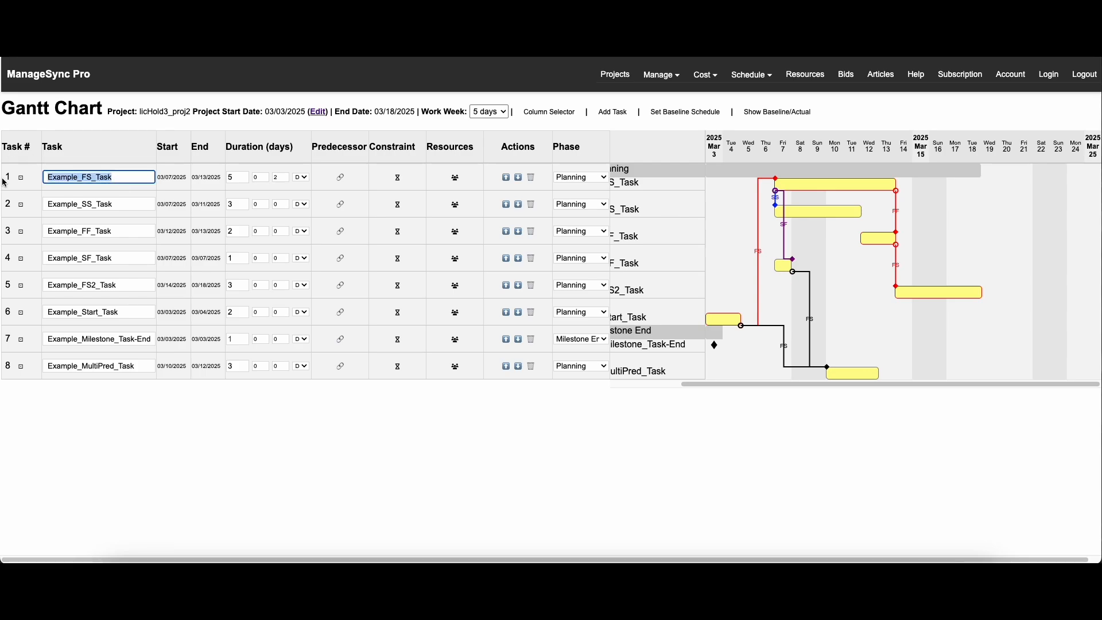
pyautogui.click(118, 179)
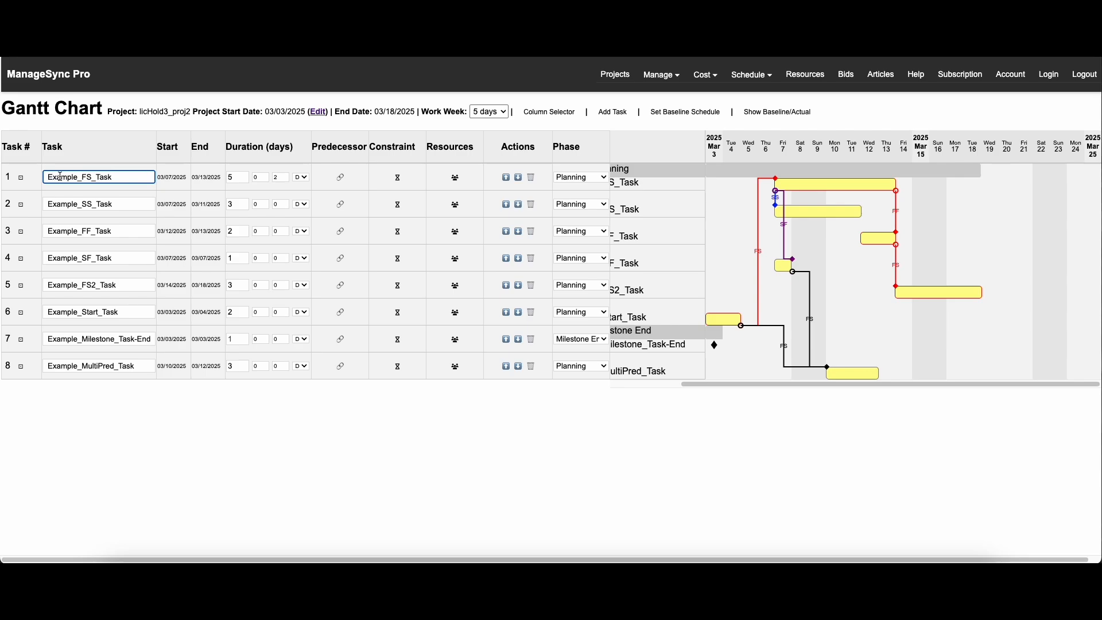
pyautogui.moveTo(58, 177); pyautogui.dragTo(113, 178)
pyautogui.moveTo(60, 204); pyautogui.dragTo(112, 205)
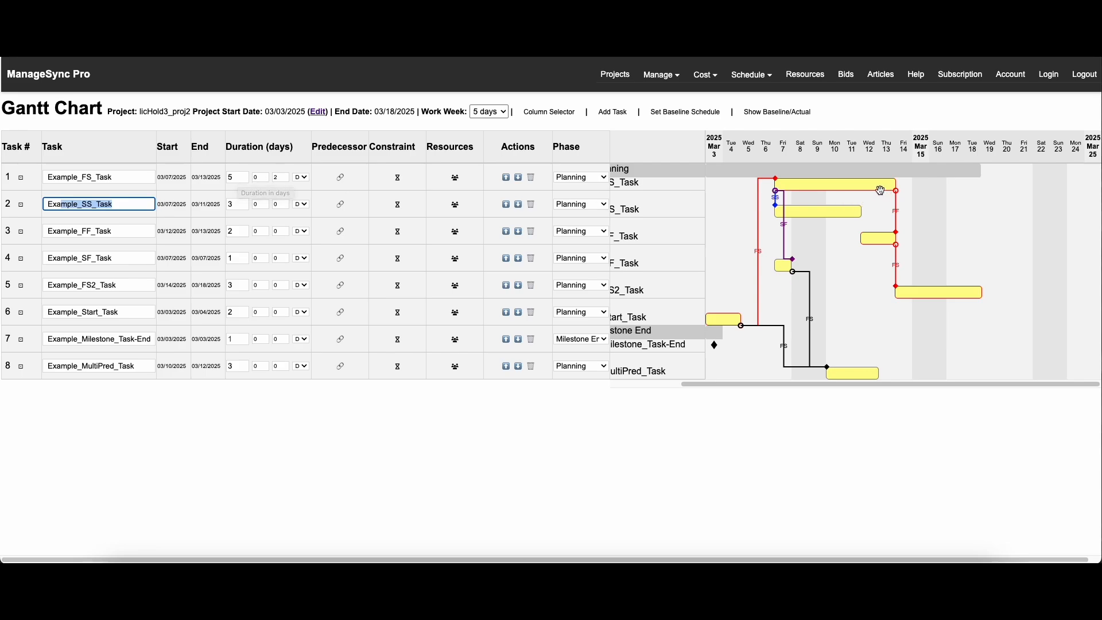
# - Lower Example_FS_Task's duration to 4 days and raise it to 6 days
pyautogui.click(244, 181)
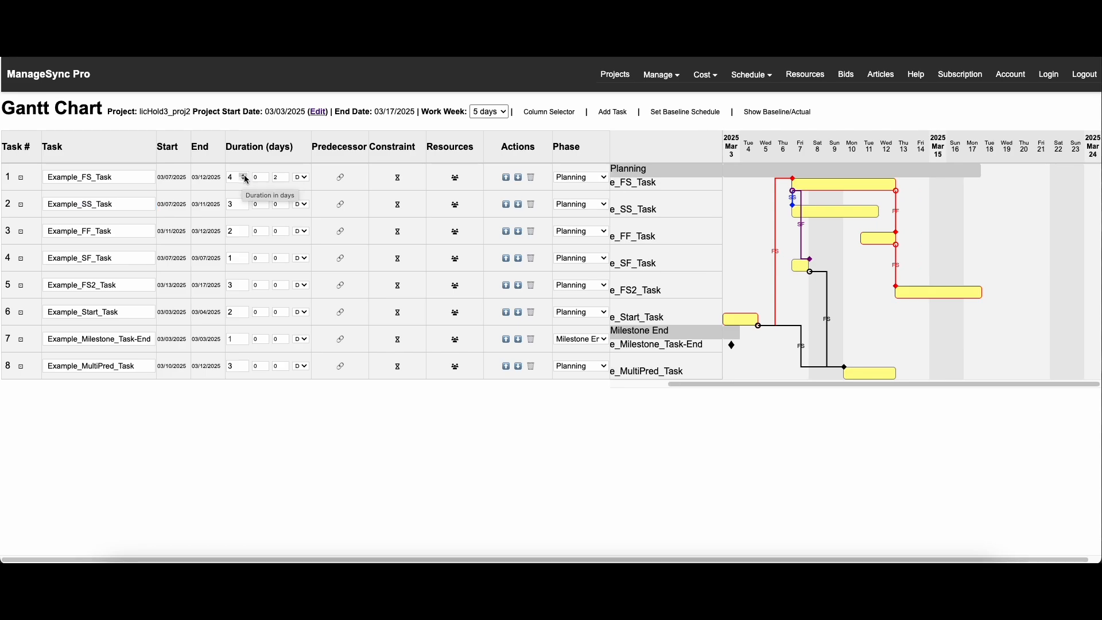
pyautogui.click(246, 177)
pyautogui.click(246, 178)
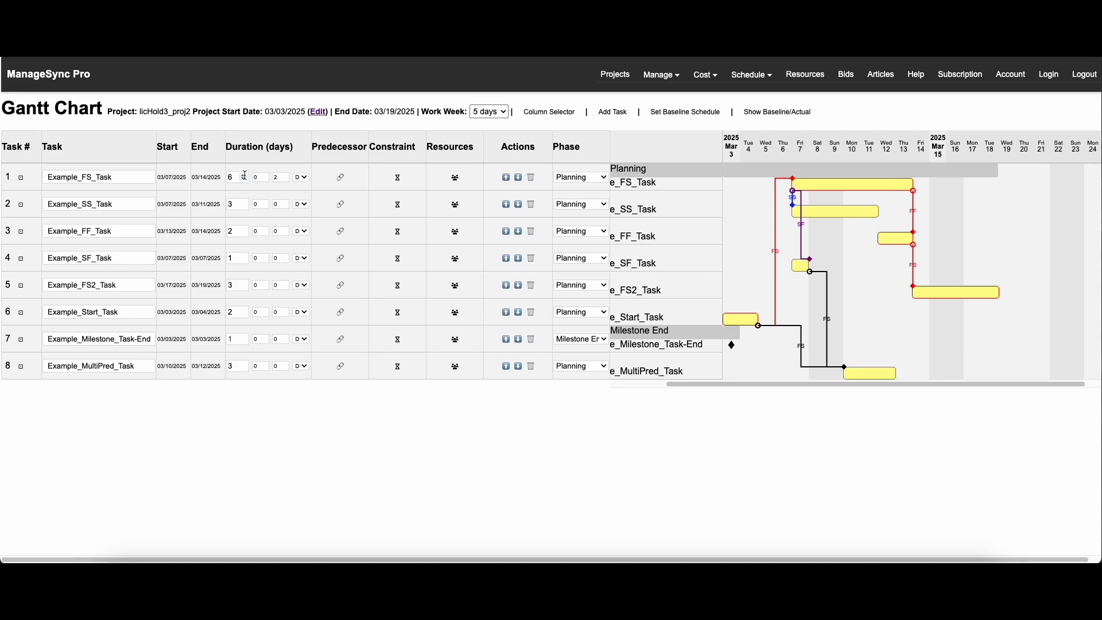
# - Raise Example_FS_Task's duration to 7 days and lower it to 4 days
pyautogui.click(245, 178)
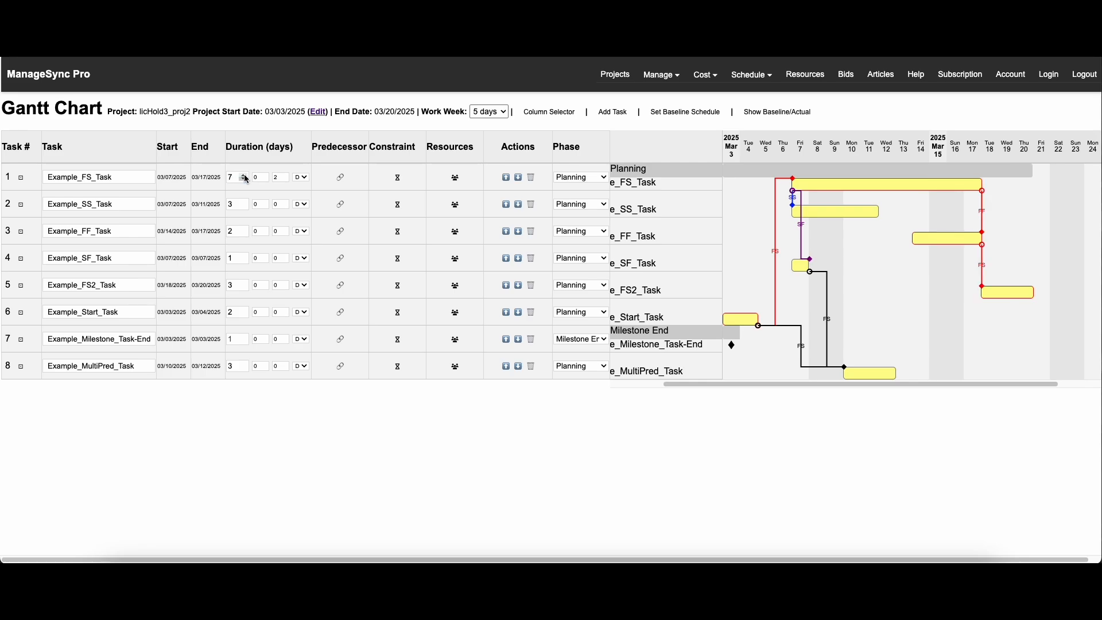
pyautogui.click(246, 181)
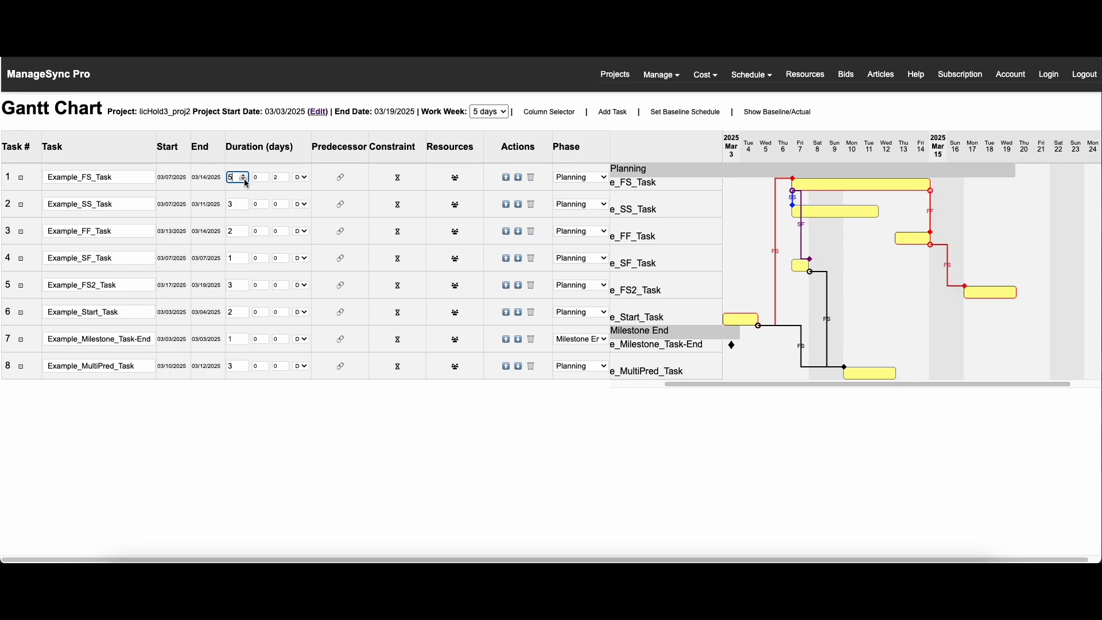
pyautogui.click(246, 181)
pyautogui.click(246, 182)
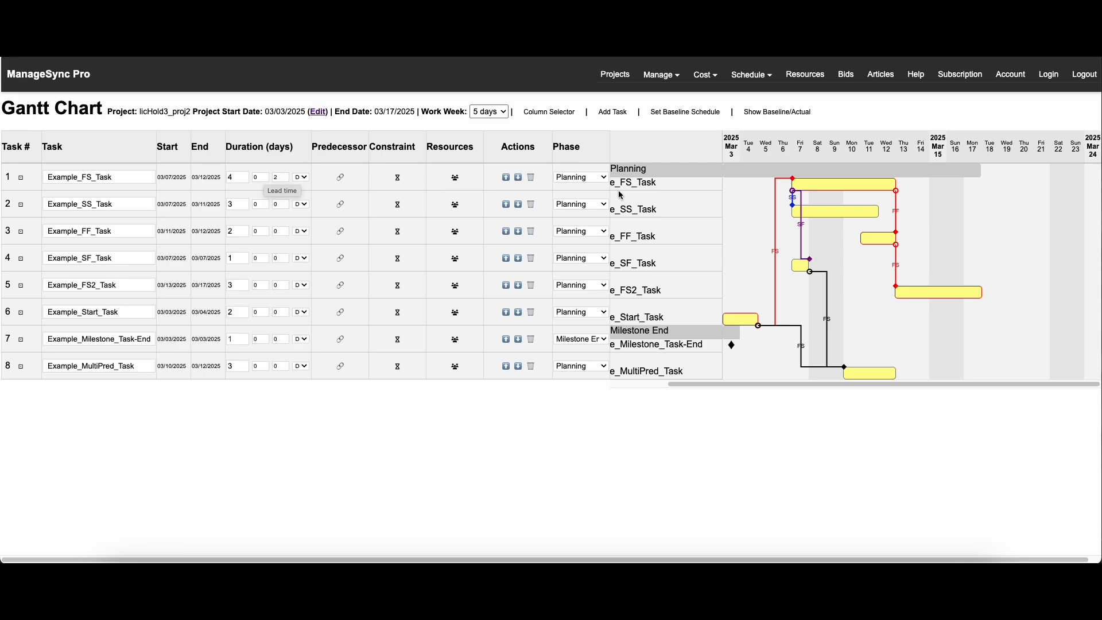
# - Try a lead time of 1 day on Example_FS_Task and on Example_FF_Task, returning each to 0
pyautogui.click(266, 178)
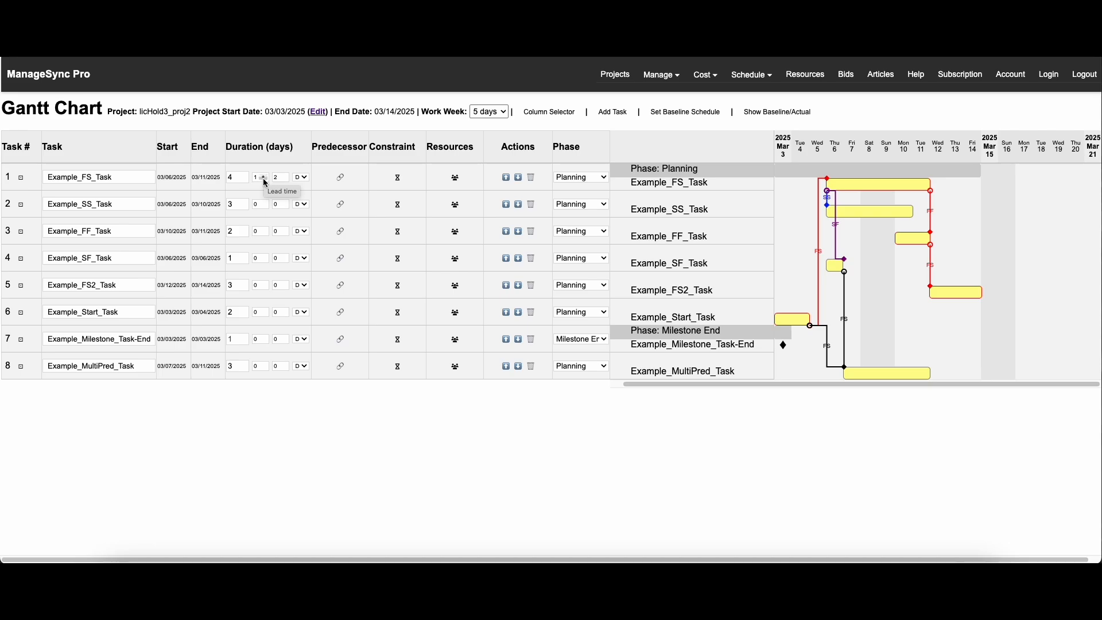
pyautogui.click(264, 180)
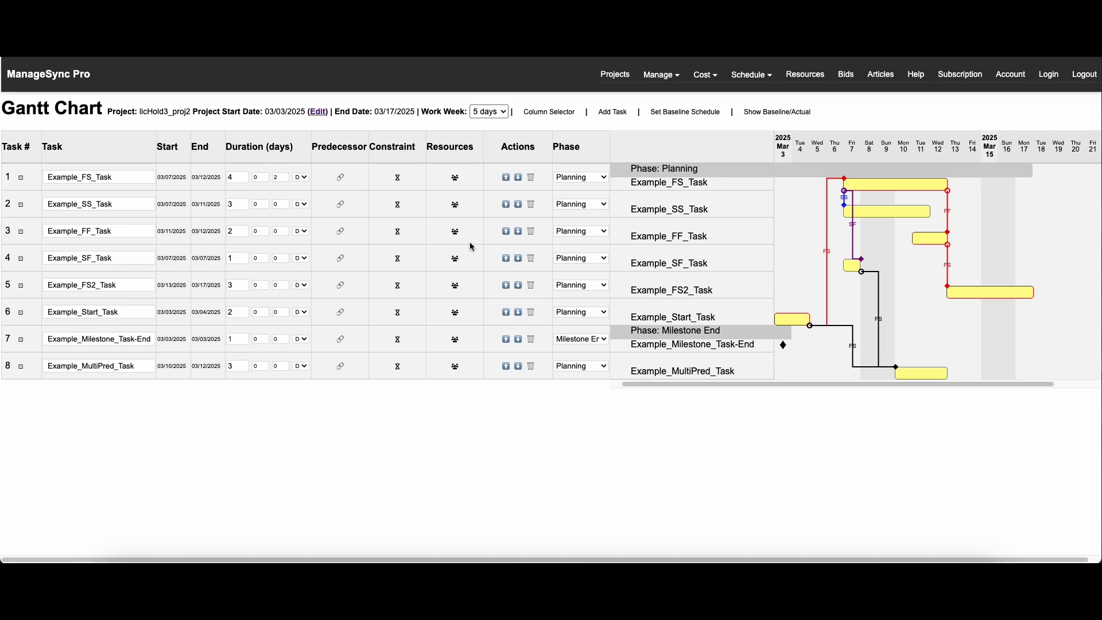
pyautogui.click(265, 230)
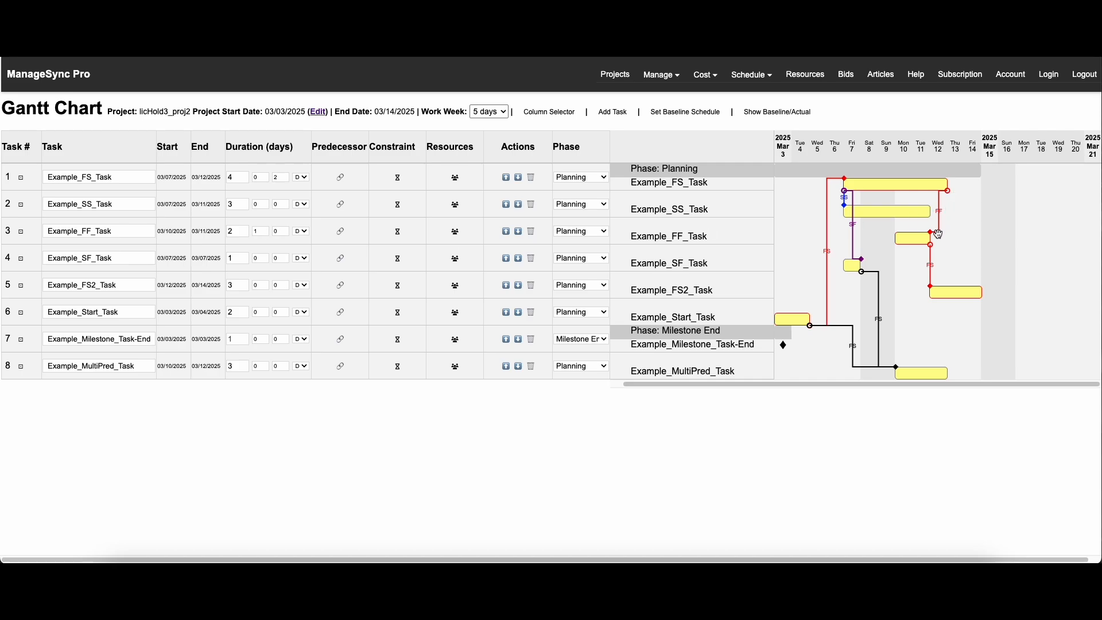
pyautogui.click(266, 235)
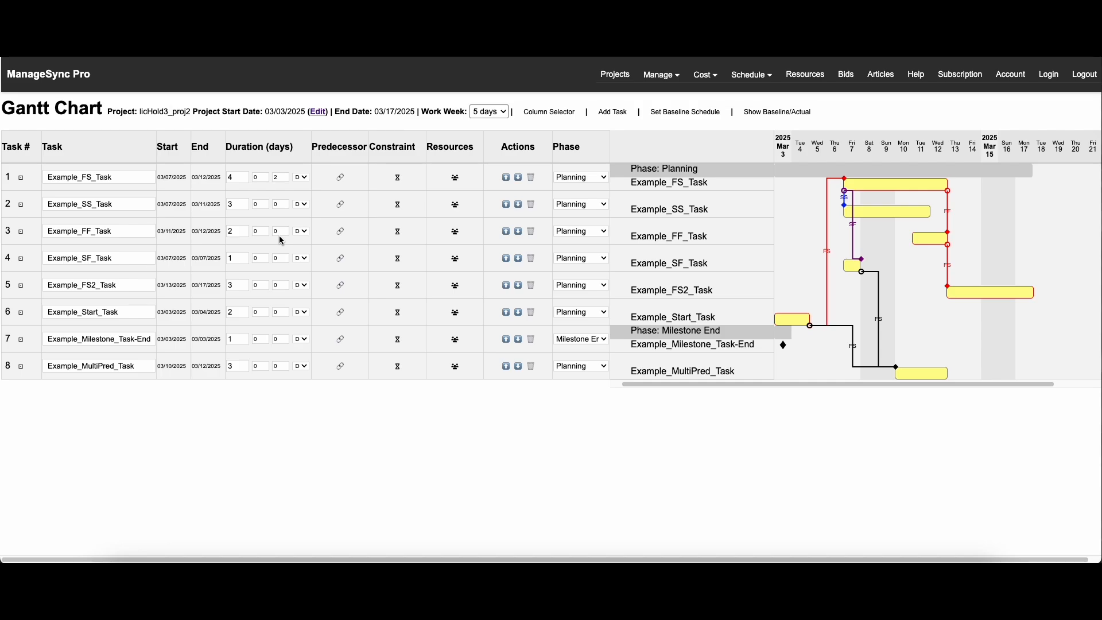
# - Raise Example_FF_Task's lag time to 2 days and return it to 0
pyautogui.click(284, 229)
pyautogui.click(284, 228)
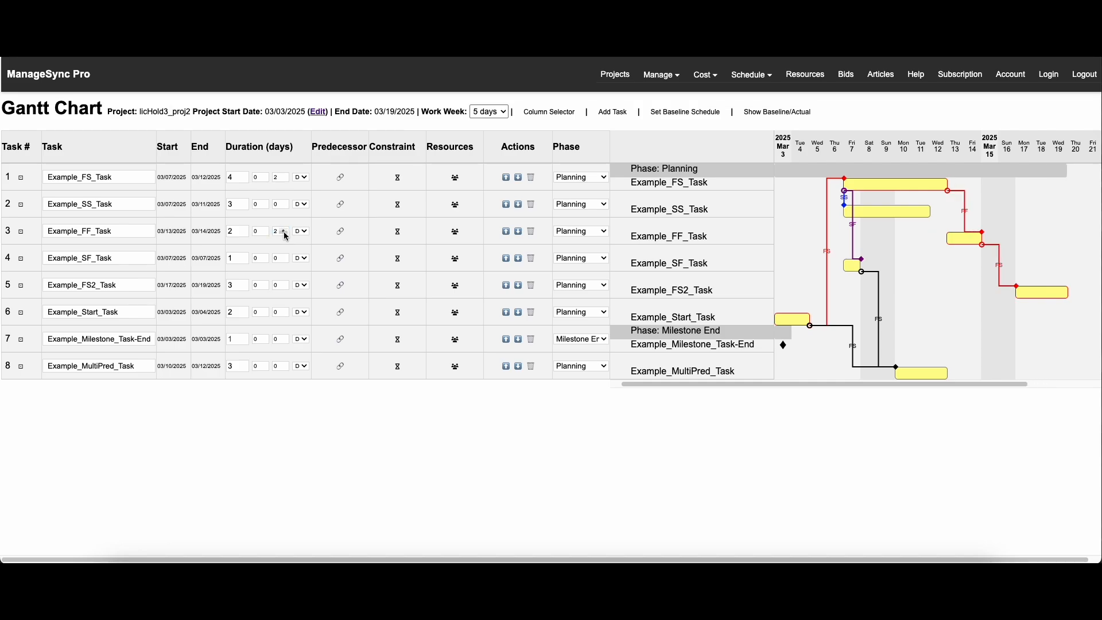
pyautogui.click(284, 233)
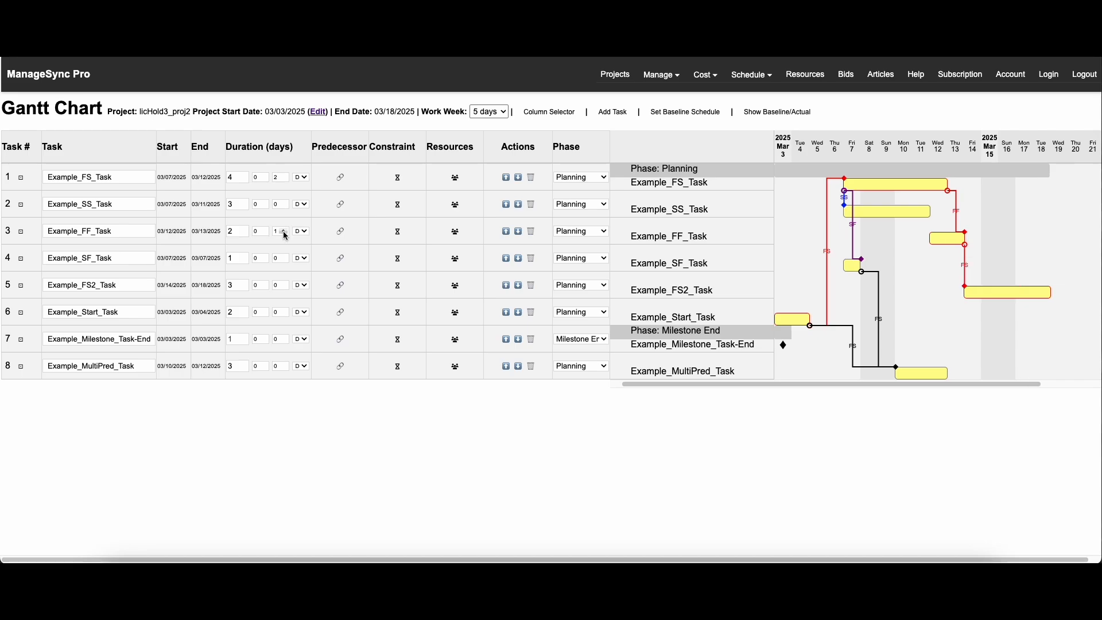
pyautogui.click(285, 234)
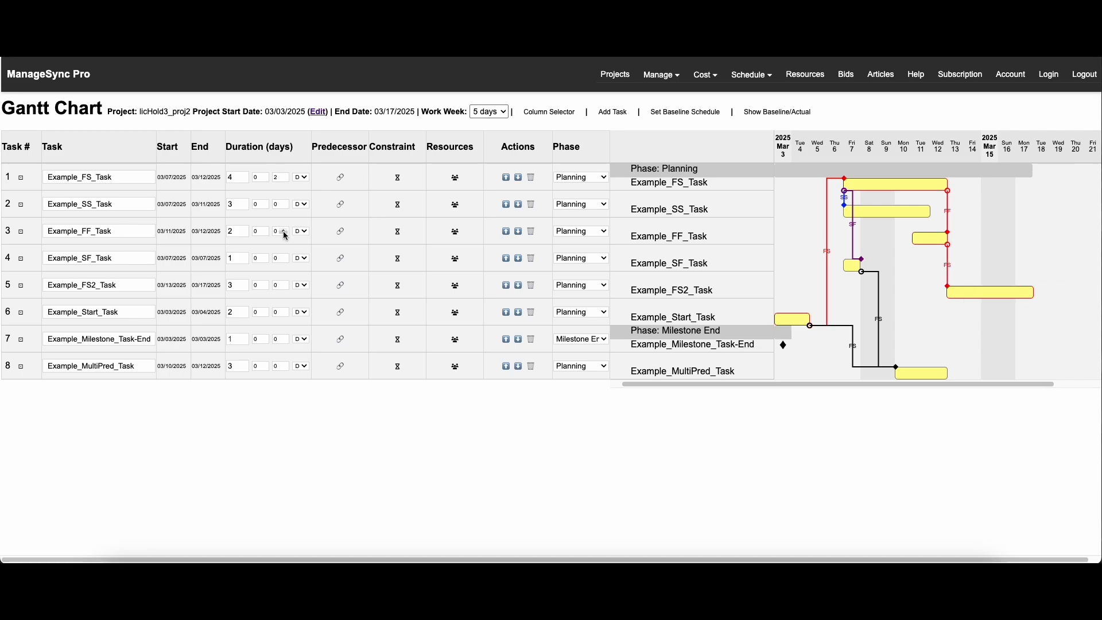
# - Examine the lag time unit options of Example_FS_Task and Example_SS_Task without changing them
pyautogui.click(305, 179)
pyautogui.click(305, 179)
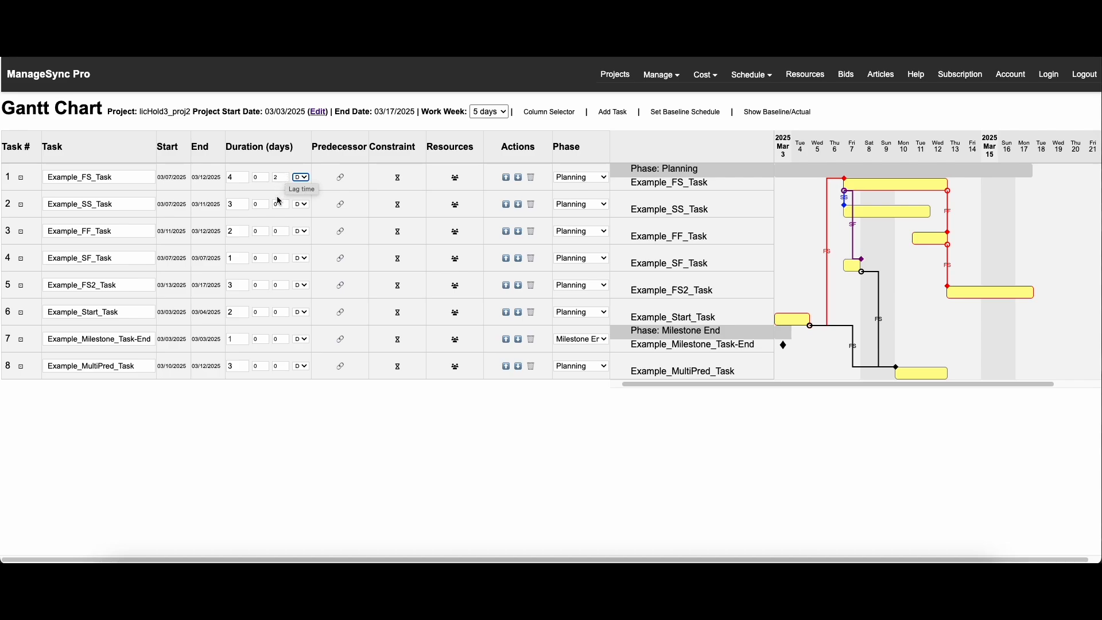
pyautogui.click(306, 206)
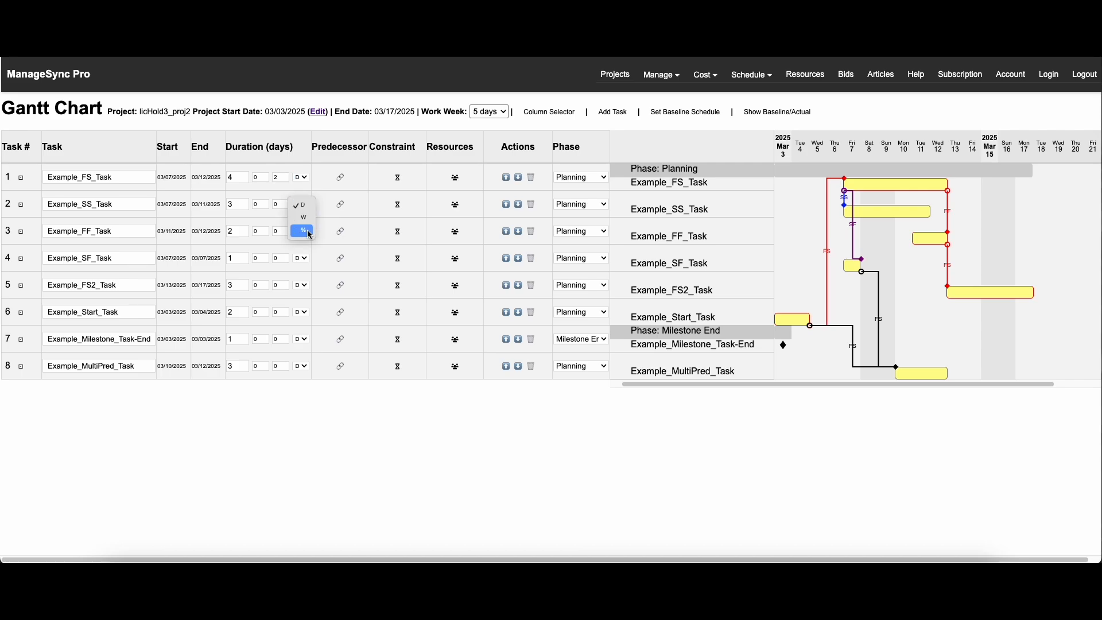
pyautogui.click(349, 151)
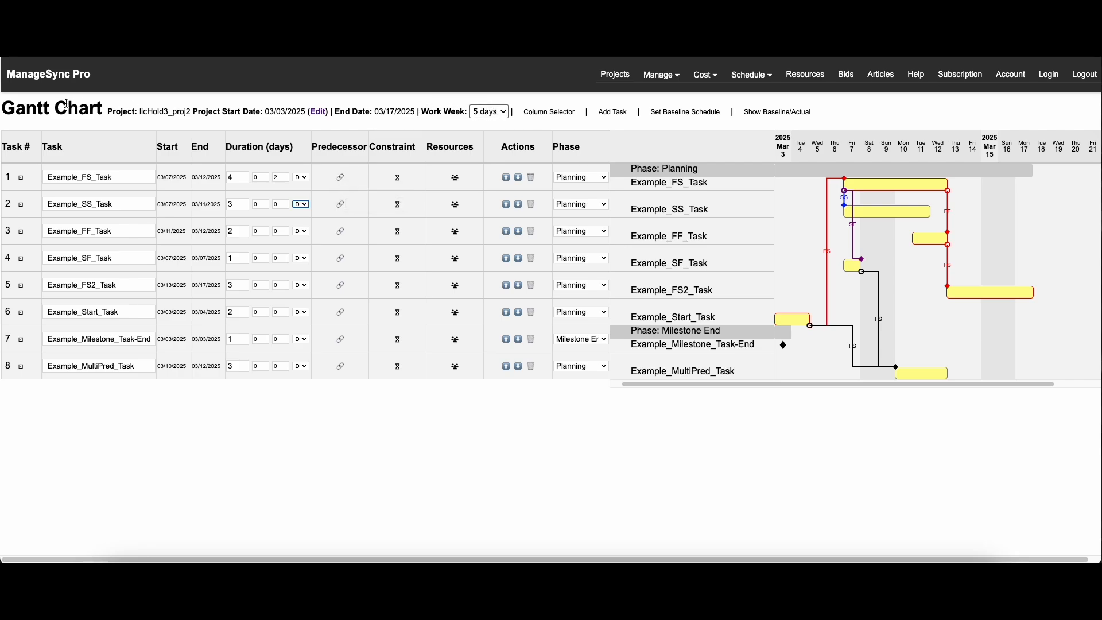
# - Review the Gantt chart header's title, project name, project start date and end date
pyautogui.moveTo(26, 109); pyautogui.dragTo(3, 109)
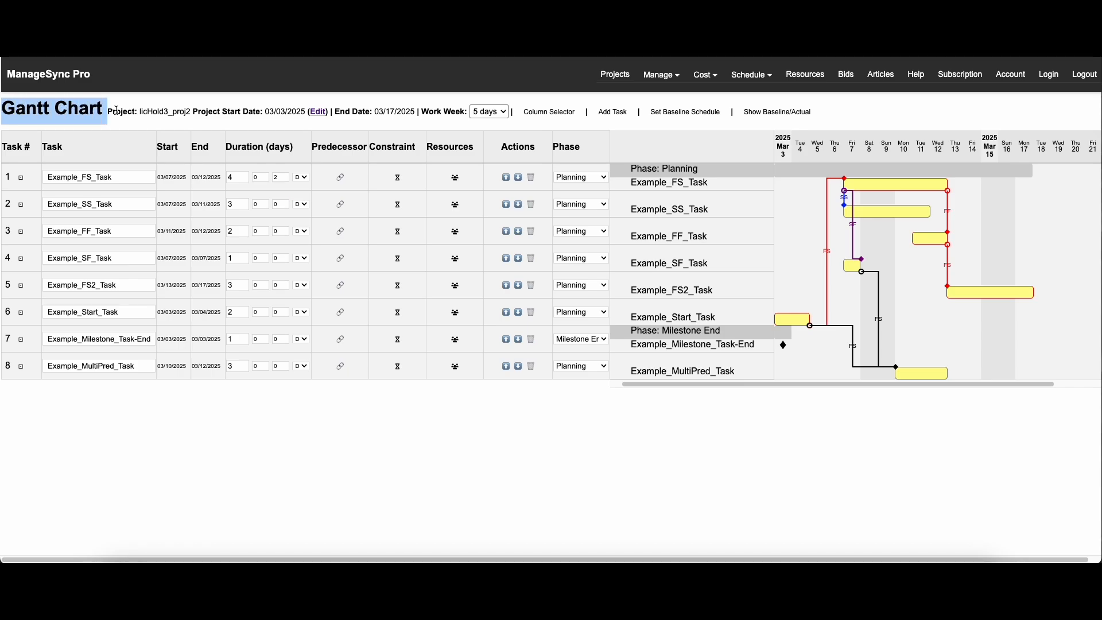
pyautogui.moveTo(113, 111); pyautogui.dragTo(190, 115)
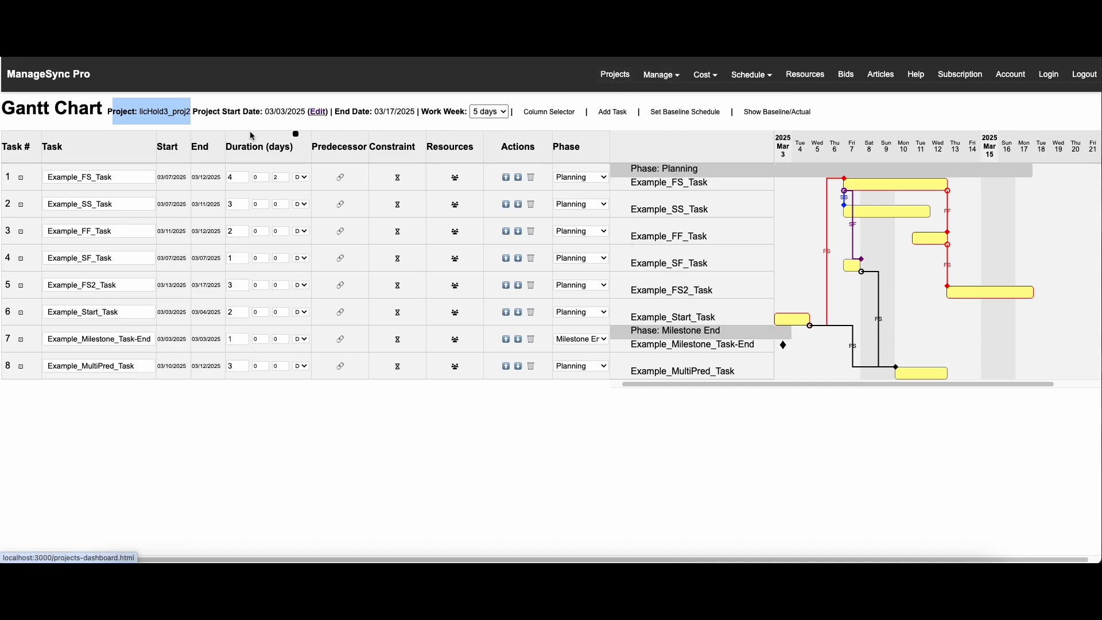
pyautogui.moveTo(200, 112); pyautogui.dragTo(306, 113)
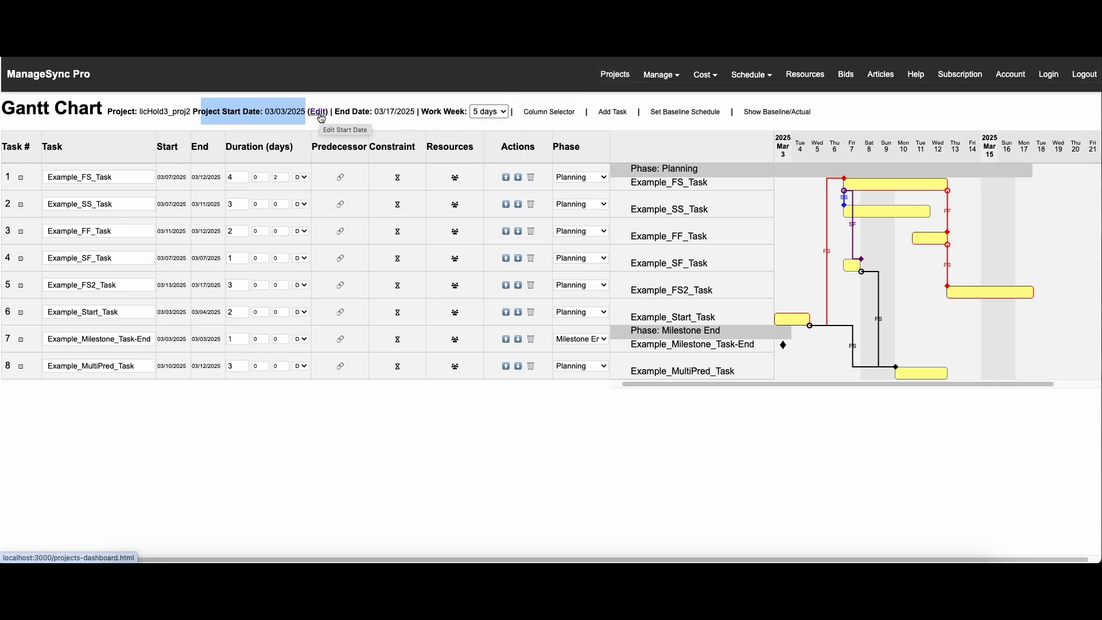
pyautogui.moveTo(358, 112); pyautogui.dragTo(415, 112)
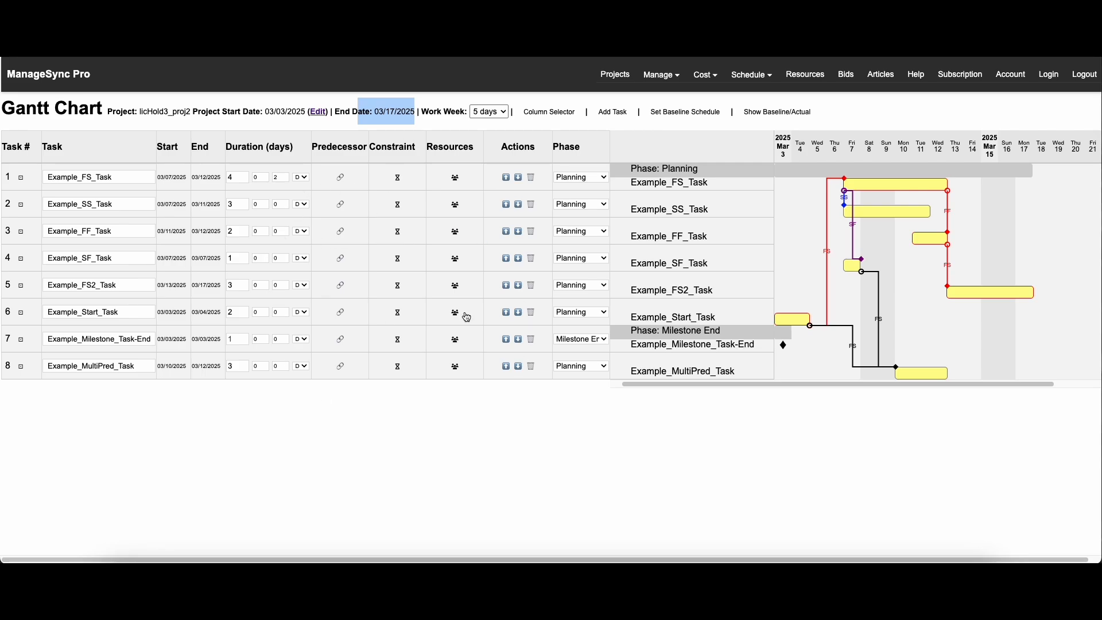
pyautogui.click(438, 112)
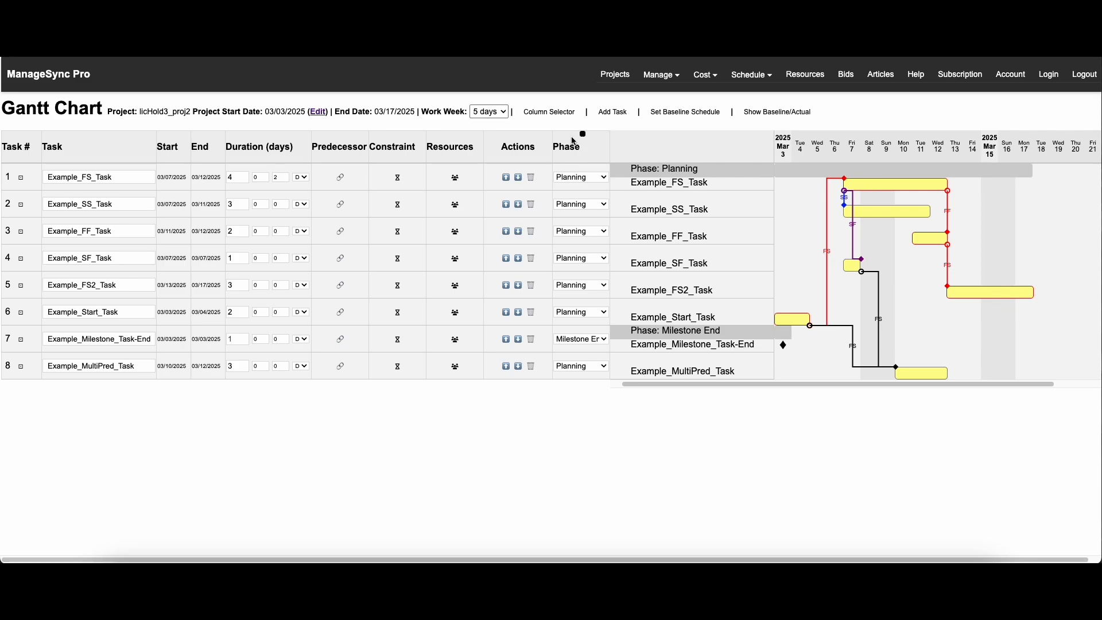
# - Try work weeks of 6 and 7 days, check the project's end date, and restore the 5-day work week
pyautogui.click(490, 112)
pyautogui.click(492, 125)
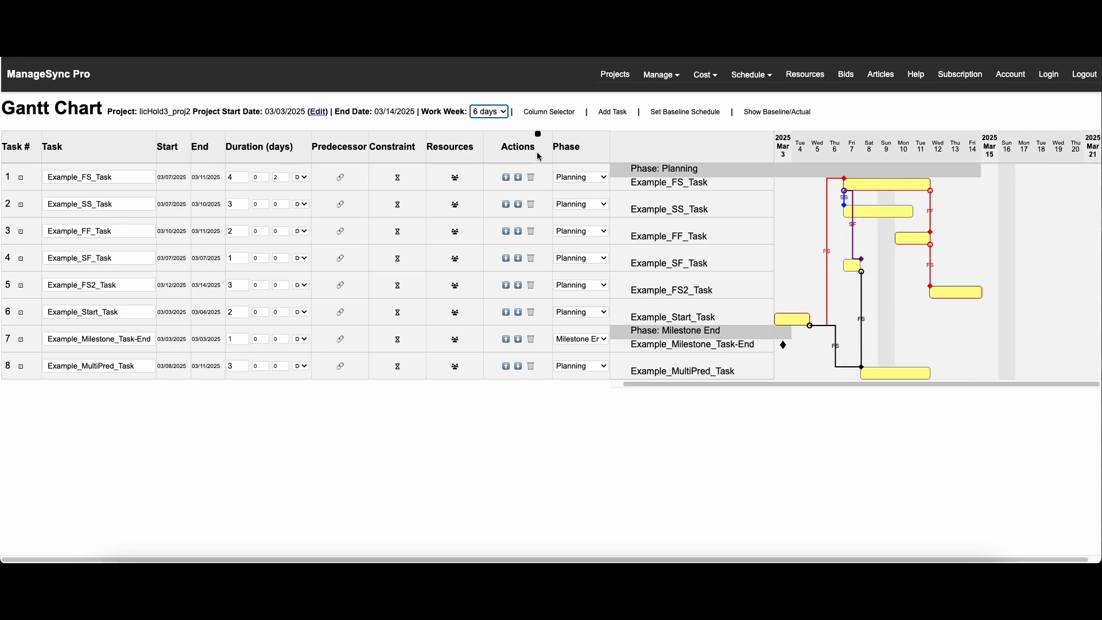
pyautogui.click(489, 112)
pyautogui.click(491, 125)
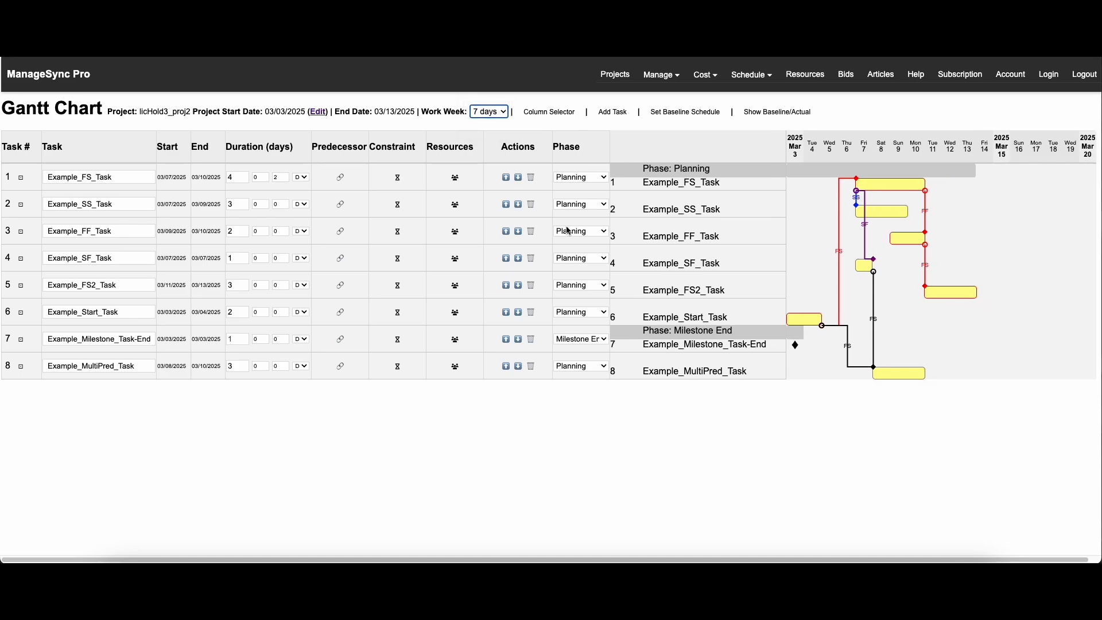
pyautogui.moveTo(383, 112); pyautogui.dragTo(405, 110)
pyautogui.click(407, 109)
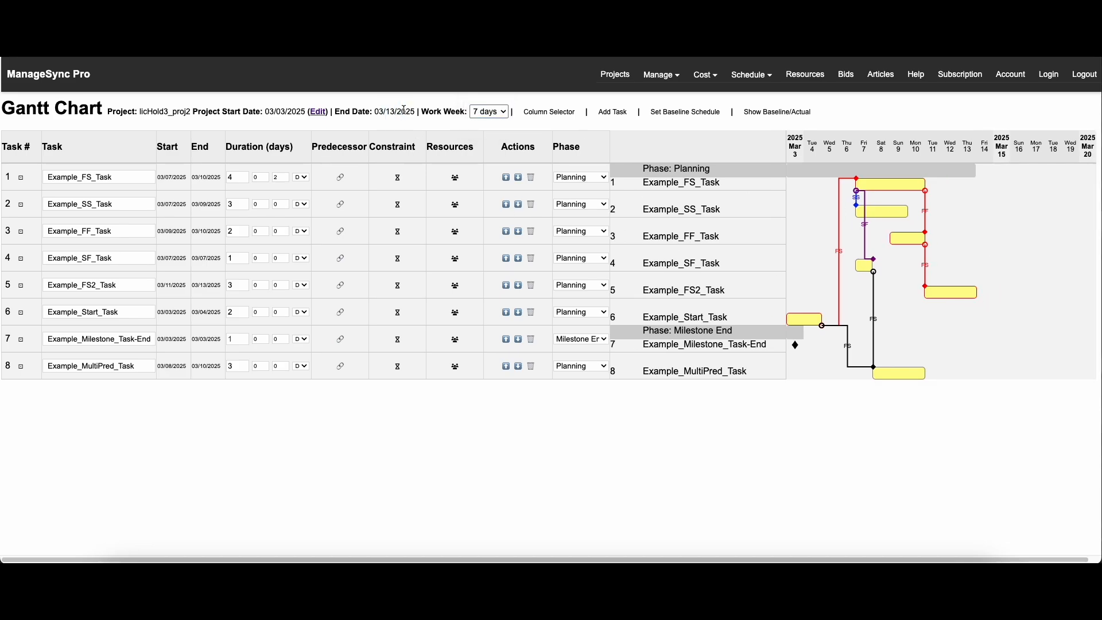
pyautogui.click(496, 112)
pyautogui.click(496, 89)
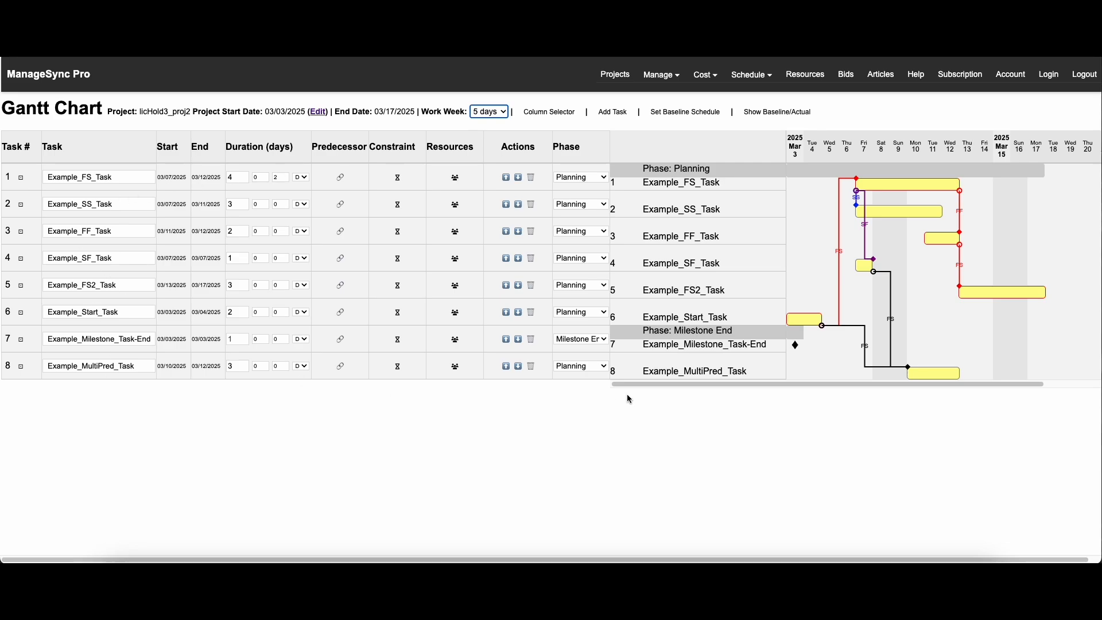
# - Add a task named "Example multi predecessor" and move it up one row, above Example_MultiPred_Task
pyautogui.click(612, 112)
pyautogui.moveTo(106, 394); pyautogui.dragTo(41, 395)
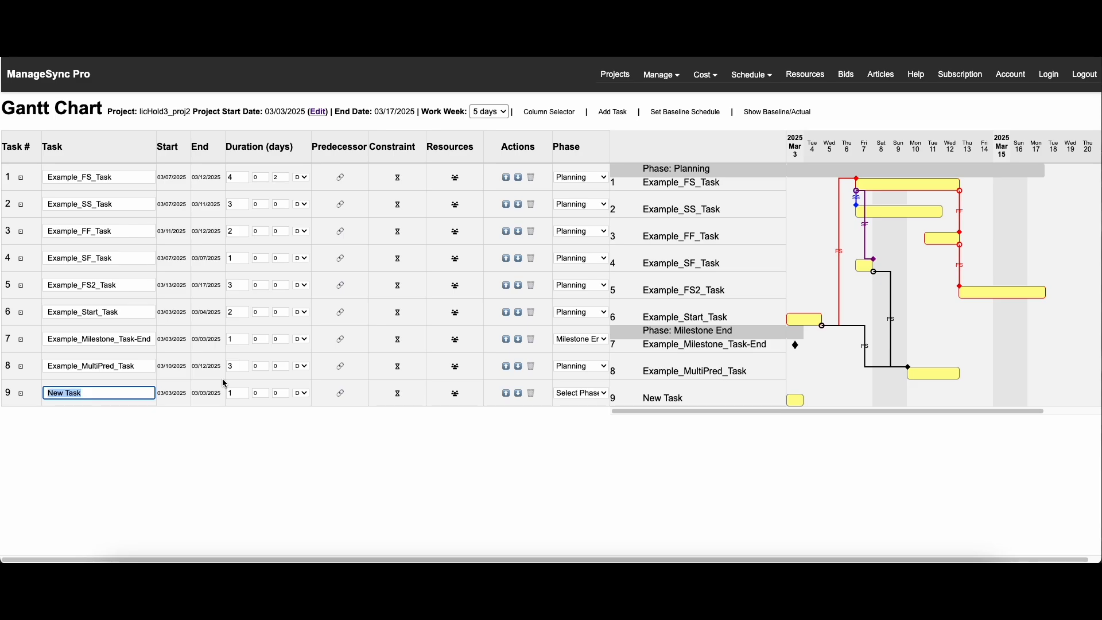
pyautogui.write('Exampl')
pyautogui.press('Return')
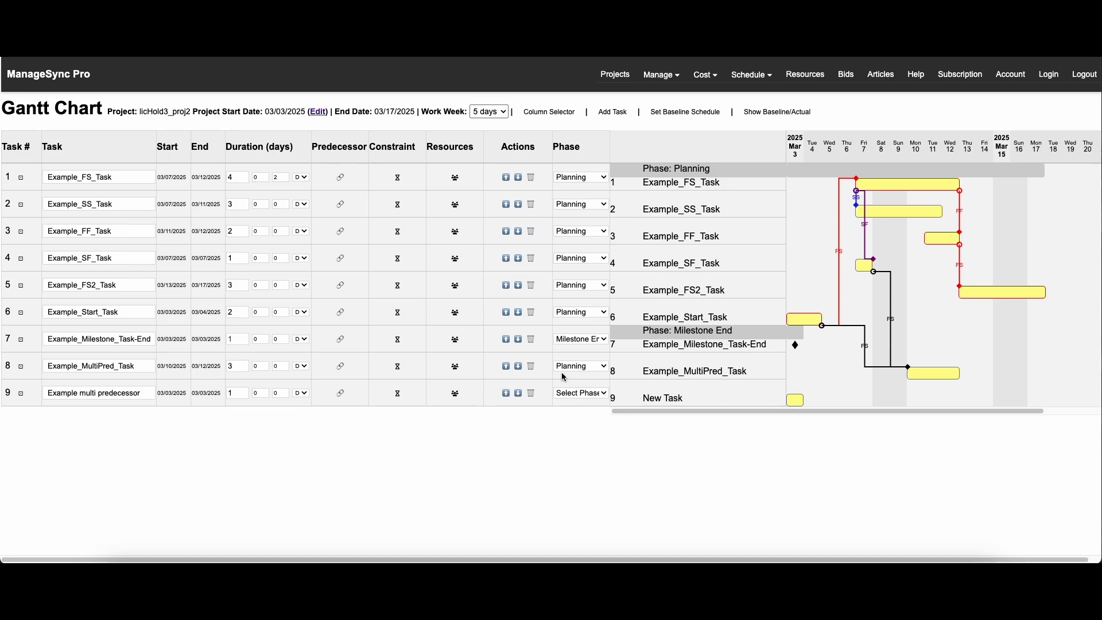
pyautogui.click(506, 396)
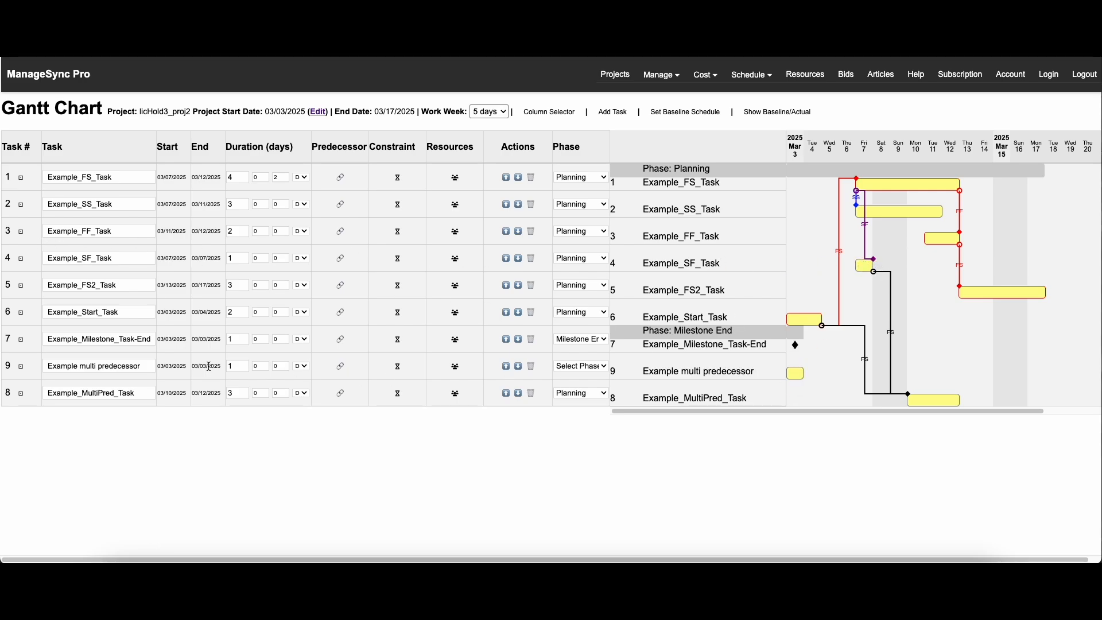
# - Add Example_SF_Task as an FS predecessor of the Example multi predecessor task and close the dialog
pyautogui.click(341, 366)
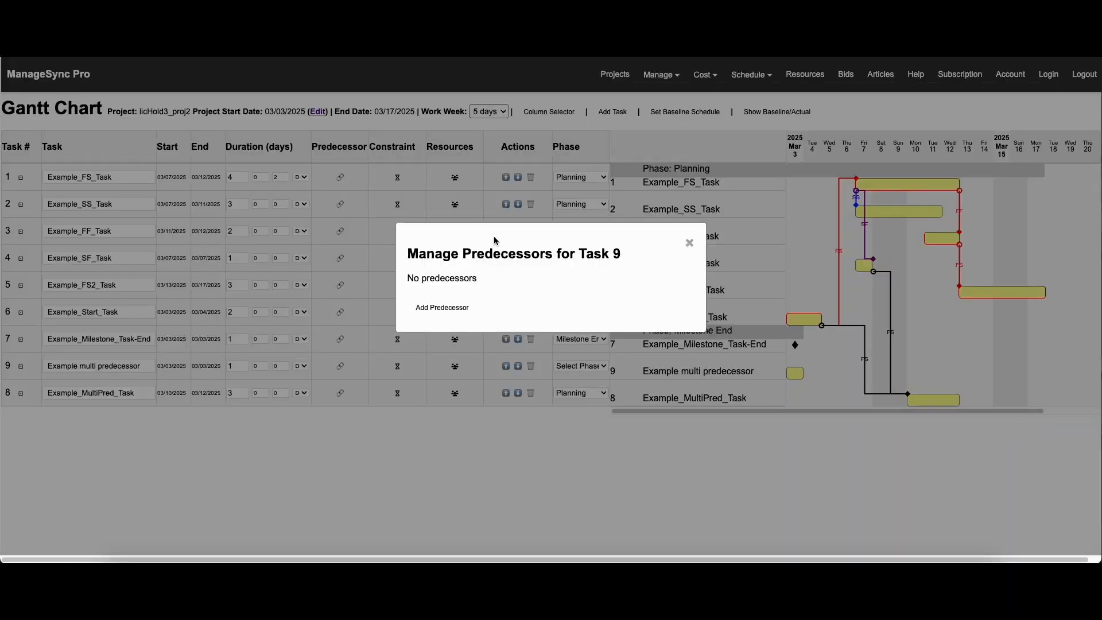
pyautogui.click(456, 306)
pyautogui.click(459, 332)
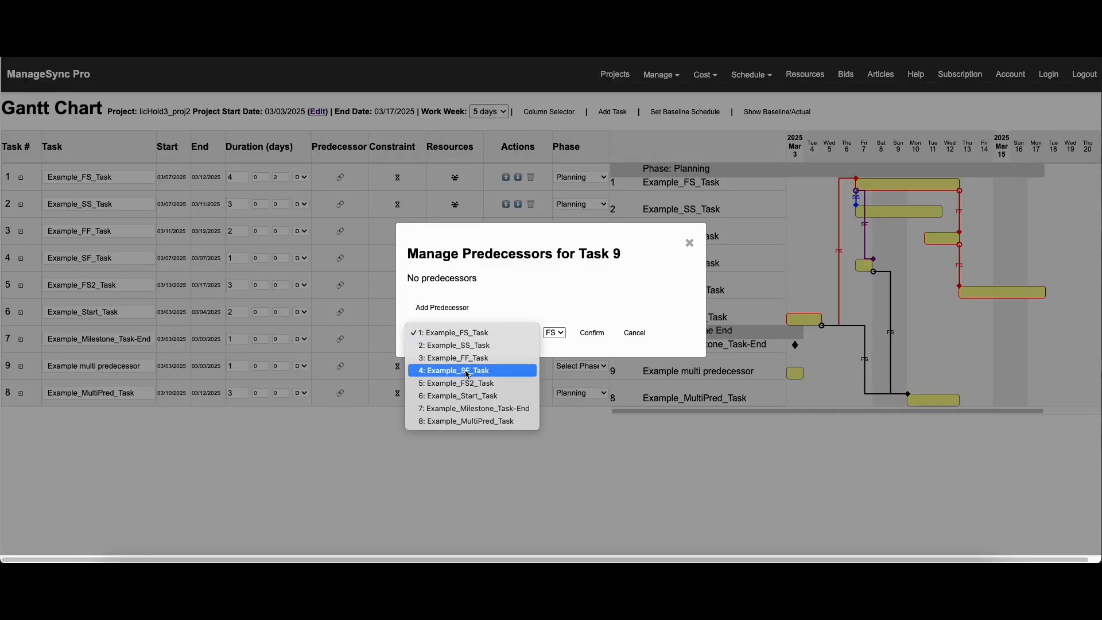
pyautogui.click(467, 370)
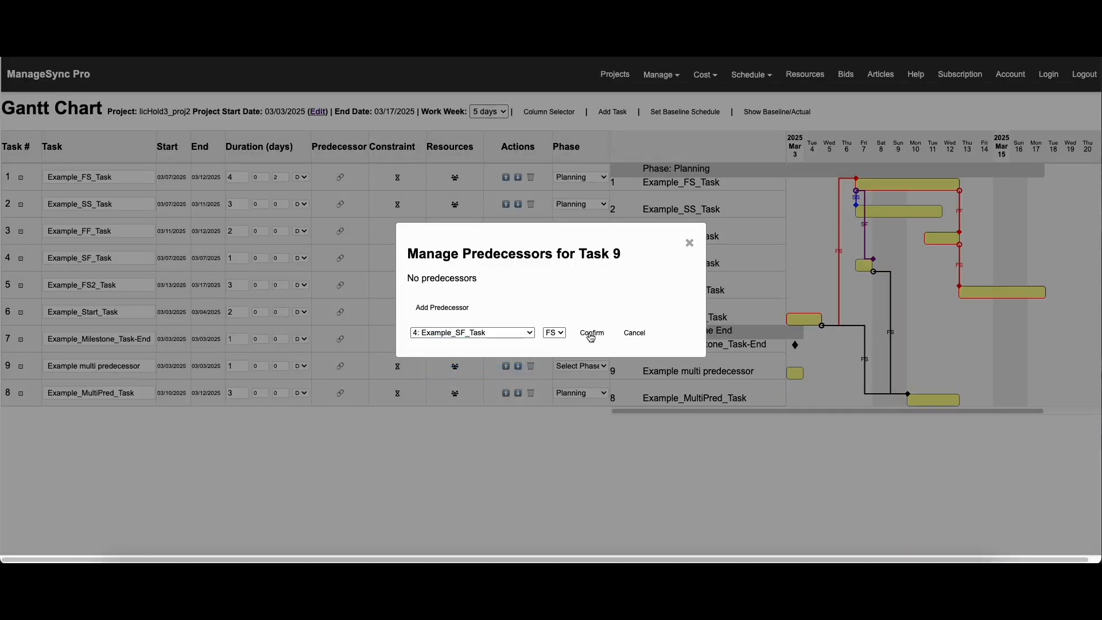
pyautogui.click(591, 336)
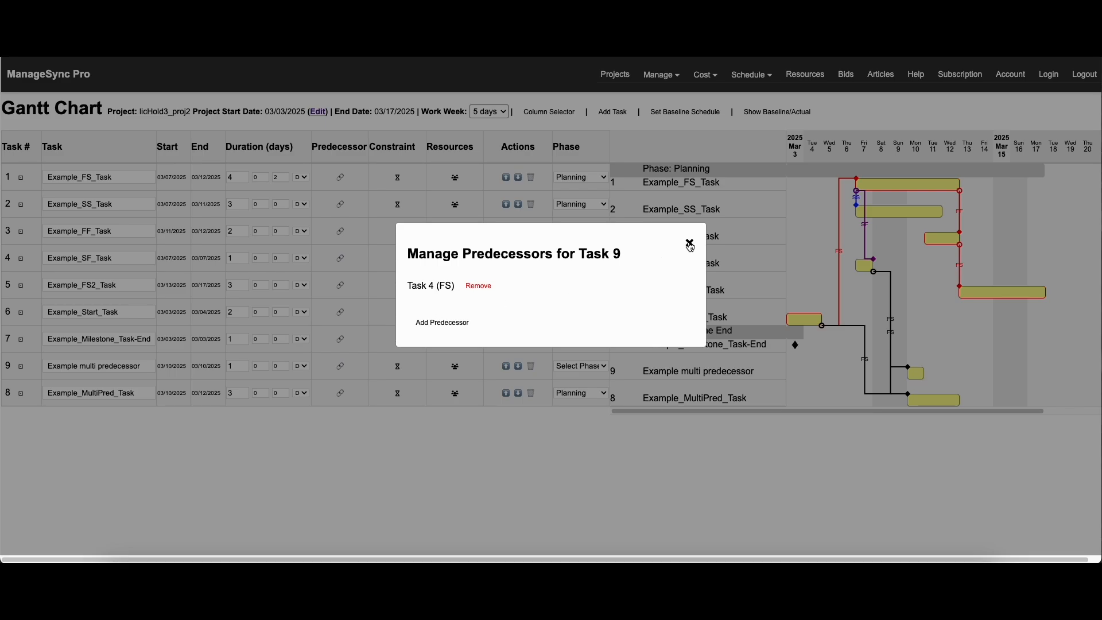
pyautogui.click(689, 245)
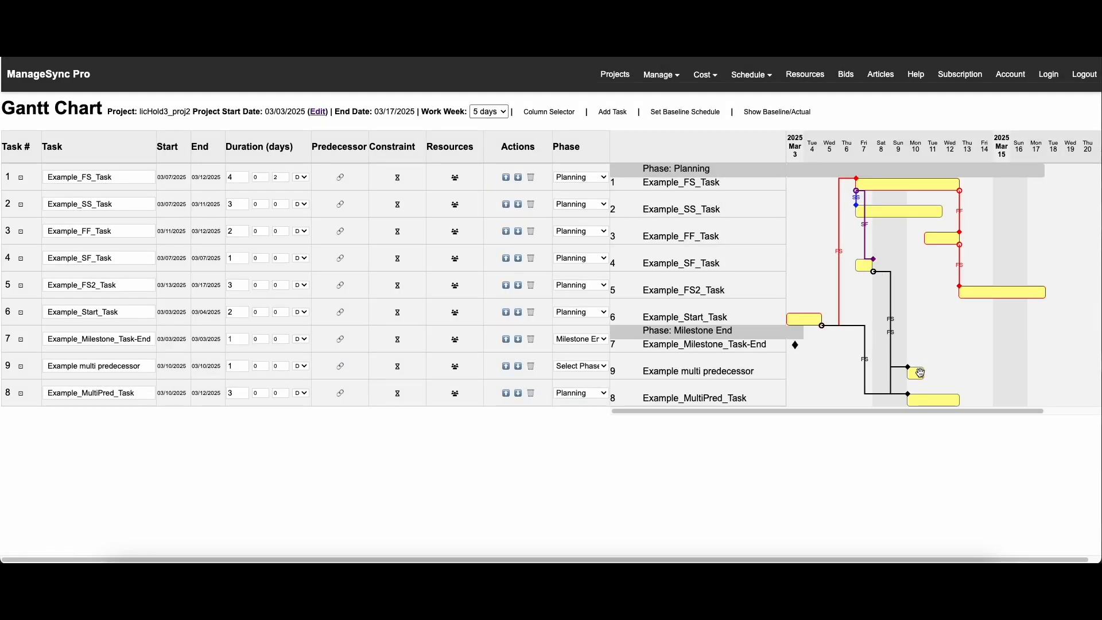
# - Add Example_FF_Task as a second FS predecessor of the Example multi predecessor task
pyautogui.moveTo(920, 373)
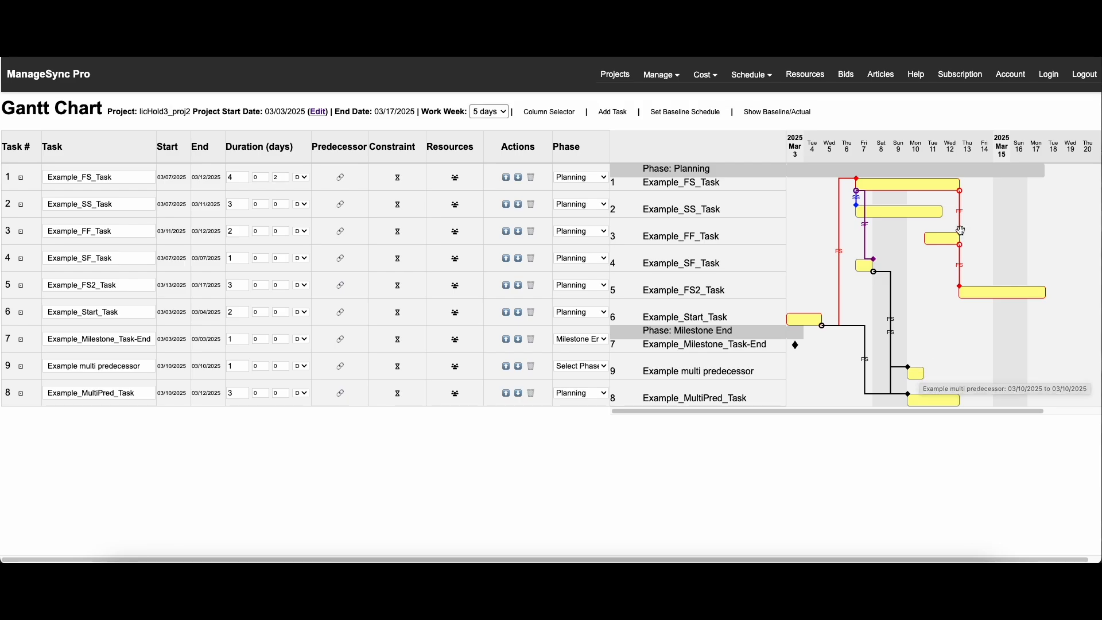
pyautogui.moveTo(956, 246)
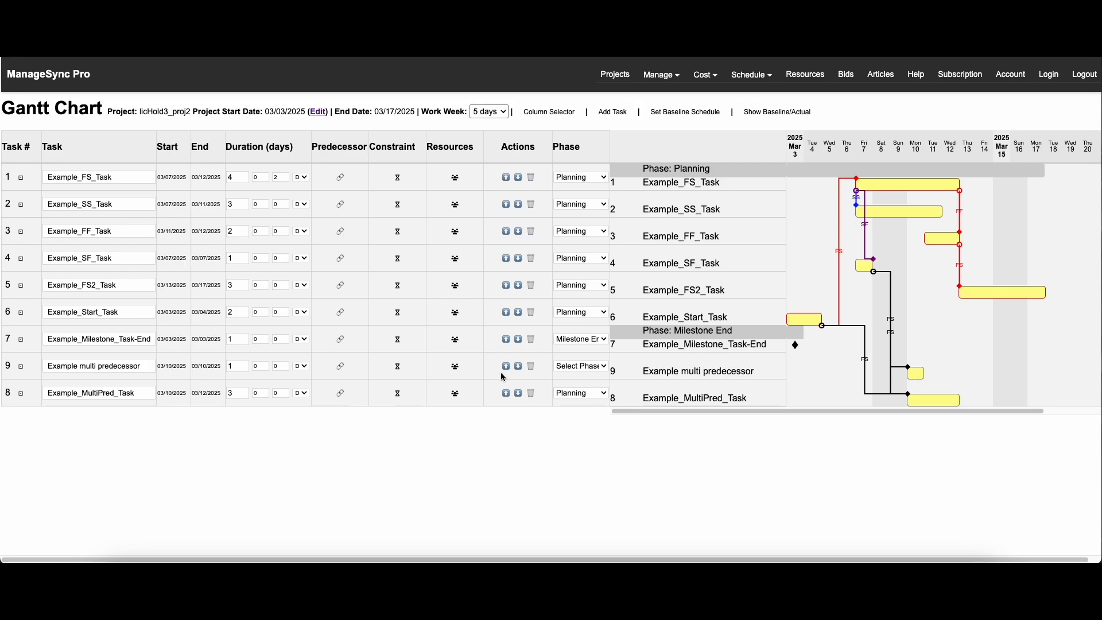
pyautogui.click(342, 367)
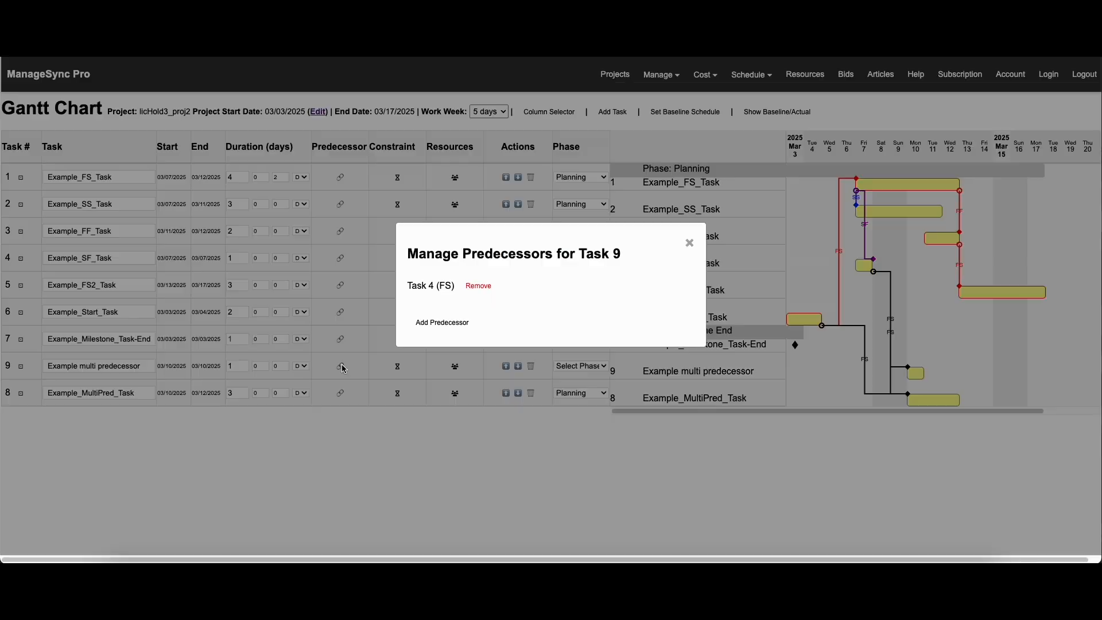
pyautogui.click(446, 322)
pyautogui.click(462, 347)
pyautogui.click(473, 373)
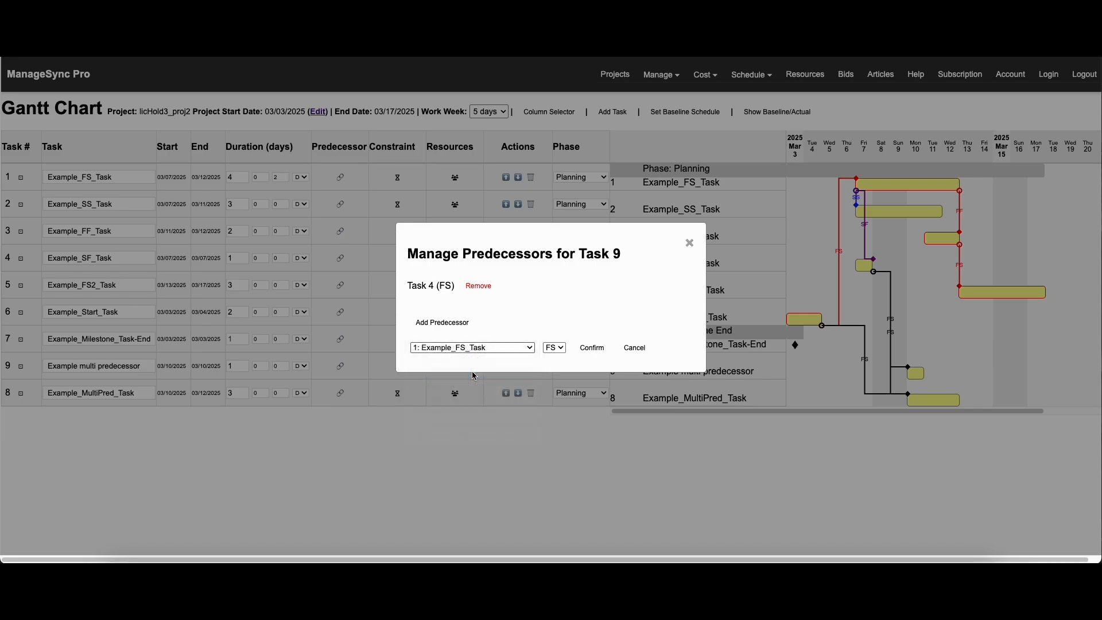
pyautogui.click(592, 348)
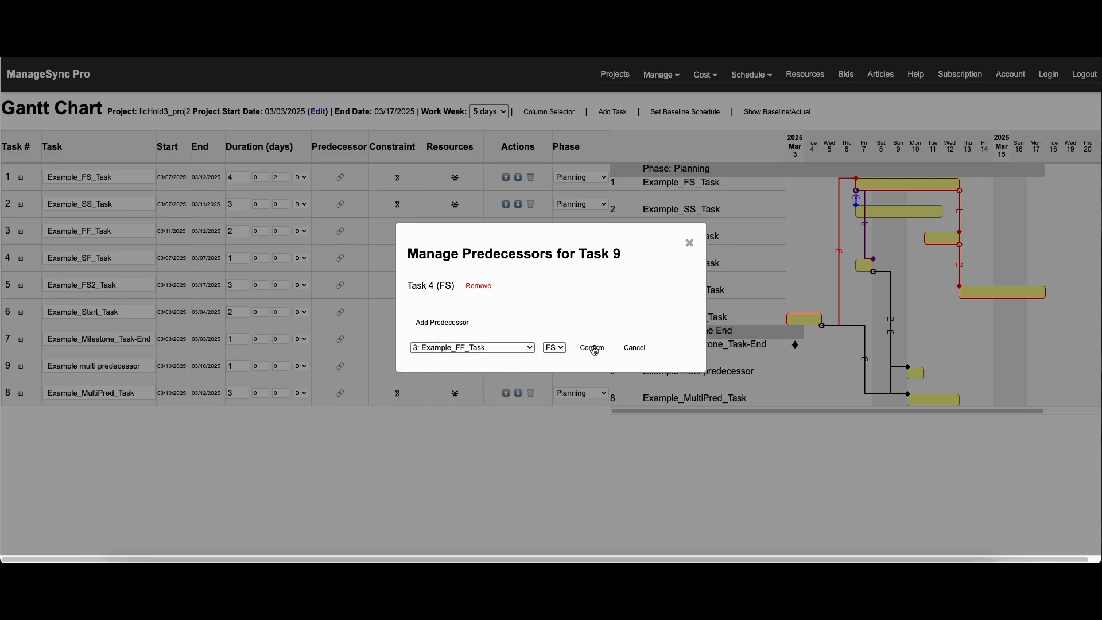
# - Close the predecessor dialog and show the baseline/actual comparison across the Gantt chart's timeline
pyautogui.click(690, 244)
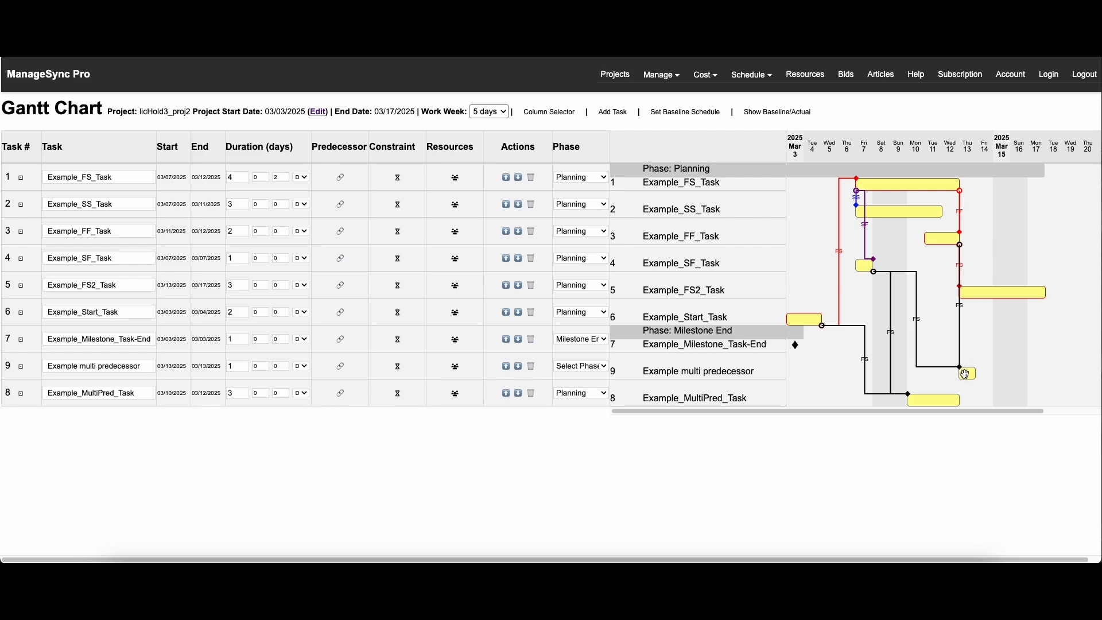
pyautogui.moveTo(966, 372)
pyautogui.click(771, 112)
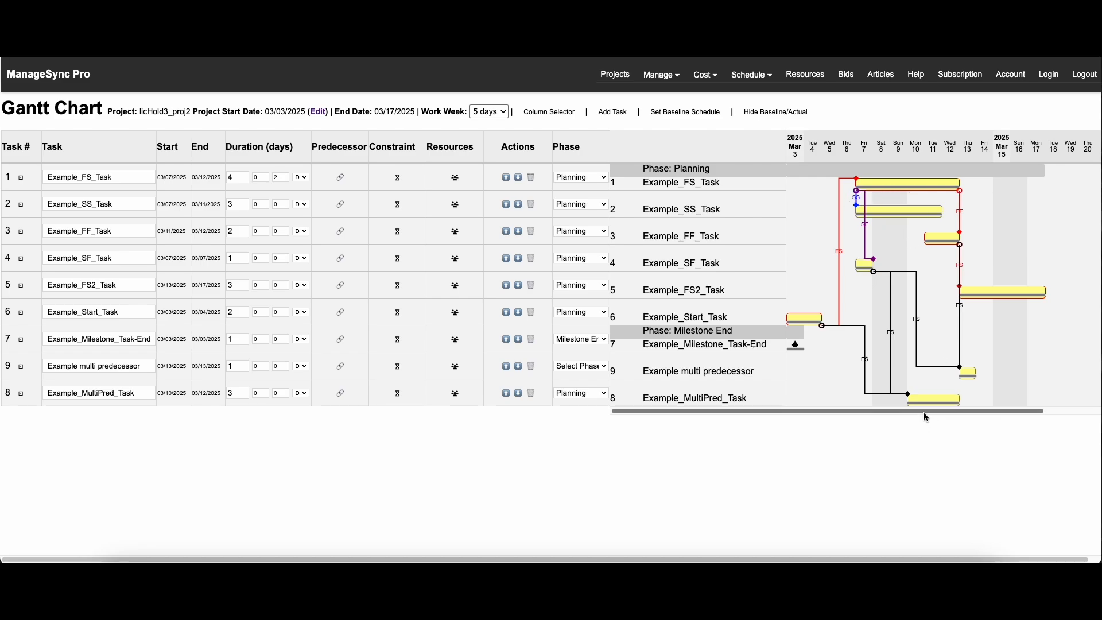
pyautogui.moveTo(924, 413); pyautogui.dragTo(968, 414)
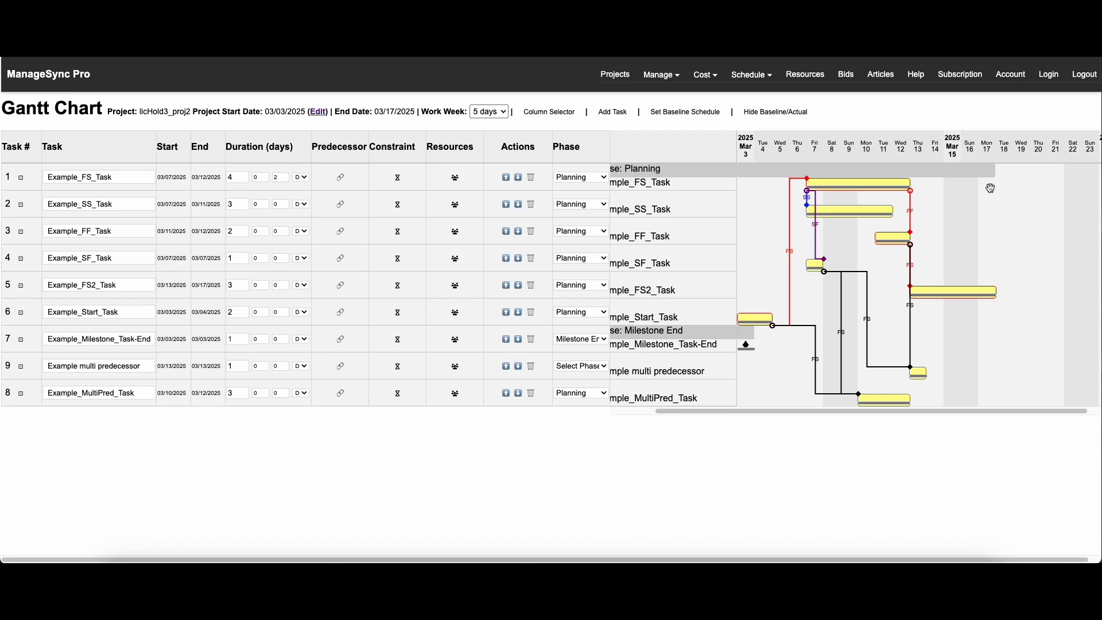
pyautogui.moveTo(849, 415); pyautogui.dragTo(718, 414)
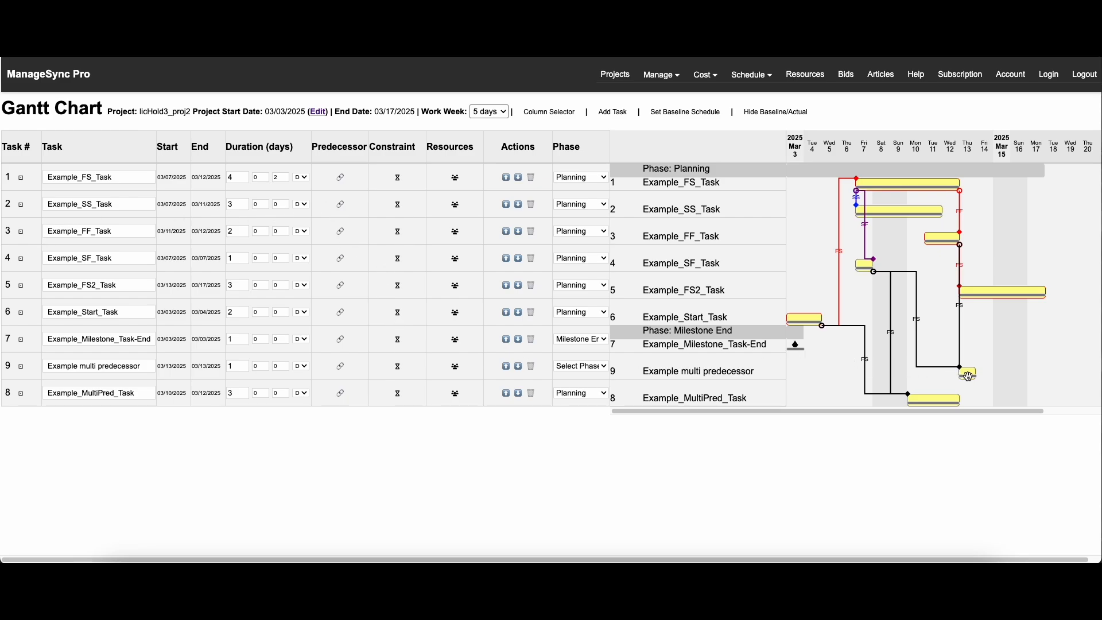
# - Add a new task to the schedule and name it "example constraint"
pyautogui.click(611, 112)
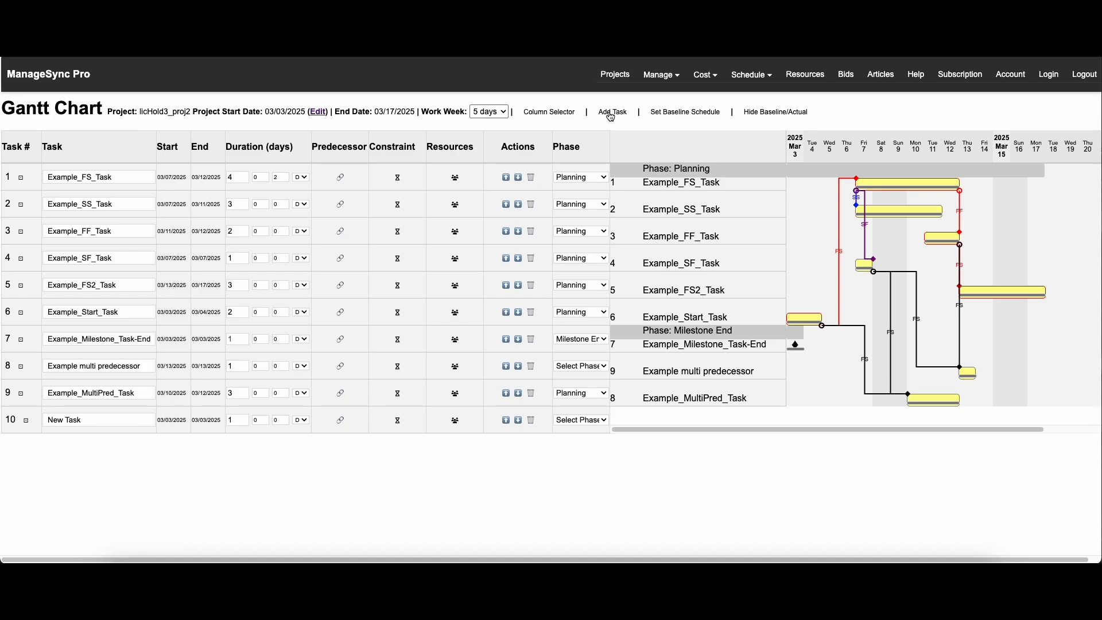
pyautogui.tripleClick(87, 418)
pyautogui.write('example constra')
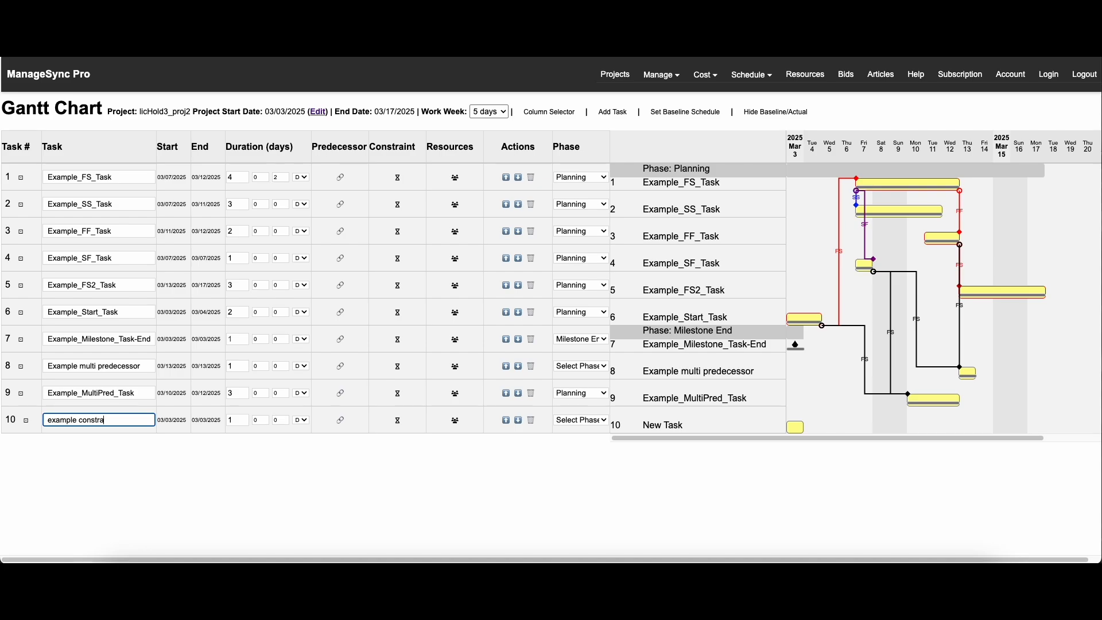
pyautogui.press('Return')
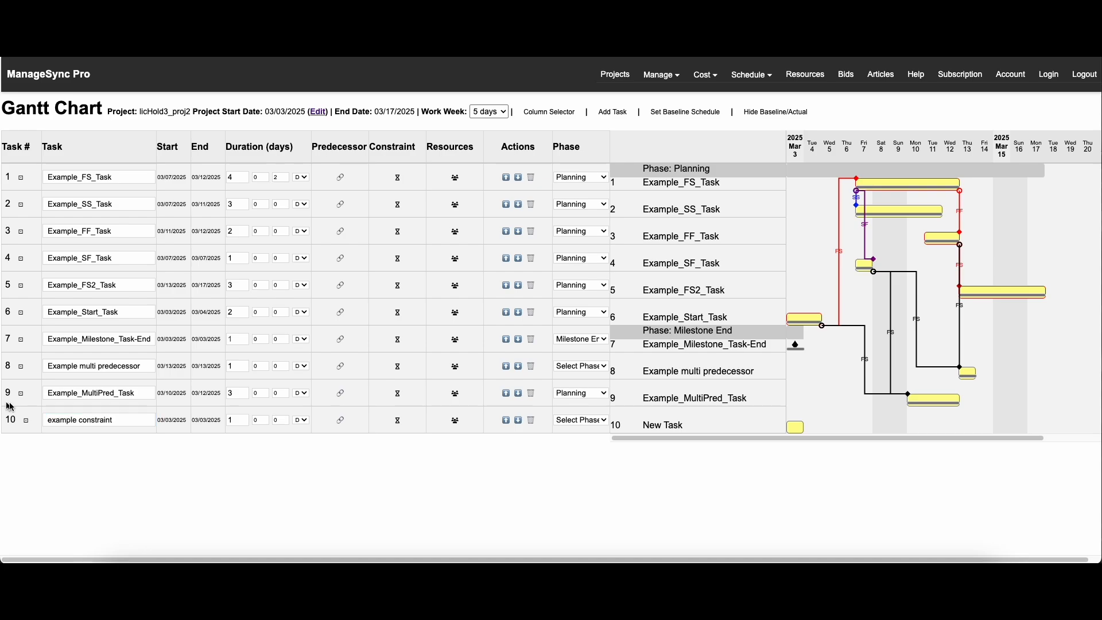
# - Give the example constraint task a Must Start On constraint dated 03/11/2025
pyautogui.click(398, 424)
pyautogui.scroll(-2, 459, 413)
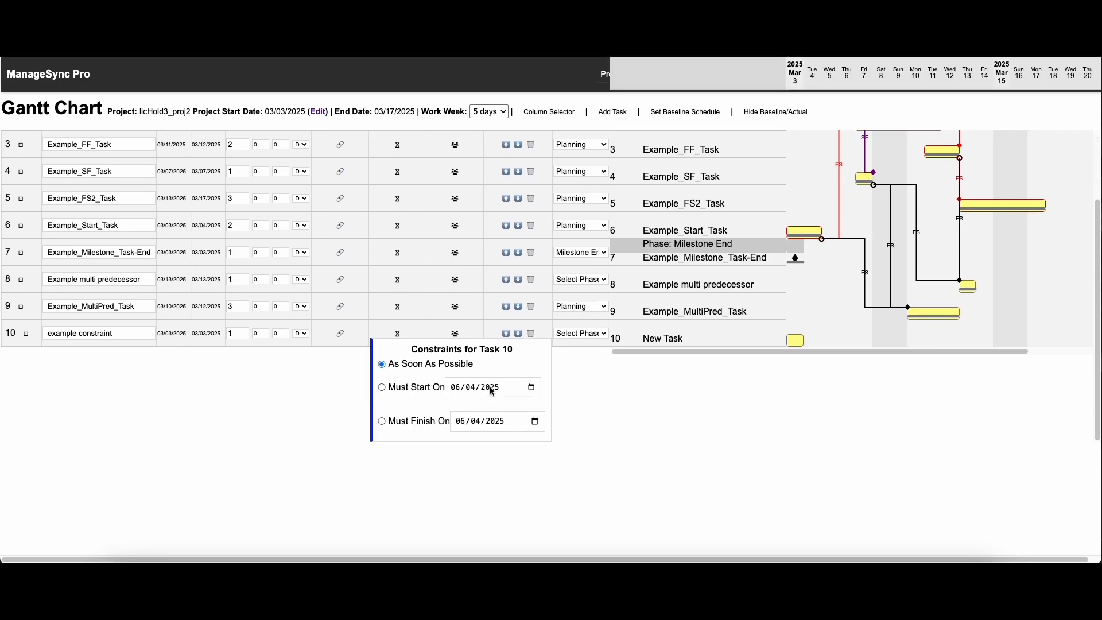
pyautogui.click(422, 392)
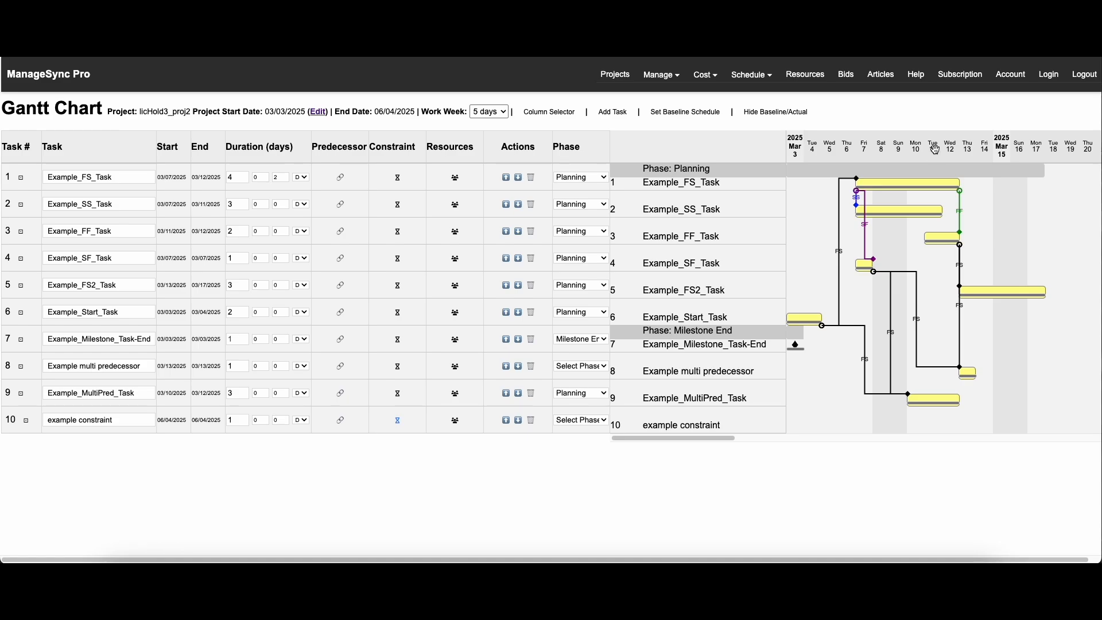
pyautogui.click(394, 420)
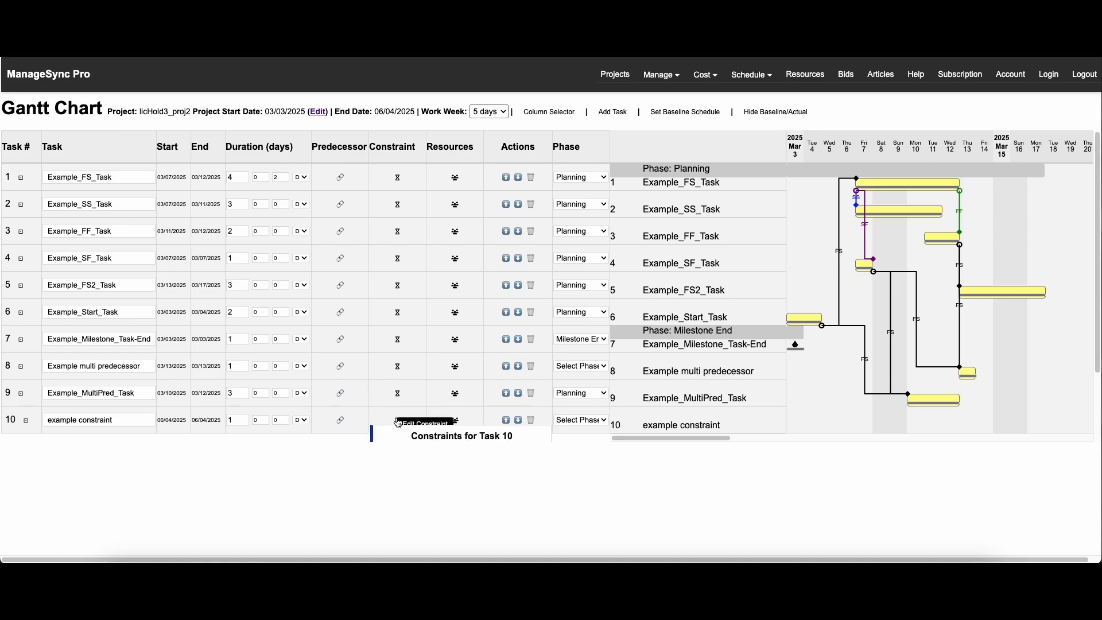
pyautogui.scroll(-3, 439, 420)
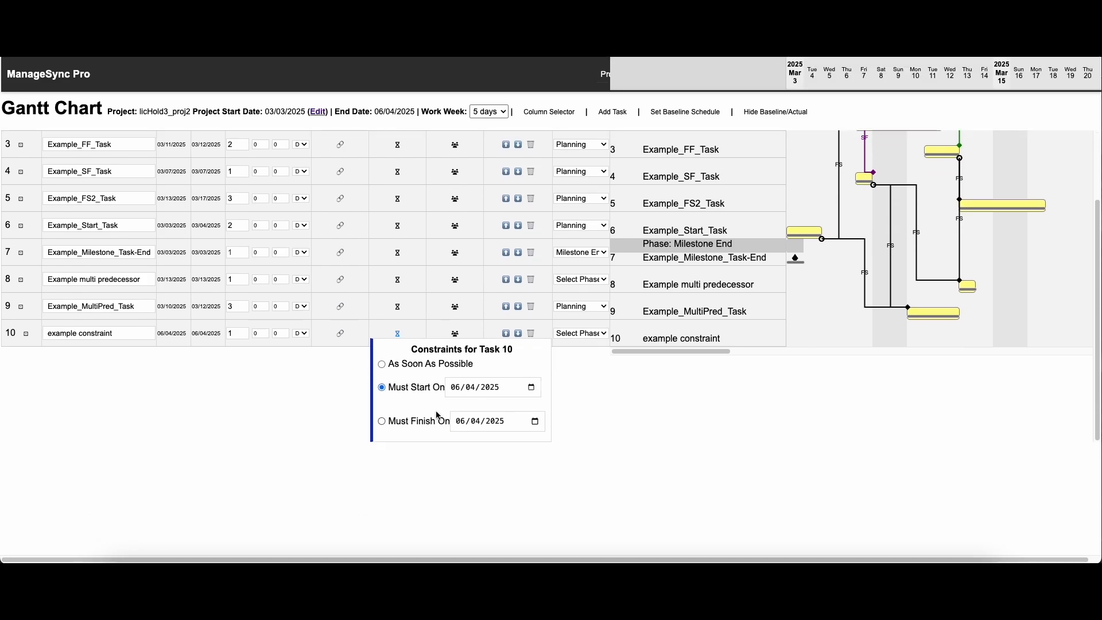
pyautogui.click(532, 388)
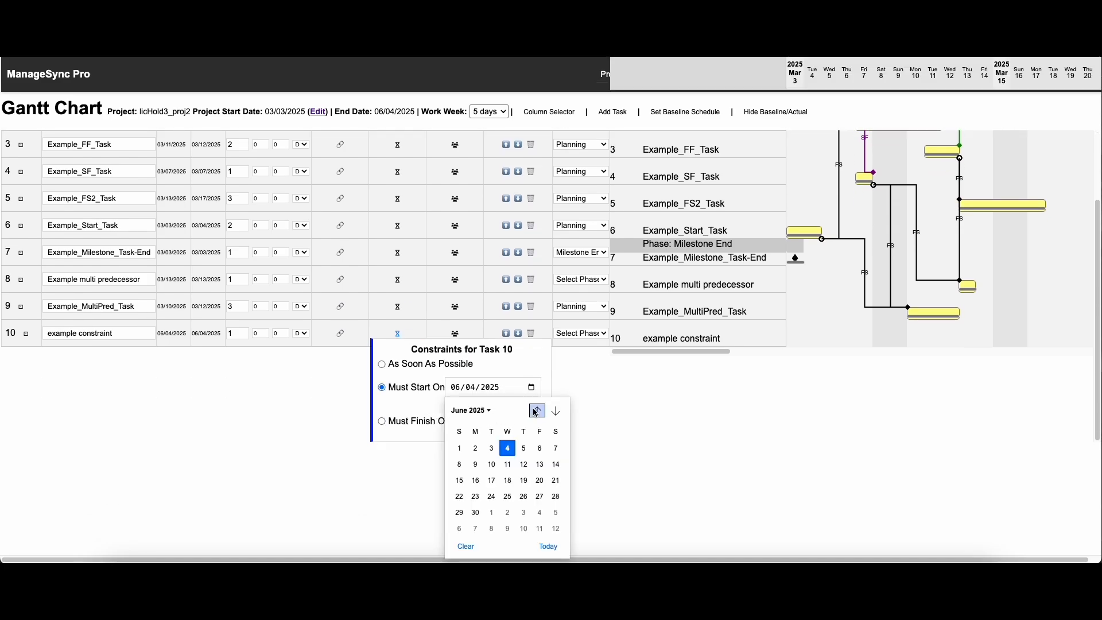
pyautogui.click(486, 411)
pyautogui.click(520, 451)
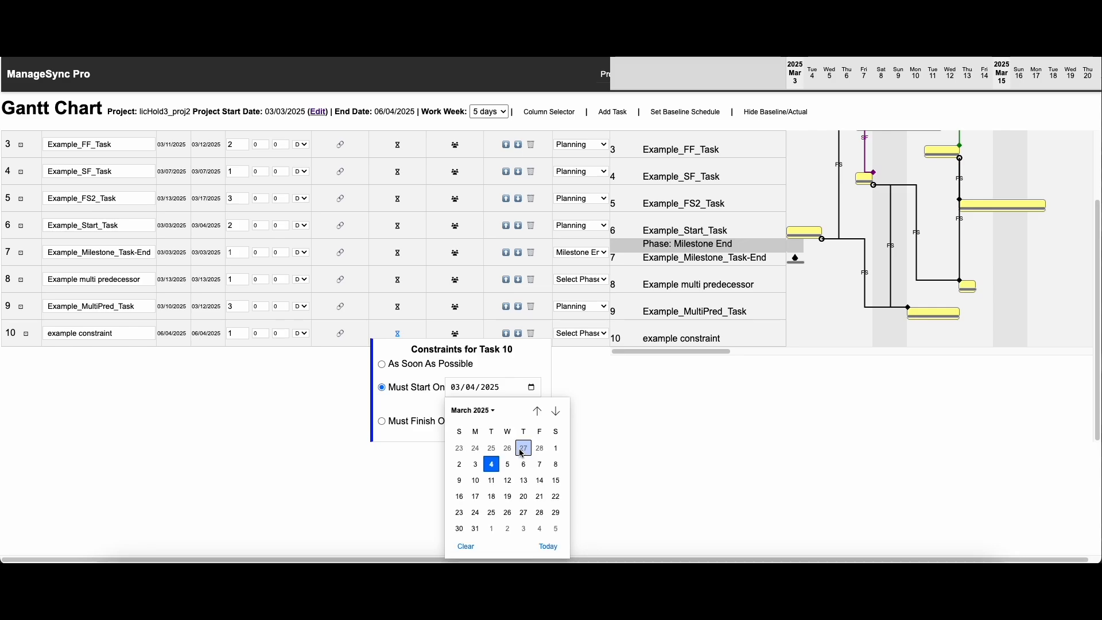
pyautogui.click(491, 480)
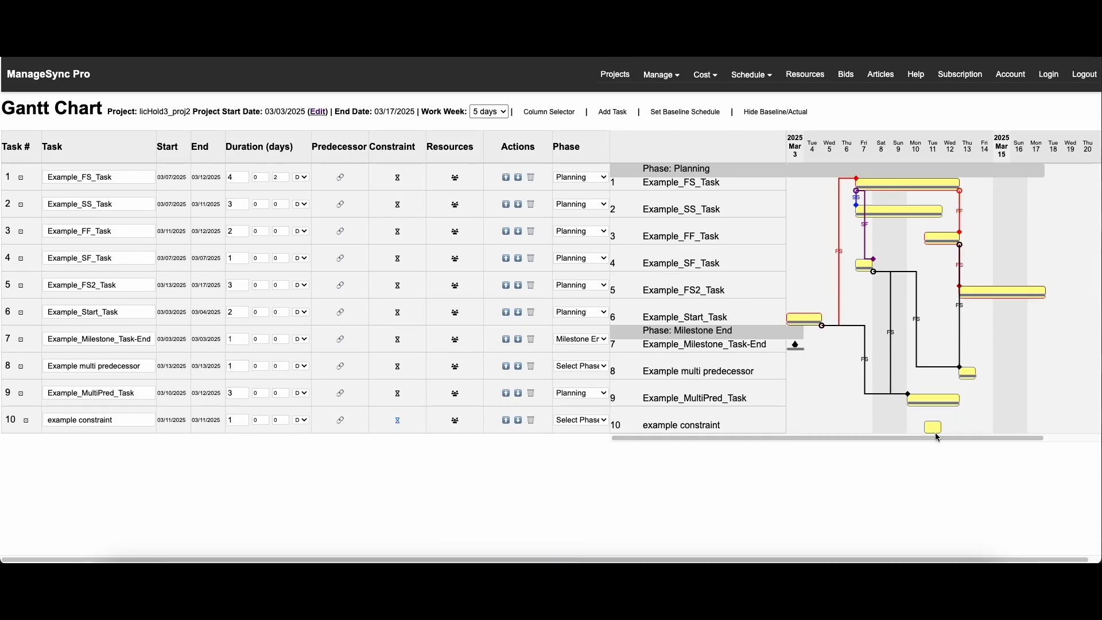
pyautogui.moveTo(934, 429)
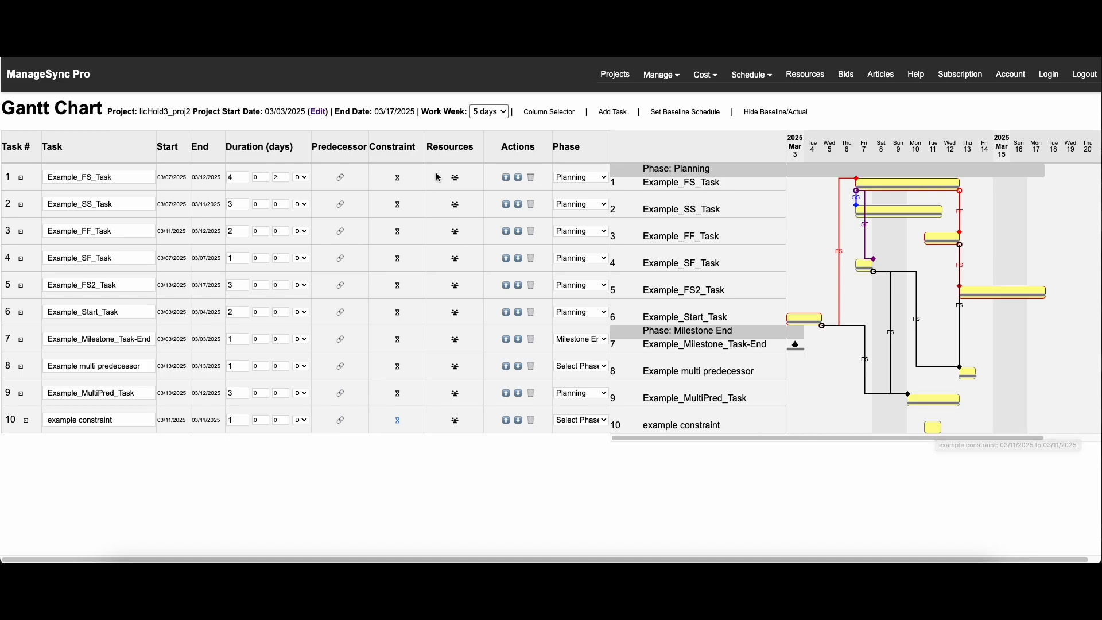
# - Review the constraint options of the example constraint task and close them without changes
pyautogui.click(401, 422)
pyautogui.scroll(-3, 572, 413)
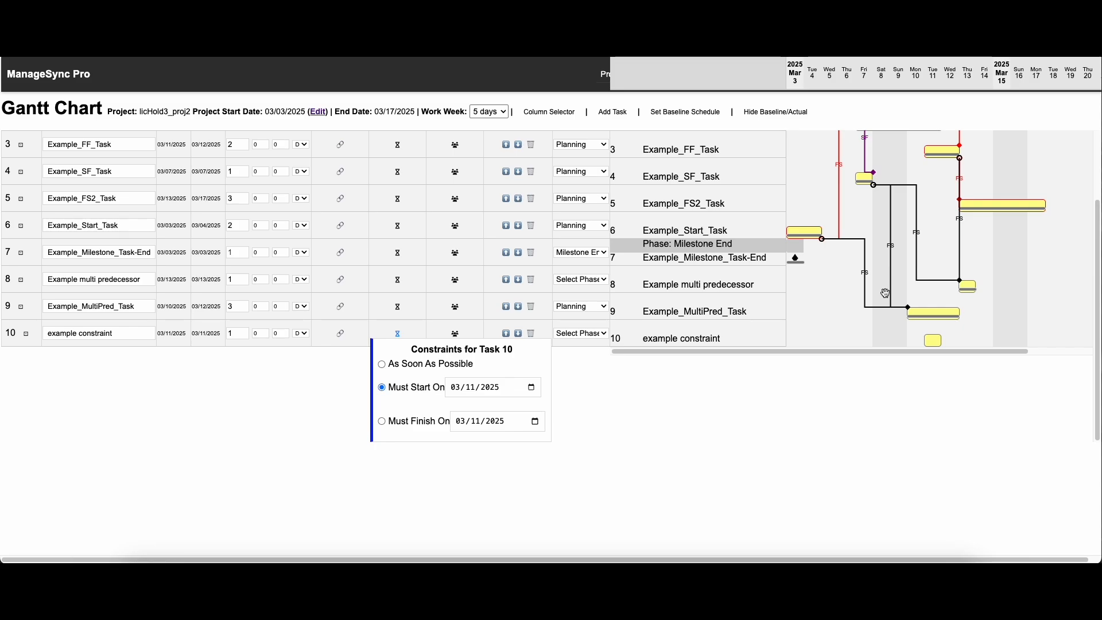
pyautogui.click(631, 390)
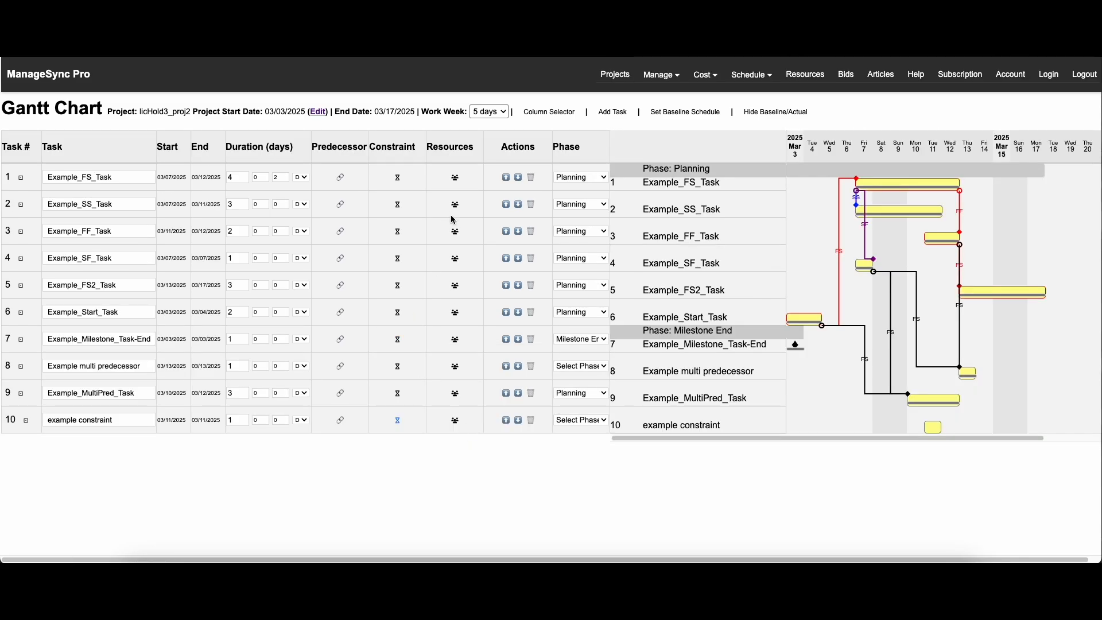
# - Check which resources can be assigned to the example constraint task and close the dialog
pyautogui.click(455, 420)
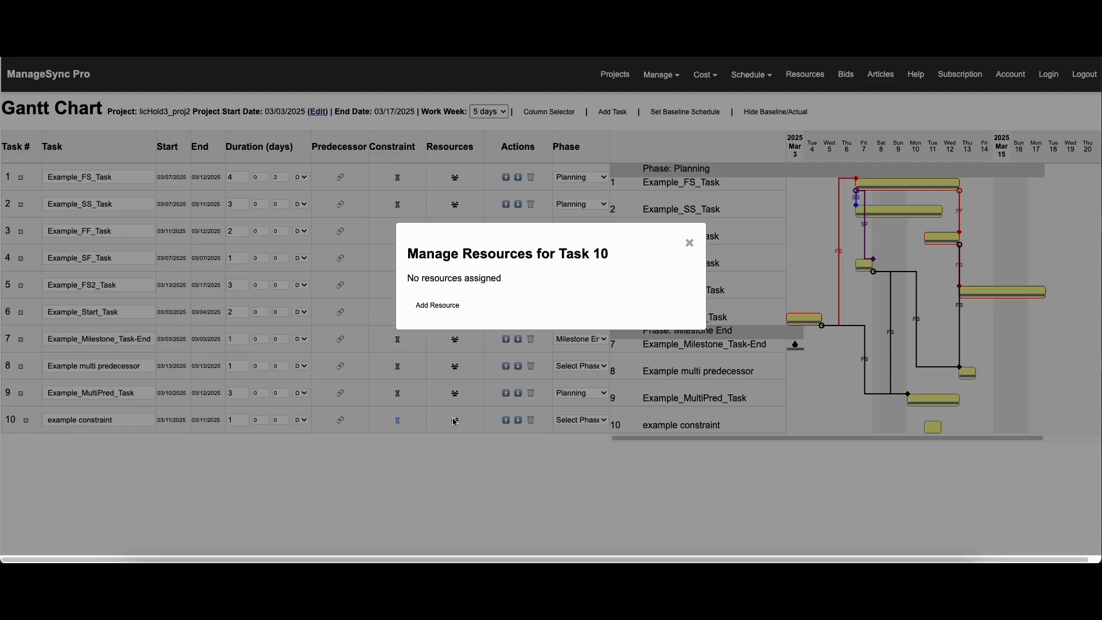
pyautogui.click(438, 306)
pyautogui.click(592, 331)
pyautogui.click(688, 244)
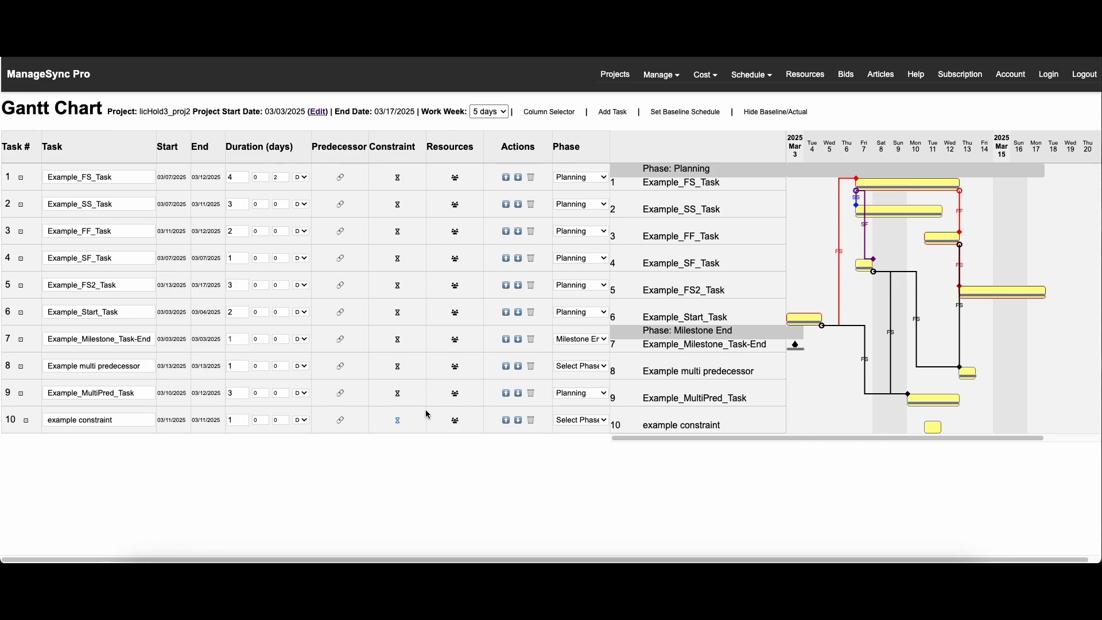
# - Go to the resource management page and fill in a resource of type Equipment named "Crane 101"
pyautogui.click(814, 79)
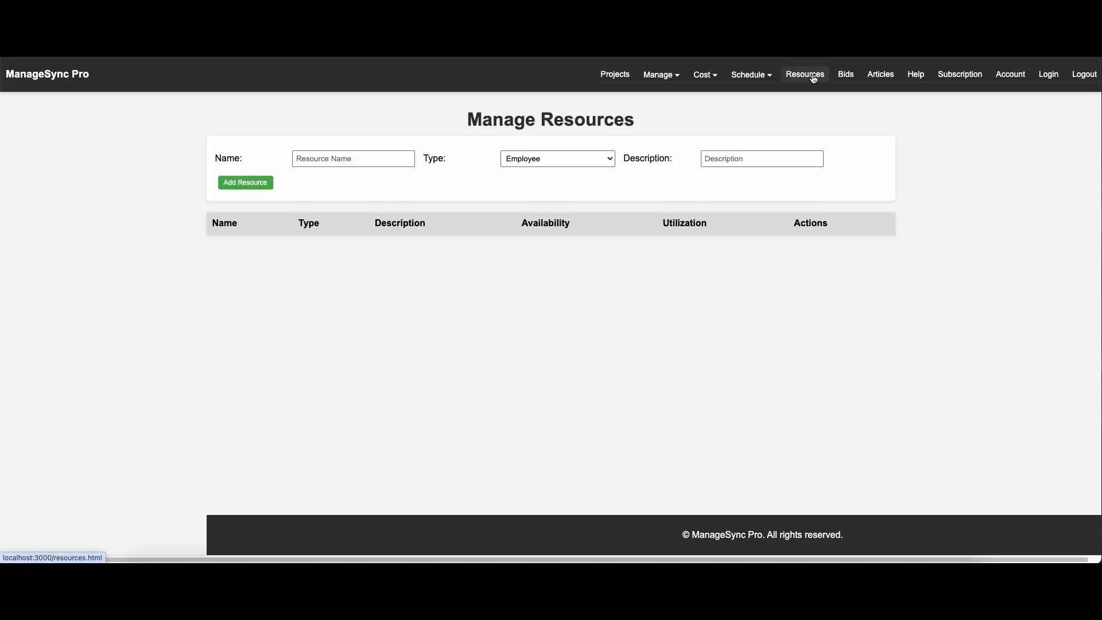
pyautogui.click(342, 161)
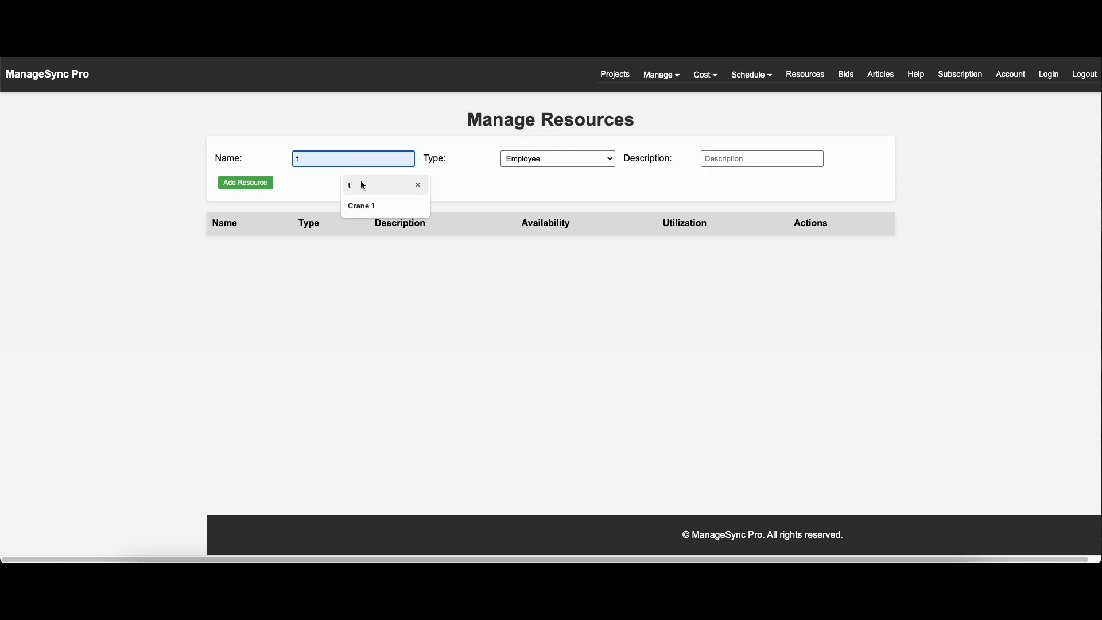
pyautogui.click(556, 161)
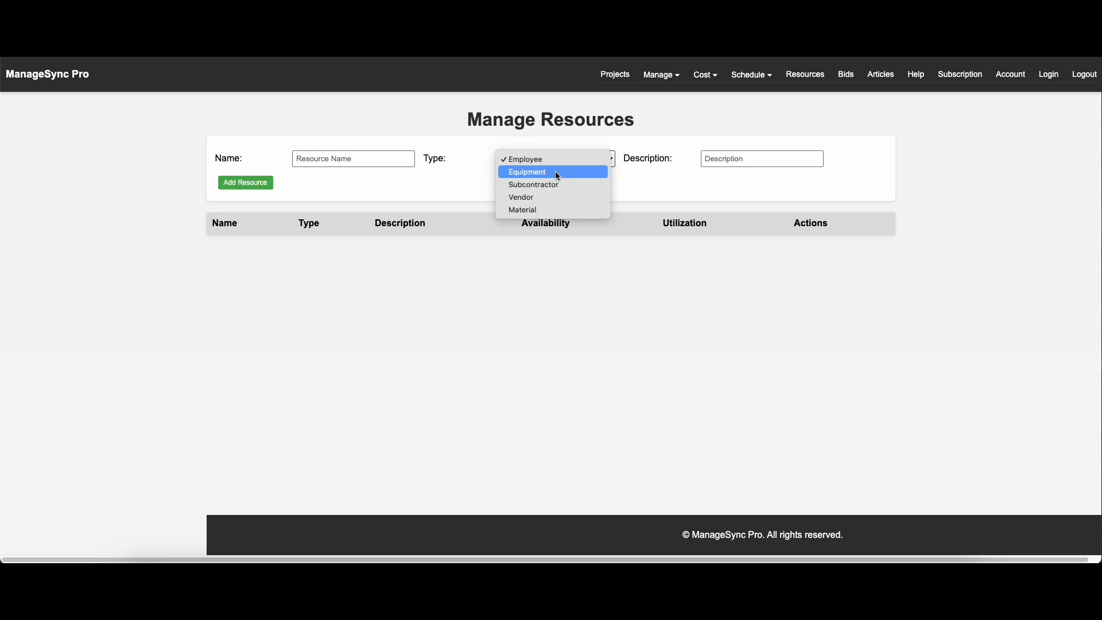
pyautogui.click(558, 176)
pyautogui.click(389, 156)
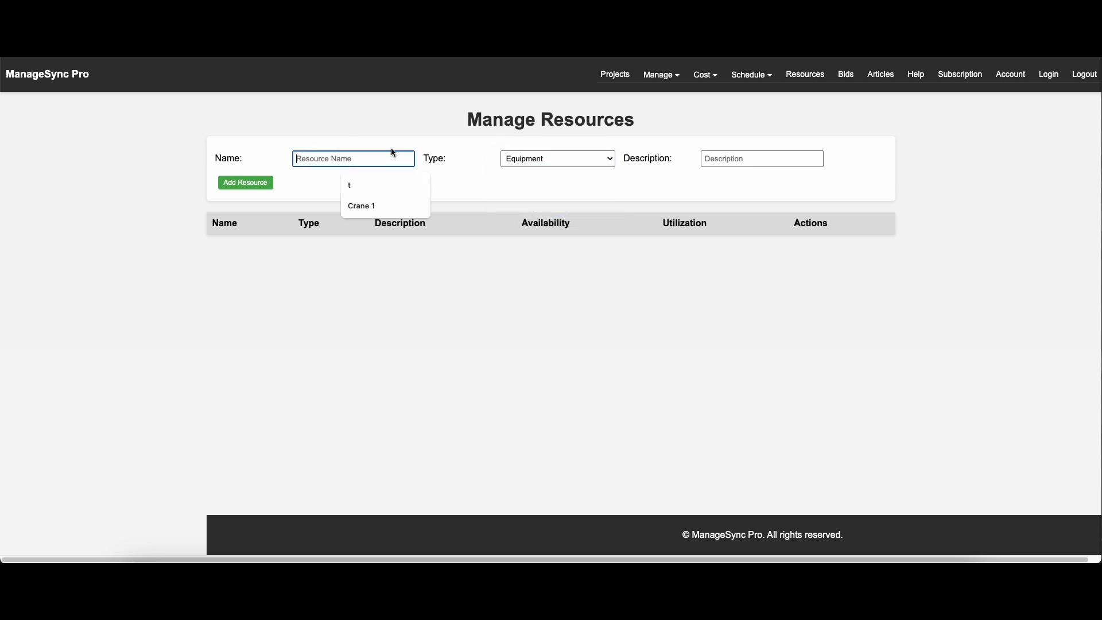
pyautogui.write('Crain')
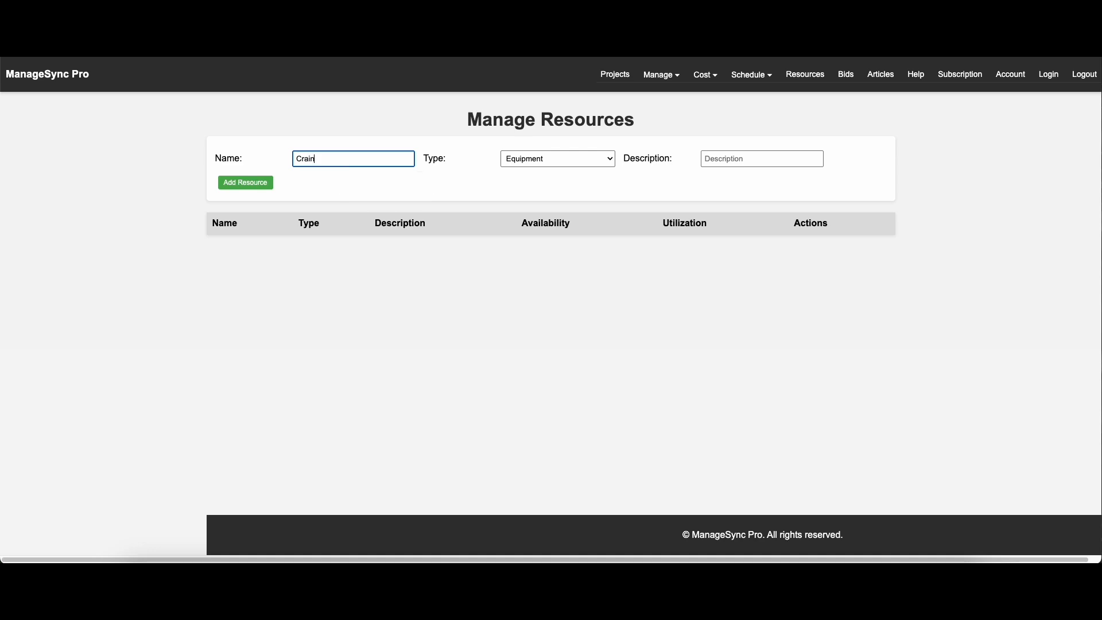
pyautogui.press('BackSpace')
pyautogui.press('BackSpace')
pyautogui.write('n')
pyautogui.write('e 101')
# - Describe the crane as "Model T, 2000 HP" and add it to the resources list
pyautogui.click(754, 161)
pyautogui.write('Model T,')
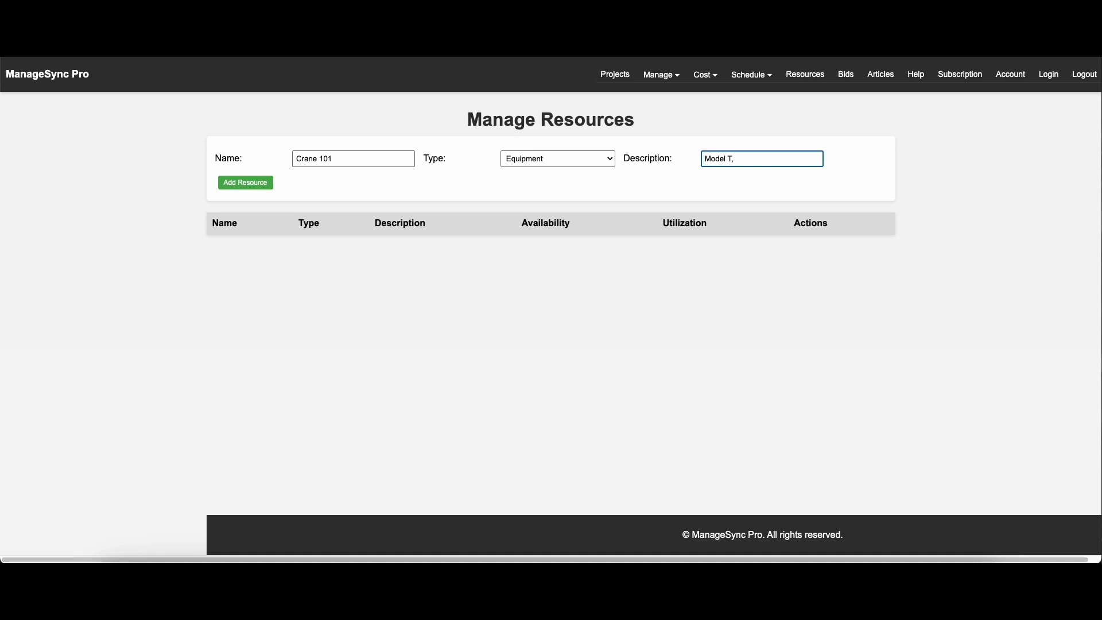
pyautogui.write('2000 HP')
pyautogui.click(245, 184)
# - Add an Equipment resource named "Cement Mixer 102A" with the description "Model 241"
pyautogui.click(352, 159)
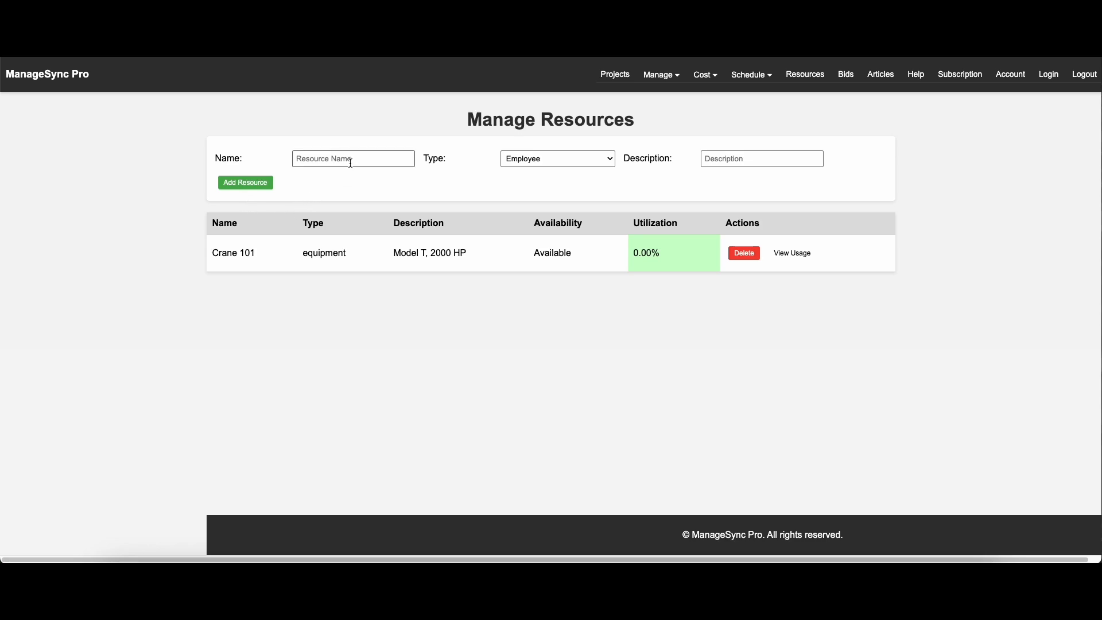
pyautogui.click(352, 158)
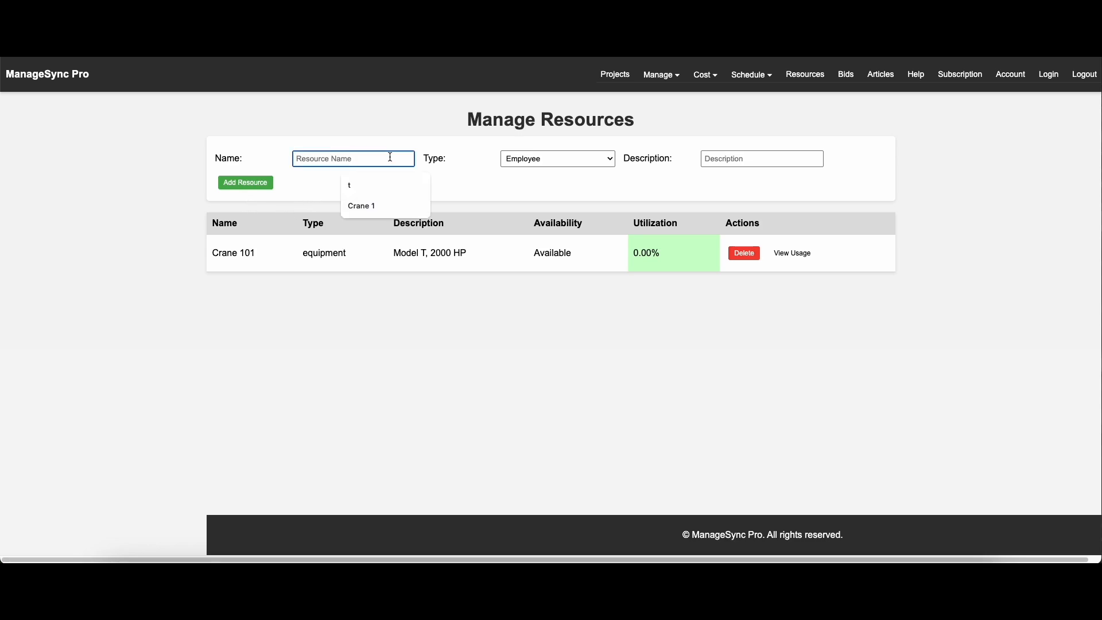
pyautogui.write('Cement Mixer 102A')
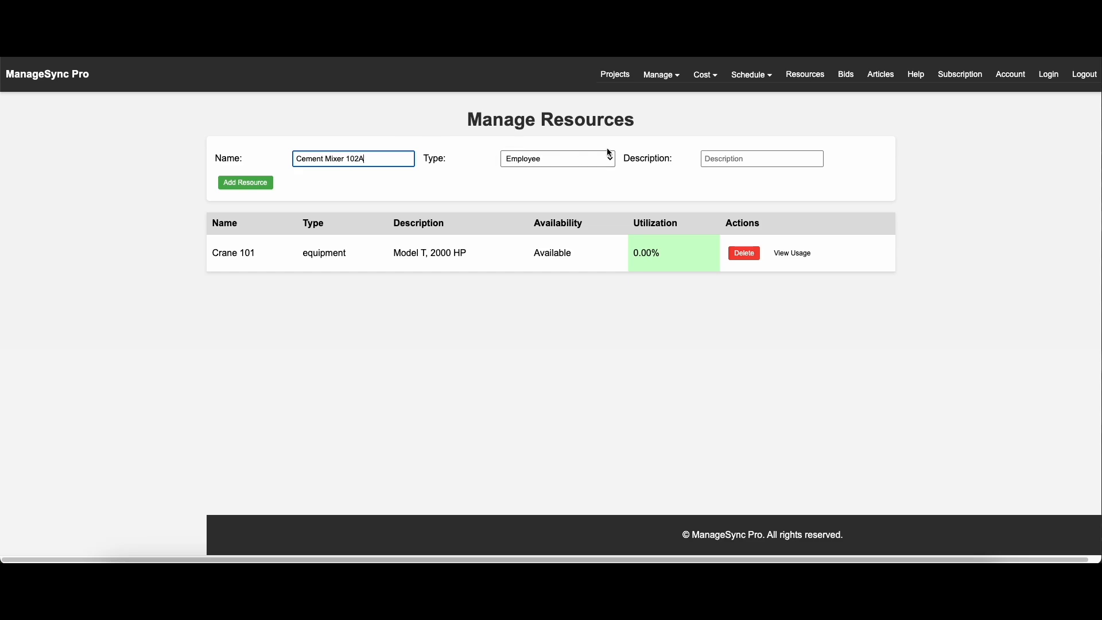
pyautogui.click(609, 153)
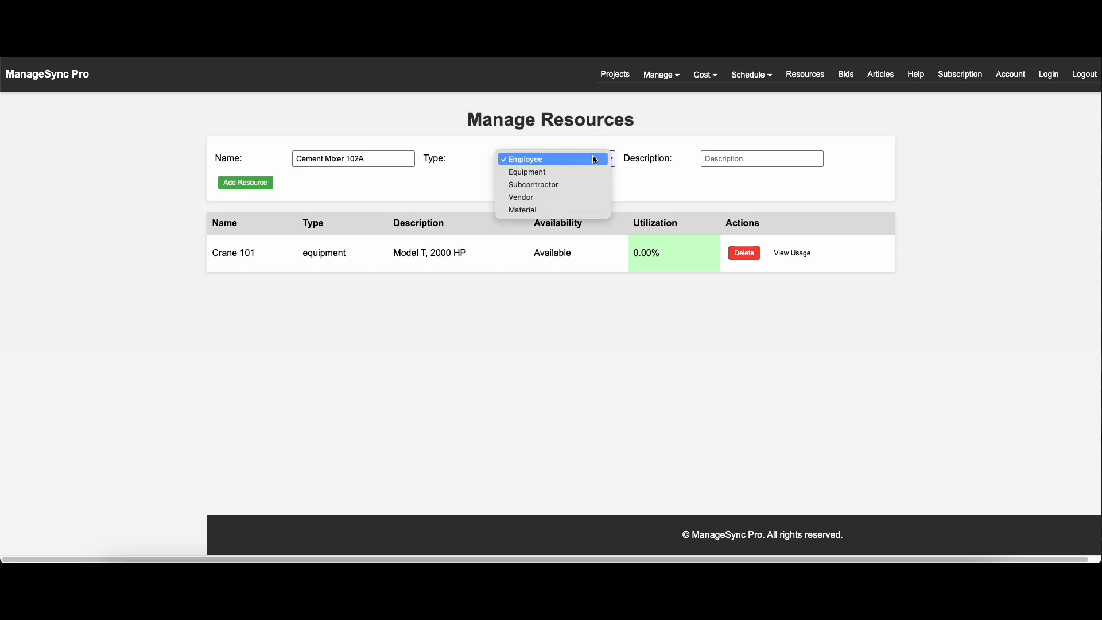
pyautogui.click(583, 171)
pyautogui.click(768, 152)
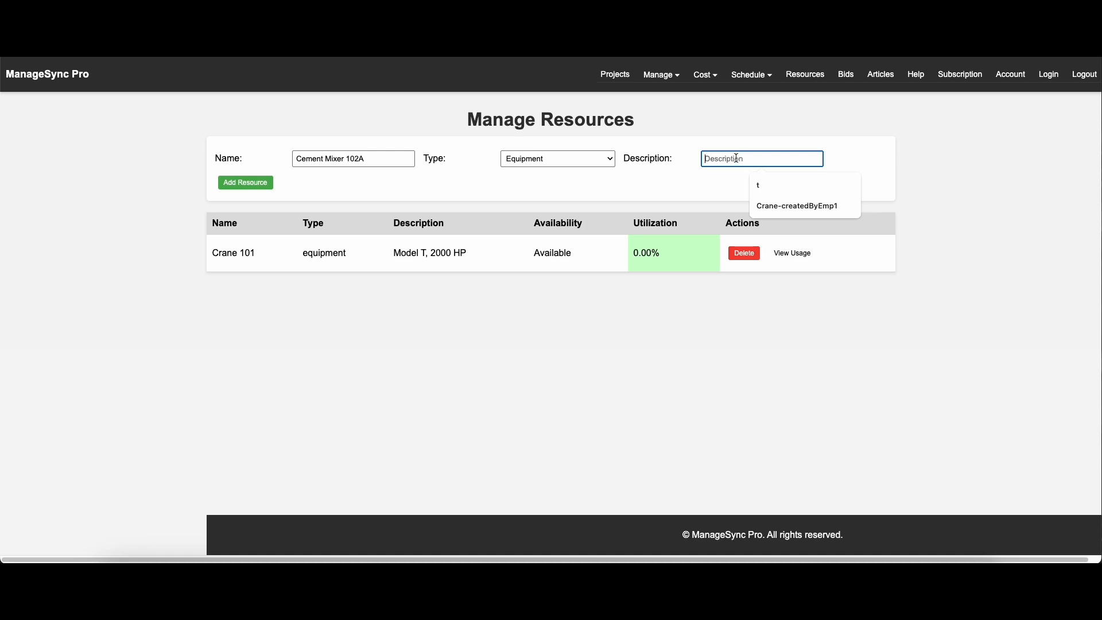
pyautogui.write('Model 241')
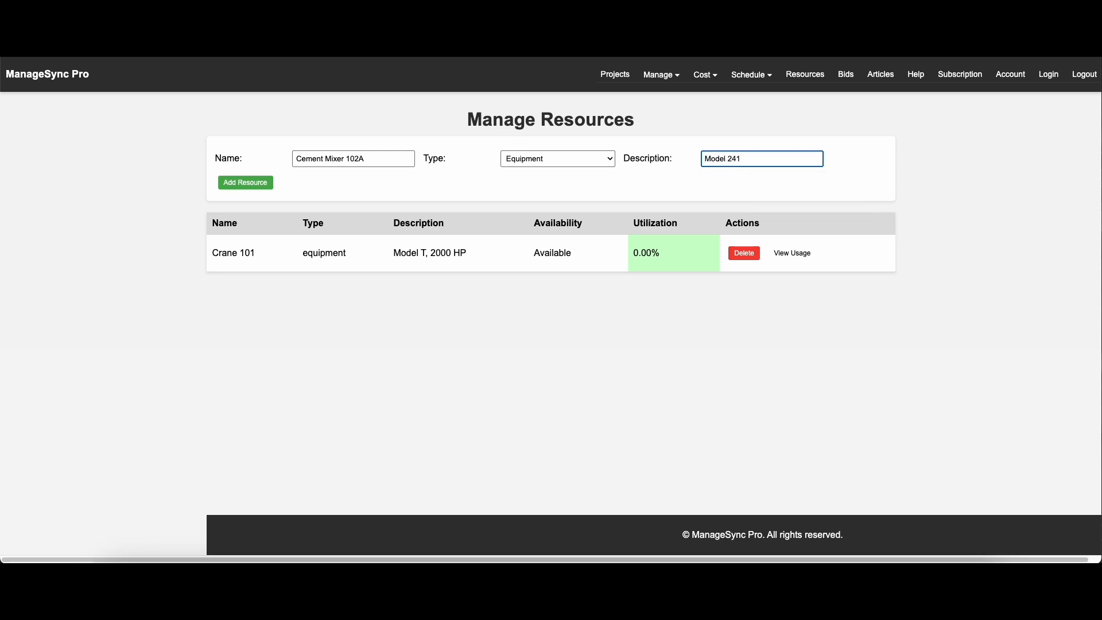
pyautogui.click(267, 183)
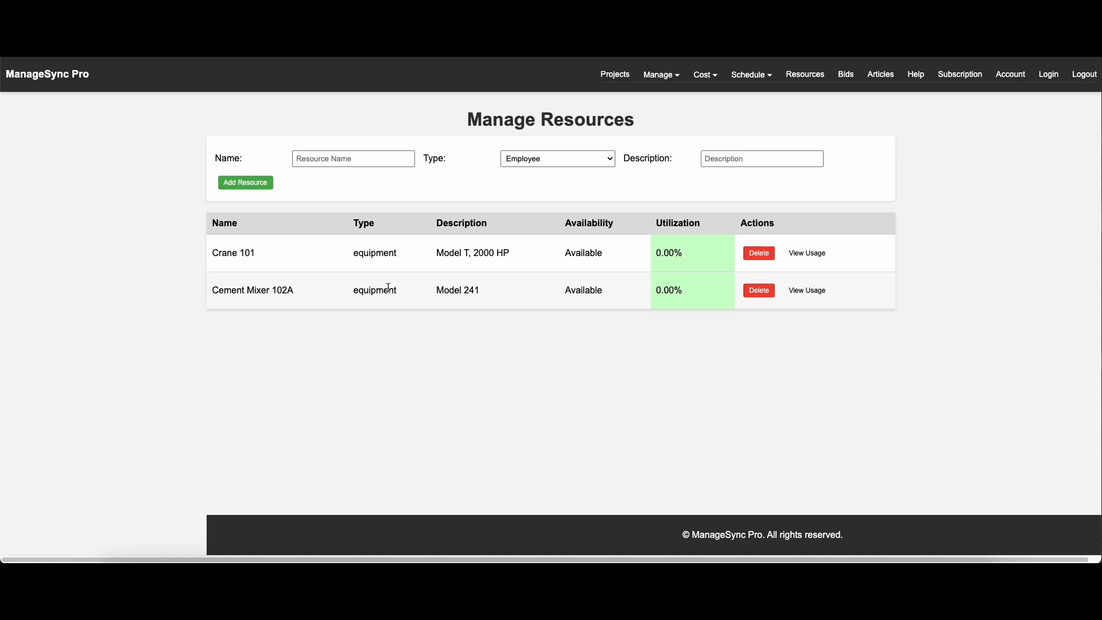
# - Look over the available resource types and return to the project's Gantt chart
pyautogui.click(542, 159)
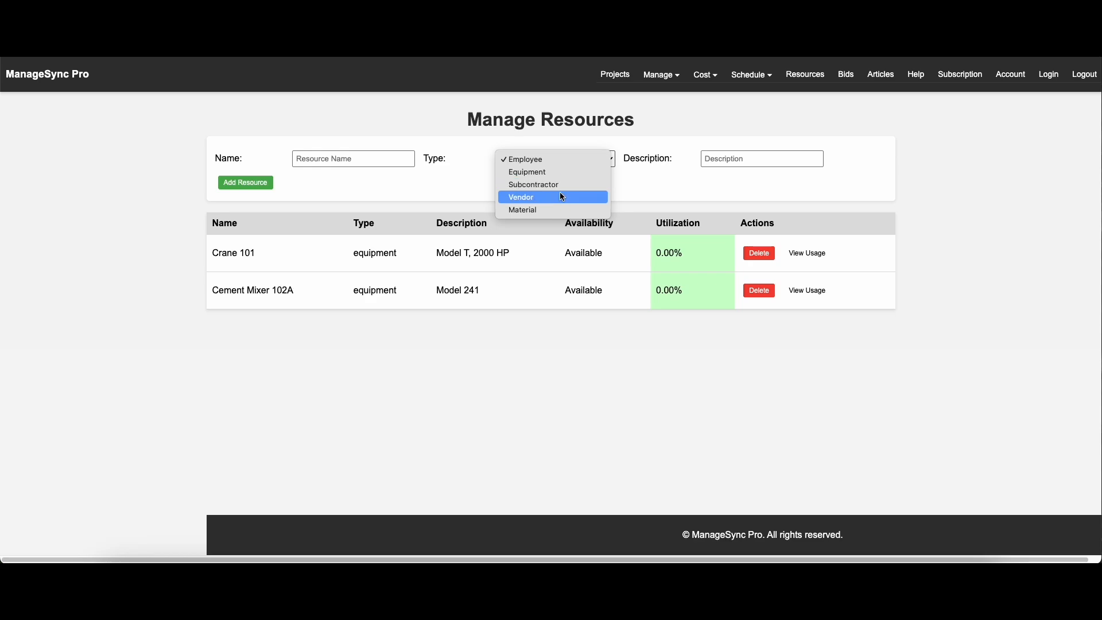
pyautogui.click(802, 207)
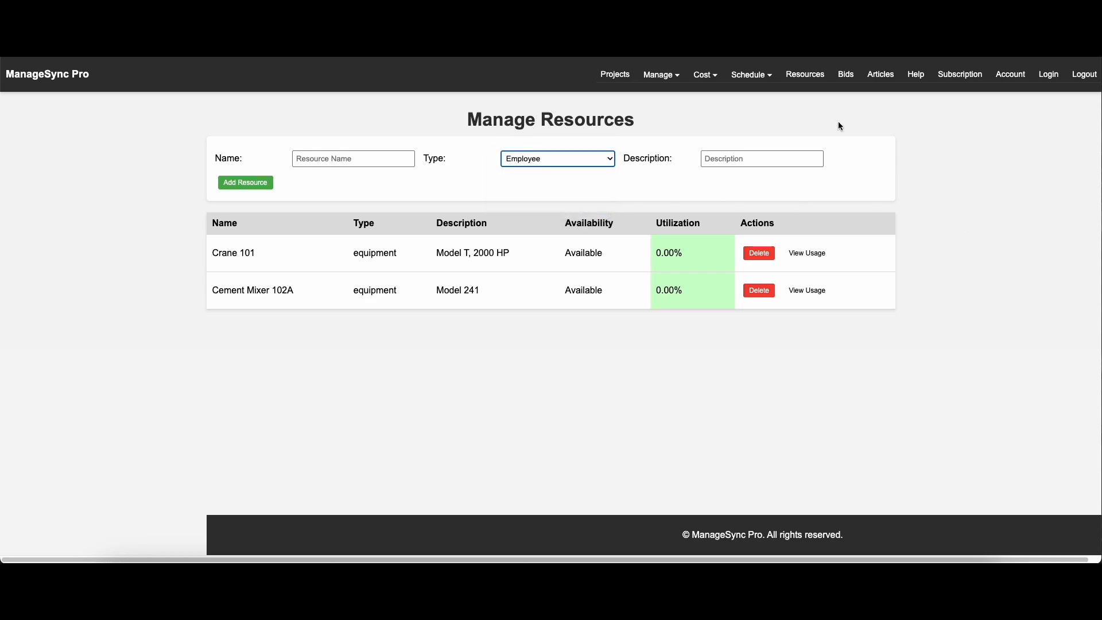
pyautogui.click(756, 97)
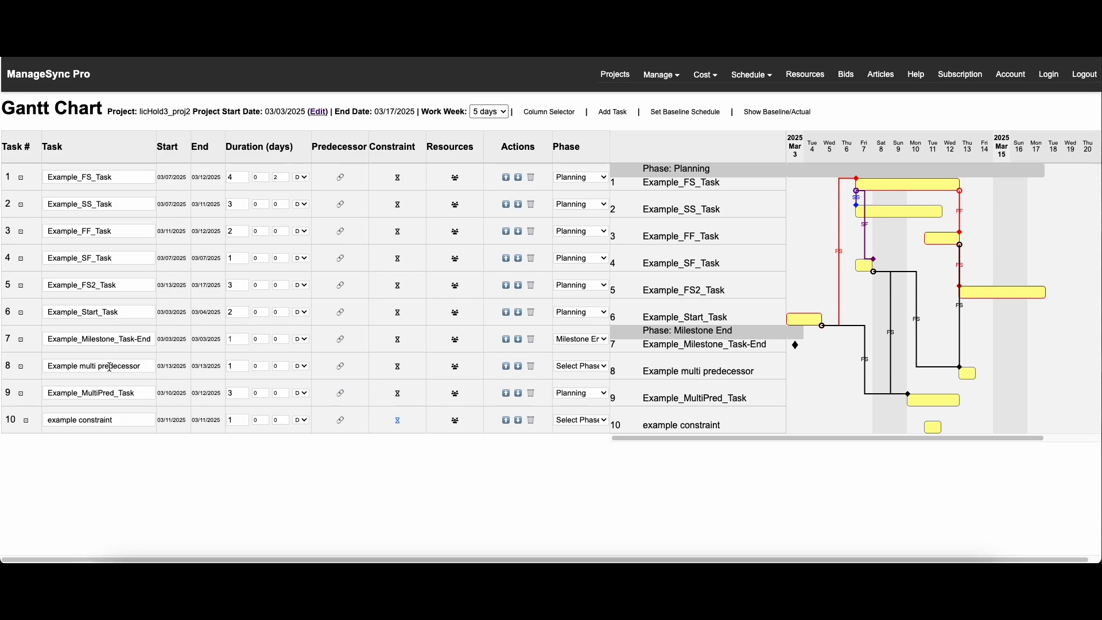
# - Assign the resource Crane 101 to task 8, "Example multi predecessor", and close its resource management dialog
pyautogui.click(456, 368)
pyautogui.click(443, 308)
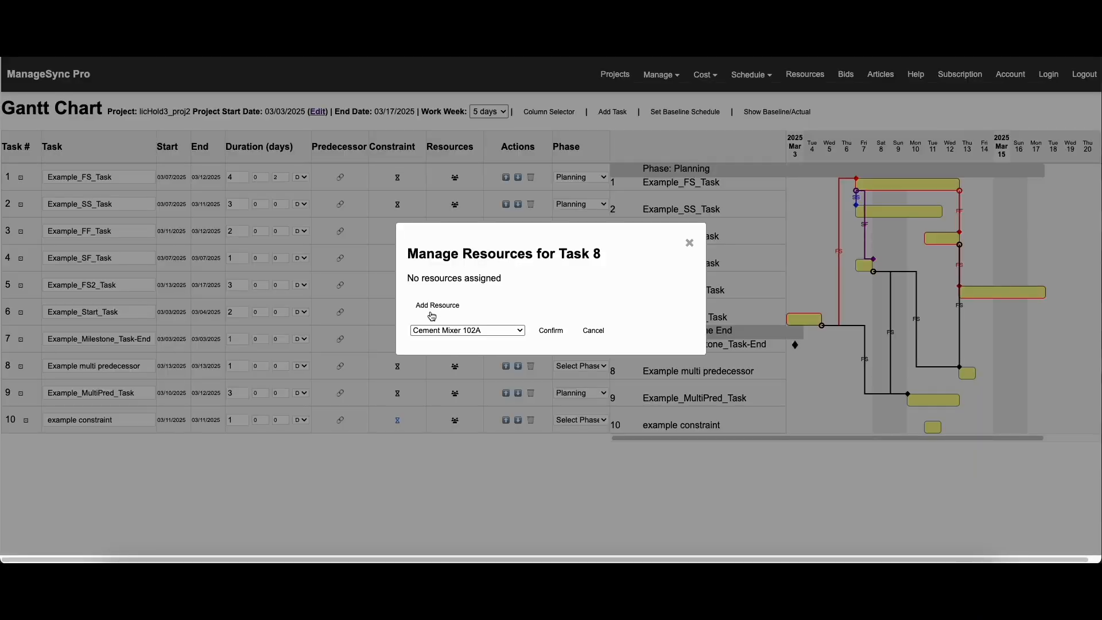
pyautogui.click(485, 332)
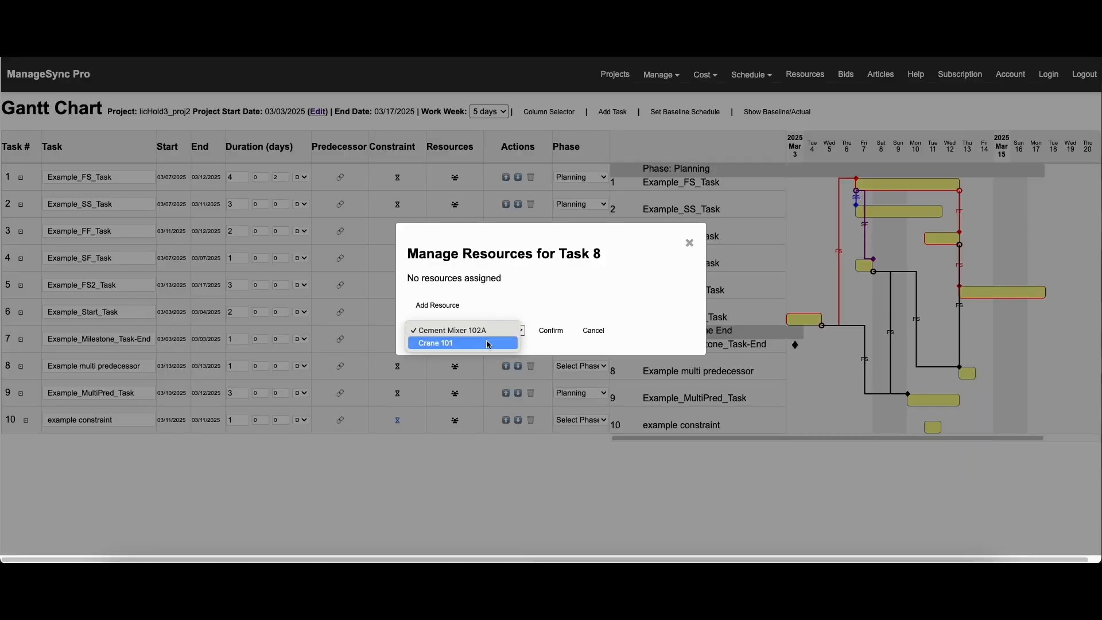
pyautogui.click(487, 343)
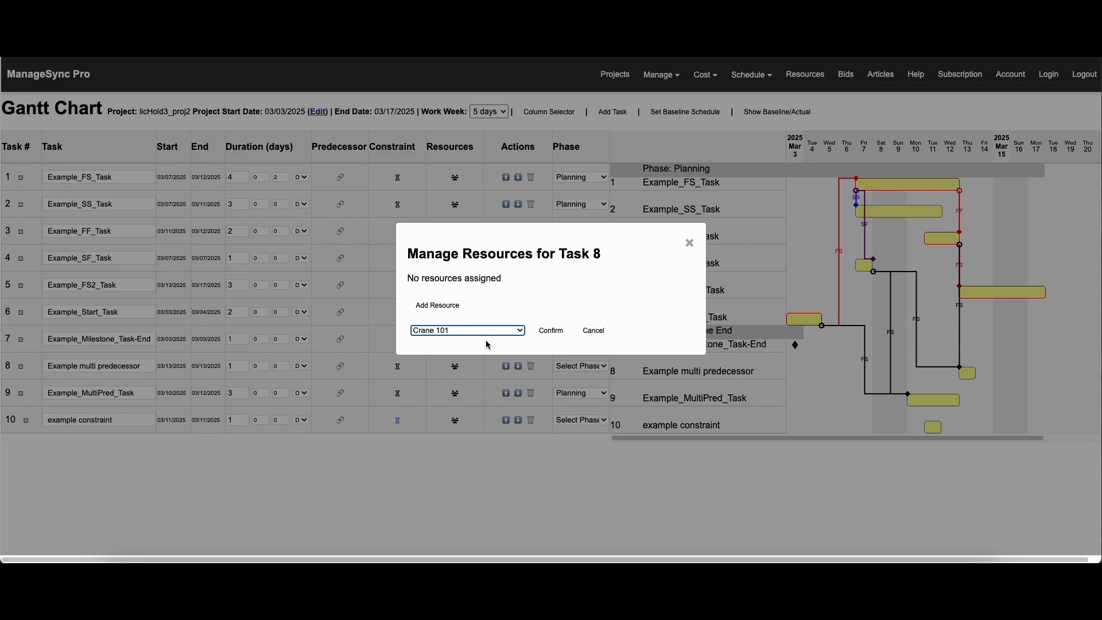
pyautogui.click(557, 334)
pyautogui.click(690, 243)
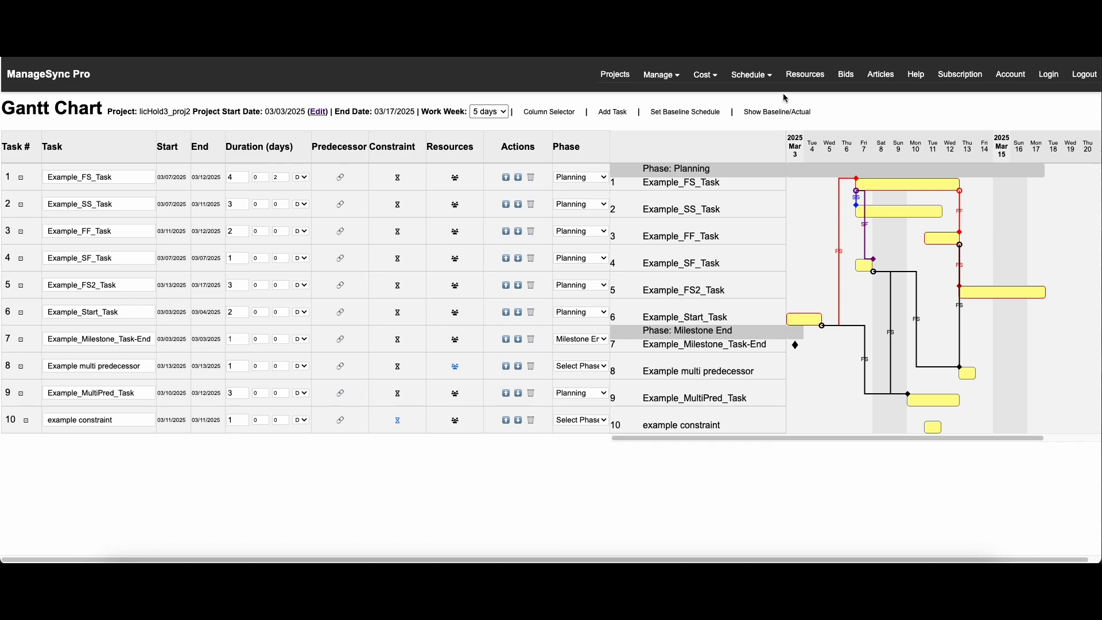
# - Go to the schedule calendar and add licHold3_proj2 to its project filter
pyautogui.click(752, 75)
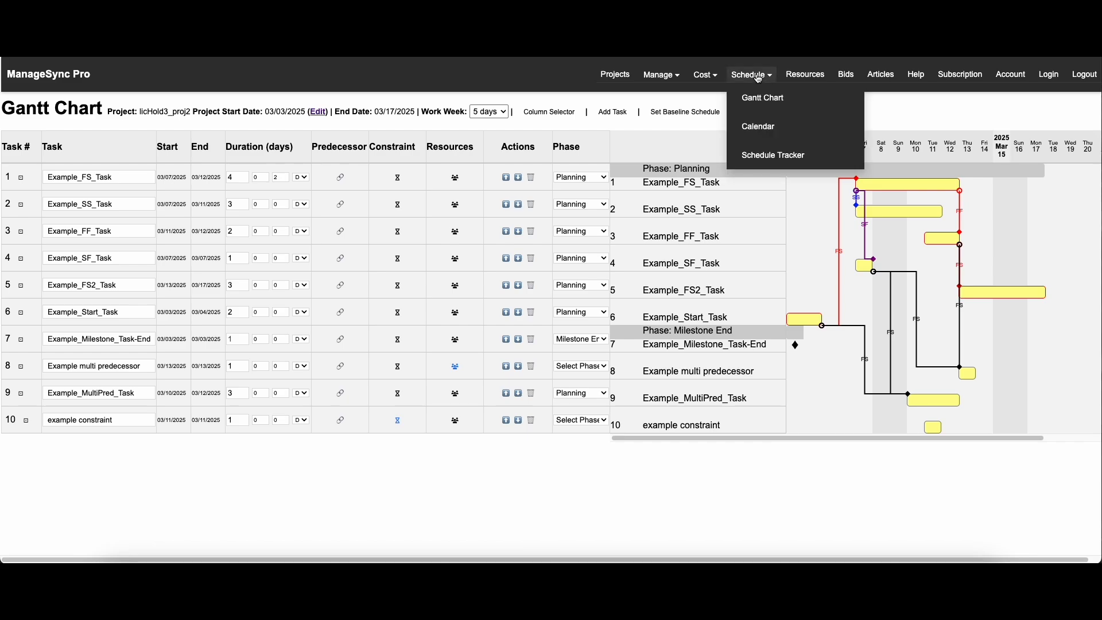
pyautogui.click(759, 127)
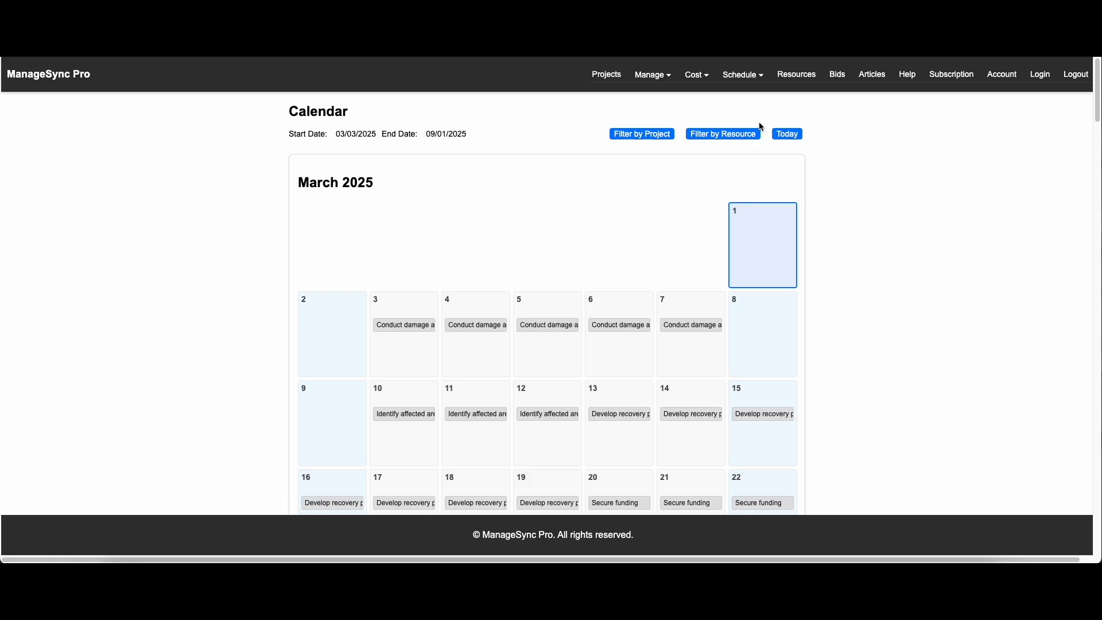
pyautogui.click(639, 136)
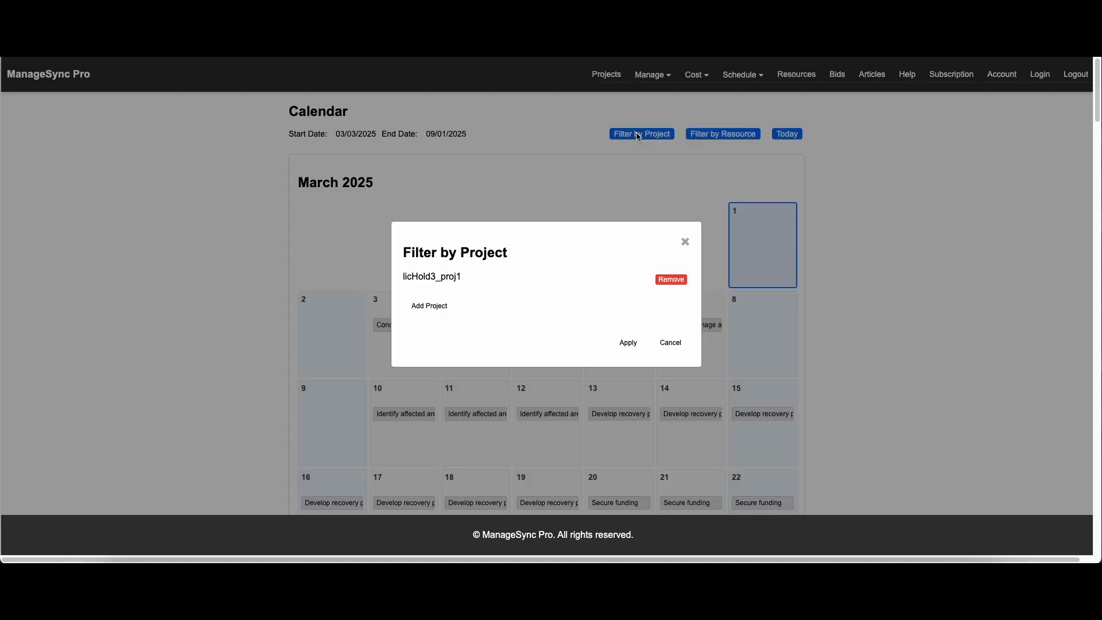
pyautogui.click(425, 310)
pyautogui.click(457, 303)
pyautogui.click(460, 304)
pyautogui.click(413, 326)
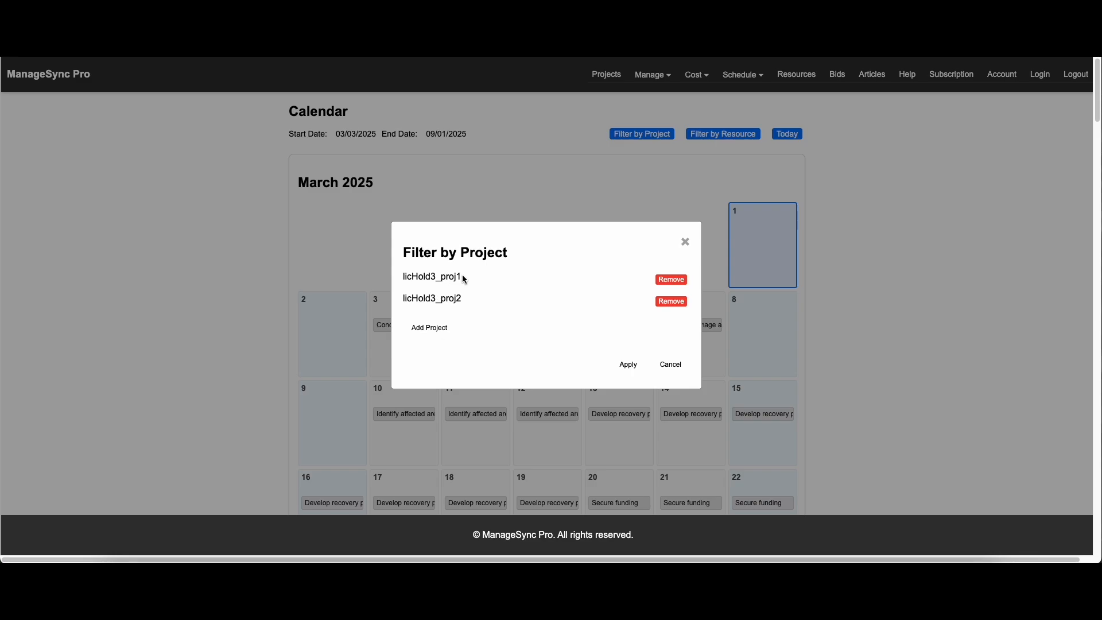
# - Check whether more projects can be added, and apply the filter with licHold3_proj1 and licHold3_proj2 to the calendar
pyautogui.click(436, 330)
pyautogui.click(466, 328)
pyautogui.click(467, 325)
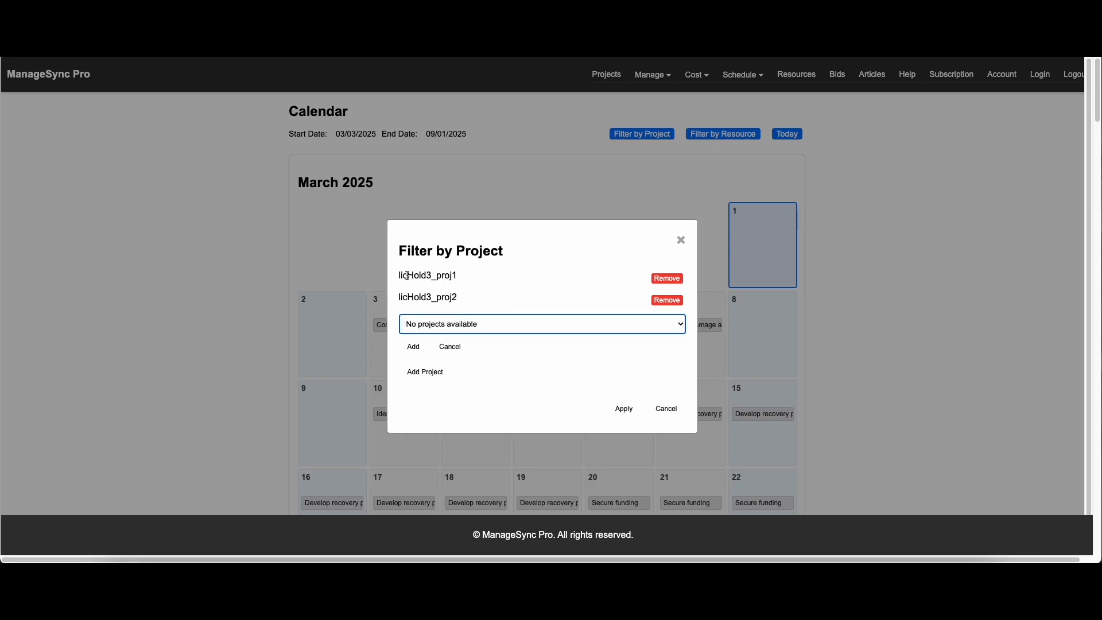
pyautogui.moveTo(422, 276); pyautogui.dragTo(459, 300)
pyautogui.click(459, 298)
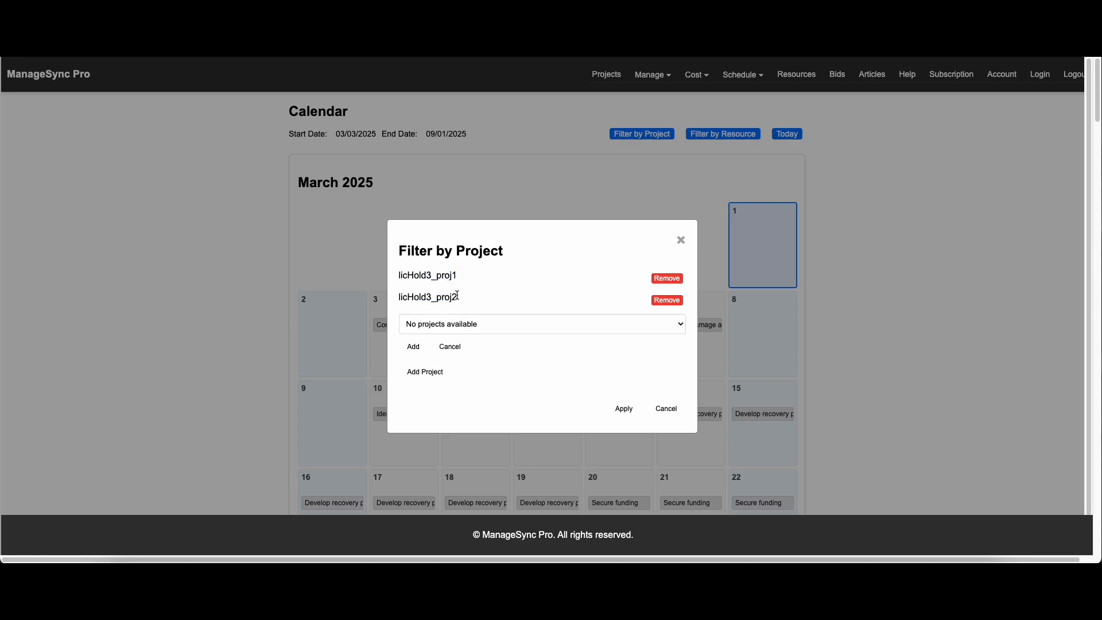
pyautogui.click(622, 410)
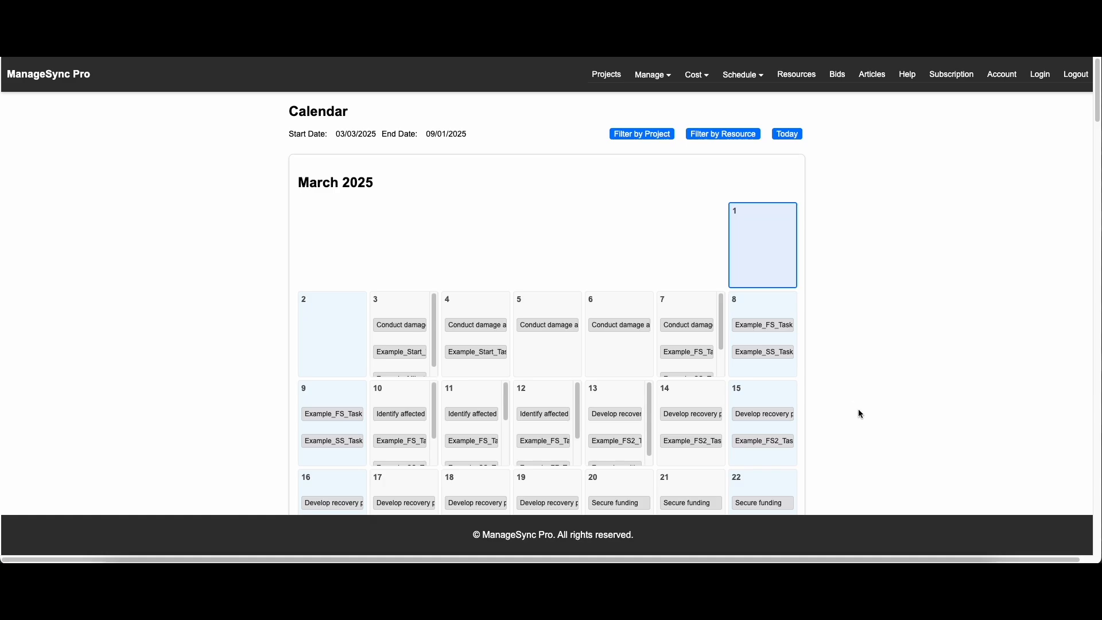
# - Look through the calendar months and examine which project each task on March 10, 2025 belongs to
pyautogui.scroll(-10, 859, 412)
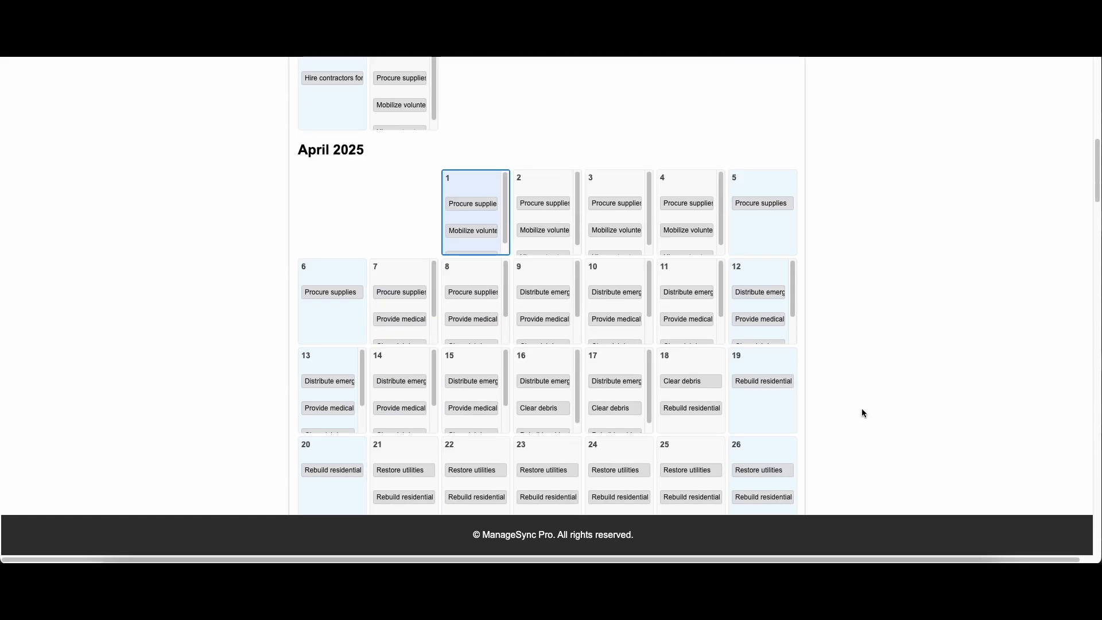
pyautogui.scroll(-20, 862, 412)
pyautogui.scroll(8, 862, 412)
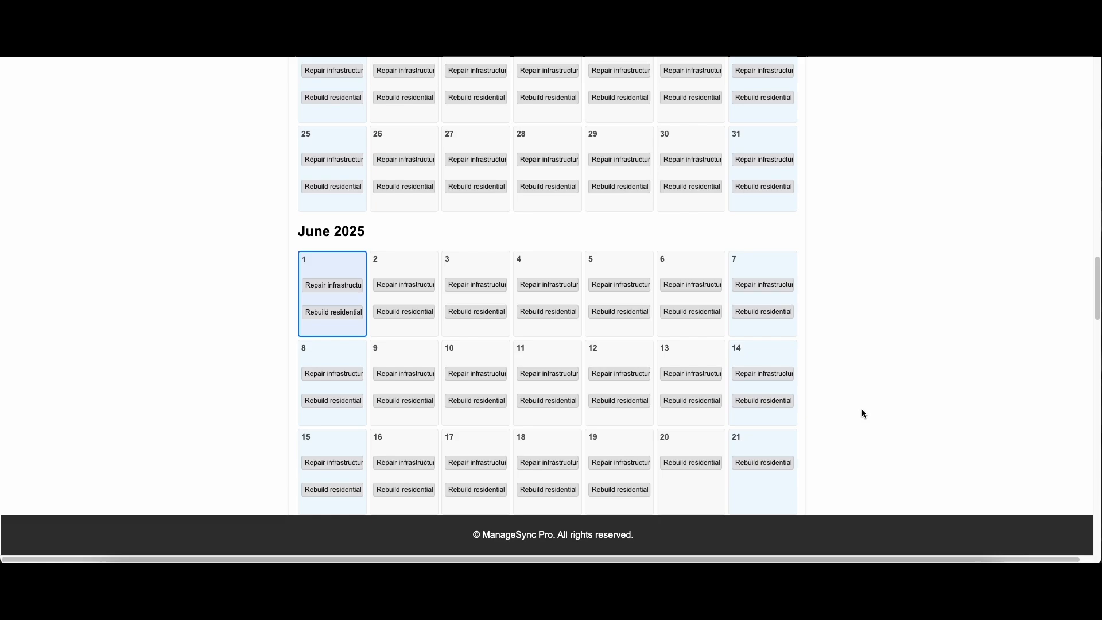
pyautogui.scroll(20, 862, 413)
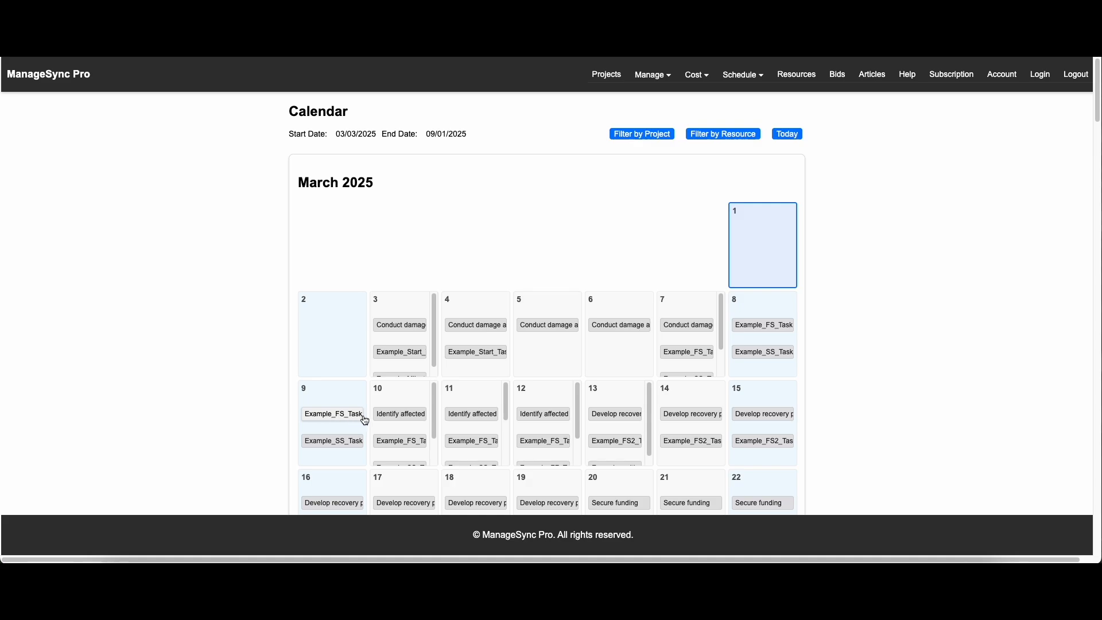
pyautogui.click(399, 393)
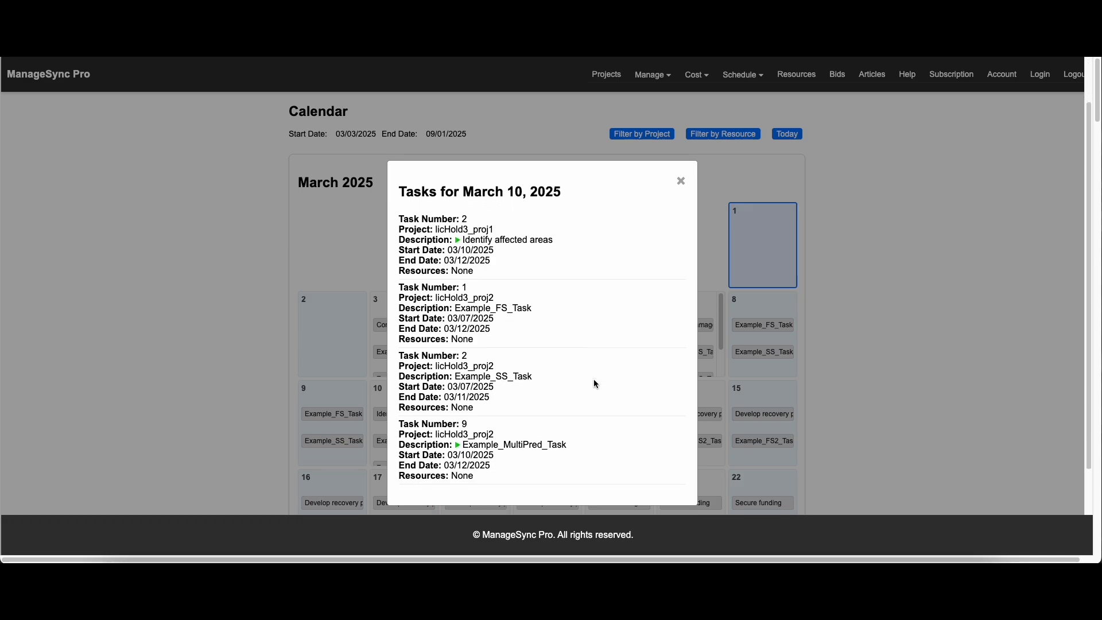
pyautogui.moveTo(409, 141); pyautogui.dragTo(508, 144)
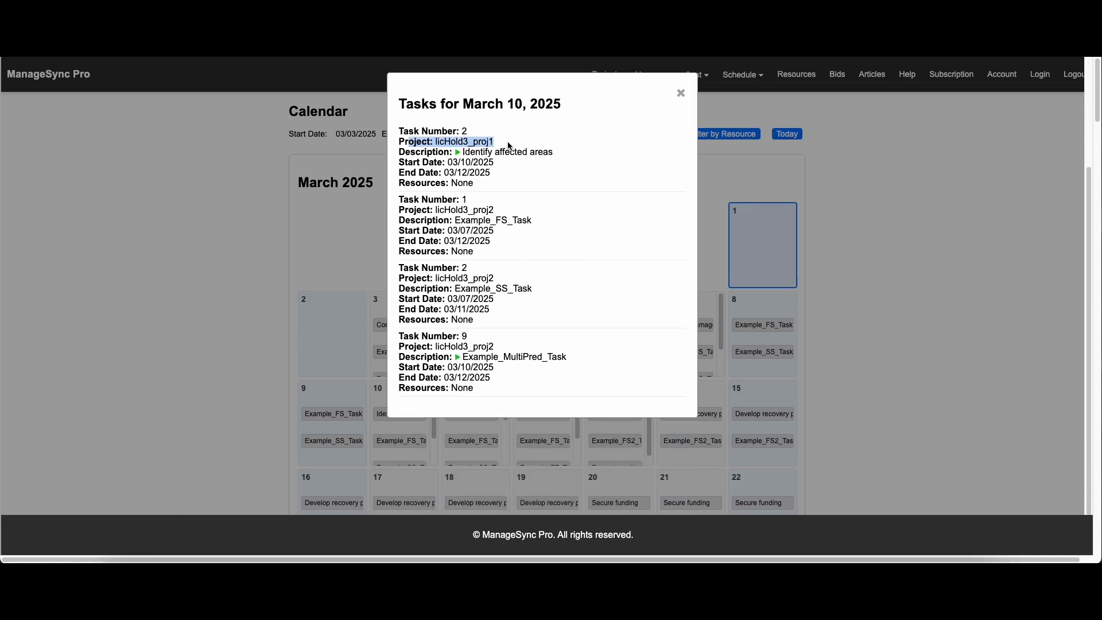
pyautogui.moveTo(499, 211); pyautogui.dragTo(409, 210)
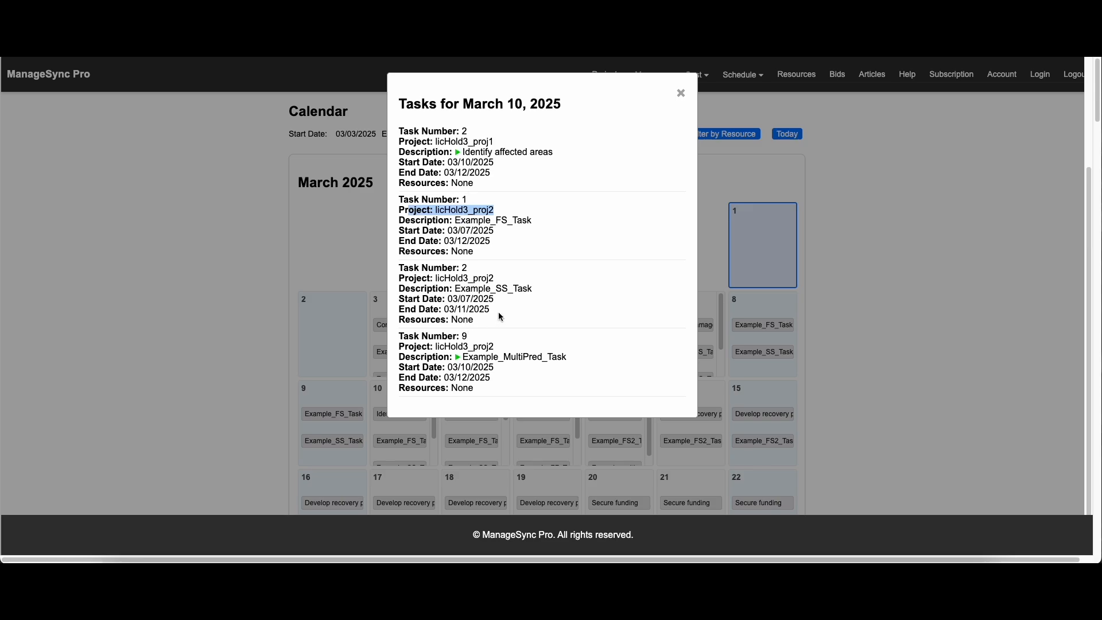
pyautogui.scroll(1, 501, 314)
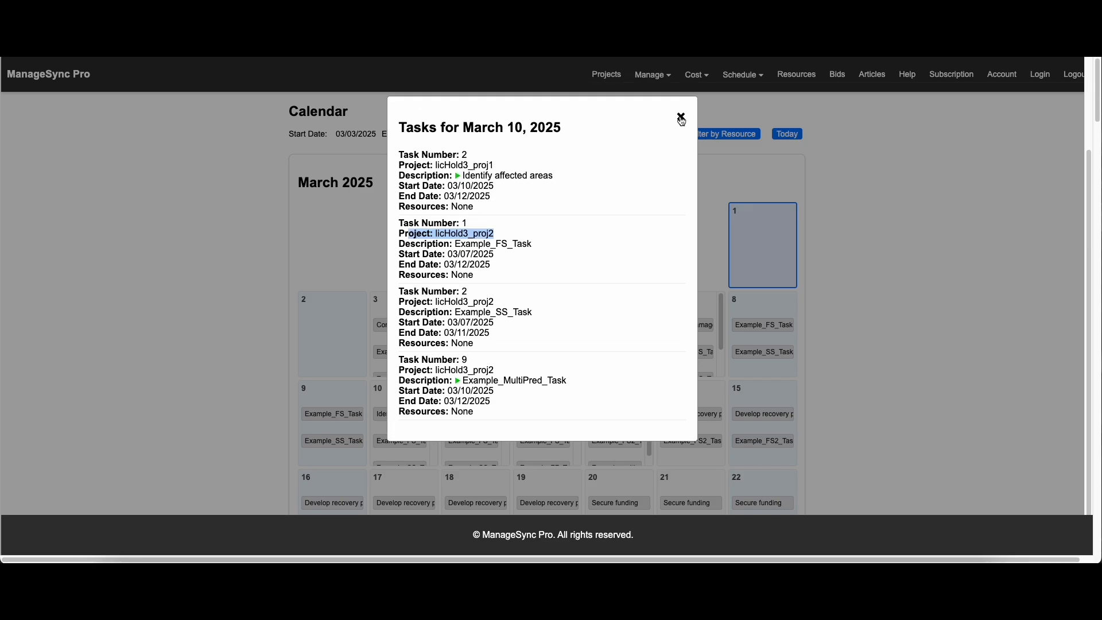
pyautogui.click(681, 120)
# - Filter the calendar by the resource Crane 101
pyautogui.click(720, 135)
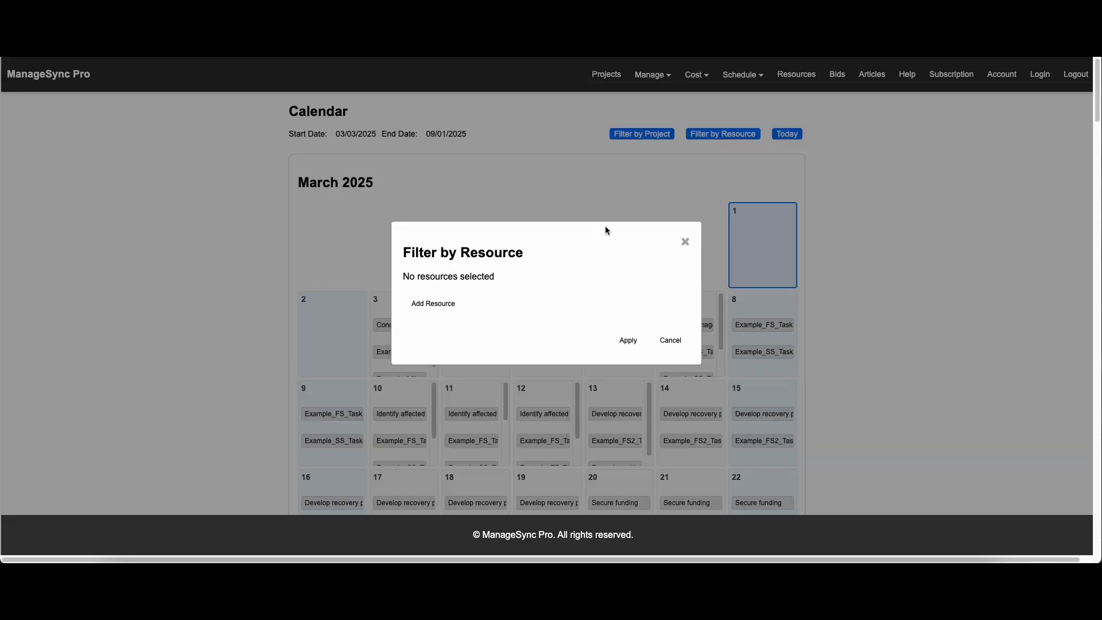
pyautogui.click(434, 303)
pyautogui.click(475, 304)
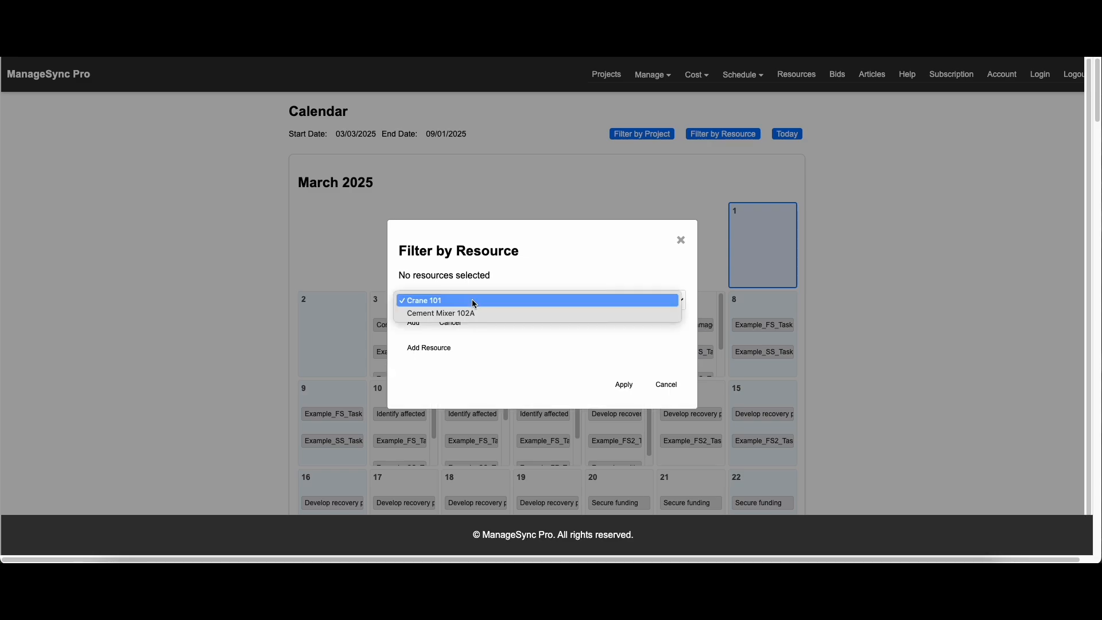
pyautogui.click(474, 301)
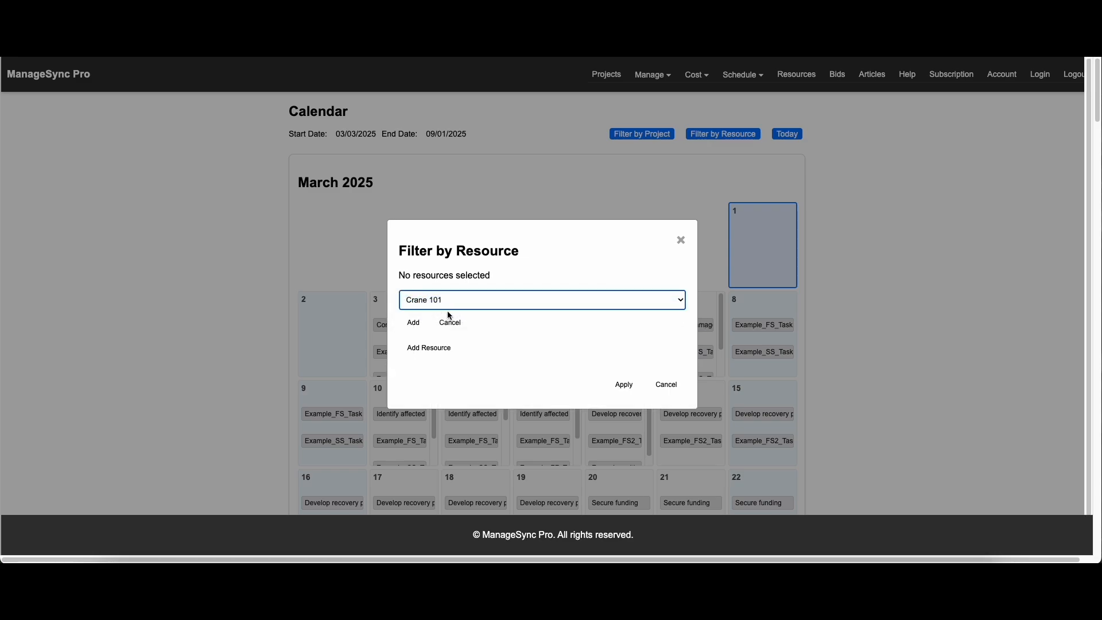
pyautogui.click(414, 323)
pyautogui.click(624, 345)
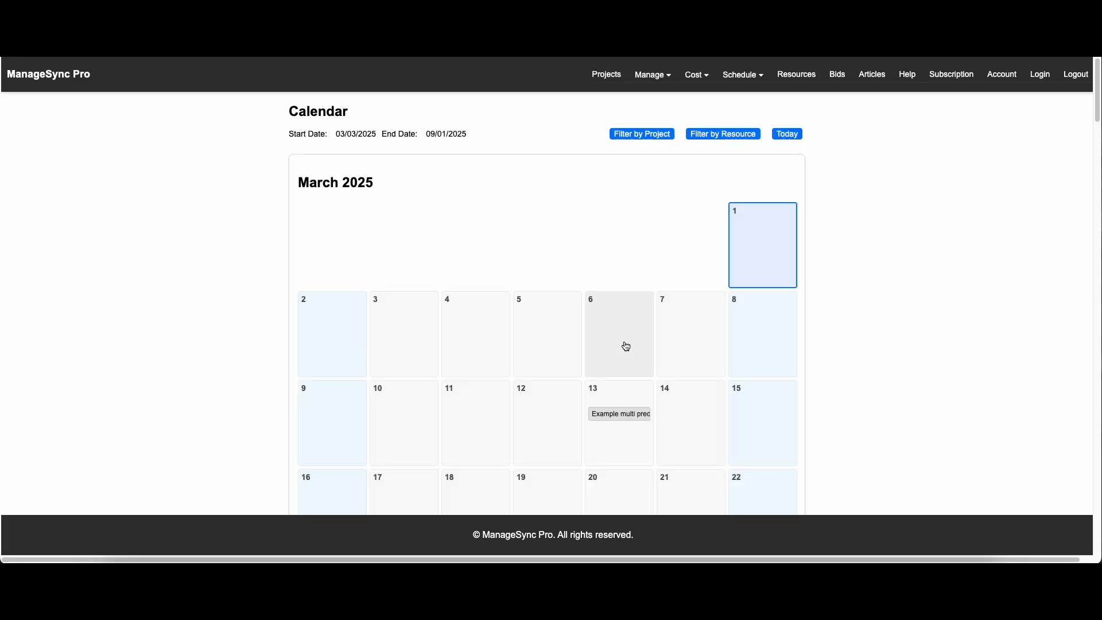
# - Look through the resource-filtered calendar months and examine the details of the task on March 13, 2025
pyautogui.scroll(-20, 862, 411)
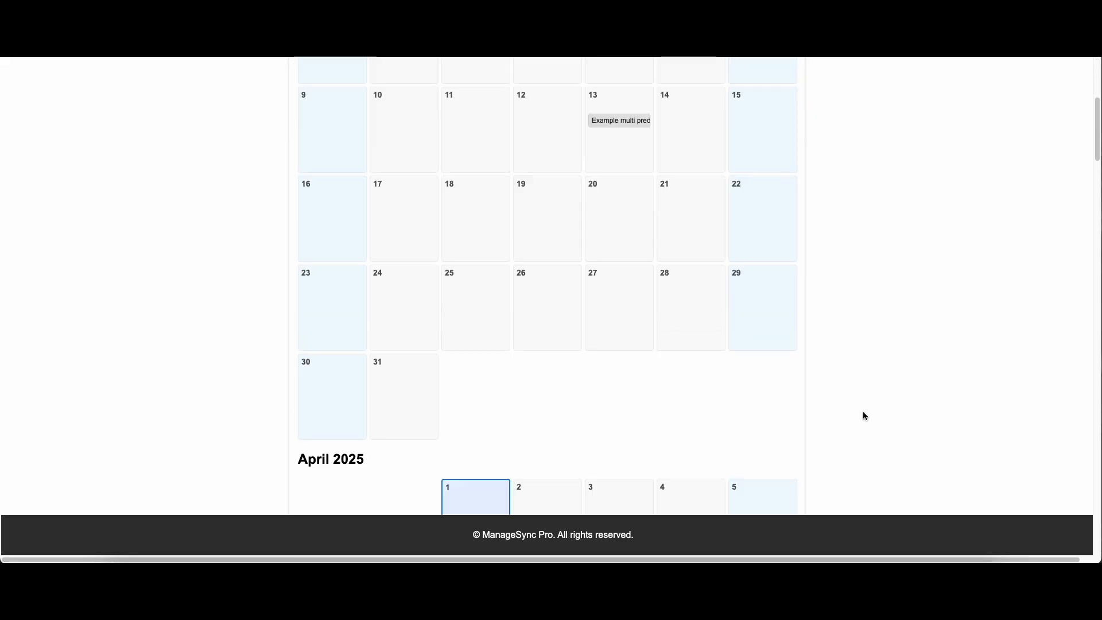
pyautogui.scroll(-15, 863, 419)
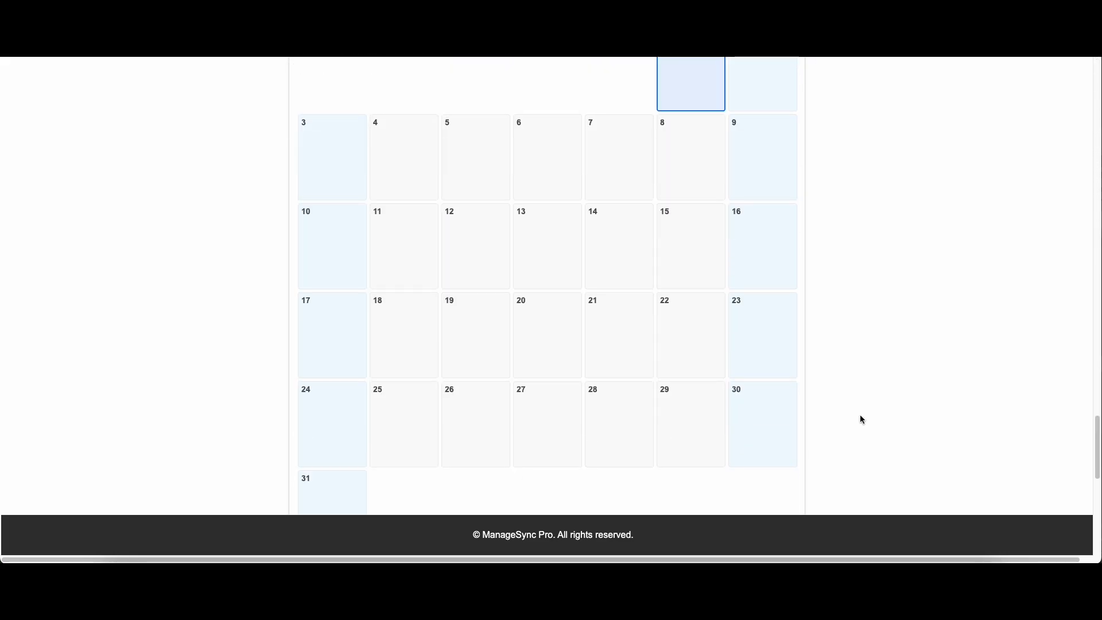
pyautogui.scroll(20, 859, 425)
pyautogui.scroll(15, 856, 430)
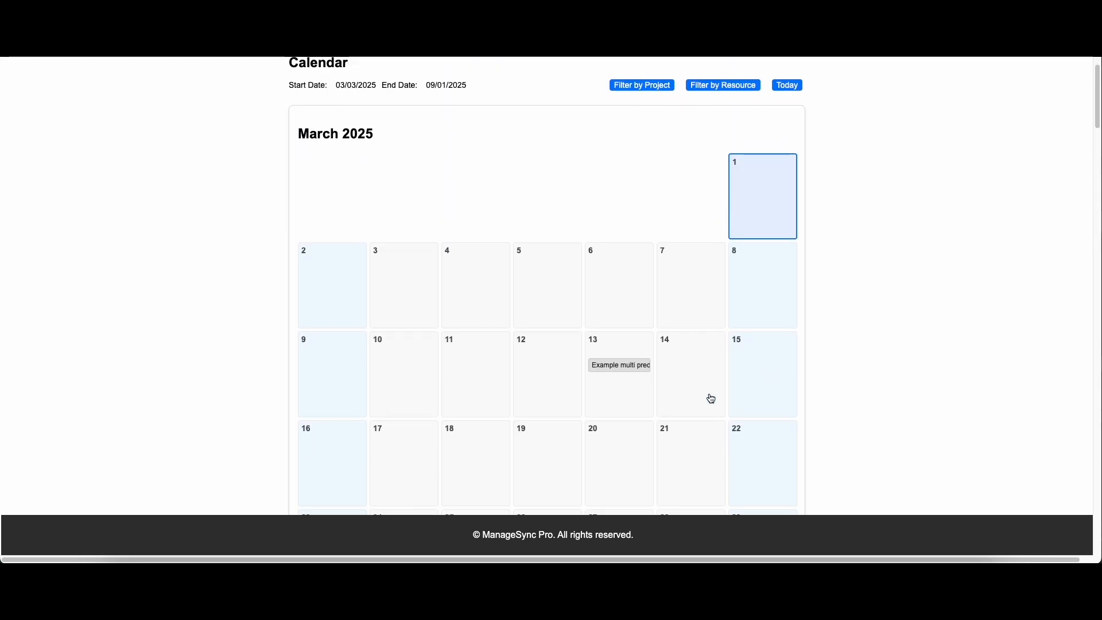
pyautogui.click(618, 368)
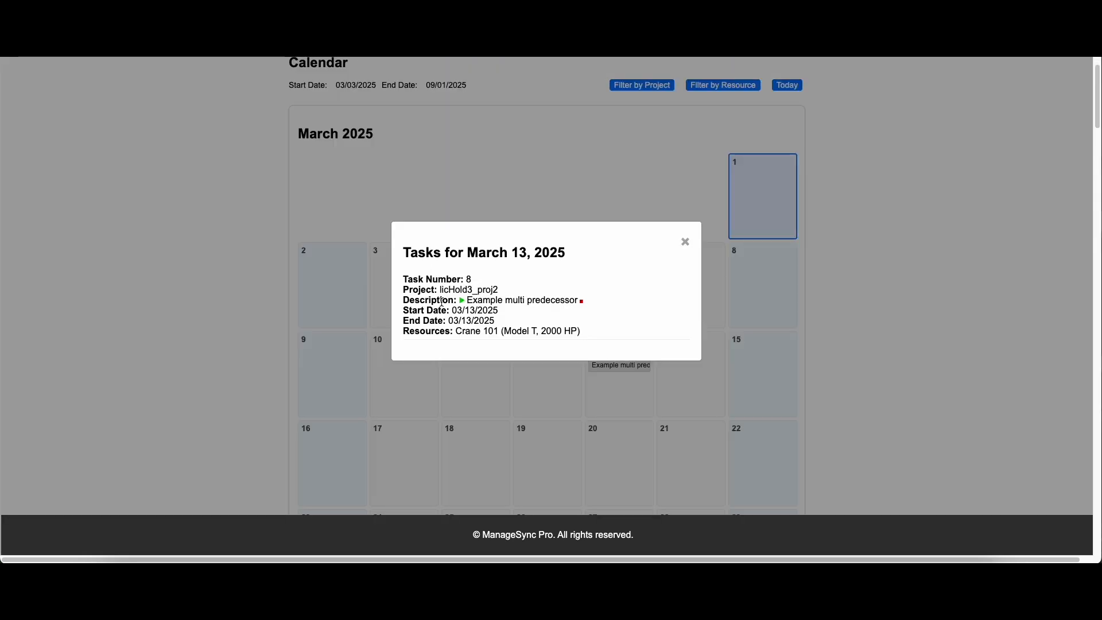
pyautogui.moveTo(469, 301); pyautogui.dragTo(554, 300)
pyautogui.click(553, 300)
pyautogui.click(686, 245)
pyautogui.scroll(-10, 815, 309)
pyautogui.scroll(10, 816, 313)
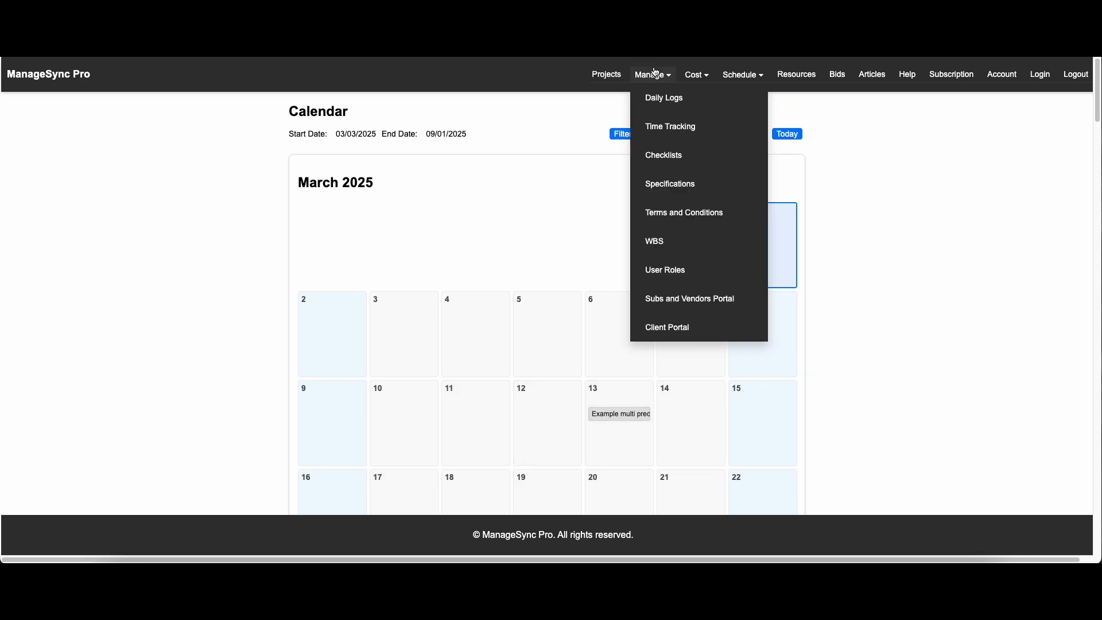
# - Go to the resource management page and review the usage details for Crane 101
pyautogui.click(798, 80)
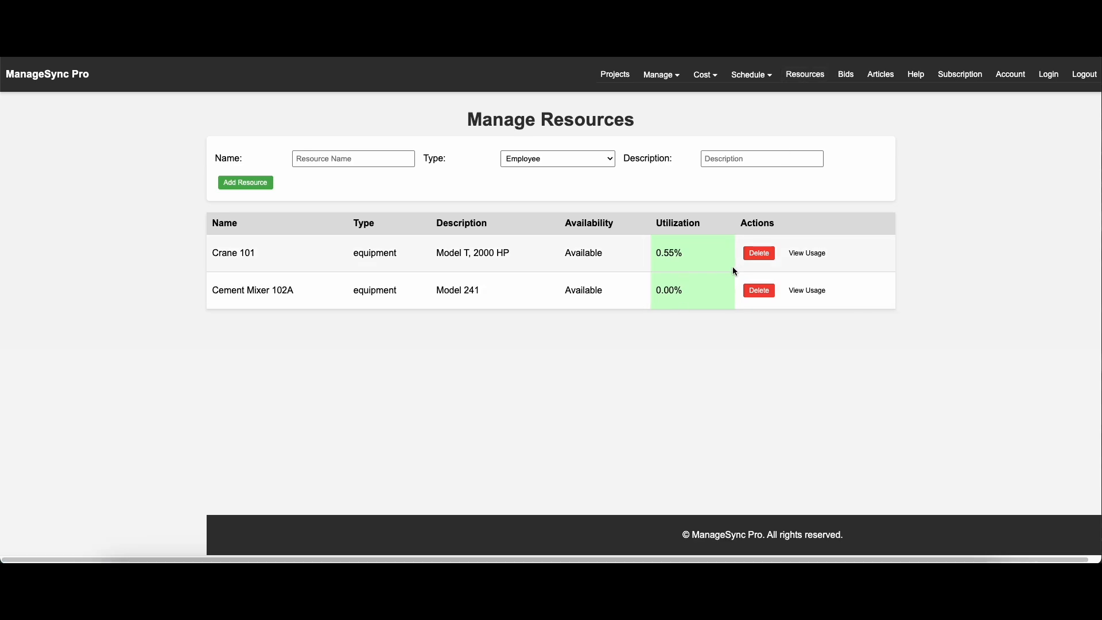
pyautogui.click(819, 258)
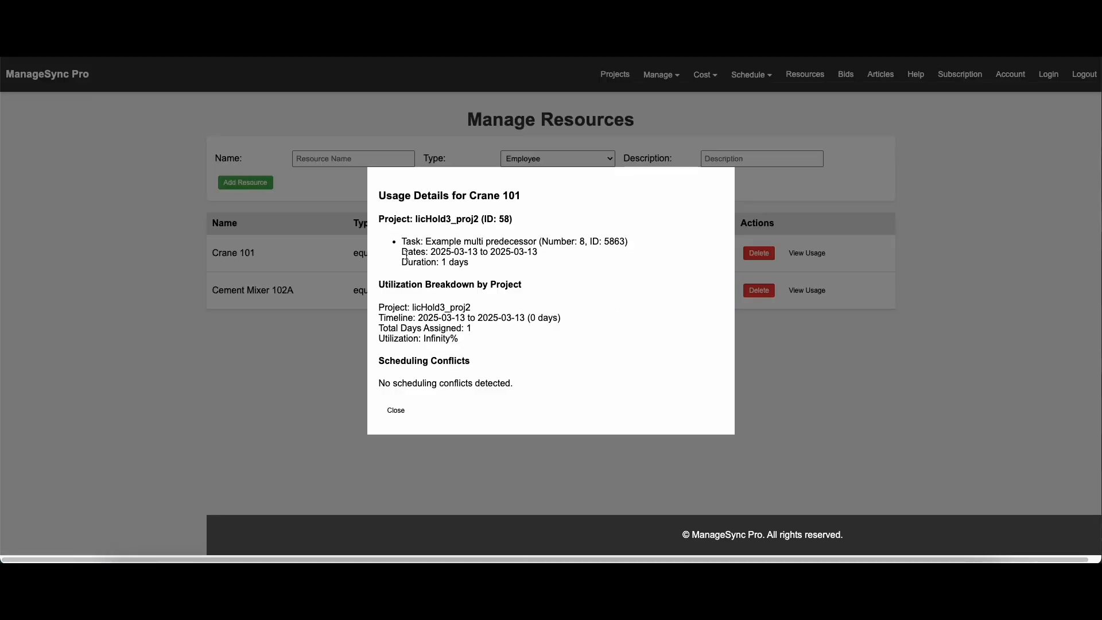
pyautogui.moveTo(387, 219); pyautogui.dragTo(529, 401)
pyautogui.click(470, 426)
pyautogui.click(396, 410)
# - Return to the schedule calendar and look over its months
pyautogui.moveTo(753, 76)
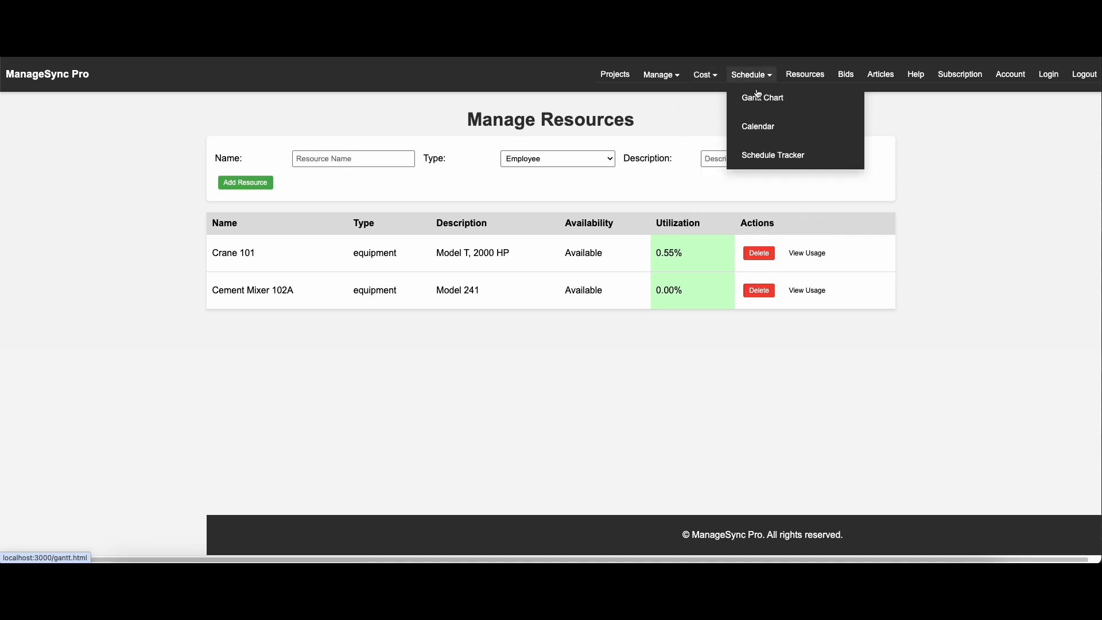
pyautogui.click(748, 125)
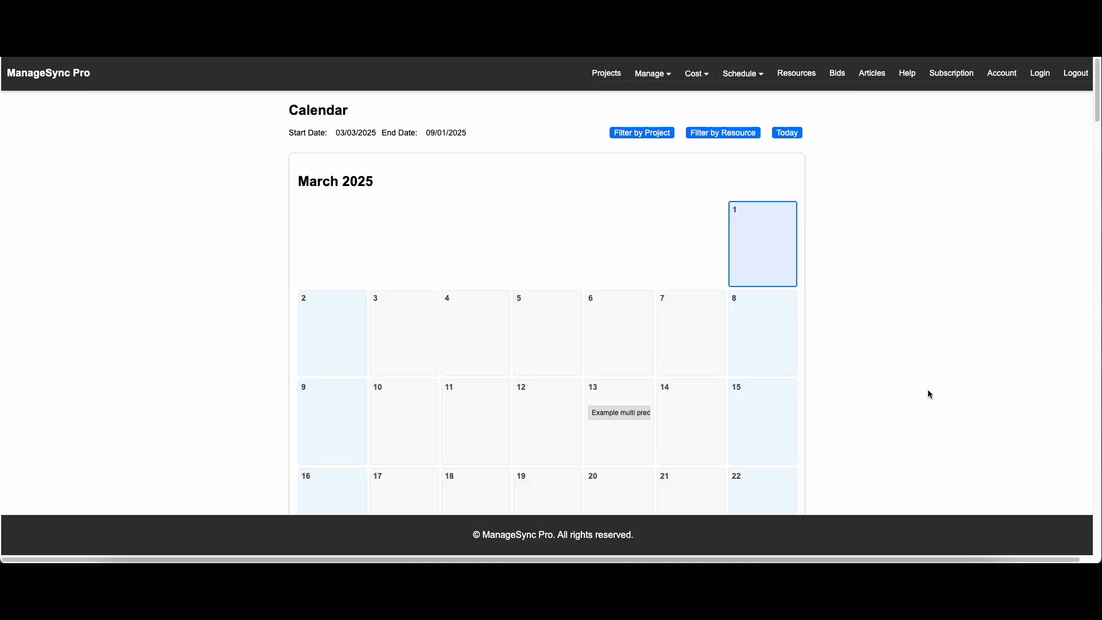
pyautogui.scroll(-20, 882, 388)
pyautogui.scroll(20, 882, 388)
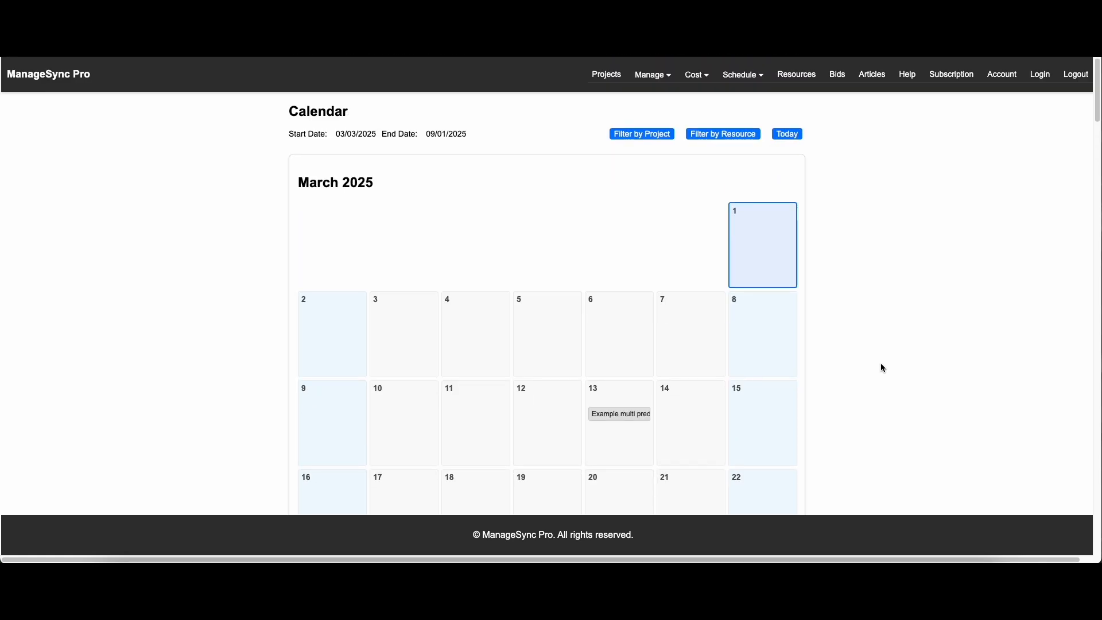
# - Go to the Schedule Tracker and examine the "example constraint" task row and the project header
pyautogui.click(745, 81)
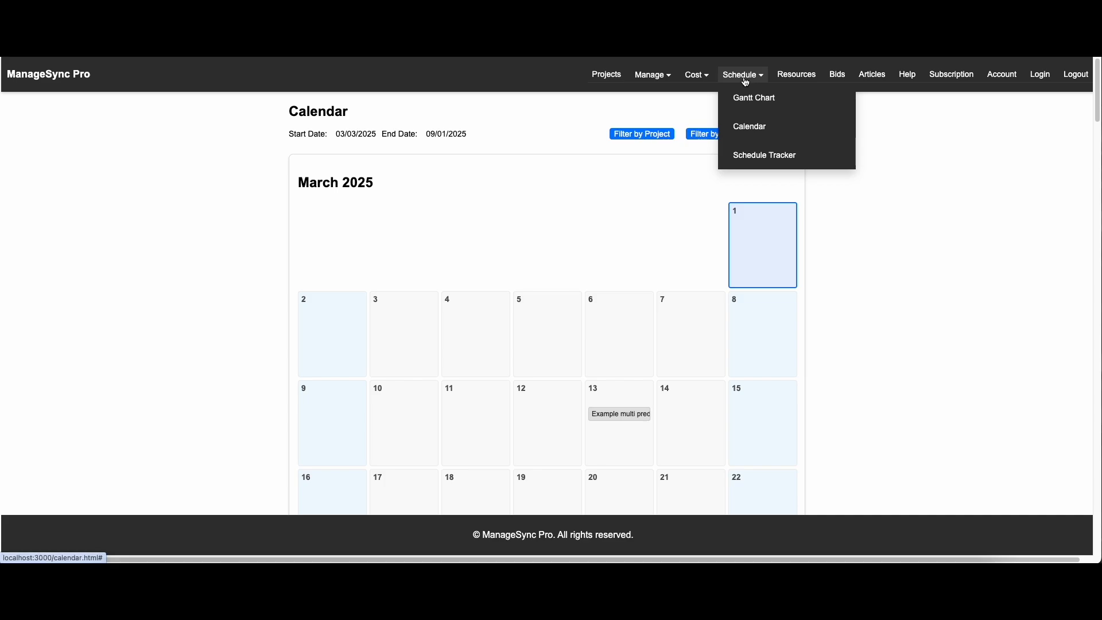
pyautogui.click(758, 156)
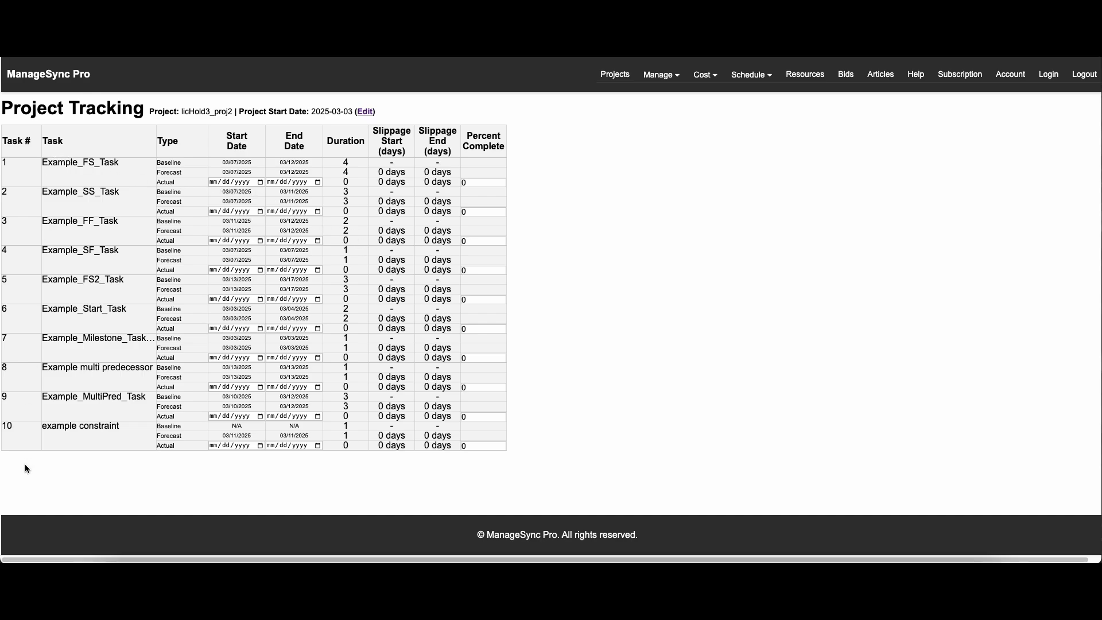
pyautogui.moveTo(58, 426); pyautogui.dragTo(113, 429)
pyautogui.click(114, 430)
pyautogui.doubleClick(225, 110)
pyautogui.click(156, 109)
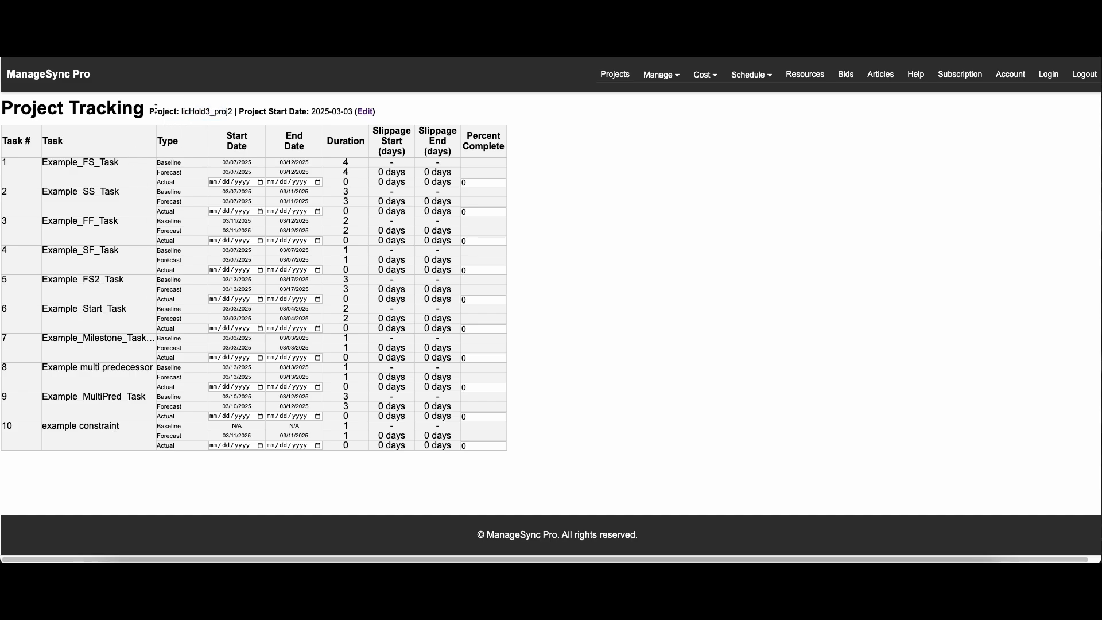
# - Set the actual start date of Example_FS_Task to 03/10/2025
pyautogui.click(260, 182)
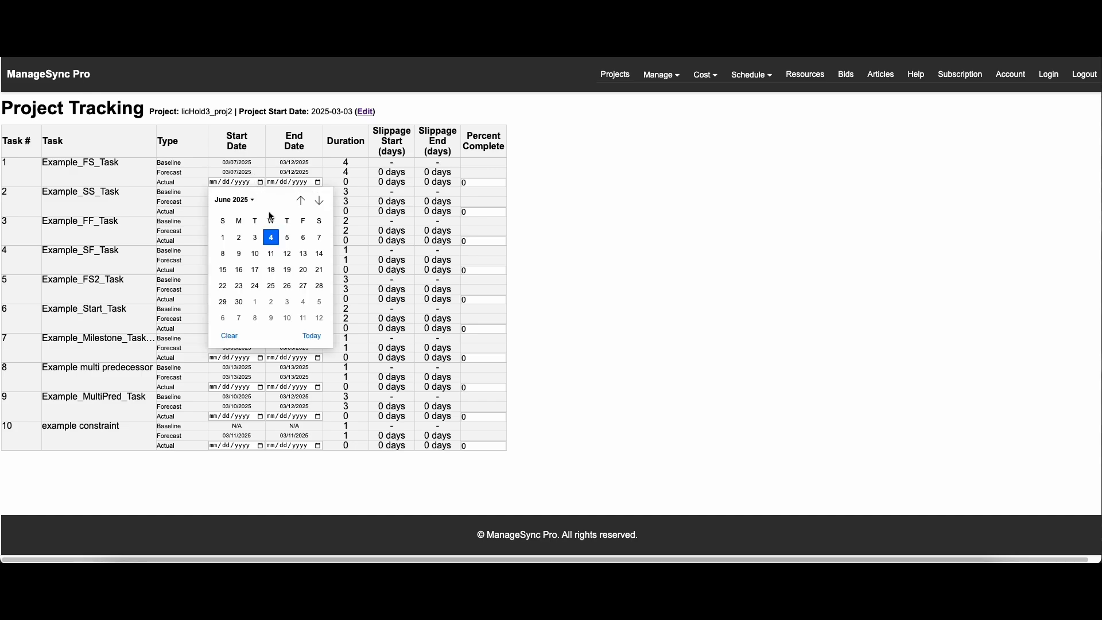
pyautogui.click(301, 201)
pyautogui.click(300, 200)
pyautogui.click(301, 201)
pyautogui.click(300, 200)
pyautogui.click(319, 201)
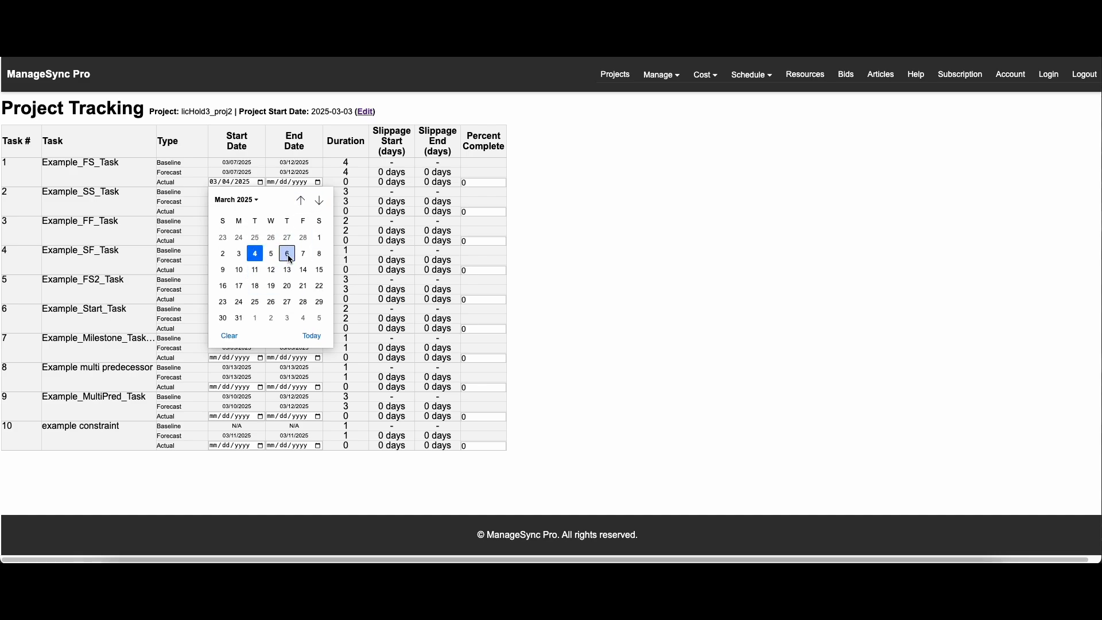
pyautogui.click(239, 270)
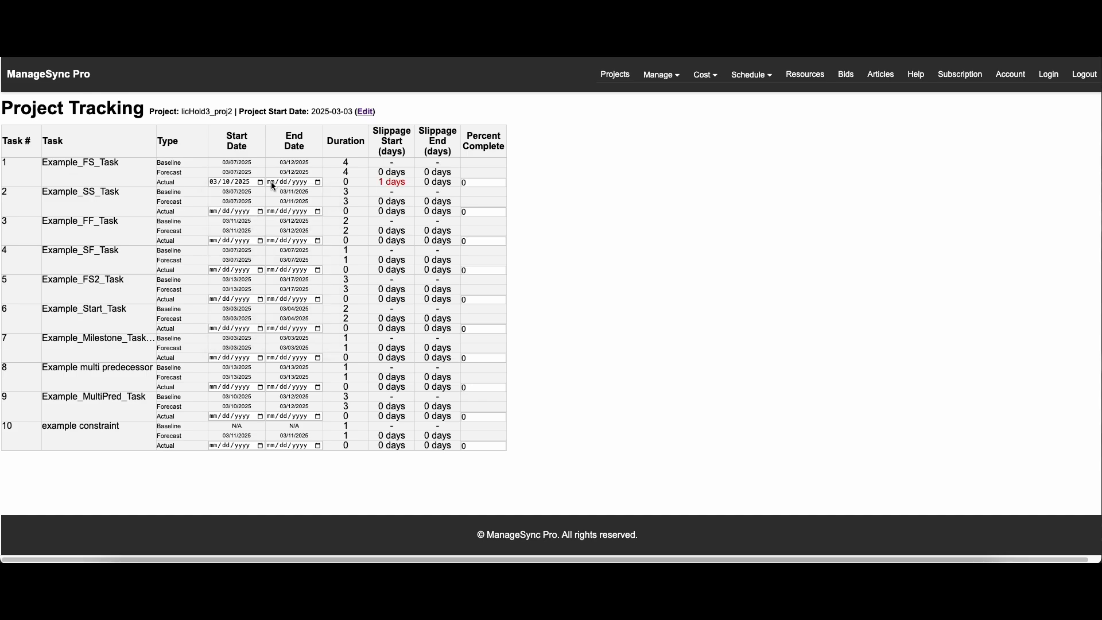
# - Set the actual end date of Example_FS_Task to 03/14/2025 and check its actual duration and slippage
pyautogui.click(318, 183)
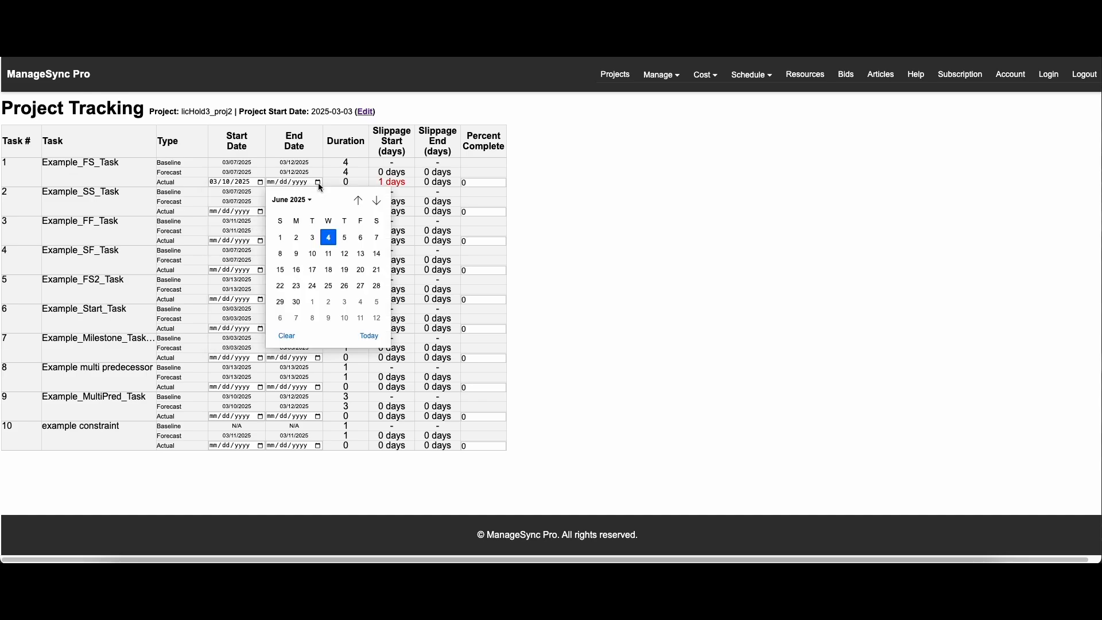
pyautogui.click(359, 200)
pyautogui.click(359, 200)
pyautogui.click(358, 200)
pyautogui.click(359, 201)
pyautogui.click(358, 201)
pyautogui.click(359, 200)
pyautogui.click(377, 201)
pyautogui.click(376, 200)
pyautogui.click(377, 200)
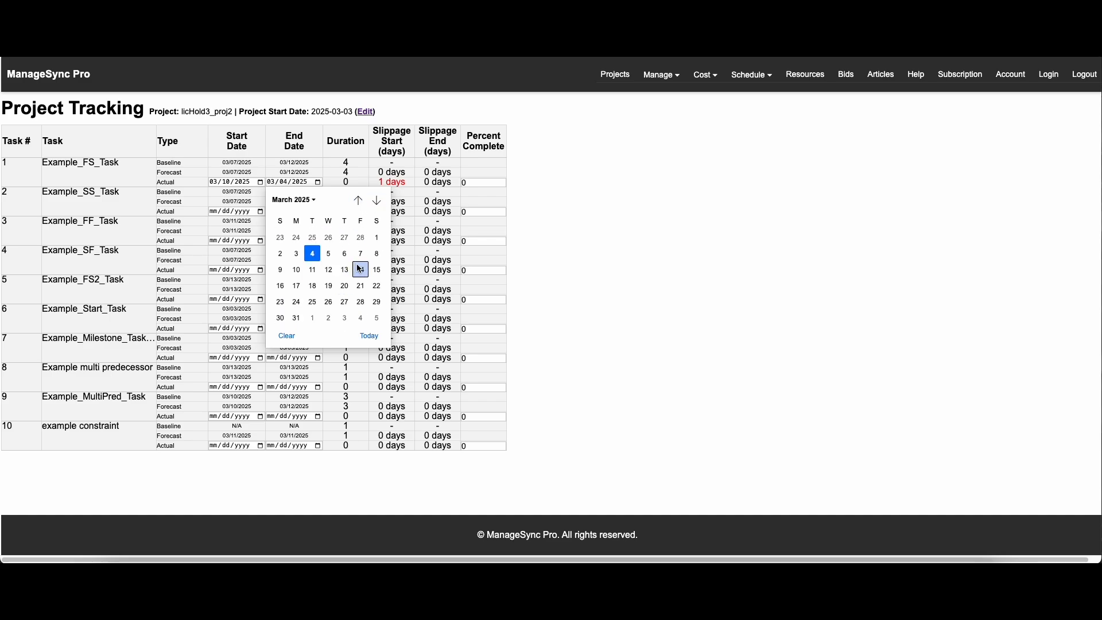
pyautogui.click(360, 270)
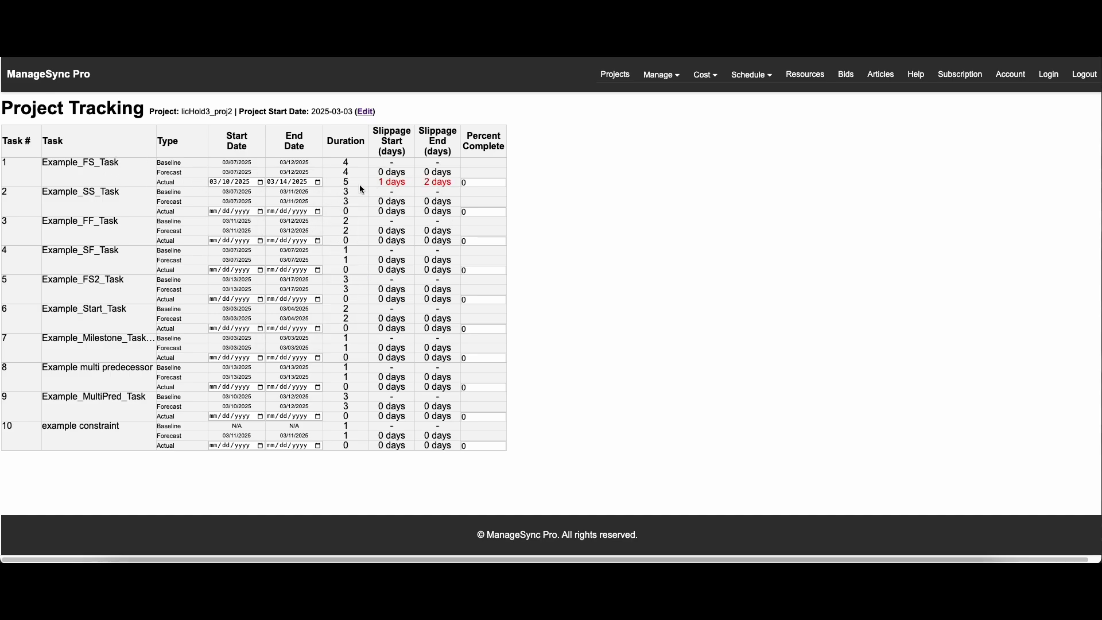
pyautogui.moveTo(359, 184); pyautogui.dragTo(342, 187)
pyautogui.click(380, 184)
# - Set the percent complete to 100 for Example_FS_Task and 50 for Example_SS_Task
pyautogui.doubleClick(477, 184)
pyautogui.write('100')
pyautogui.click(635, 277)
pyautogui.doubleClick(478, 214)
pyautogui.write('50')
pyautogui.click(615, 278)
# - Review the schedule percent complete of licHold3_proj2 on the Projects Dashboard, and return to the Schedule Tracker
pyautogui.click(617, 81)
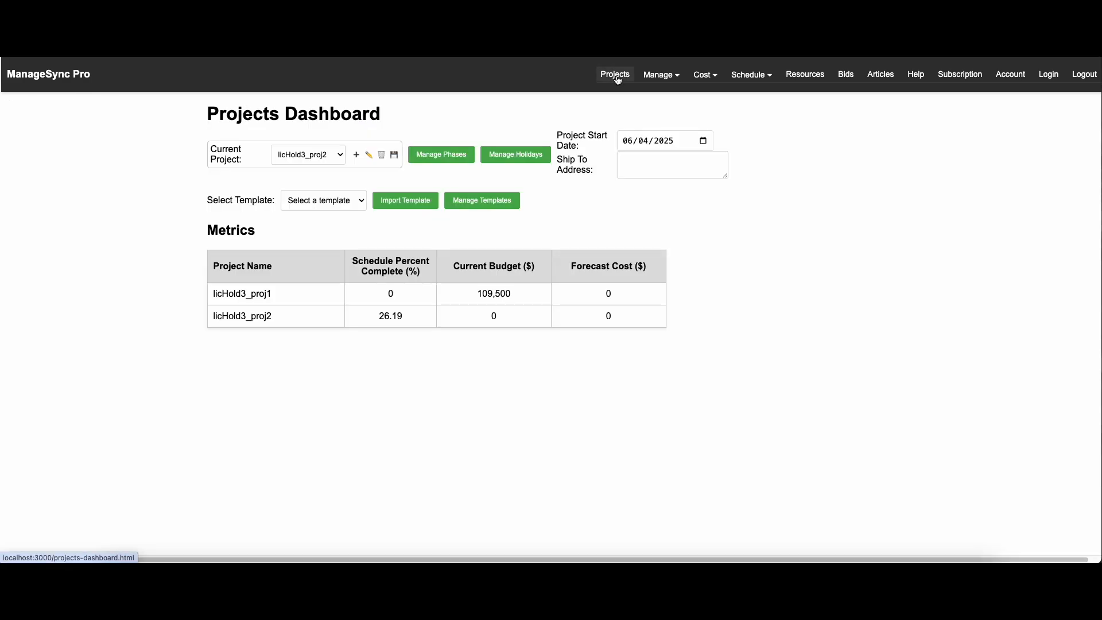
pyautogui.moveTo(409, 318); pyautogui.dragTo(381, 316)
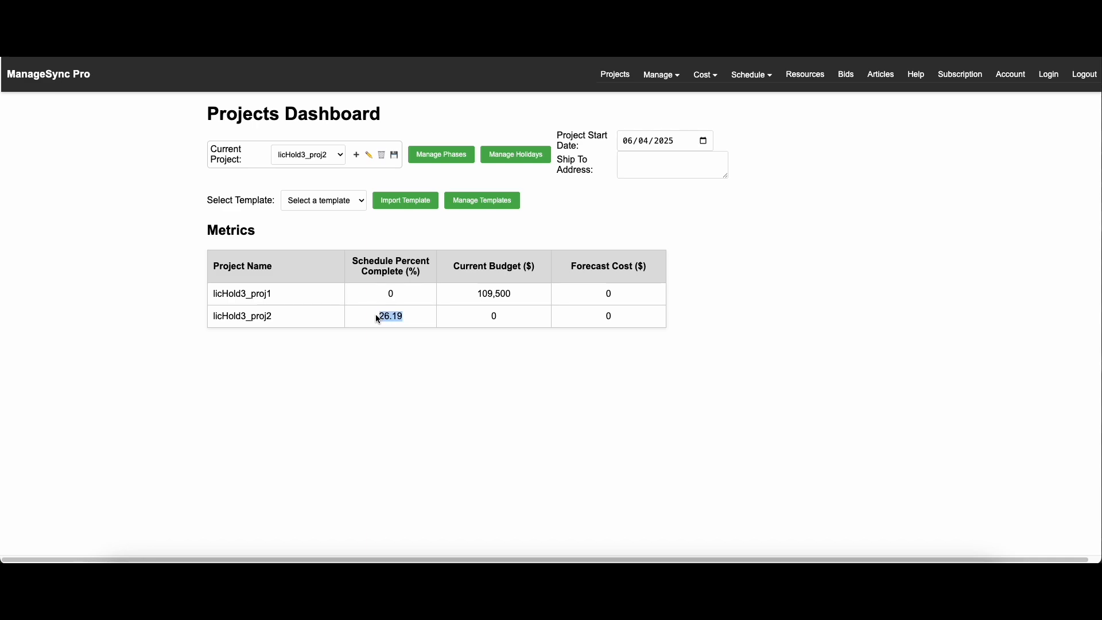
pyautogui.click(422, 321)
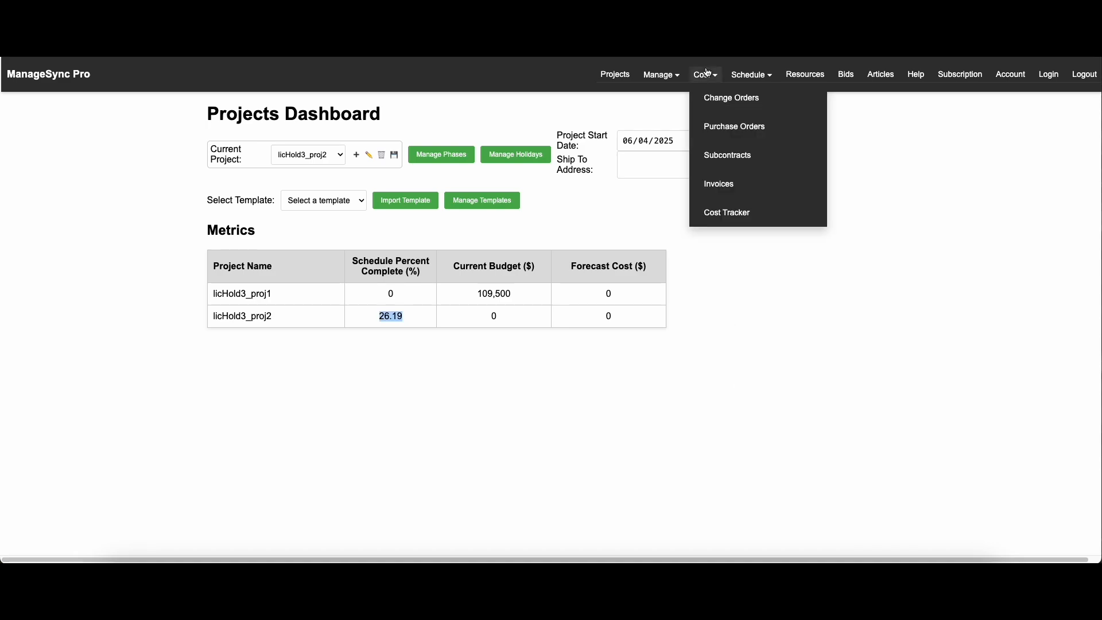
pyautogui.moveTo(746, 74)
pyautogui.click(760, 156)
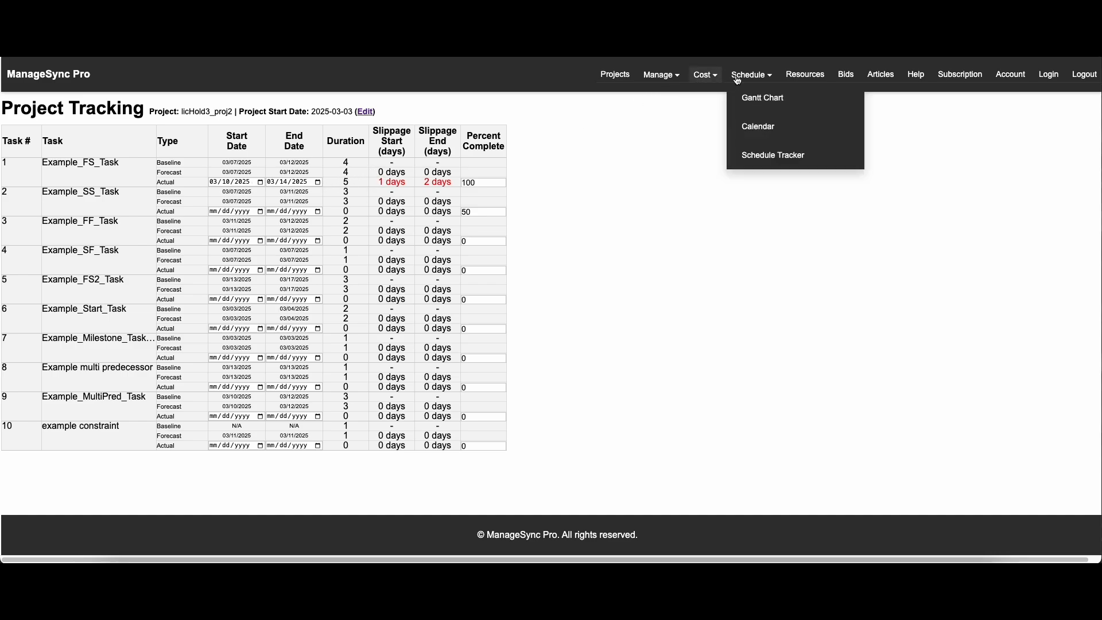
# - Go to the Gantt Chart, display the baseline and actual bars to examine Example_FS_Task, and hide them again
pyautogui.click(763, 83)
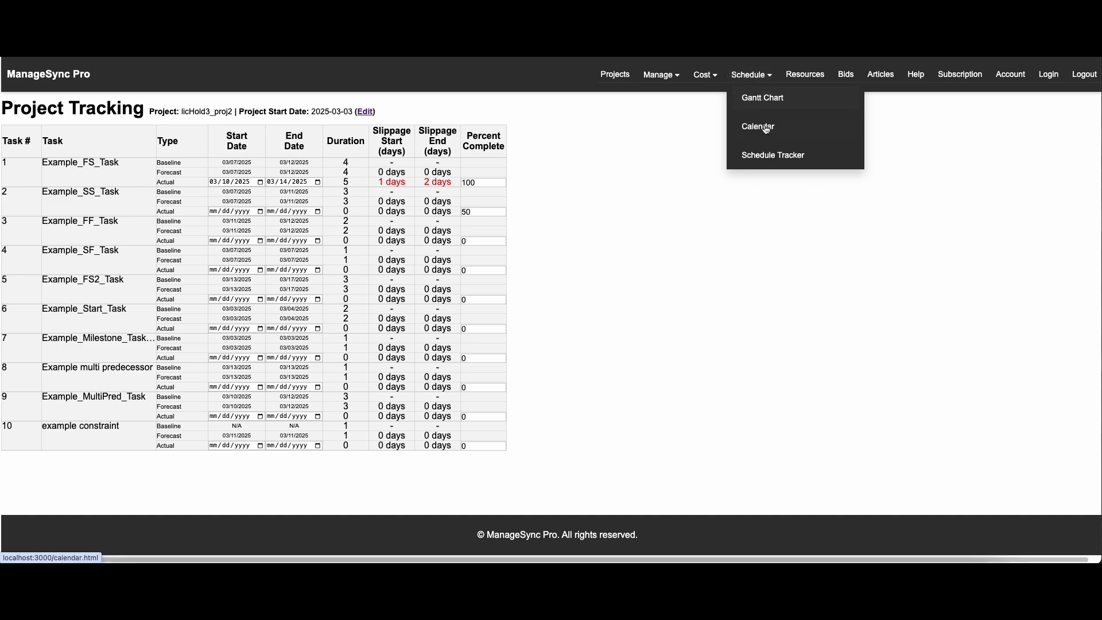
pyautogui.click(763, 100)
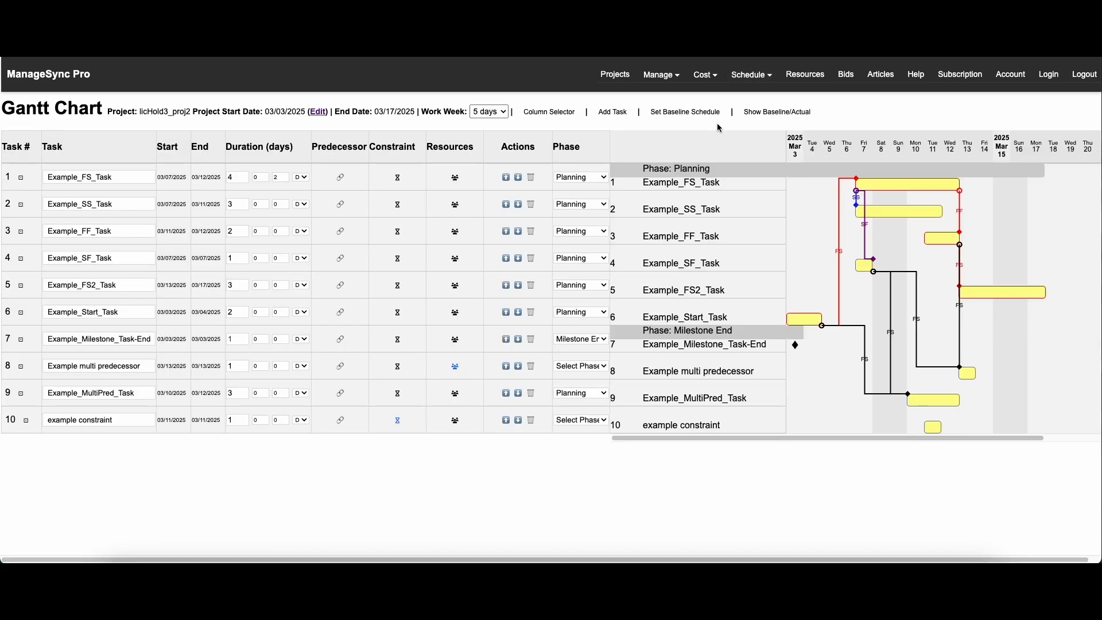
pyautogui.click(764, 112)
pyautogui.hscroll(3, 853, 148)
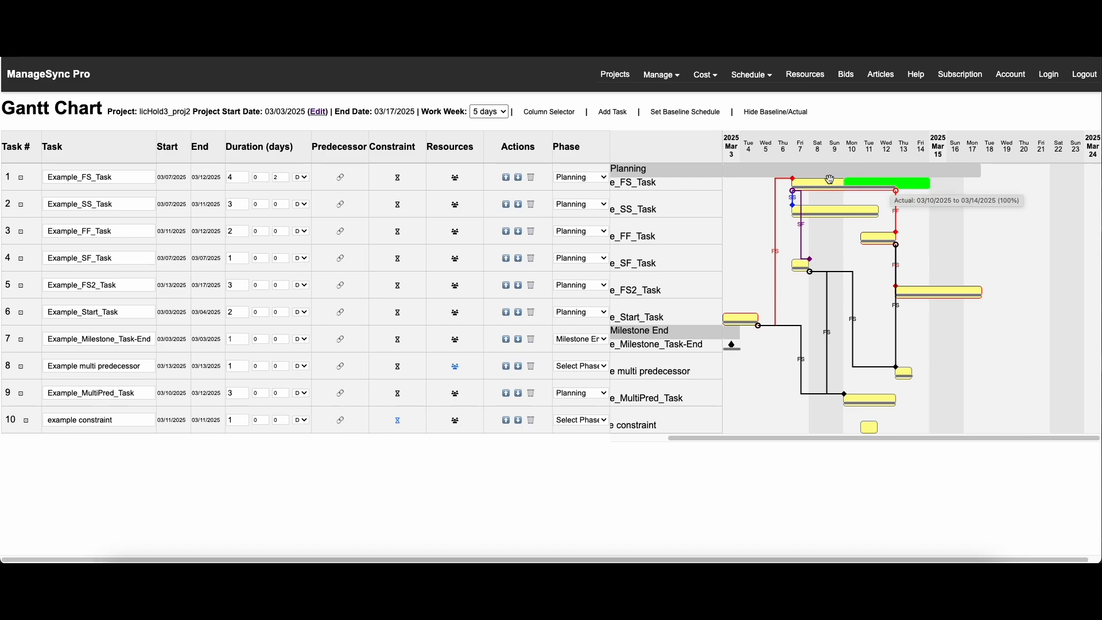
pyautogui.click(768, 113)
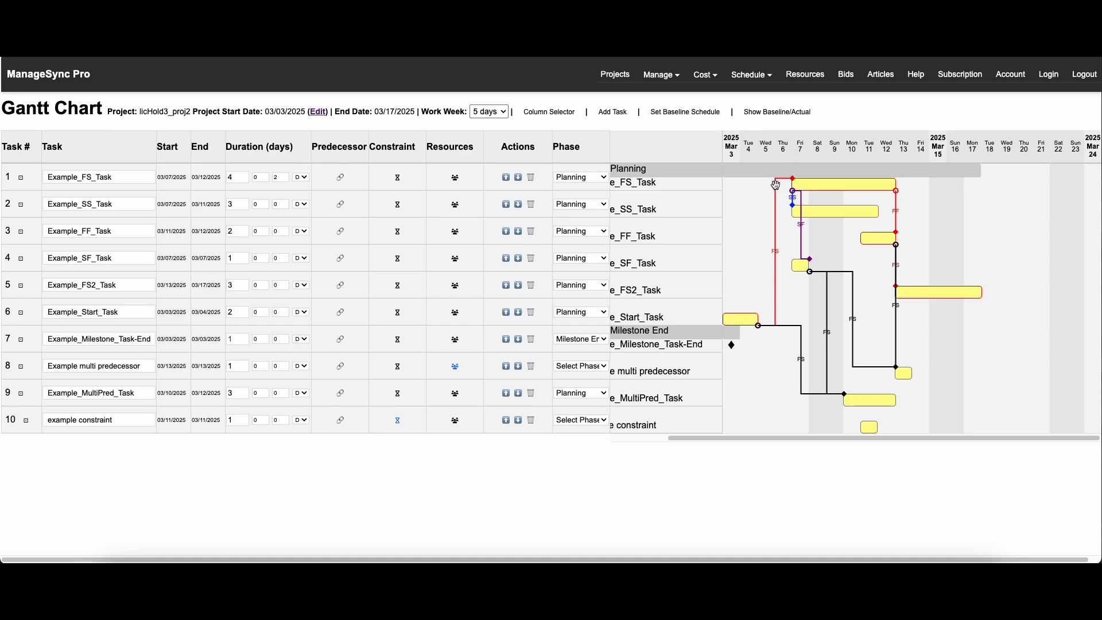
# - Return to the Schedule Tracker from the Gantt Chart
pyautogui.moveTo(712, 80)
pyautogui.moveTo(751, 82)
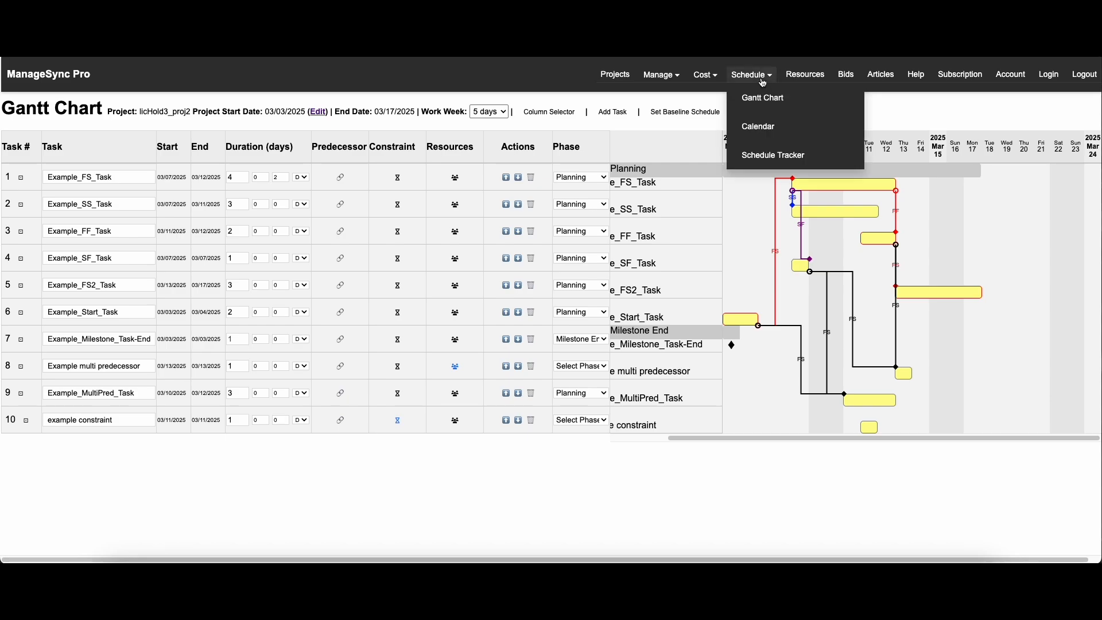
pyautogui.click(779, 163)
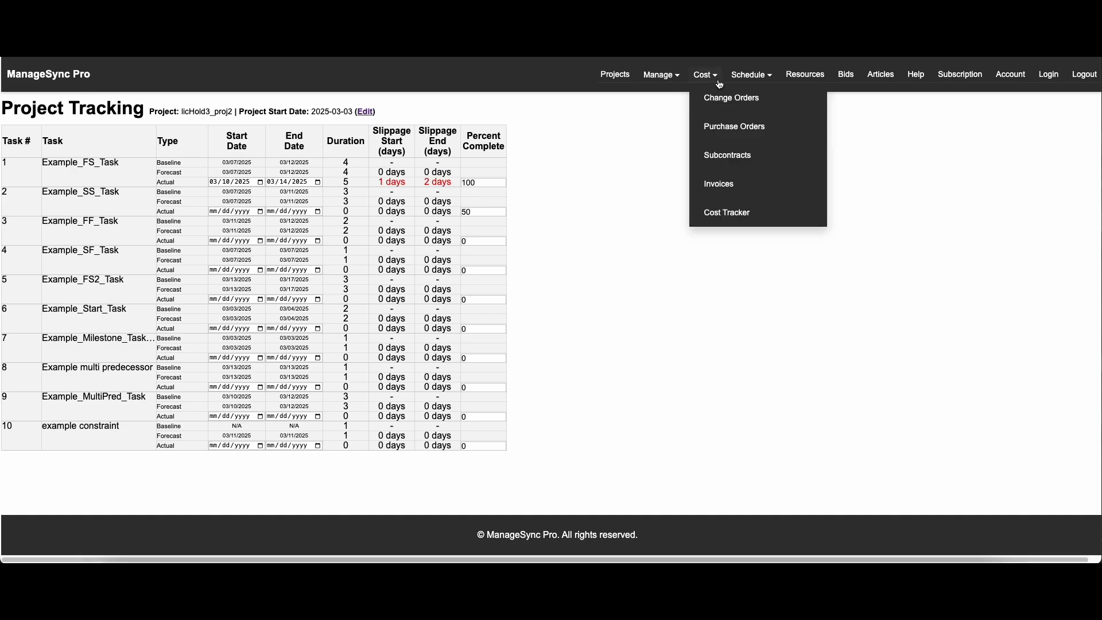
# - Go to the Cost Tracker and look over the task-level and WBS-level financials of licHold3_proj2
pyautogui.moveTo(704, 73)
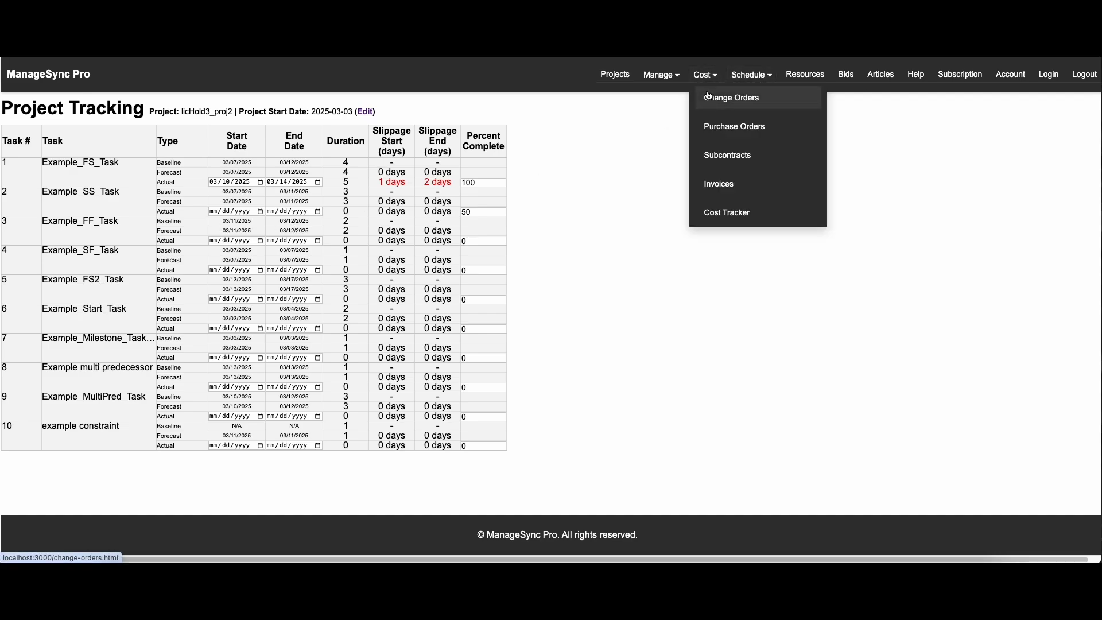
pyautogui.click(719, 213)
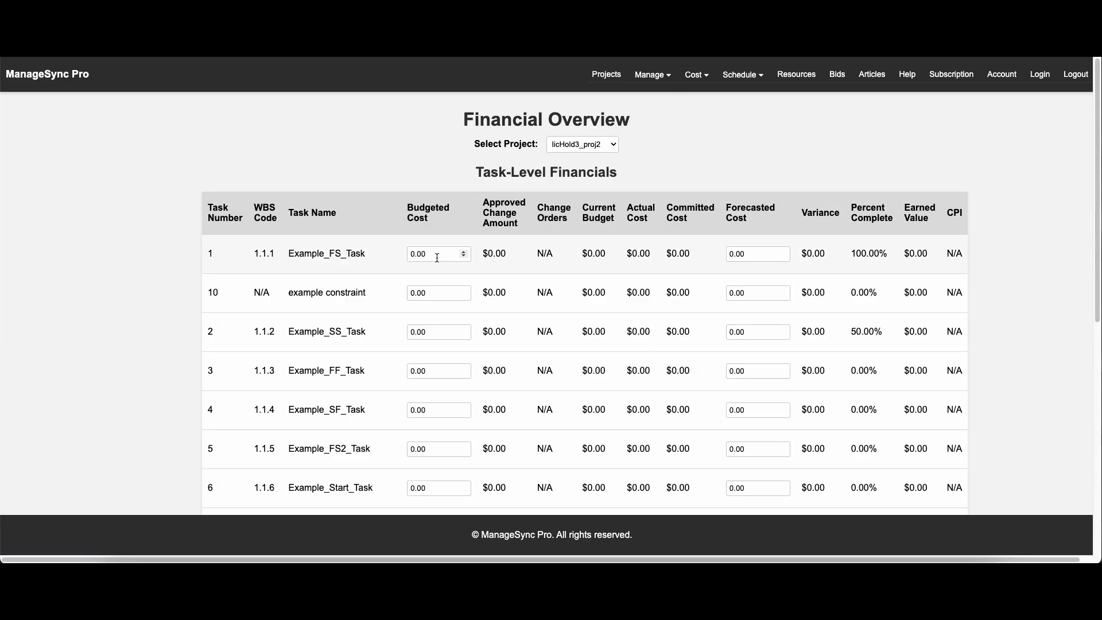
pyautogui.scroll(-1, 433, 253)
pyautogui.scroll(-2, 425, 378)
pyautogui.scroll(-5, 425, 370)
pyautogui.scroll(10, 424, 362)
pyautogui.scroll(-3, 413, 253)
pyautogui.scroll(-5, 425, 226)
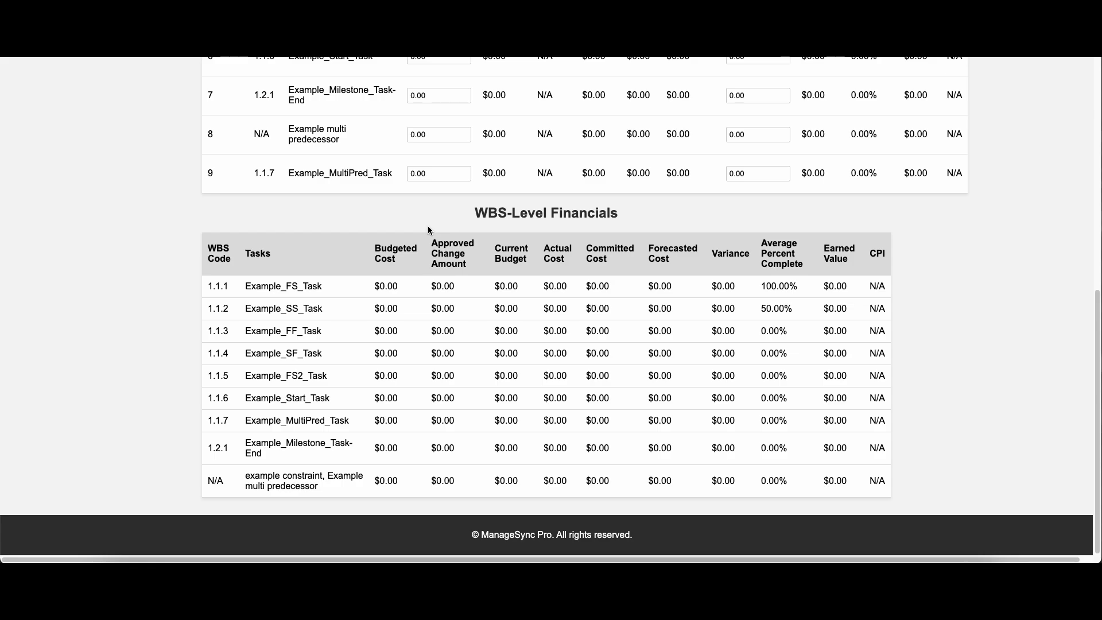
pyautogui.scroll(7, 428, 231)
pyautogui.scroll(1, 429, 230)
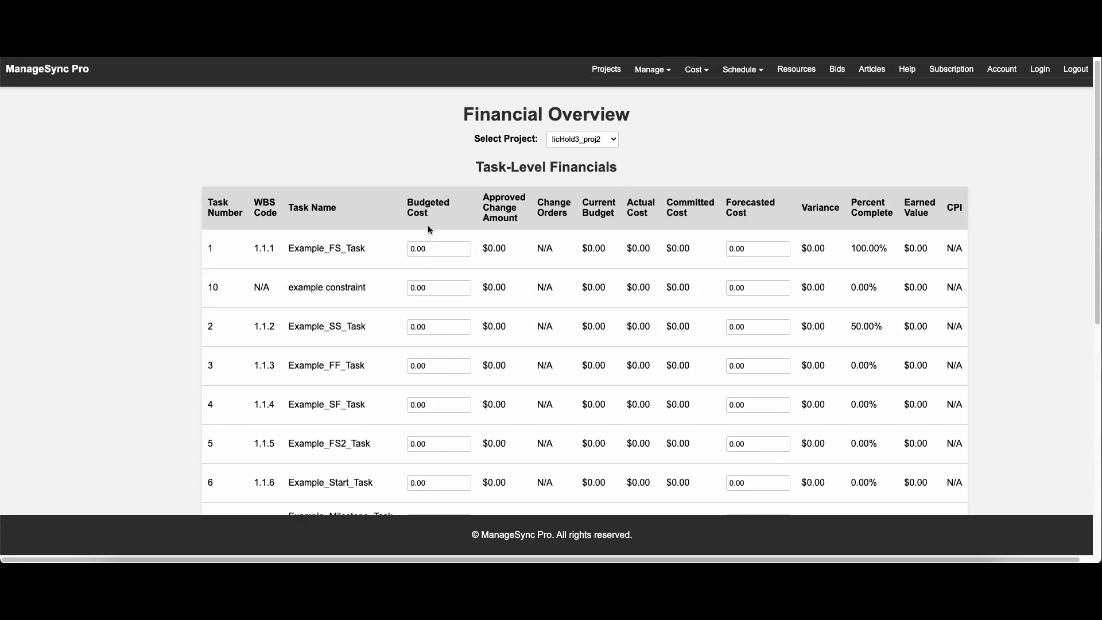
# - Set the budgeted cost to 100 for Example_FS_Task and the "example constraint" task
pyautogui.moveTo(433, 251); pyautogui.dragTo(373, 254)
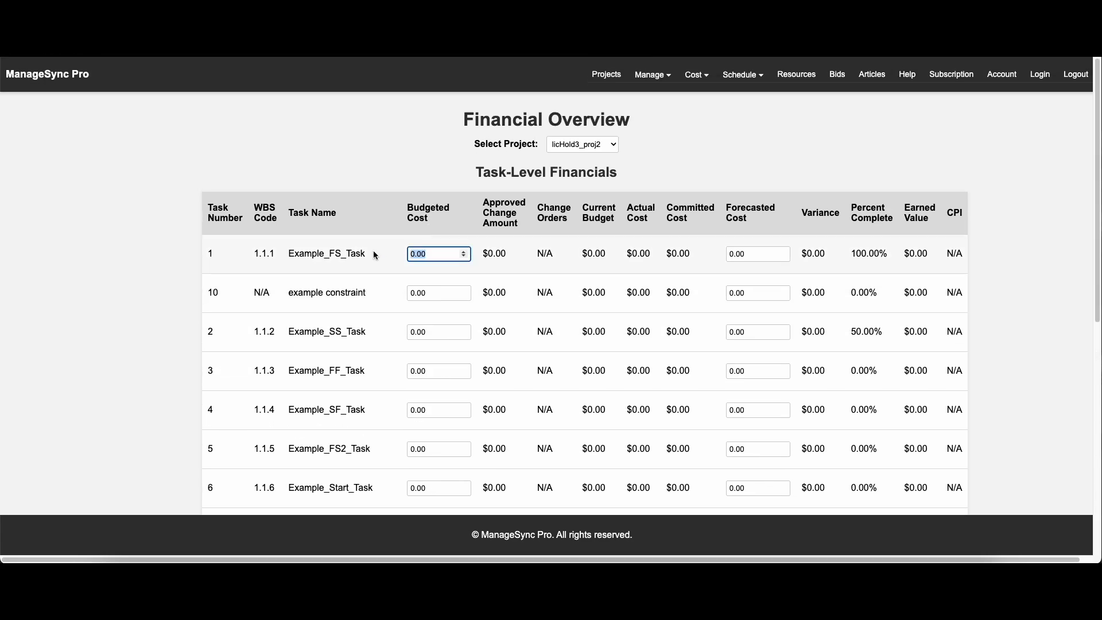
pyautogui.write('100')
pyautogui.moveTo(456, 293); pyautogui.dragTo(374, 291)
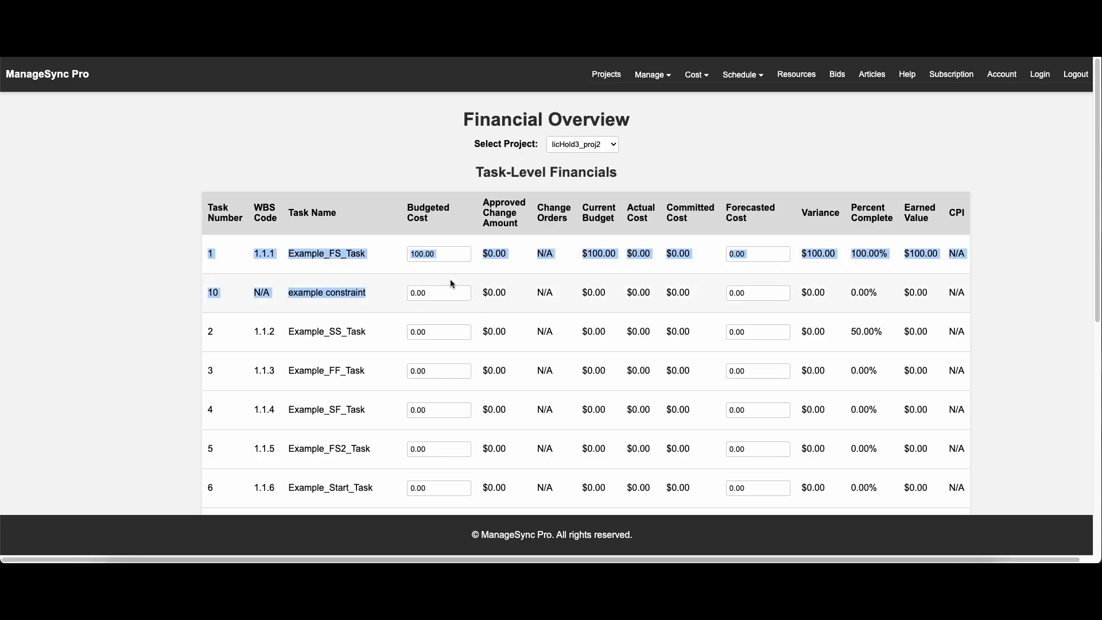
pyautogui.click(434, 292)
pyautogui.press('super+a')
pyautogui.write('100')
pyautogui.moveTo(434, 291); pyautogui.dragTo(403, 292)
# - Set the budgeted cost to 100 for Example_SS_Task and Example_FF_Task
pyautogui.moveTo(427, 331); pyautogui.dragTo(405, 333)
pyautogui.click(428, 331)
pyautogui.write('100')
pyautogui.click(425, 370)
pyautogui.moveTo(424, 370); pyautogui.dragTo(413, 373)
pyautogui.click(417, 372)
pyautogui.write('100')
# - Set the budgeted cost to 100 for Example_SF_Task and Example_FS2_Task
pyautogui.moveTo(425, 410); pyautogui.dragTo(414, 411)
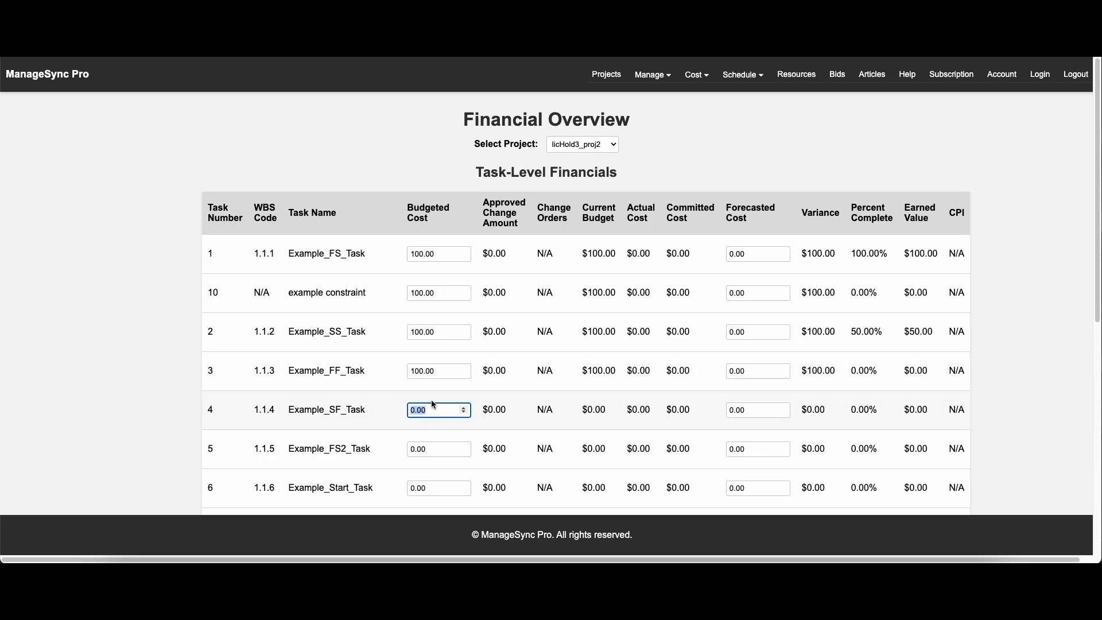
pyautogui.scroll(-2, 457, 356)
pyautogui.write('100')
pyautogui.click(428, 388)
pyautogui.moveTo(428, 388); pyautogui.dragTo(409, 388)
pyautogui.write('100')
# - Set the budgeted cost to 100 for Example_Start_Task and Example_Milestone_Task-End
pyautogui.scroll(-3, 436, 373)
pyautogui.click(422, 346)
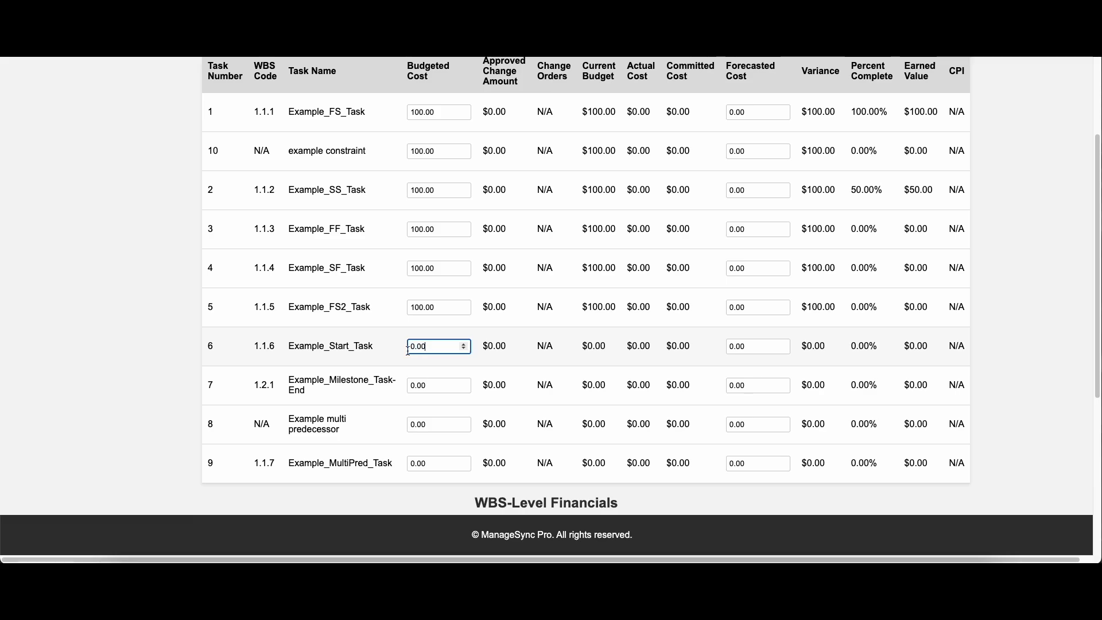
pyautogui.moveTo(408, 349); pyautogui.dragTo(437, 347)
pyautogui.write('100')
pyautogui.scroll(-3, 408, 302)
pyautogui.click(427, 294)
pyautogui.moveTo(429, 293); pyautogui.dragTo(408, 333)
pyautogui.write('100')
# - Set the budgeted cost to 100 for "Example multi predecessor" and Example_MultiPred_Task
pyautogui.click(423, 333)
pyautogui.write('100')
pyautogui.press('Delete')
pyautogui.moveTo(423, 372); pyautogui.dragTo(409, 371)
pyautogui.click(431, 372)
pyautogui.write('100')
# - Look over the updated financial tables and examine the approved change amounts of the tasks
pyautogui.scroll(-3, 574, 369)
pyautogui.click(871, 348)
pyautogui.scroll(6, 880, 344)
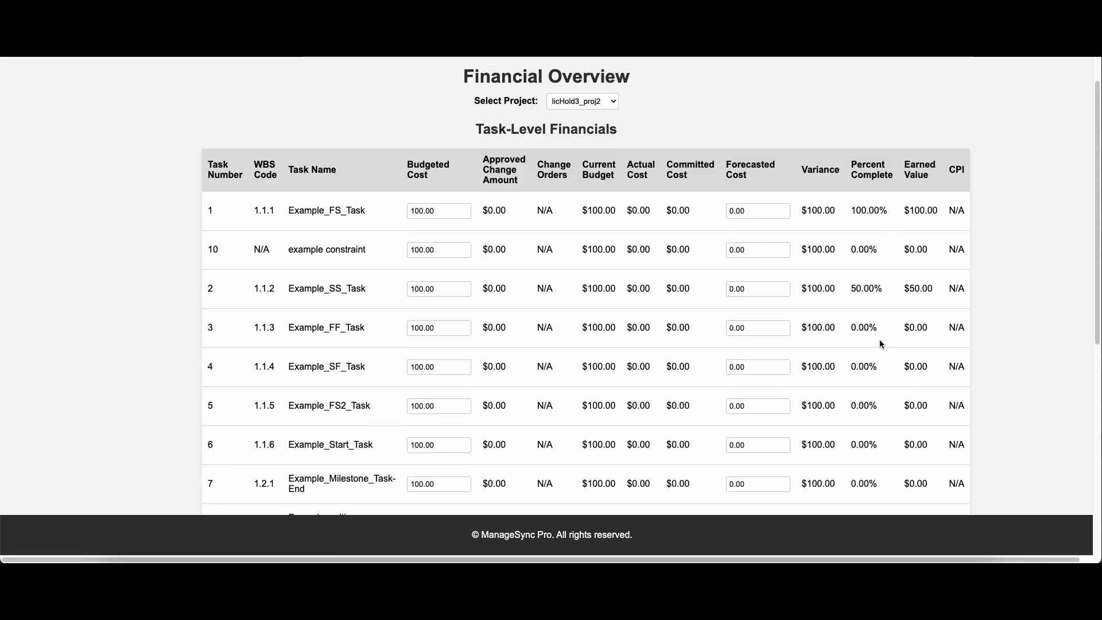
pyautogui.scroll(2, 861, 316)
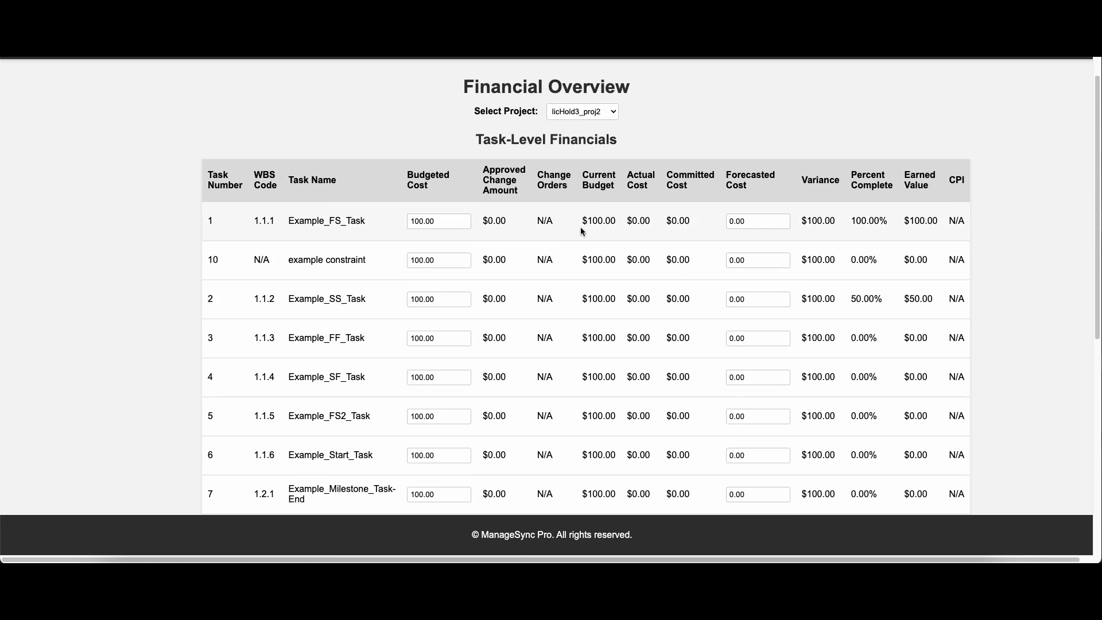
pyautogui.scroll(-3, 425, 353)
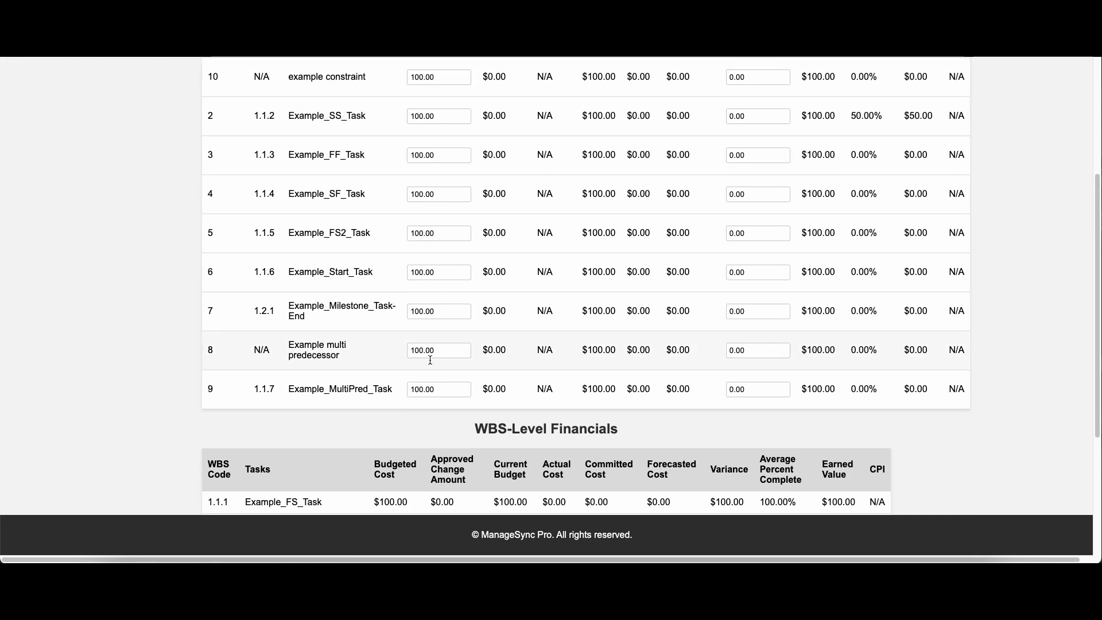
pyautogui.scroll(3, 430, 356)
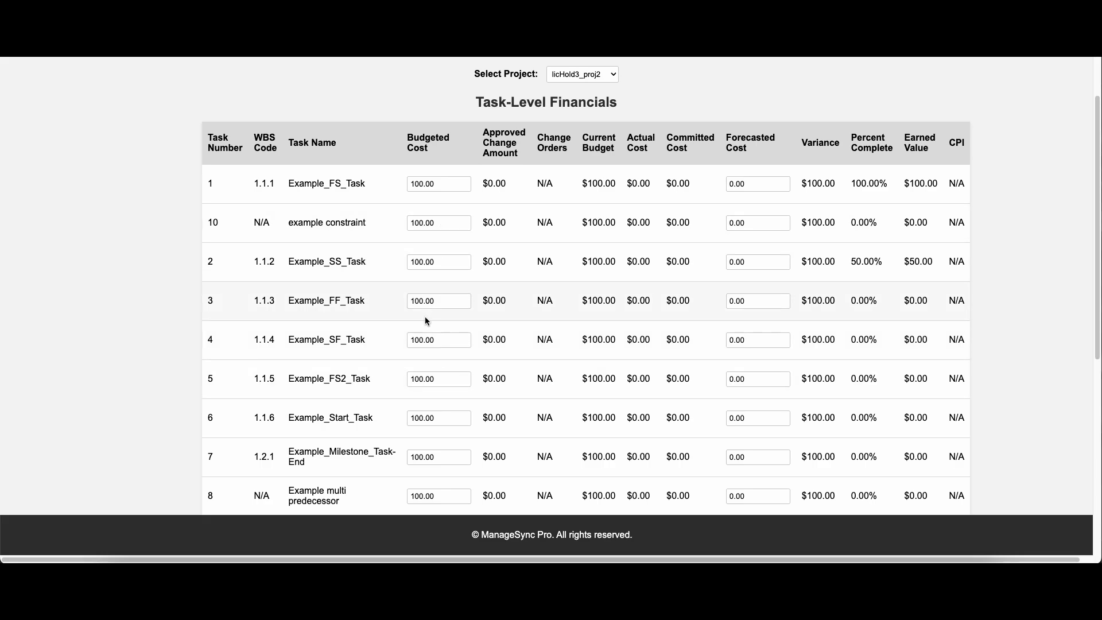
pyautogui.scroll(1, 425, 317)
pyautogui.moveTo(494, 188); pyautogui.dragTo(499, 239)
pyautogui.click(507, 207)
pyautogui.scroll(2, 522, 277)
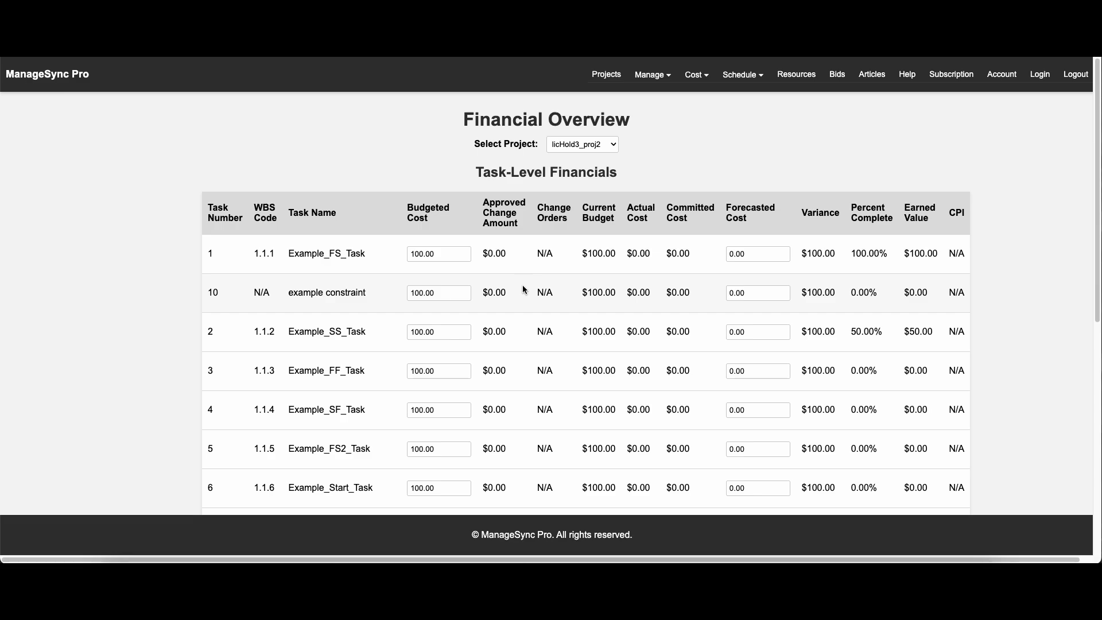
pyautogui.doubleClick(489, 255)
# - Go to the Change Orders page and select licHold3_proj2 as the project for the new change order
pyautogui.click(651, 75)
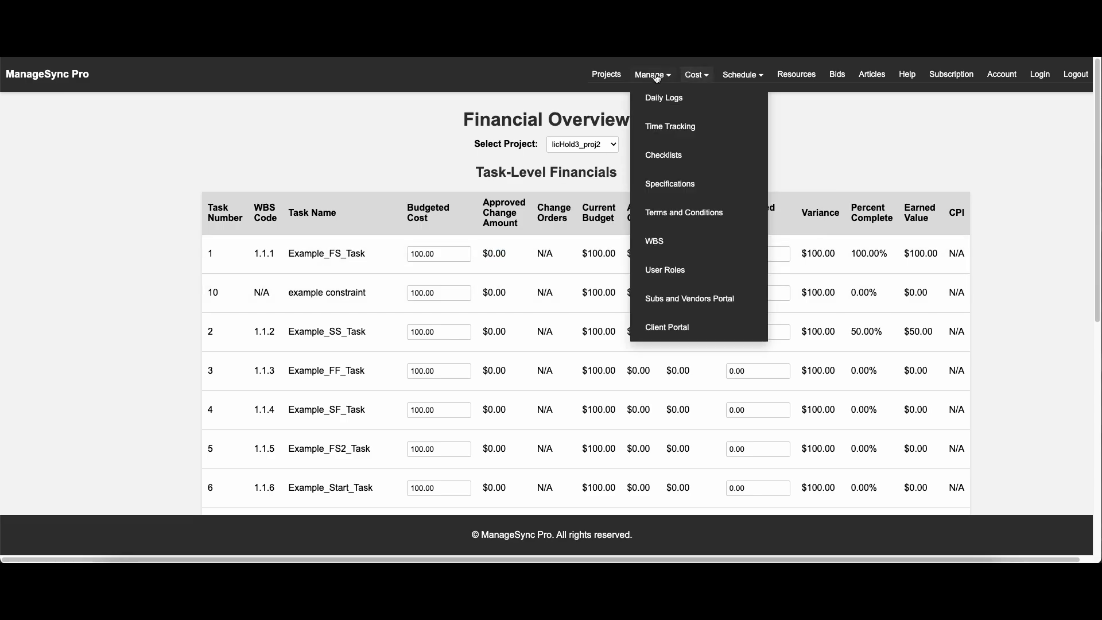
pyautogui.moveTo(689, 76)
pyautogui.moveTo(697, 76); pyautogui.dragTo(718, 98)
pyautogui.click(719, 98)
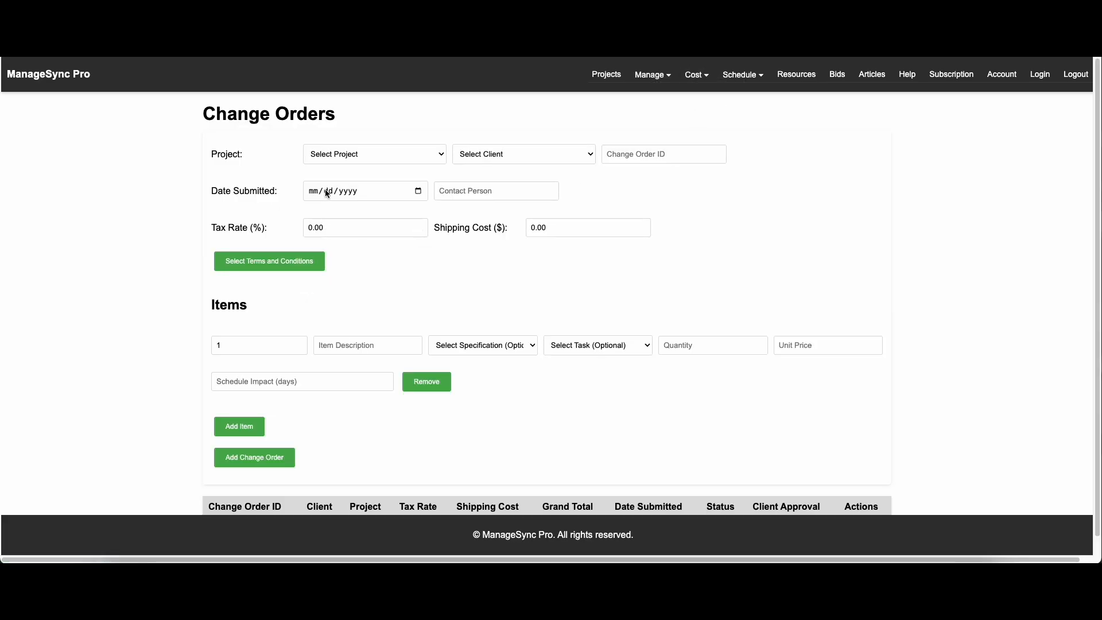
pyautogui.click(373, 158)
pyautogui.click(369, 166)
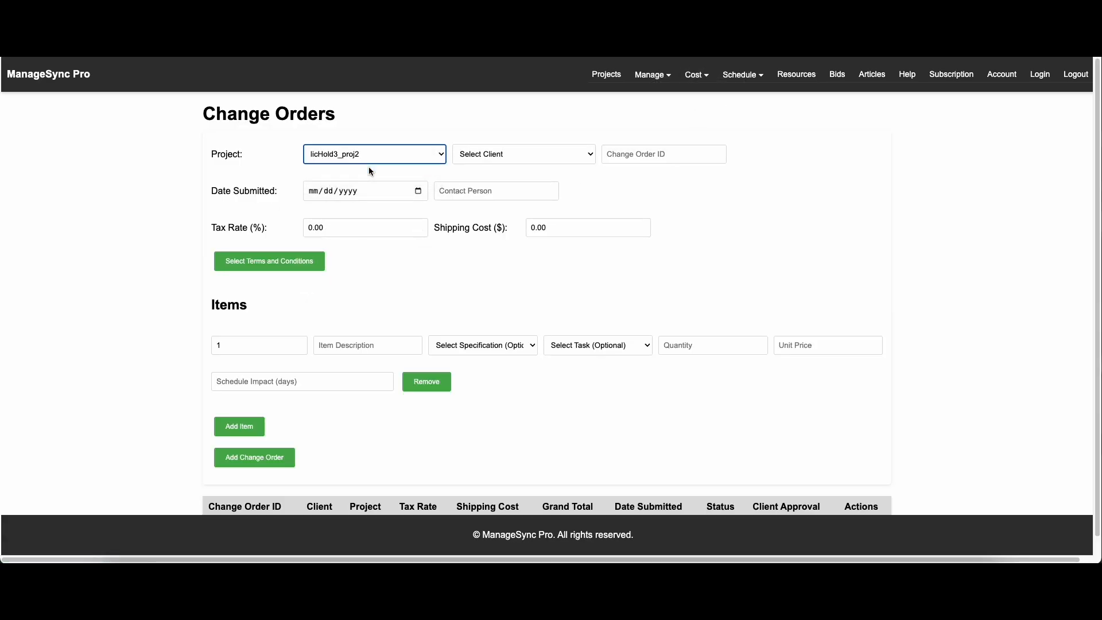
# - Examine which clients can be chosen for the licHold3_proj2 change order
pyautogui.click(543, 156)
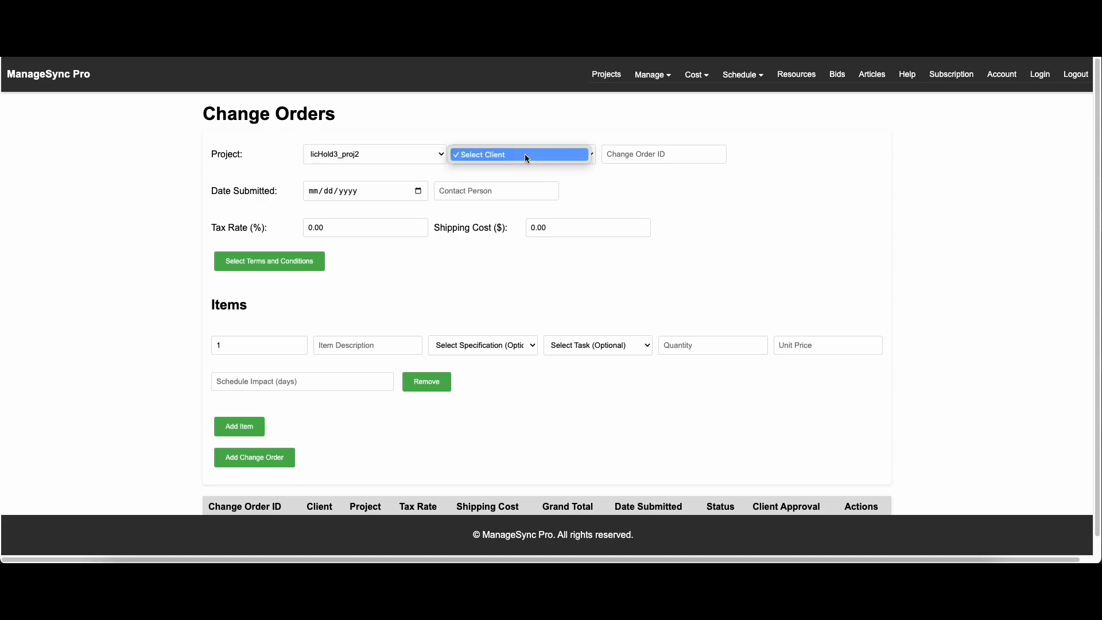
pyautogui.click(524, 154)
pyautogui.click(508, 155)
pyautogui.click(509, 154)
pyautogui.click(671, 231)
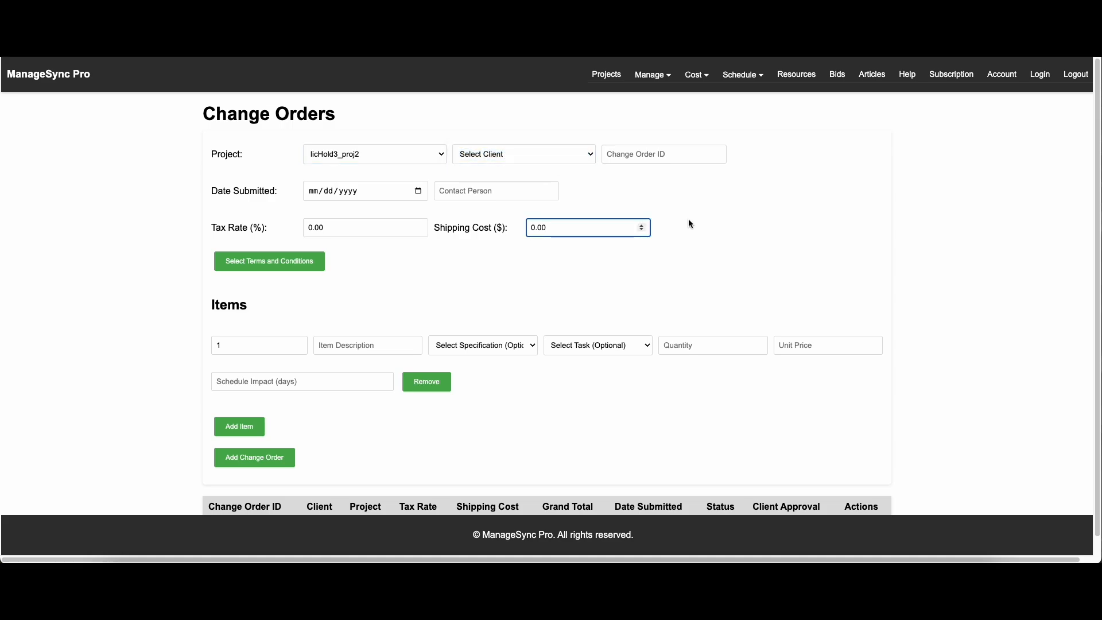
# - Go to the User Roles page and examine the entry of the licHold3_client1 user
pyautogui.click(655, 75)
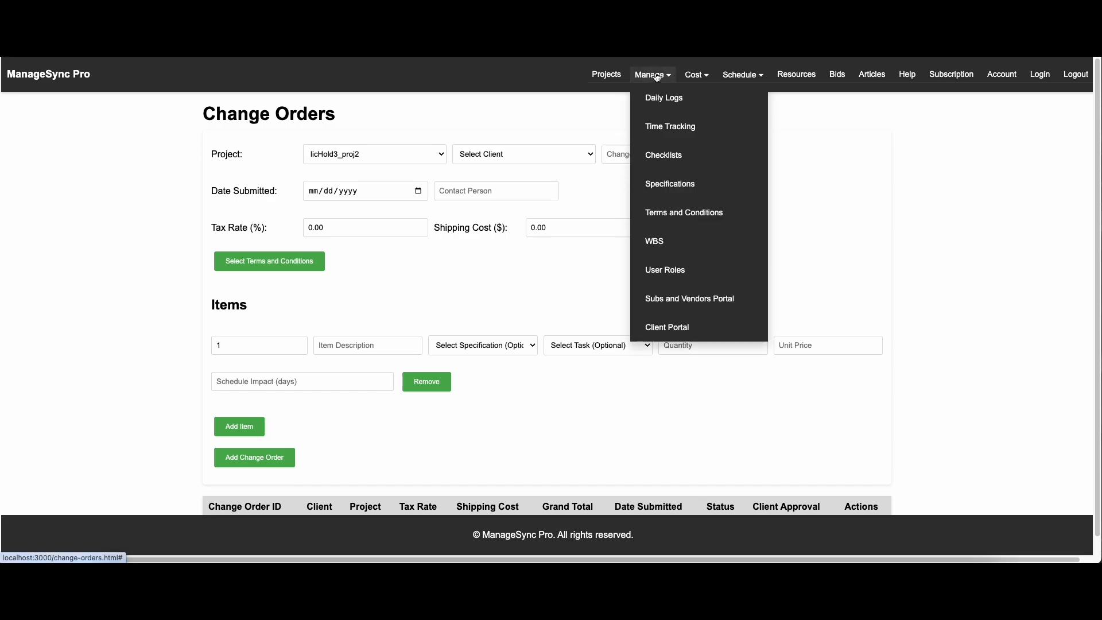
pyautogui.click(673, 270)
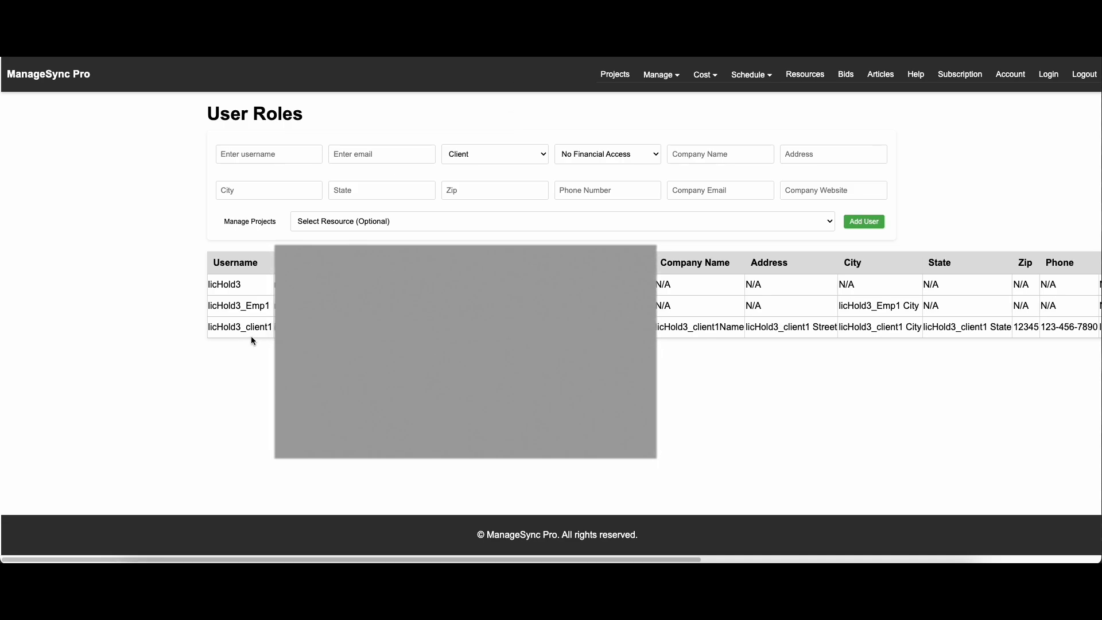
pyautogui.moveTo(211, 326); pyautogui.dragTo(273, 328)
pyautogui.click(274, 327)
# - Return to the Change Orders page and select the project licHold3_proj2 and the client licHold3_client1 for the new change order
pyautogui.click(659, 75)
pyautogui.click(705, 80)
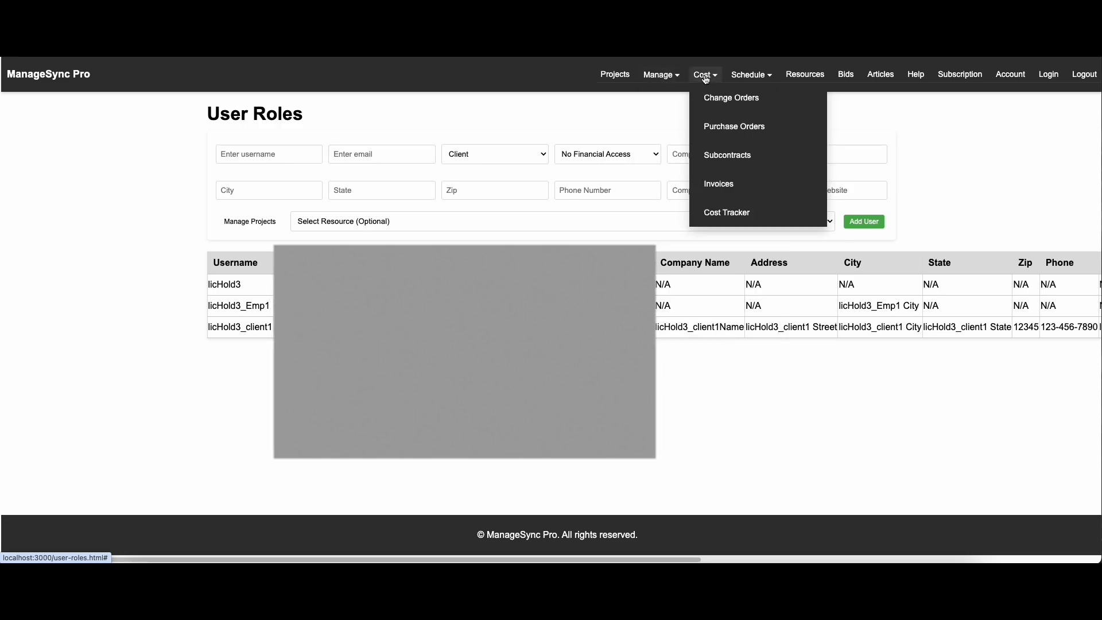
pyautogui.click(732, 97)
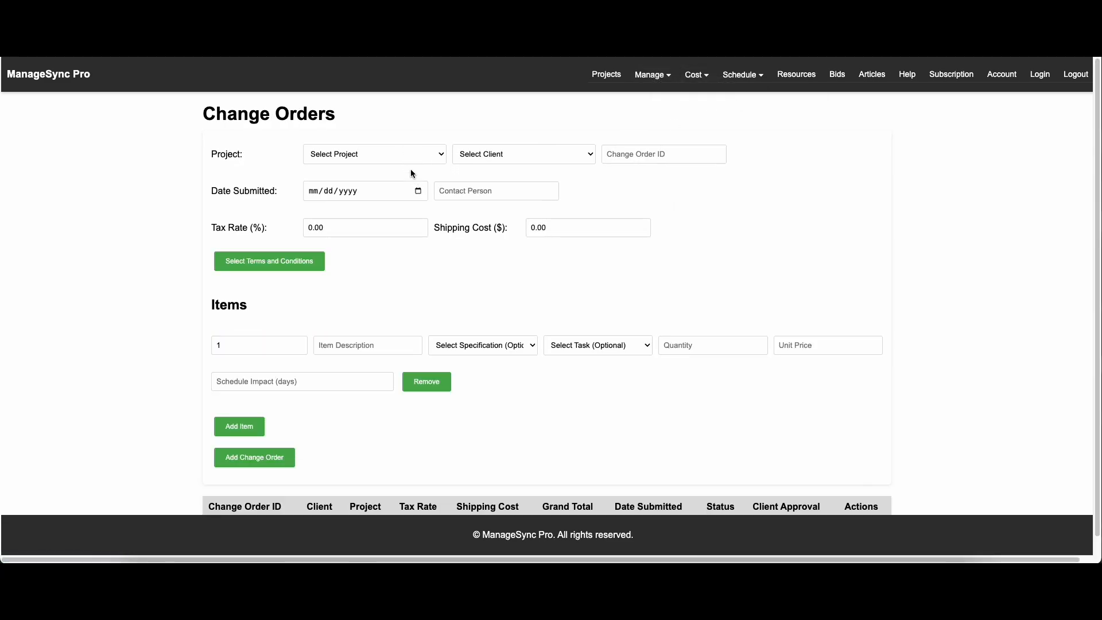
pyautogui.click(406, 152)
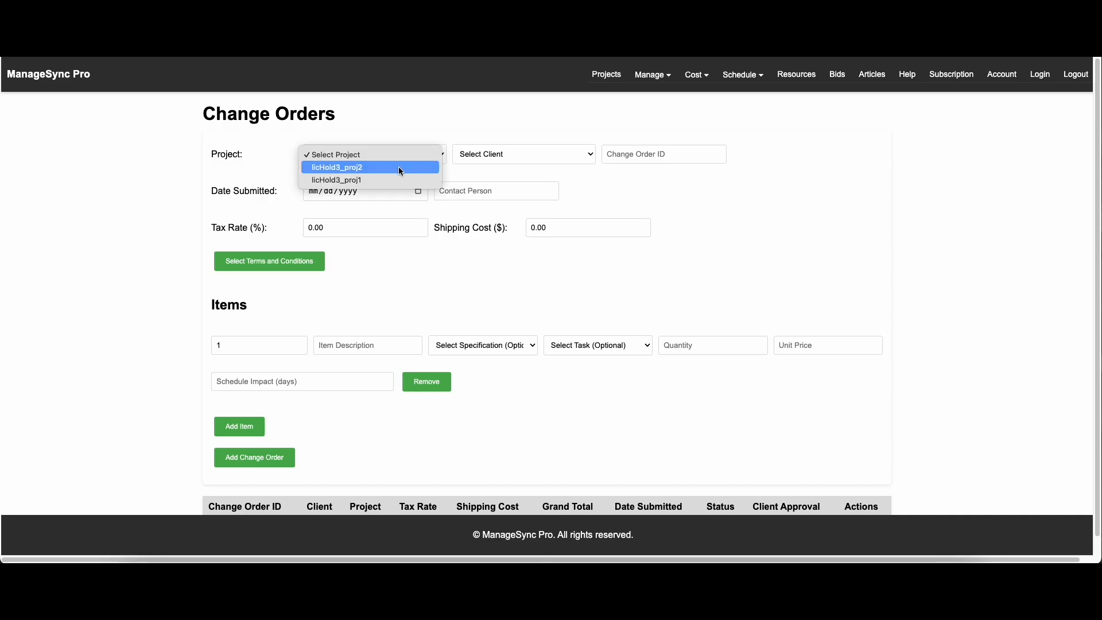
pyautogui.click(399, 167)
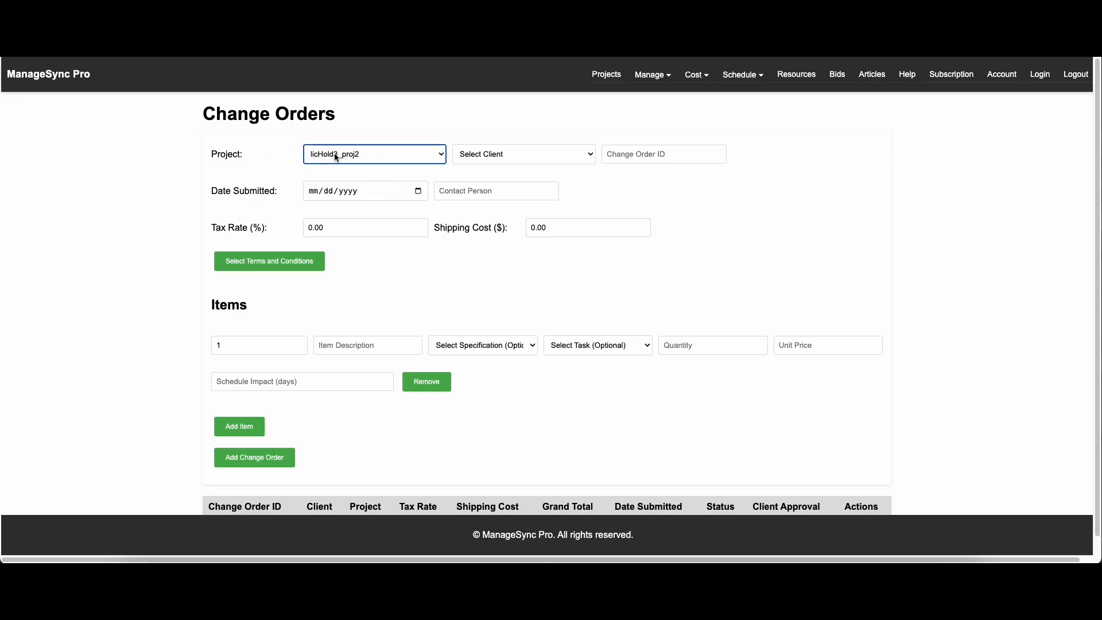
pyautogui.click(534, 157)
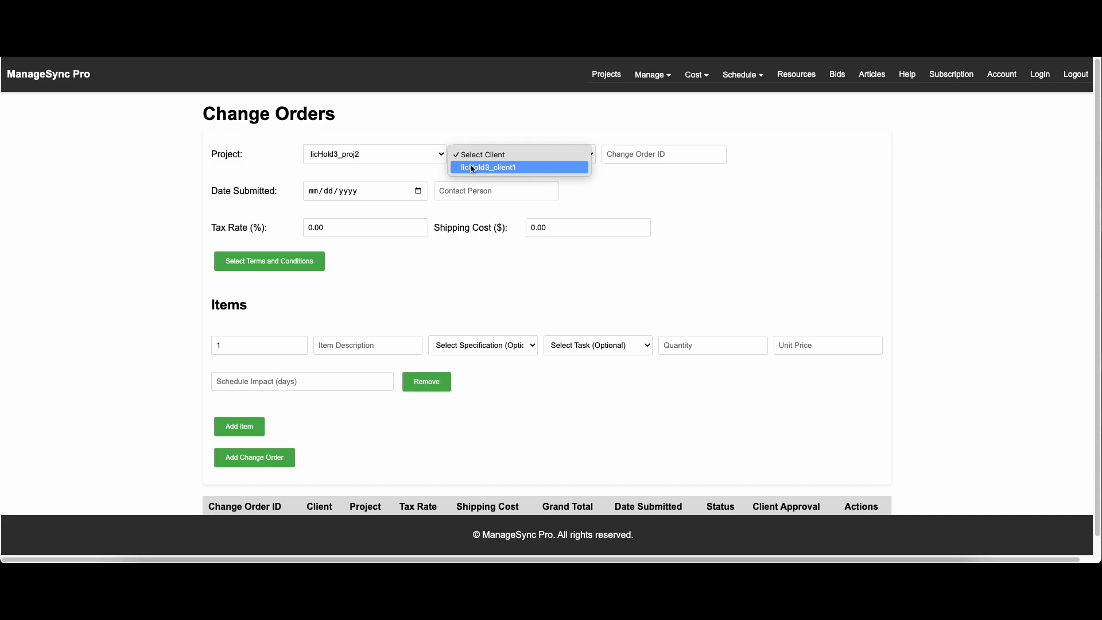
pyautogui.click(491, 167)
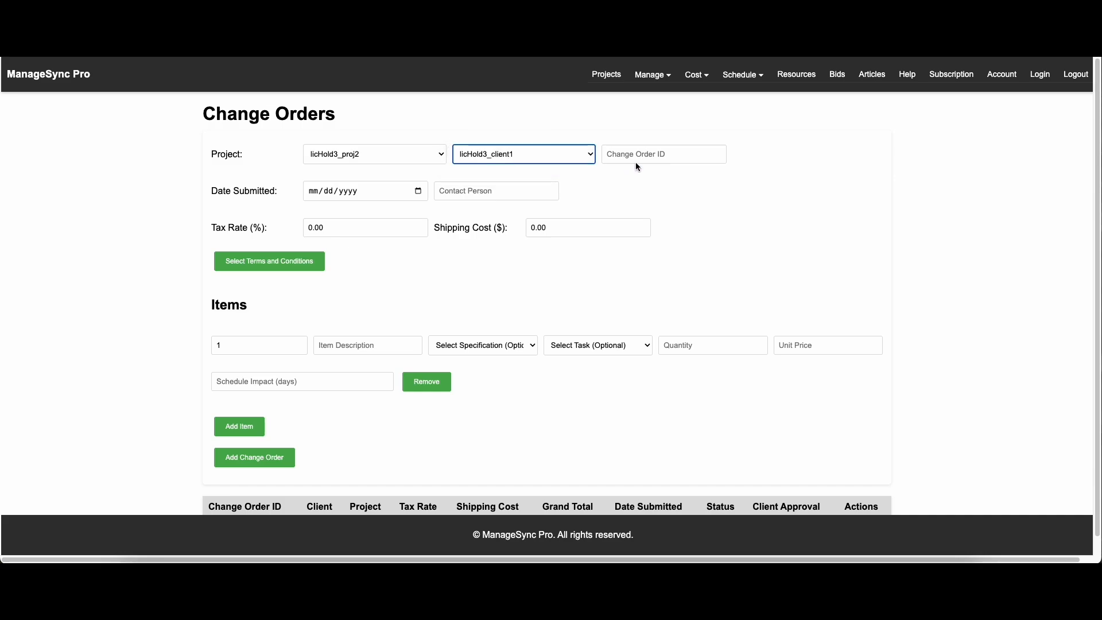
# - Enter the change order ID and the contact person's name, and set the submission date to 06/05/2025
pyautogui.click(635, 161)
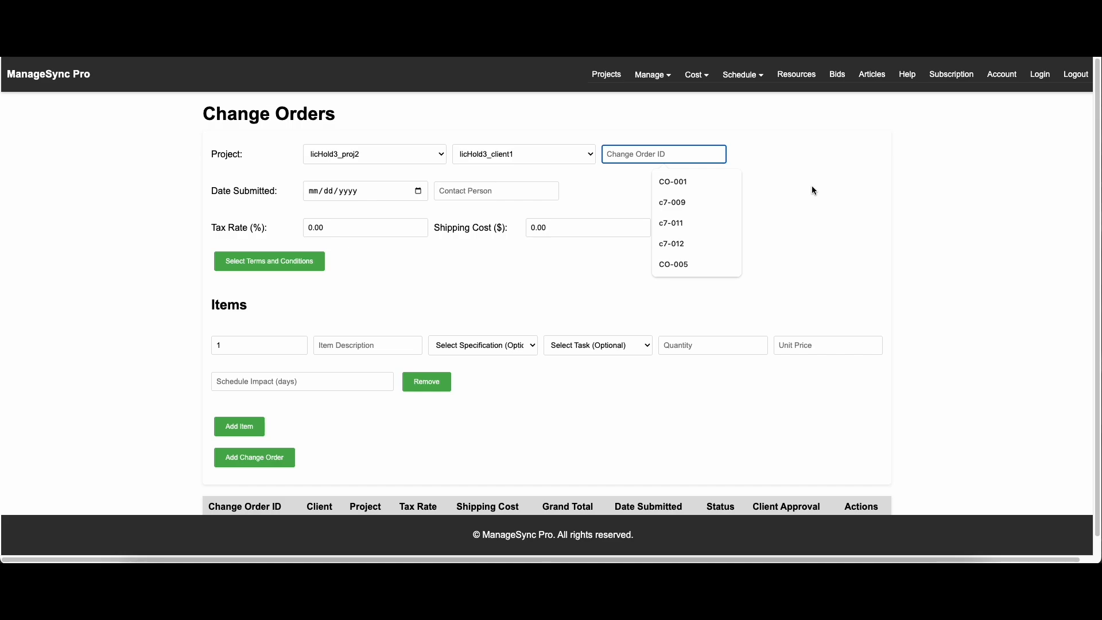
pyautogui.write('C2-001')
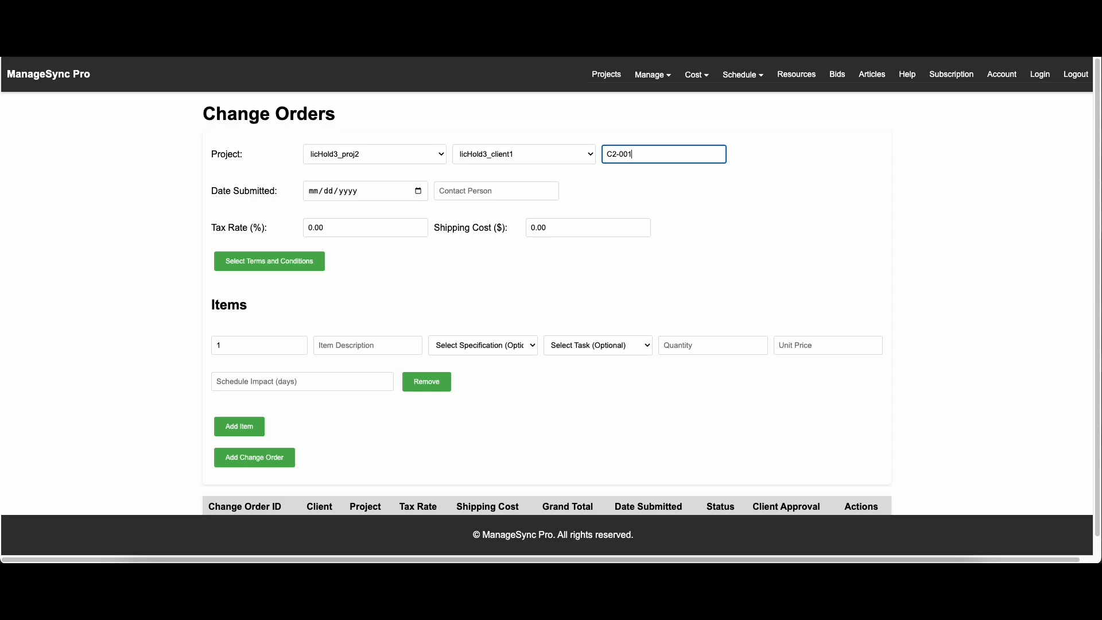
pyautogui.click(418, 192)
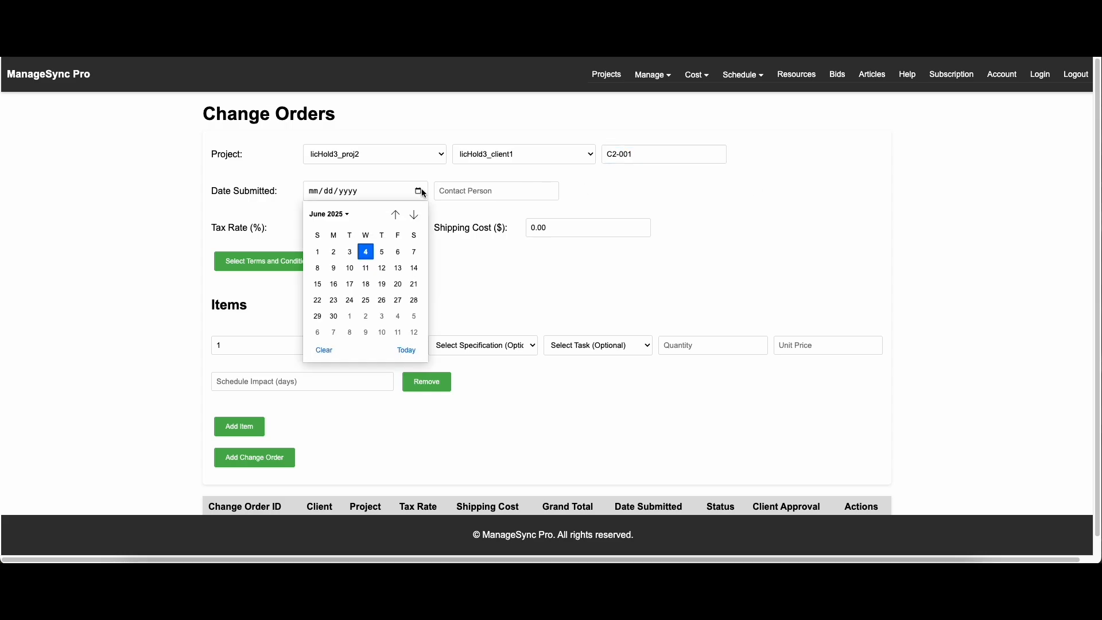
pyautogui.click(375, 252)
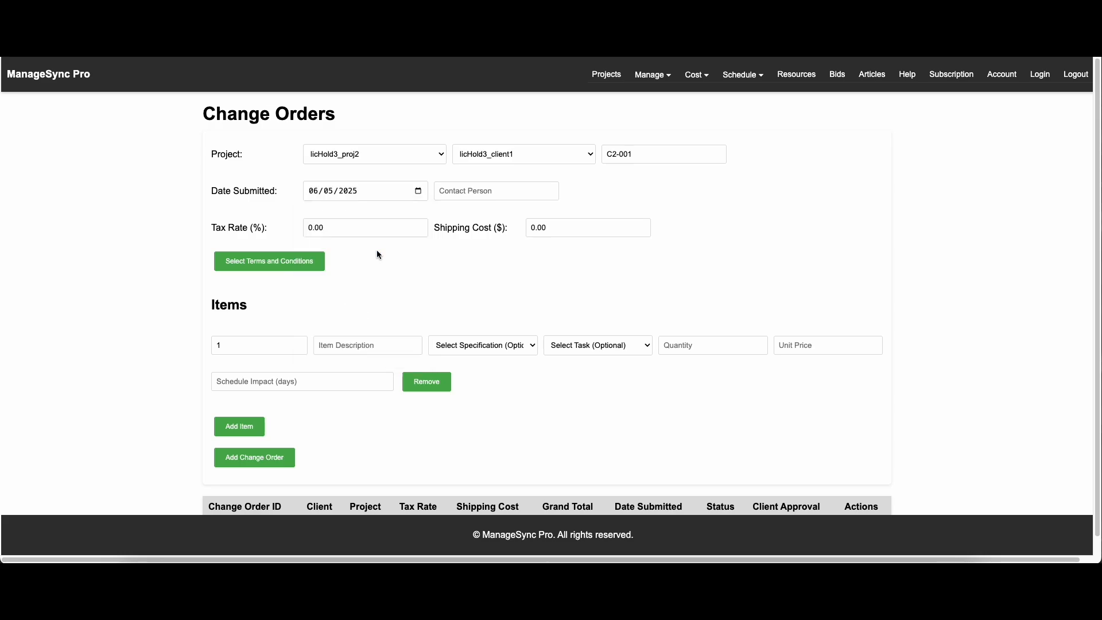
pyautogui.click(476, 194)
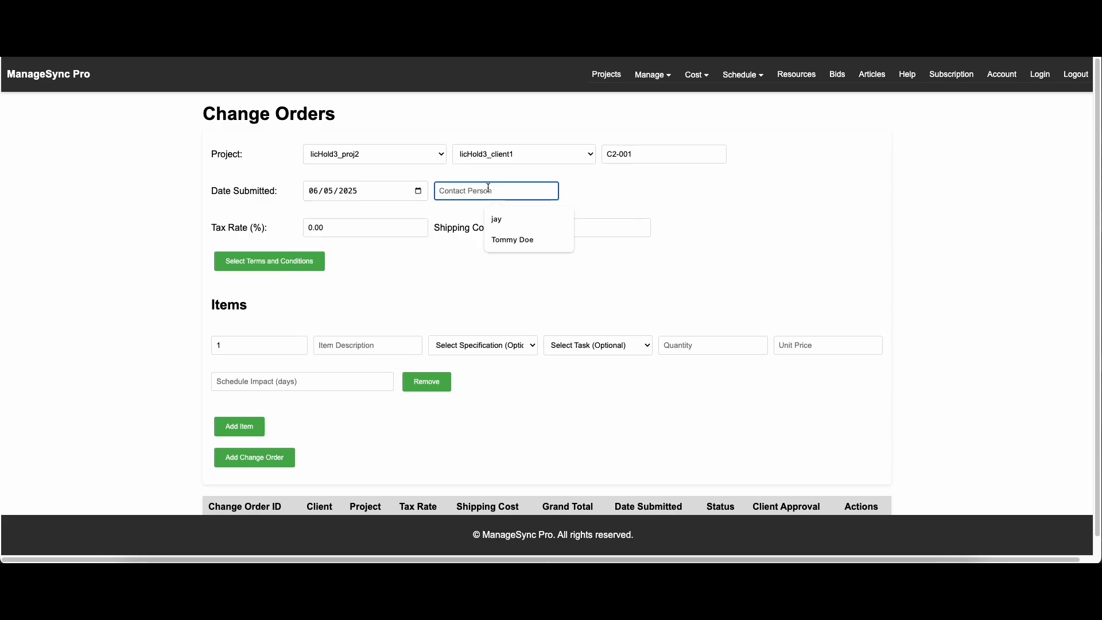
pyautogui.write('John Dough')
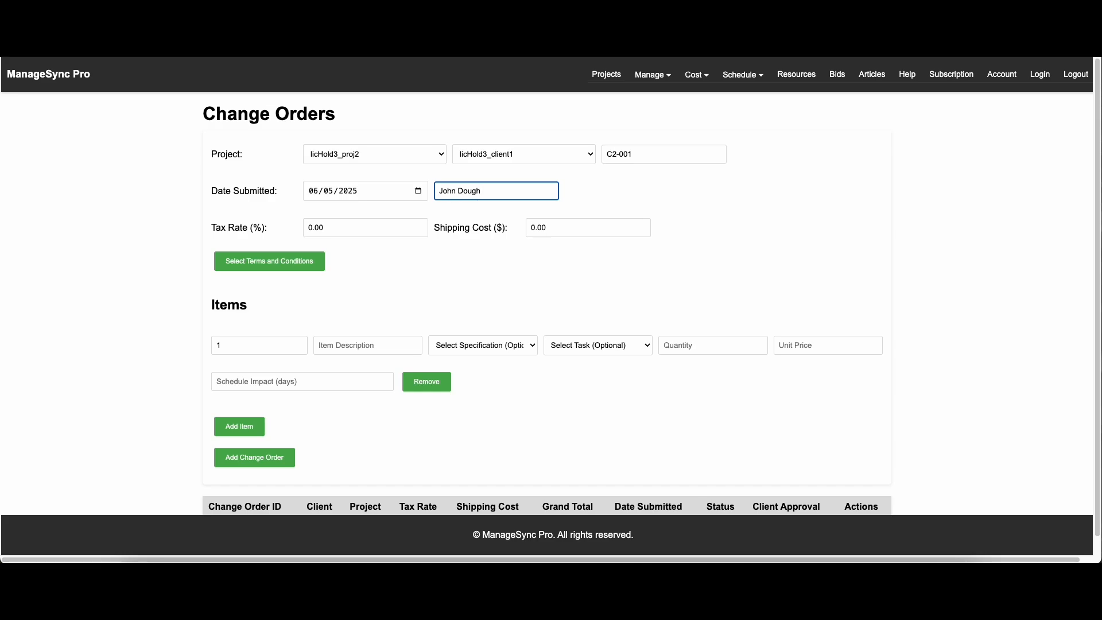
# - Check the tax rate and shipping cost fields and view the terms and conditions selection without choosing any
pyautogui.click(332, 229)
pyautogui.click(570, 229)
pyautogui.click(722, 267)
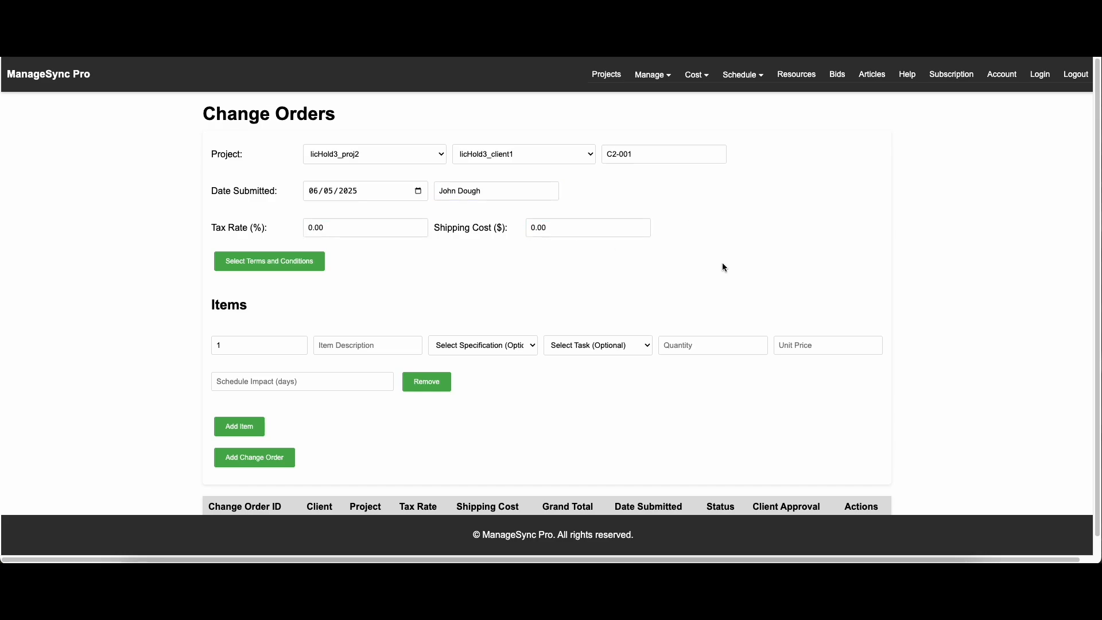
pyautogui.click(289, 269)
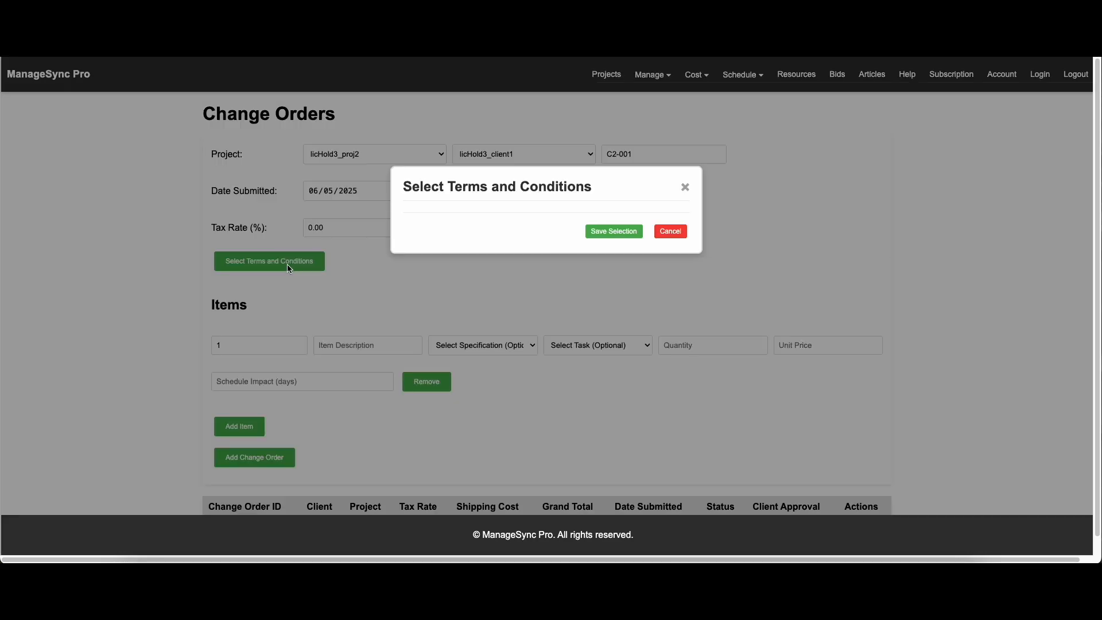
pyautogui.click(685, 187)
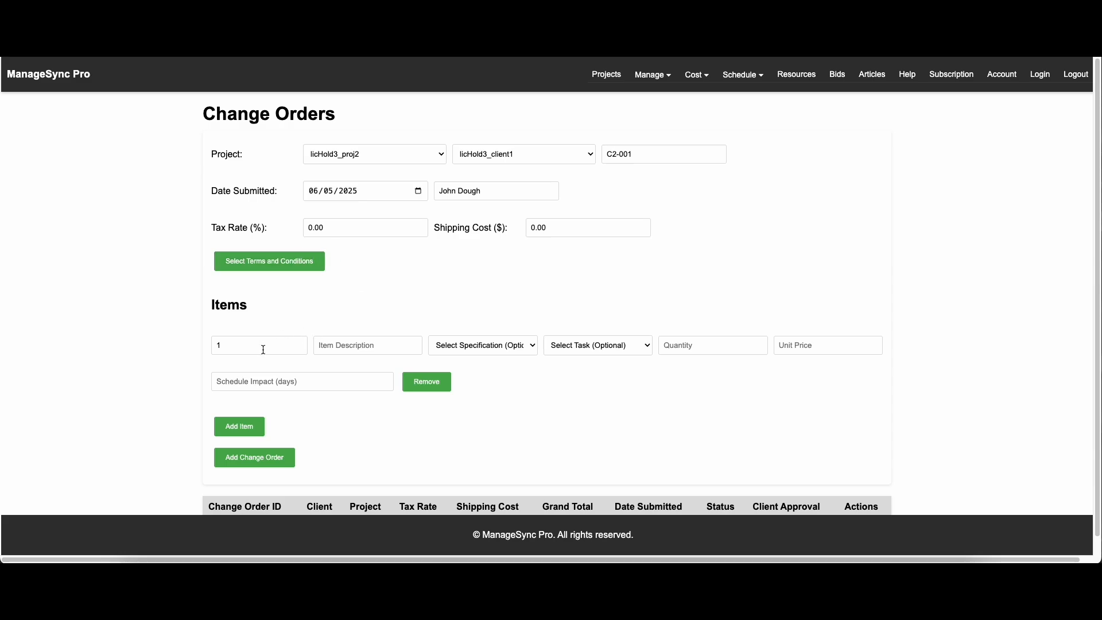
# - Describe item line 1 as "Example Change line 1" and check its specification choices without selecting one
pyautogui.click(386, 347)
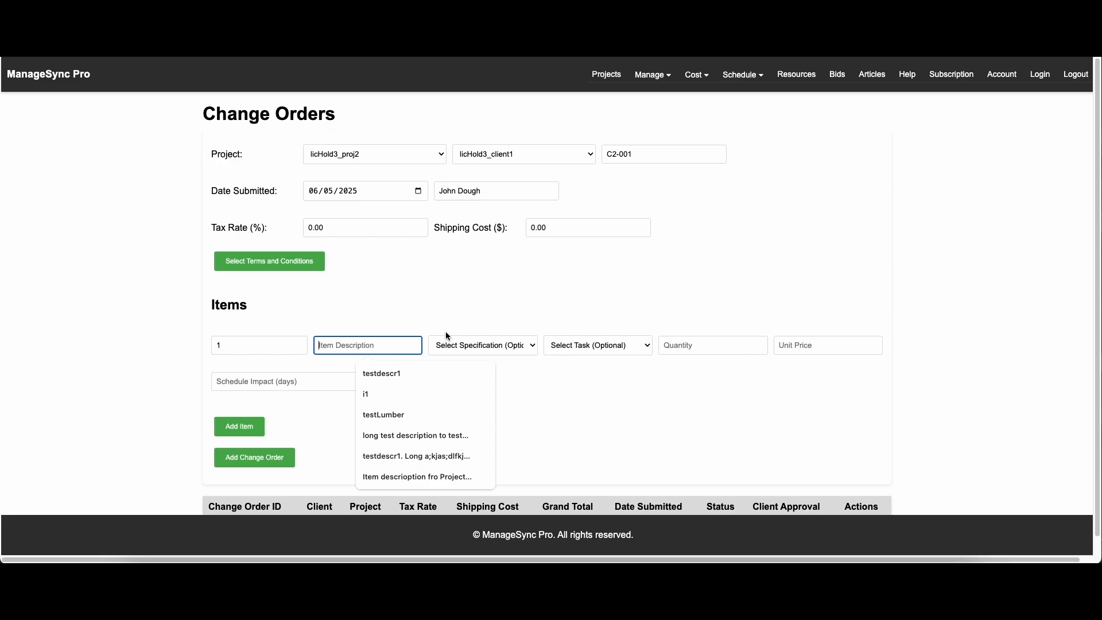
pyautogui.write('Example Change line 1')
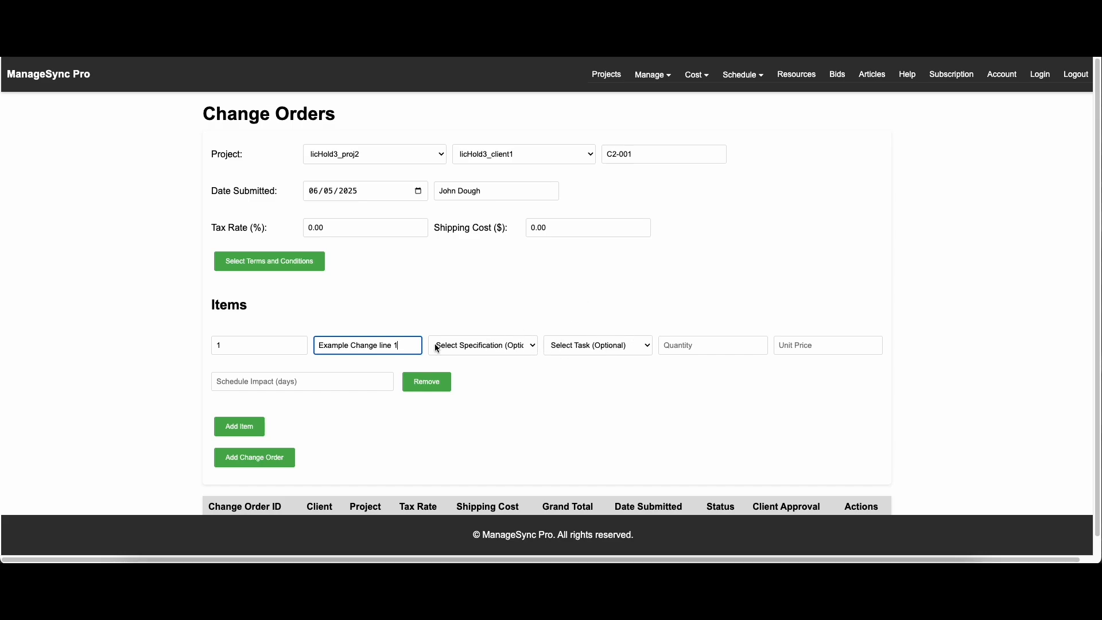
pyautogui.click(477, 346)
pyautogui.click(501, 331)
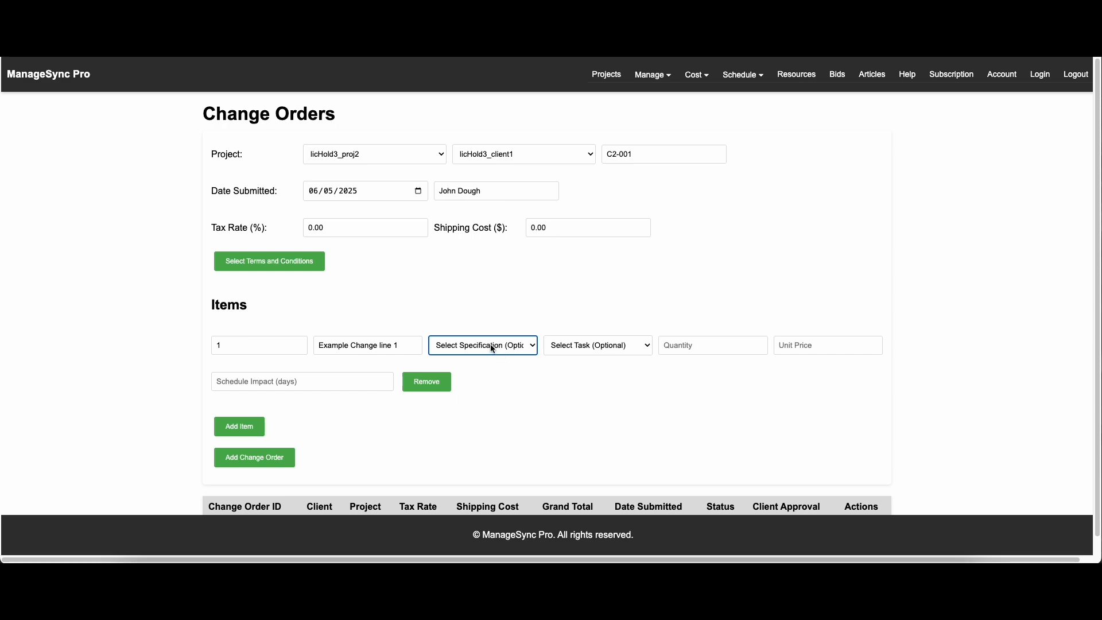
pyautogui.click(488, 346)
pyautogui.click(512, 322)
# - Link item line 1 to the task "Example multi predecessor" with a quantity of 1 and a unit price of 5
pyautogui.click(618, 346)
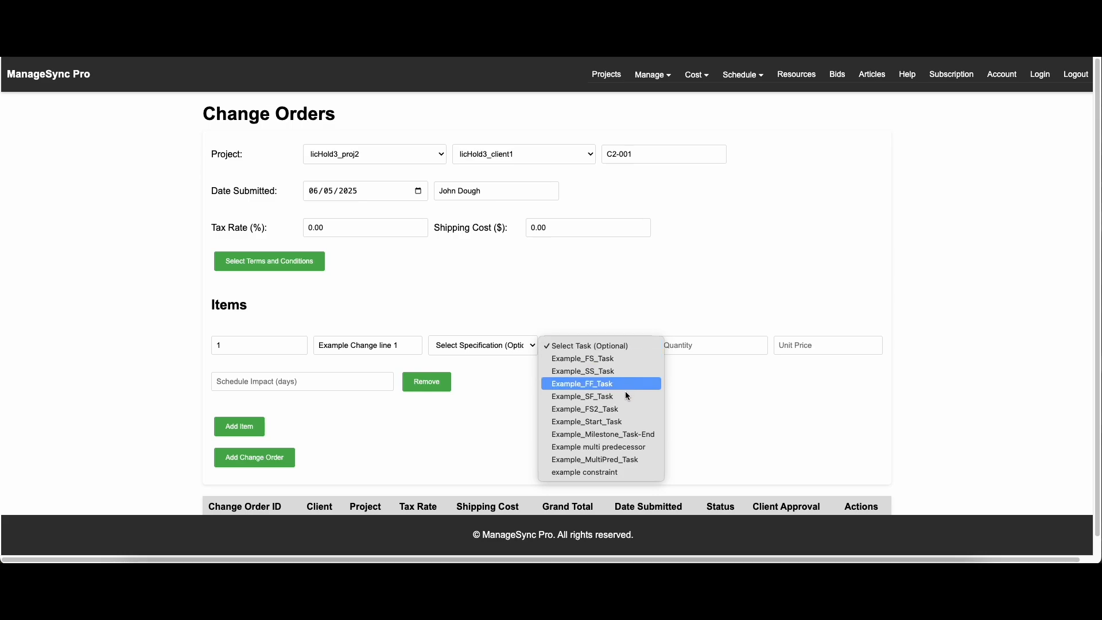
pyautogui.click(618, 448)
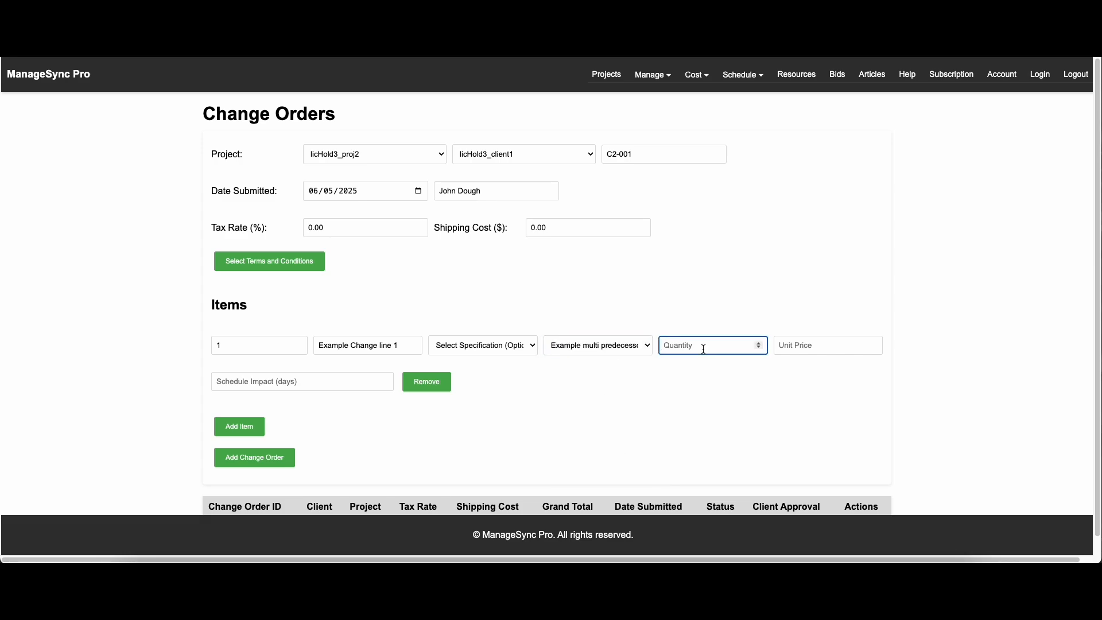
pyautogui.write('1')
pyautogui.click(820, 346)
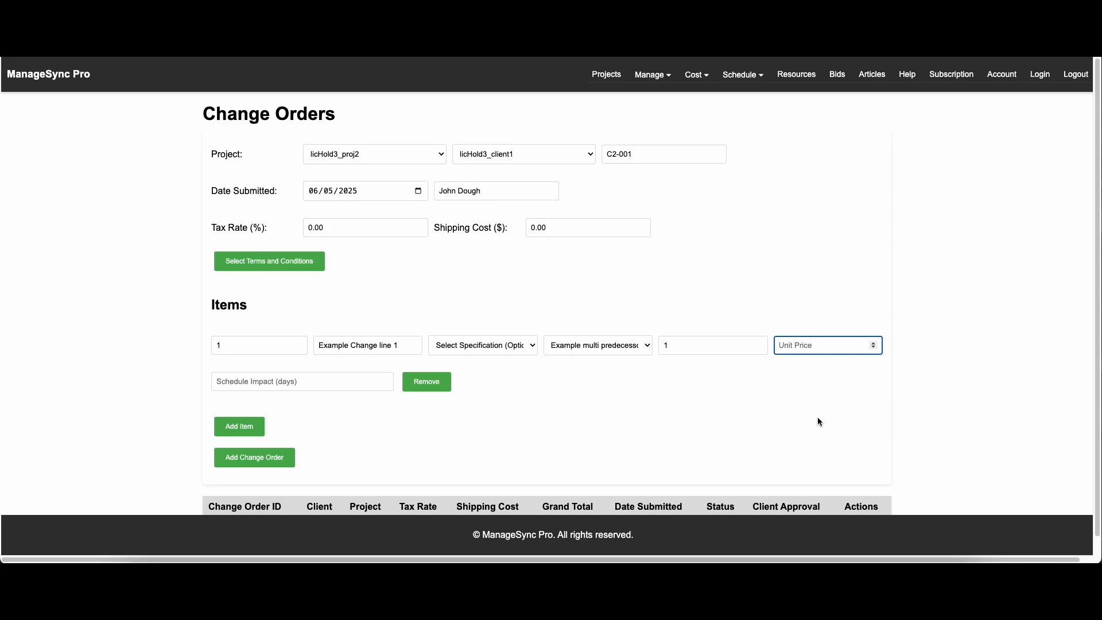
pyautogui.write('5')
pyautogui.click(801, 424)
# - Add a second item line and try to add the change order with that line left empty
pyautogui.click(239, 426)
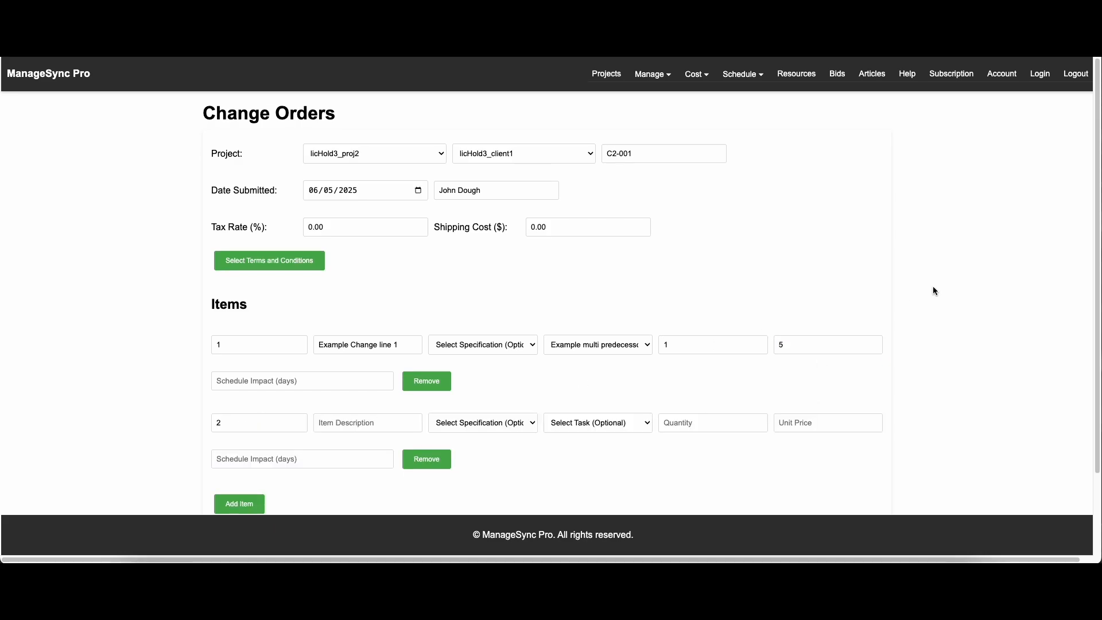
pyautogui.scroll(-2, 934, 290)
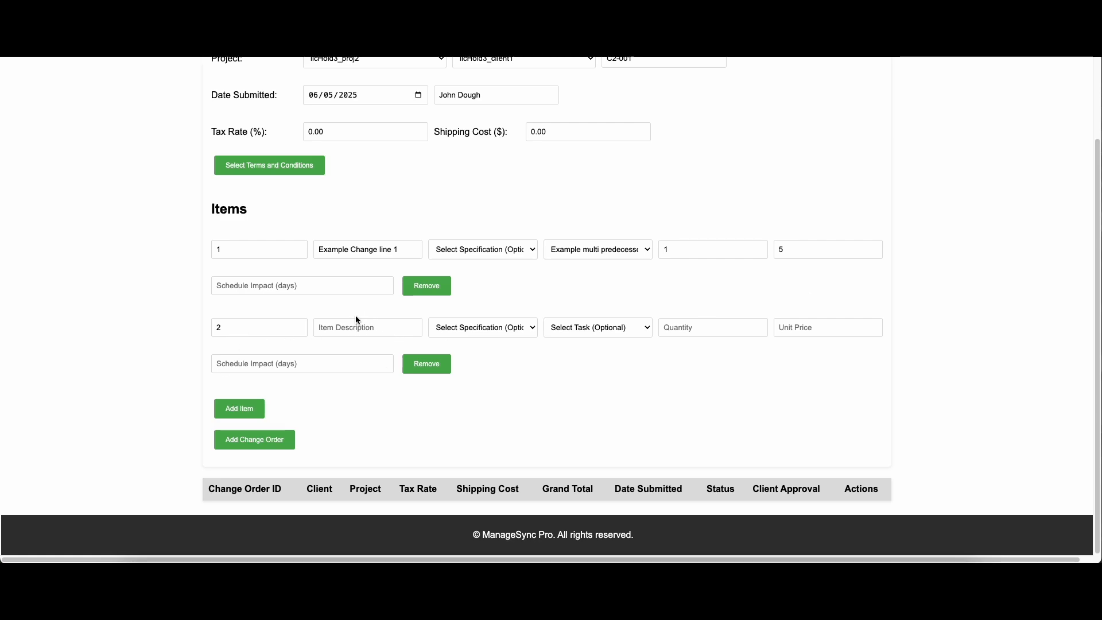
pyautogui.click(262, 442)
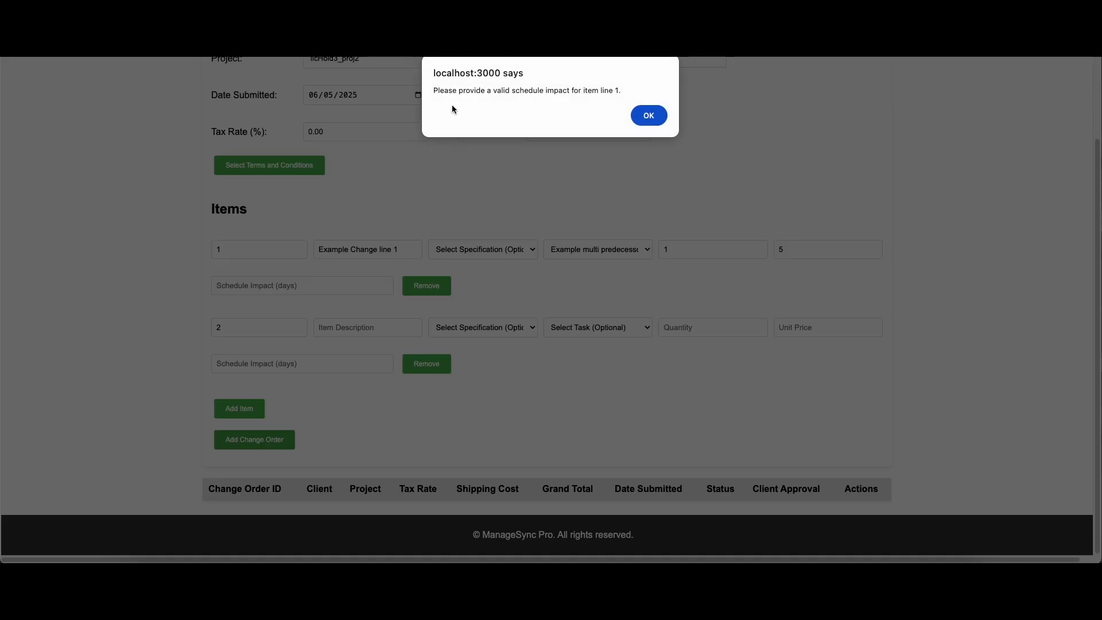
pyautogui.click(648, 116)
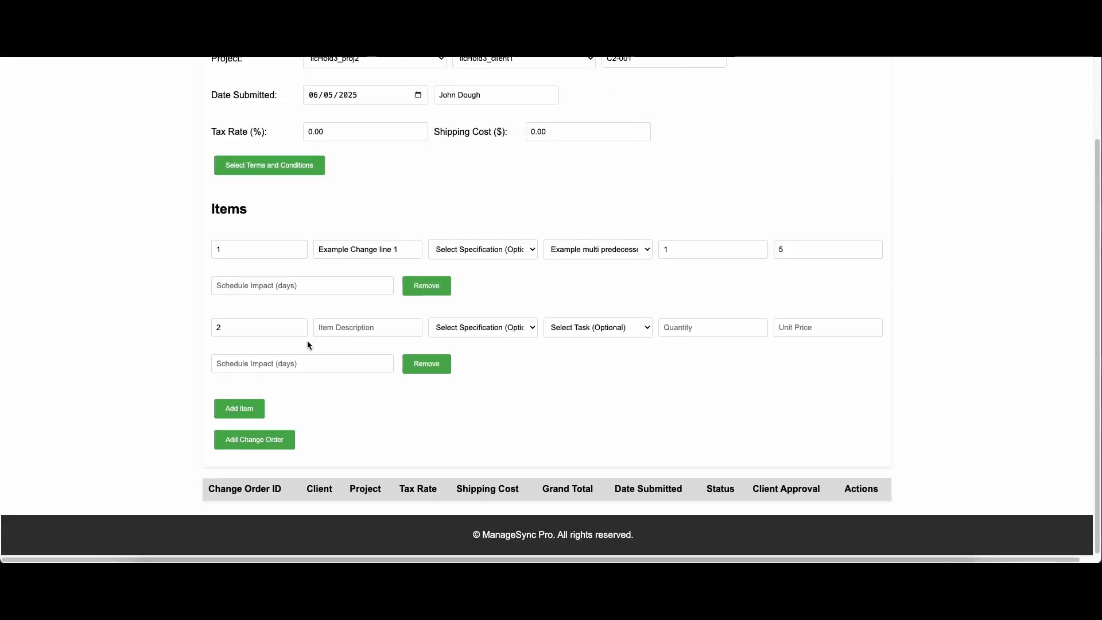
# - Set the schedule impact of item line 1 to 0 days
pyautogui.click(258, 287)
pyautogui.click(383, 283)
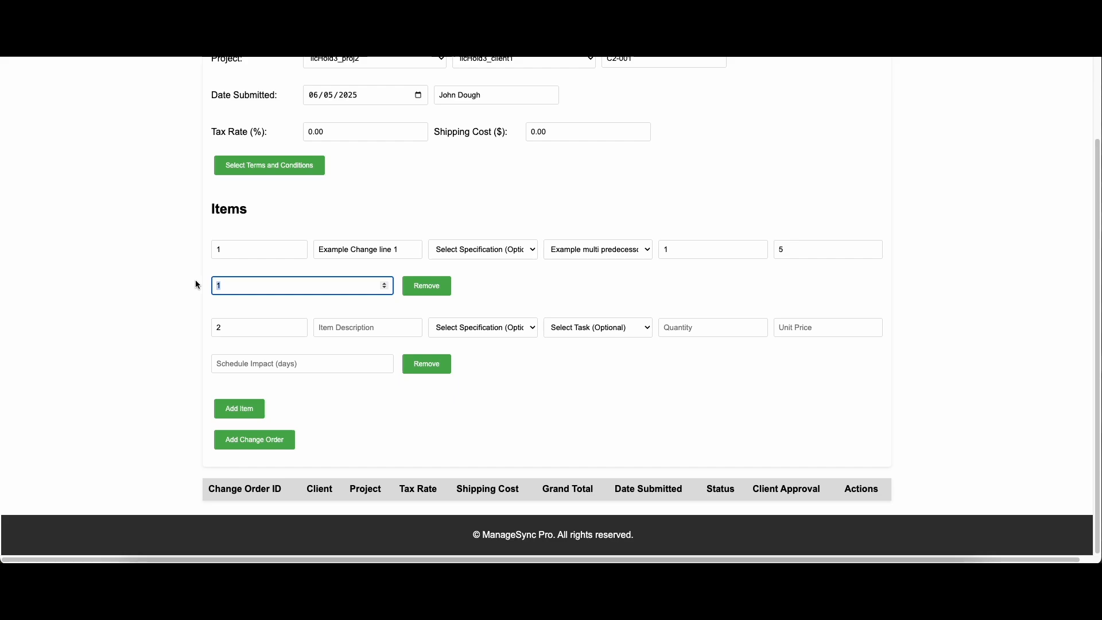
pyautogui.press('Down')
# - Remove the empty second item line and add the change order
pyautogui.click(257, 442)
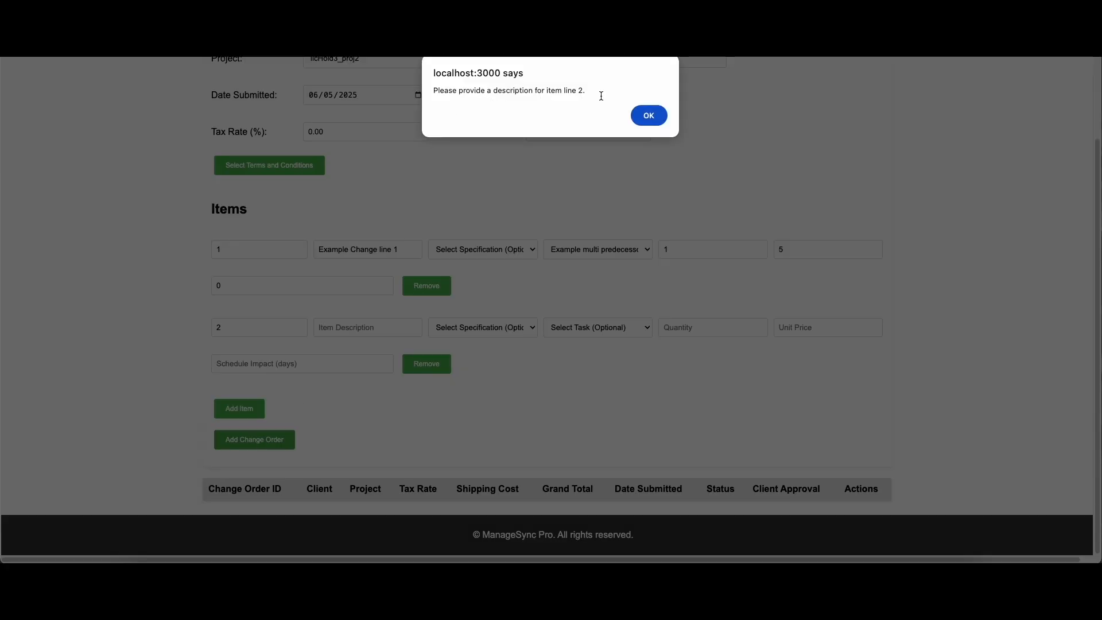
pyautogui.click(649, 116)
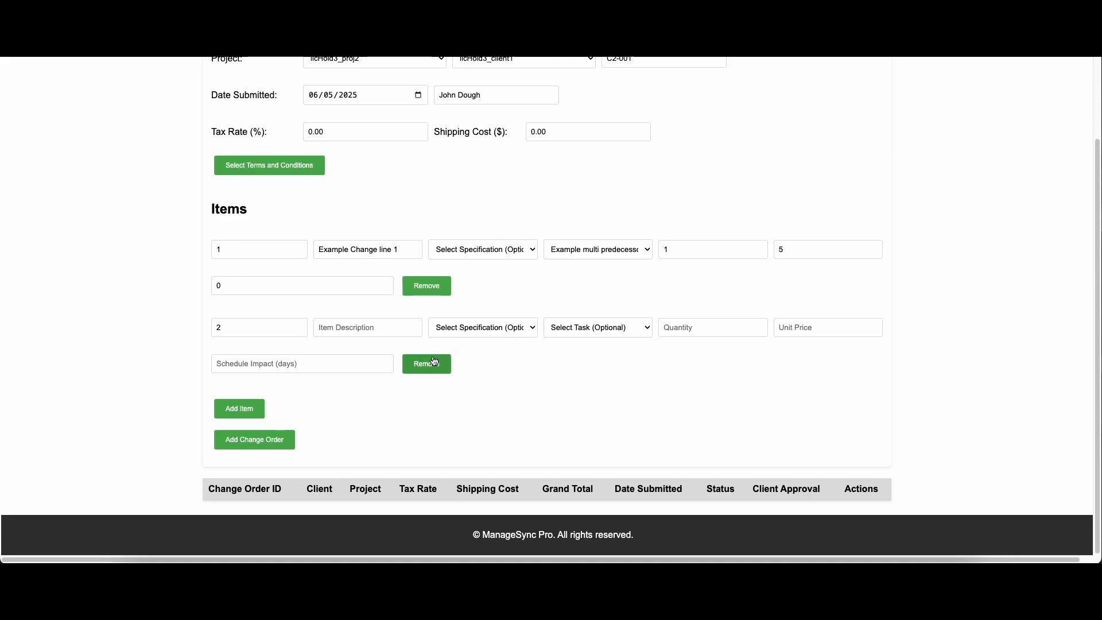
pyautogui.click(439, 364)
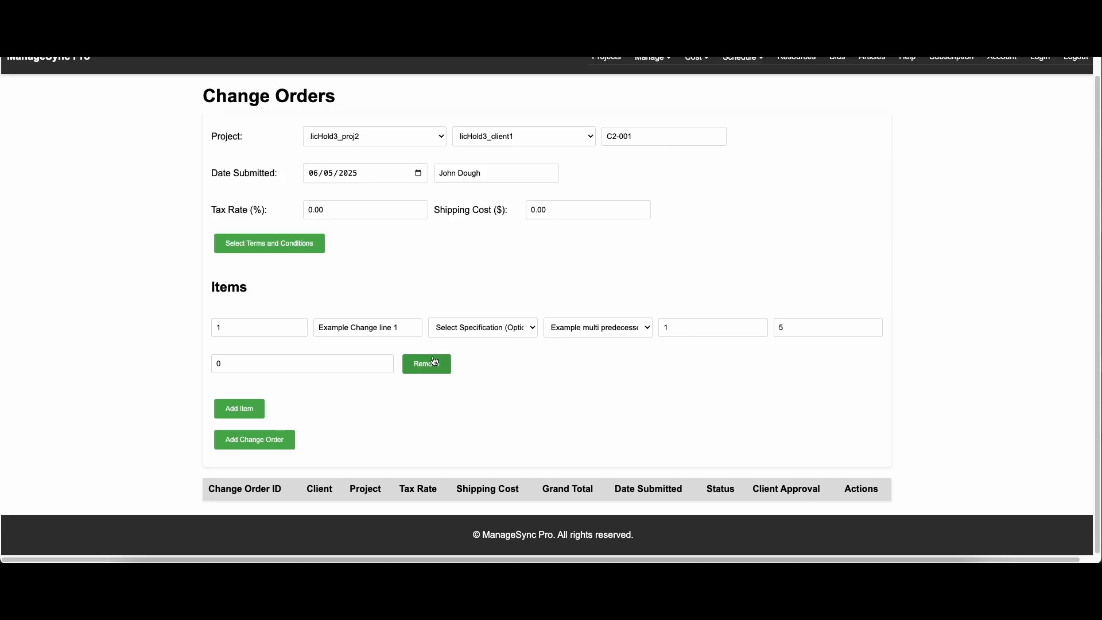
pyautogui.click(254, 439)
# - Download the newly added licHold3_proj2 change order as a PDF
pyautogui.scroll(-2, 881, 403)
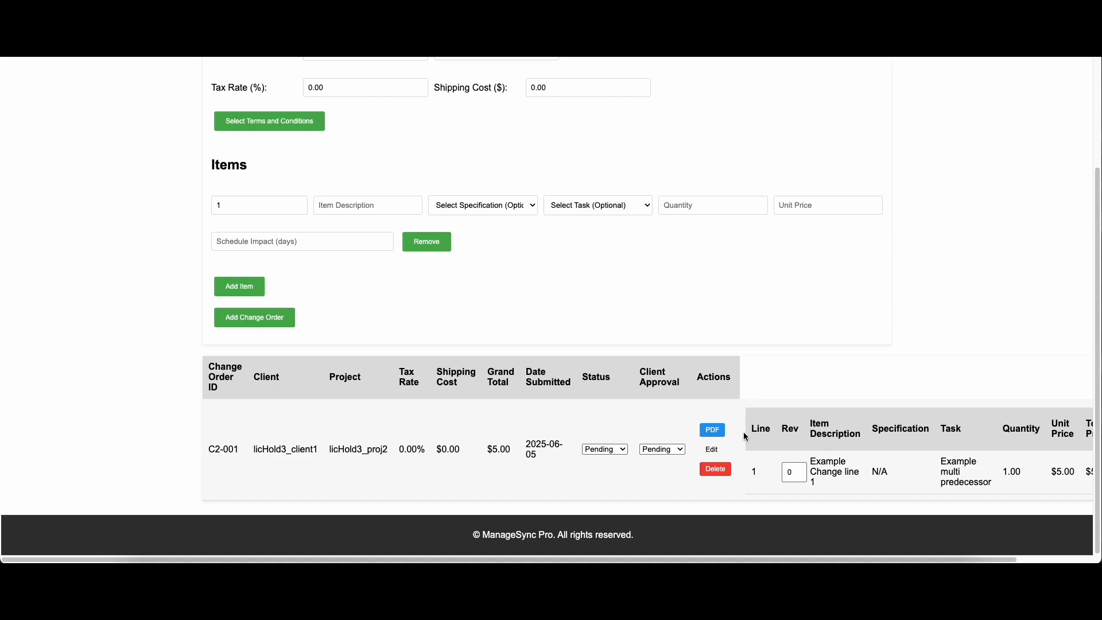
pyautogui.click(711, 430)
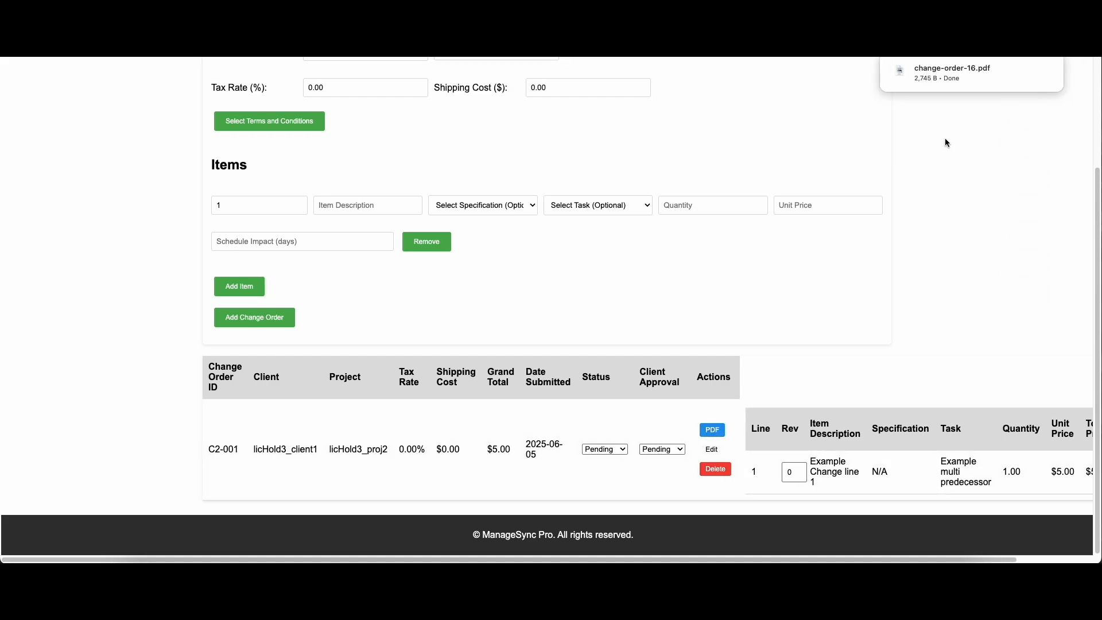
# - Open the downloaded change order PDF and review the company contact details in its header
pyautogui.click(953, 76)
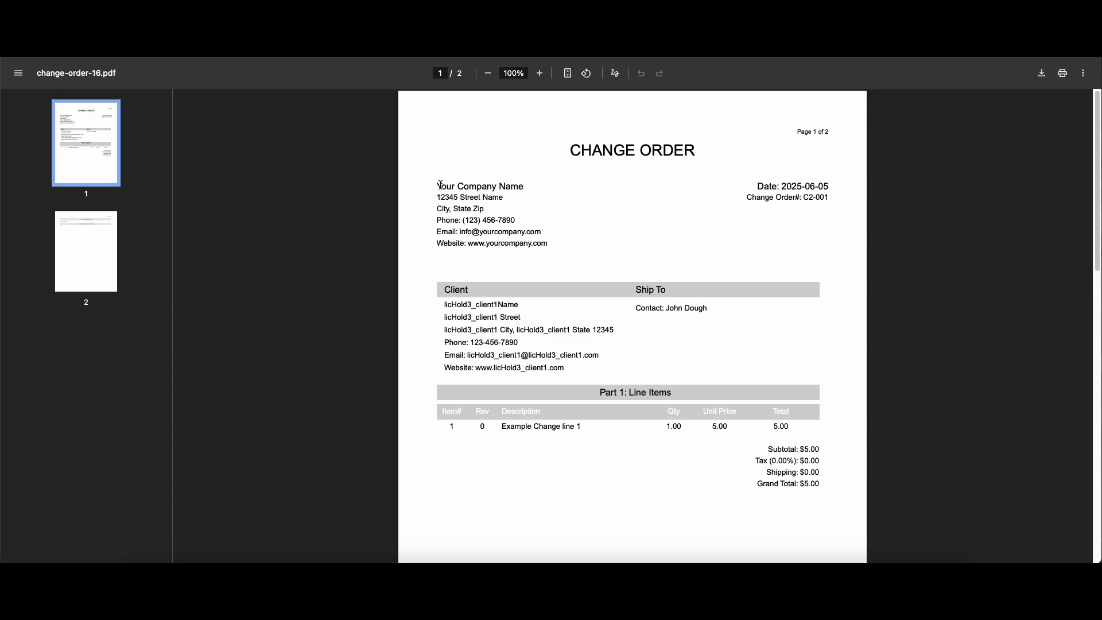
pyautogui.moveTo(441, 185); pyautogui.dragTo(525, 186)
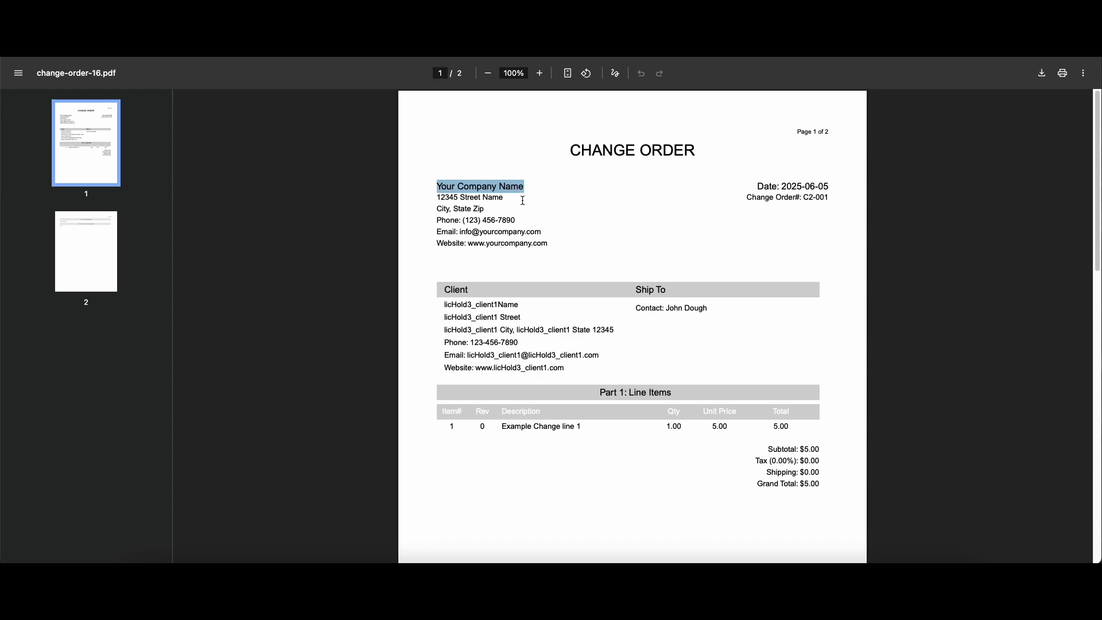
pyautogui.moveTo(530, 224); pyautogui.dragTo(544, 244)
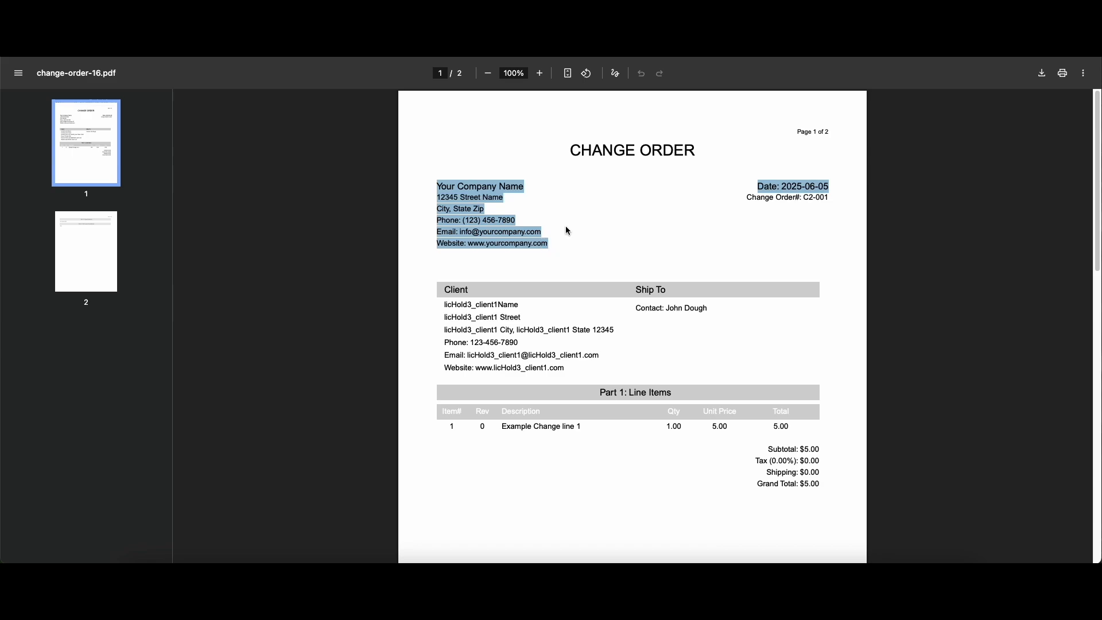
pyautogui.click(557, 235)
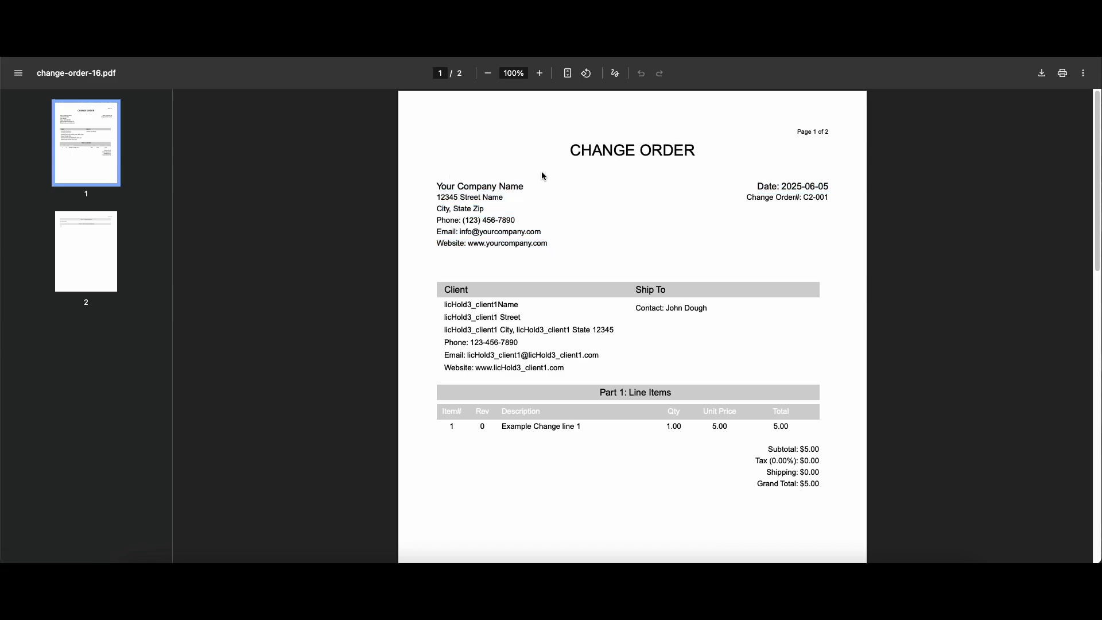
pyautogui.press('super+w')
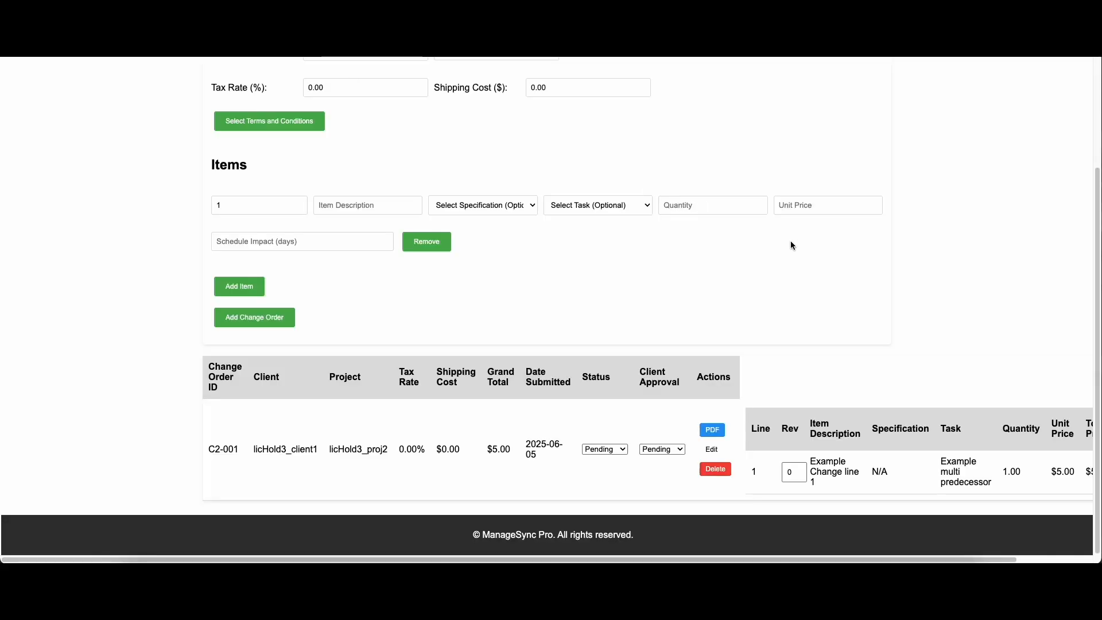
pyautogui.scroll(3, 791, 248)
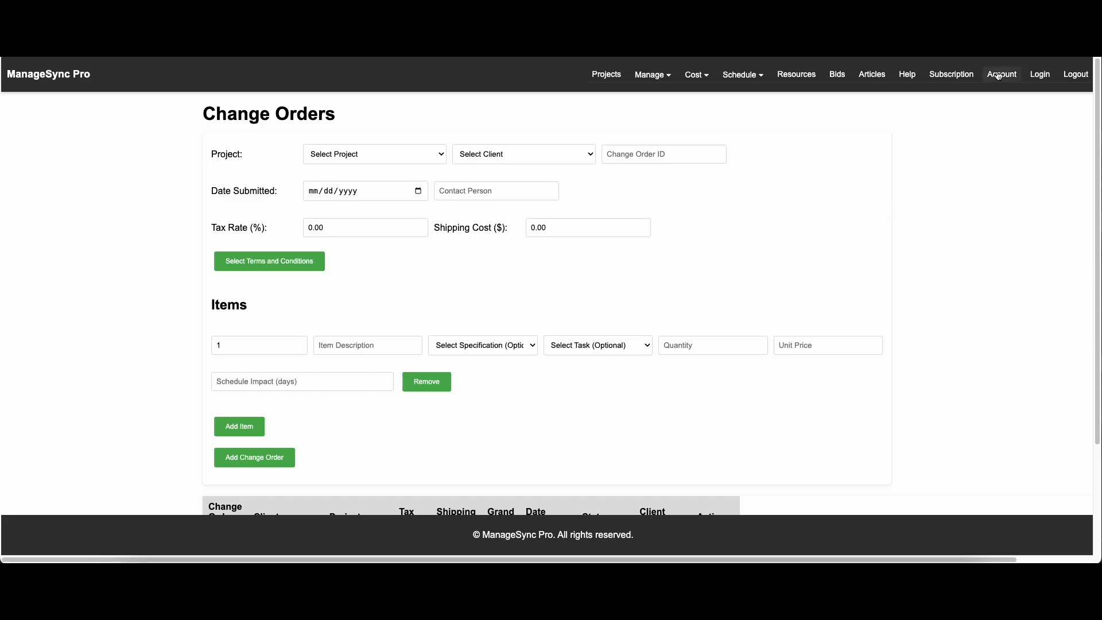
# - Return to the change order PDF and review its date and the Ship To contact, closing it when finished
pyautogui.hotkey('ctrl', 'Tab')
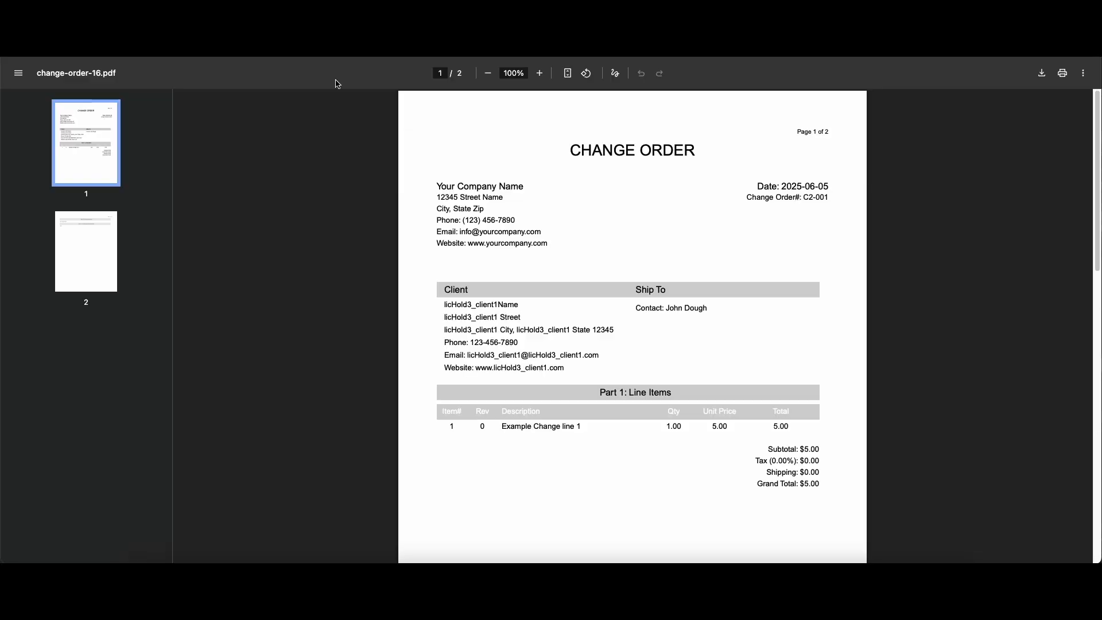
pyautogui.moveTo(764, 187); pyautogui.dragTo(818, 194)
pyautogui.click(738, 226)
pyautogui.moveTo(641, 308); pyautogui.dragTo(704, 312)
pyautogui.click(711, 267)
pyautogui.moveTo(635, 308); pyautogui.dragTo(707, 309)
pyautogui.click(690, 287)
pyautogui.press('super+w')
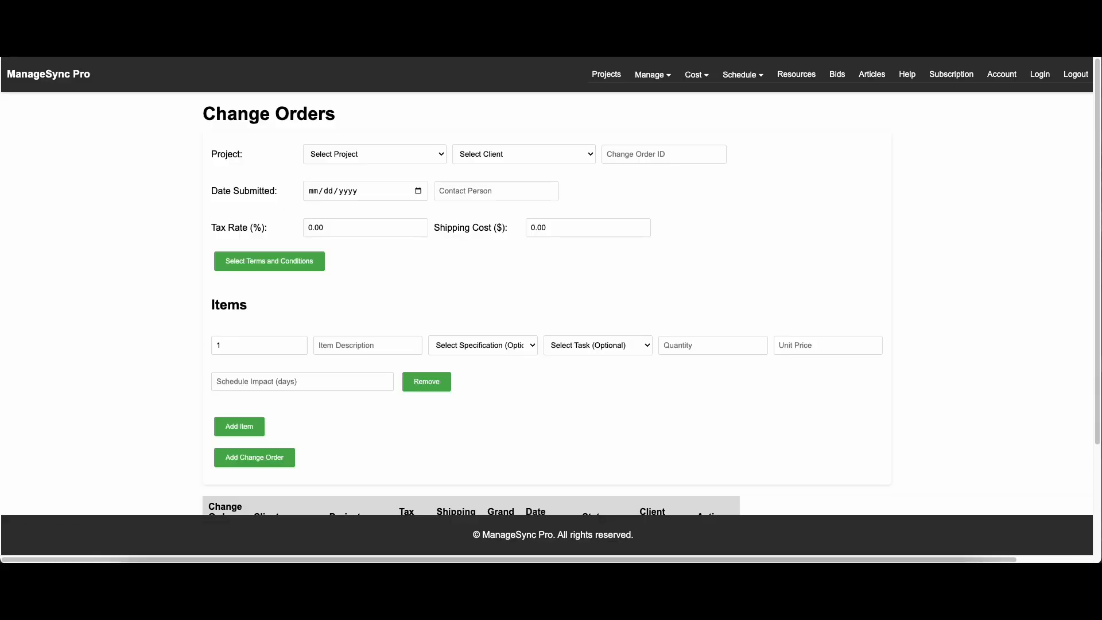
# - Enter a two-line ship-to address for licHold3_proj2 on the Projects Dashboard
pyautogui.click(607, 75)
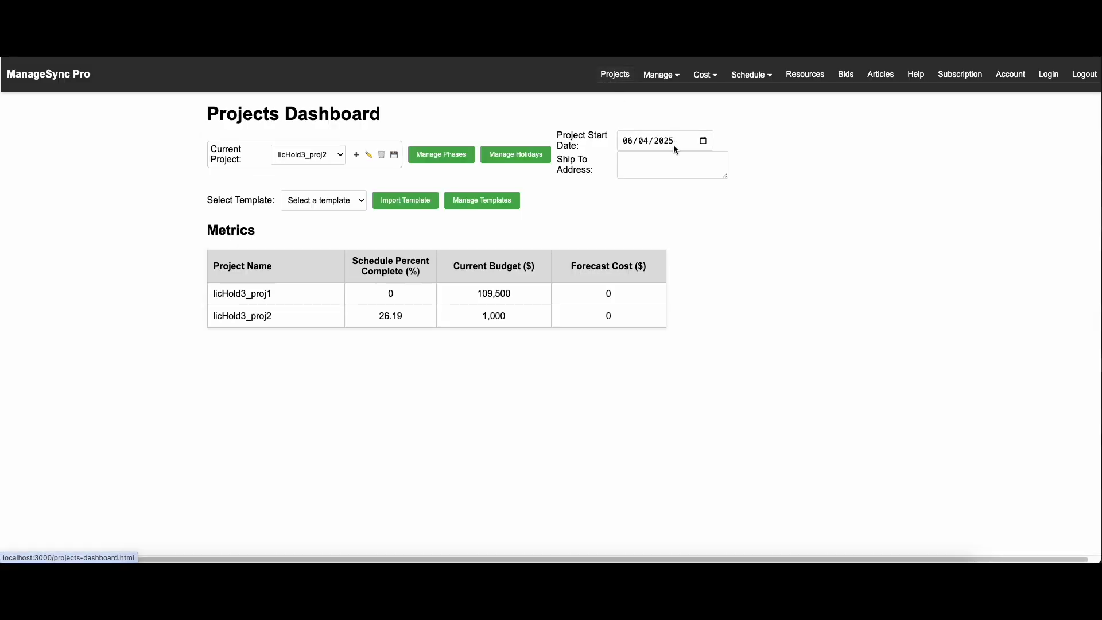
pyautogui.click(674, 159)
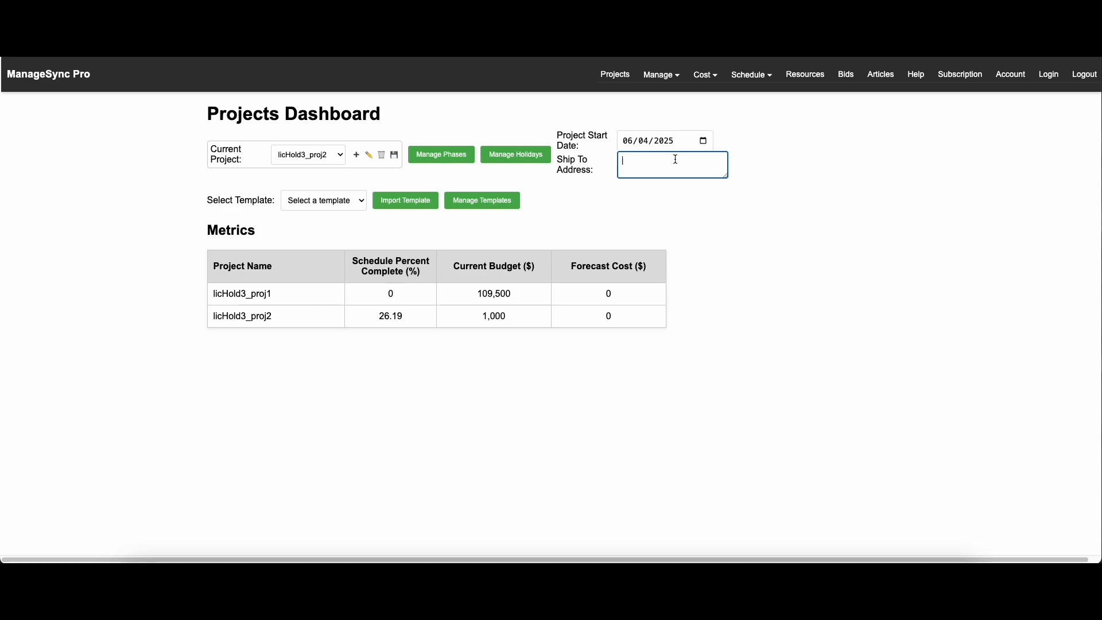
pyautogui.write('123 Main St ')
pyautogui.write('Anytown, USA')
# - Download the licHold3_proj2 change order as a PDF again from the Change Orders page and open it
pyautogui.moveTo(759, 79)
pyautogui.moveTo(705, 75)
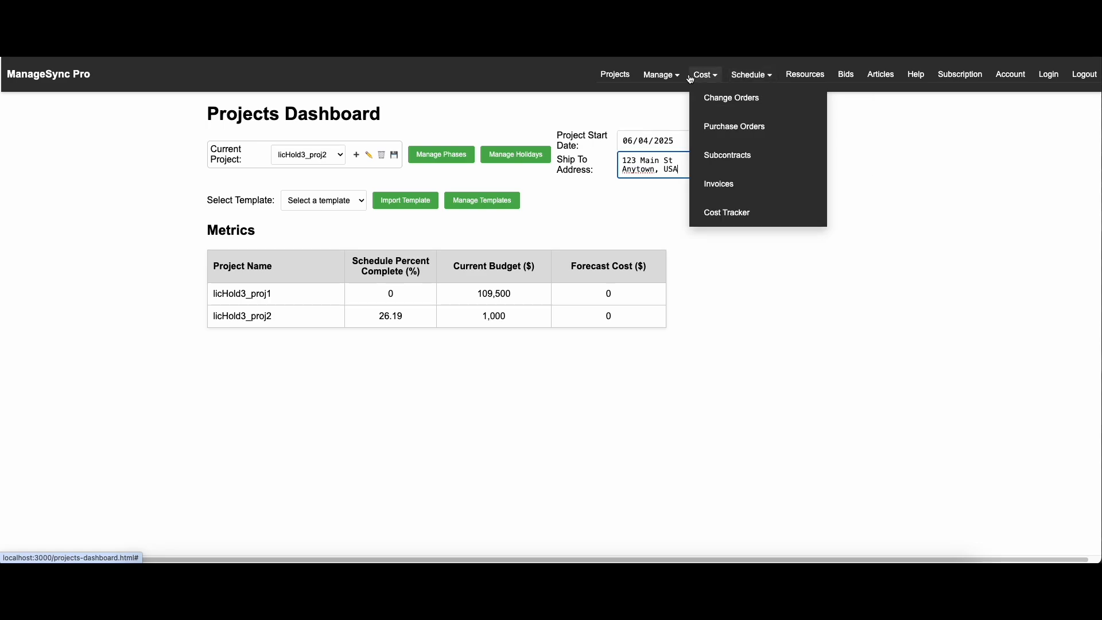
pyautogui.click(712, 96)
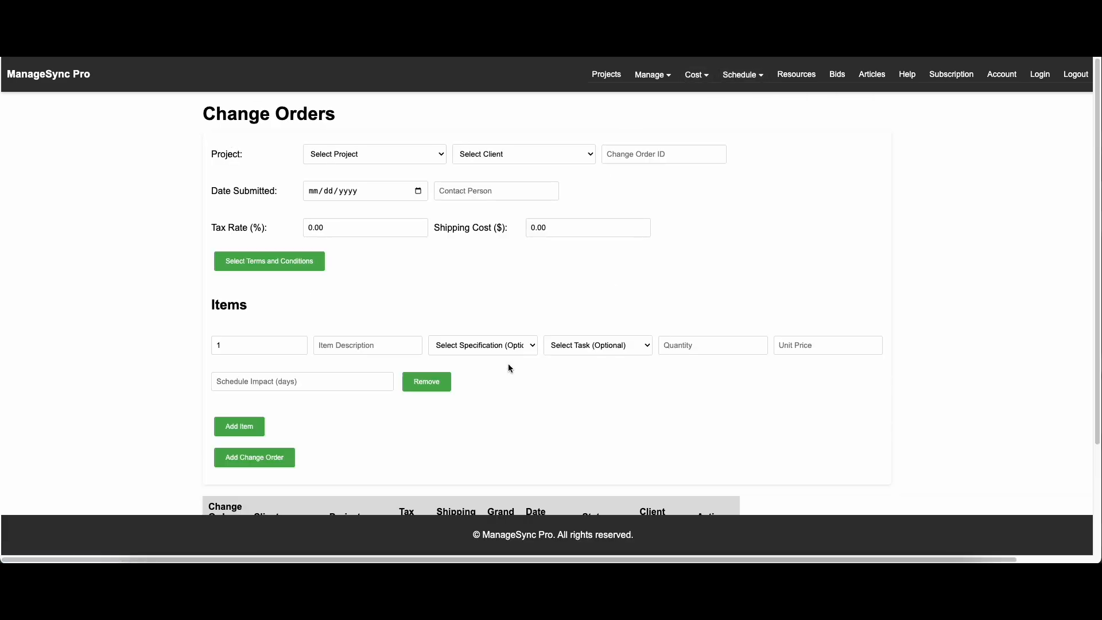
pyautogui.scroll(-3, 683, 407)
pyautogui.click(712, 430)
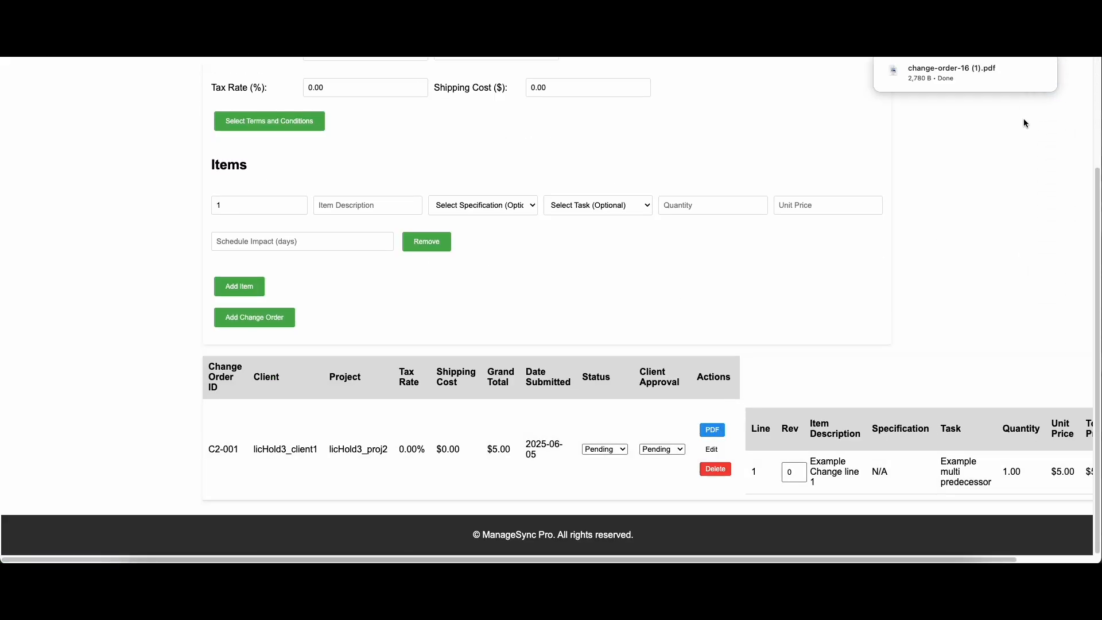
pyautogui.click(957, 74)
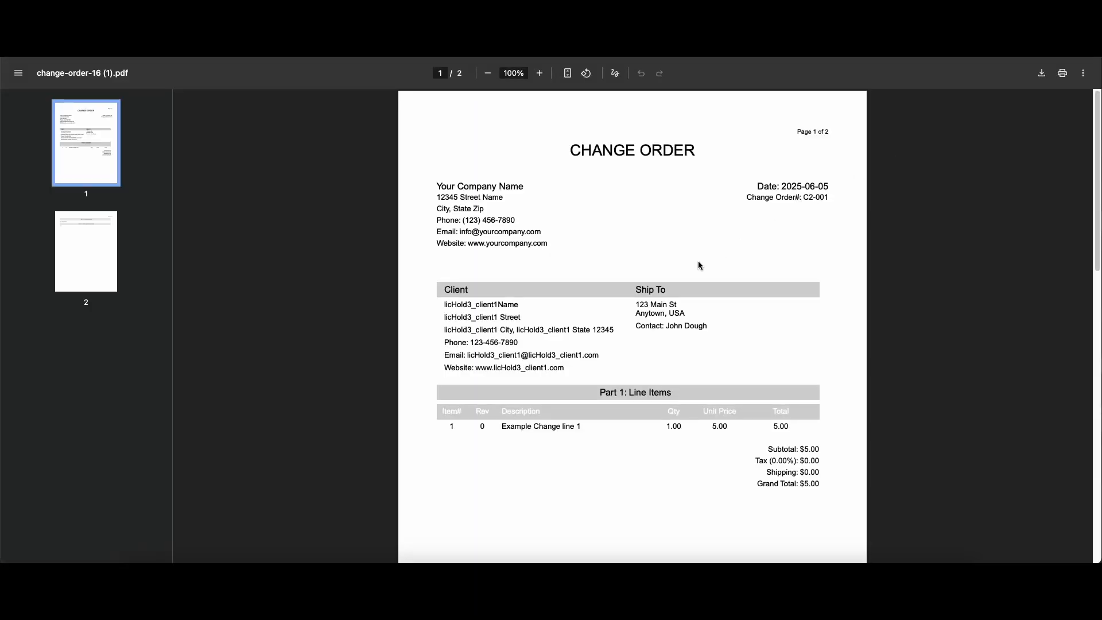
# - Review the Ship To block and the client's name, address, phone, email and website in the new PDF
pyautogui.moveTo(641, 306); pyautogui.dragTo(704, 328)
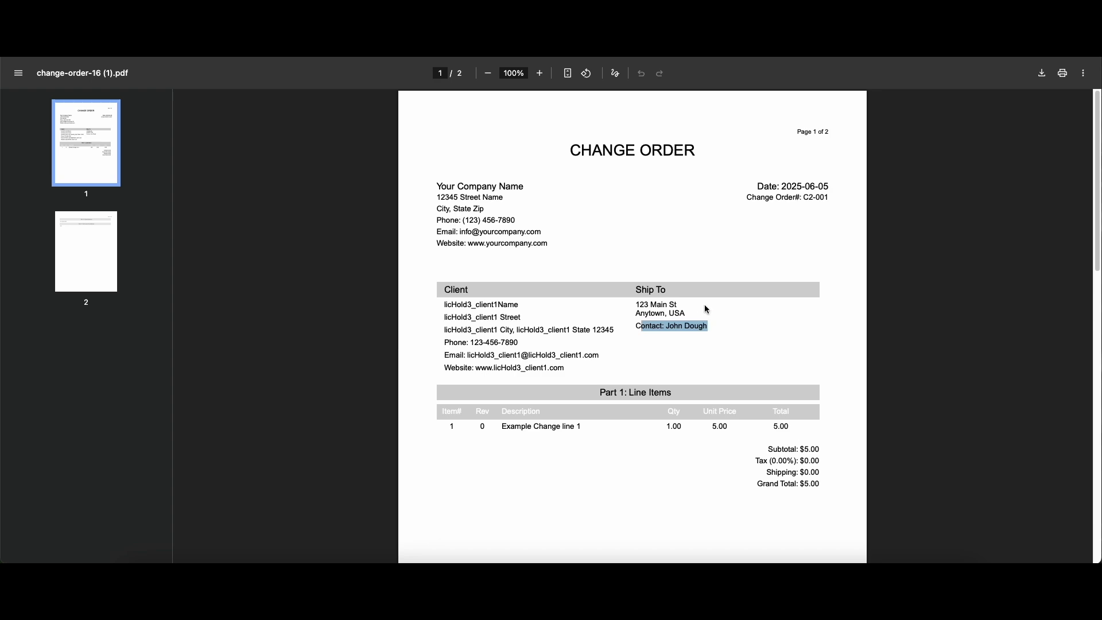
pyautogui.moveTo(449, 306); pyautogui.dragTo(505, 305)
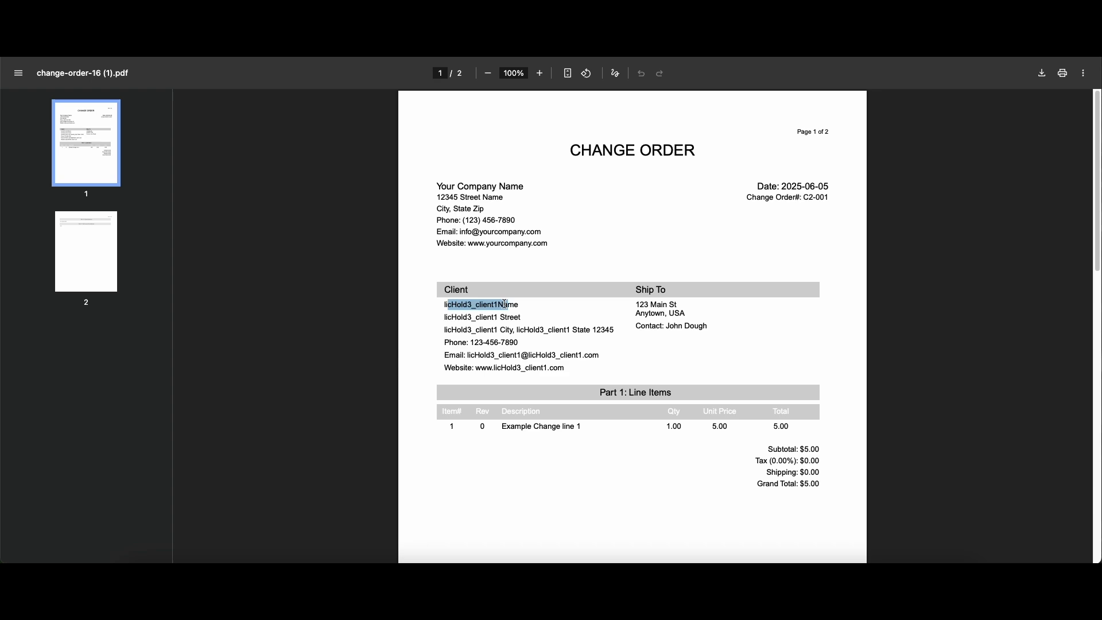
pyautogui.moveTo(505, 305); pyautogui.dragTo(522, 302)
pyautogui.moveTo(522, 316)
pyautogui.mouseDown()
pyautogui.moveTo(450, 328)
pyautogui.moveTo(519, 333)
pyautogui.mouseUp()
pyautogui.moveTo(606, 330); pyautogui.dragTo(554, 327)
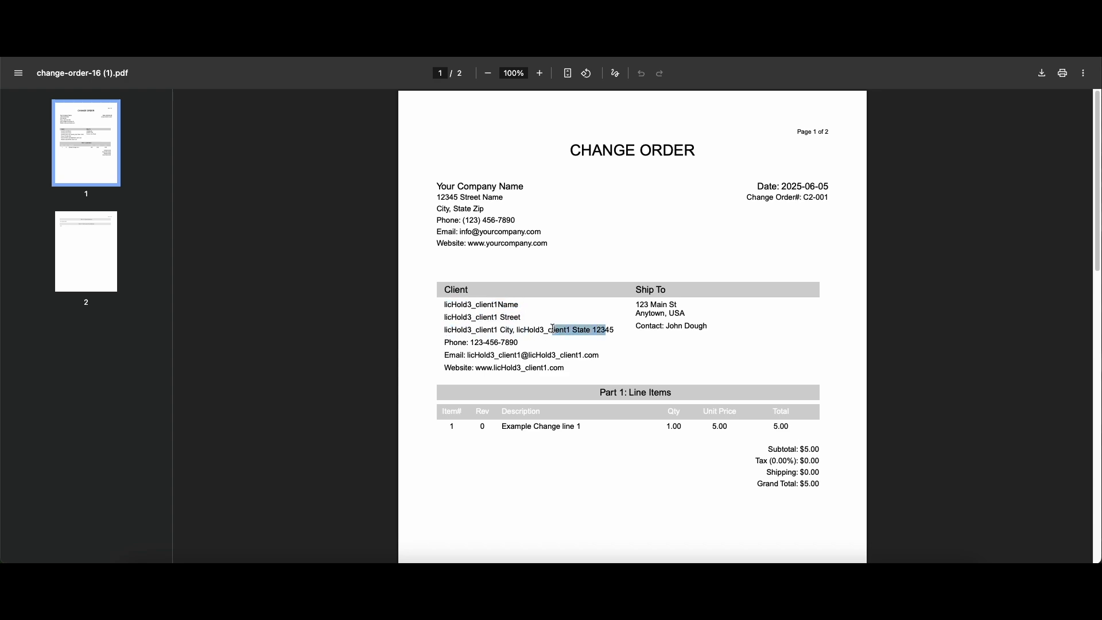
pyautogui.moveTo(451, 343); pyautogui.dragTo(529, 347)
pyautogui.moveTo(445, 355); pyautogui.dragTo(582, 374)
pyautogui.click(582, 376)
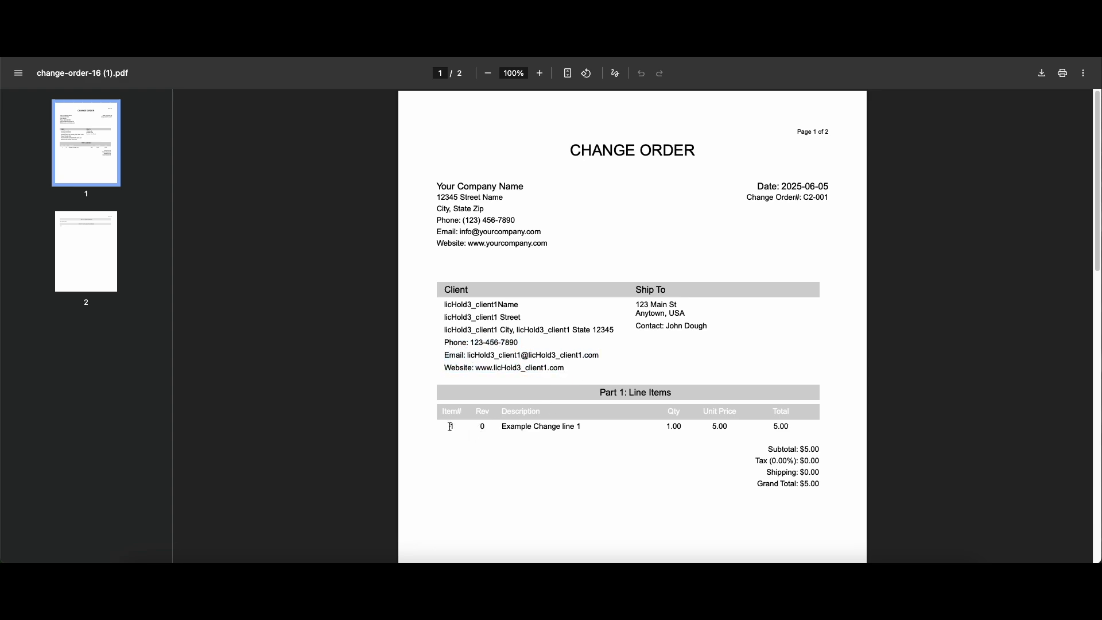
# - Review the item number, revision, description, quantity, unit price and total of the line item in Part 1
pyautogui.moveTo(452, 426); pyautogui.dragTo(570, 431)
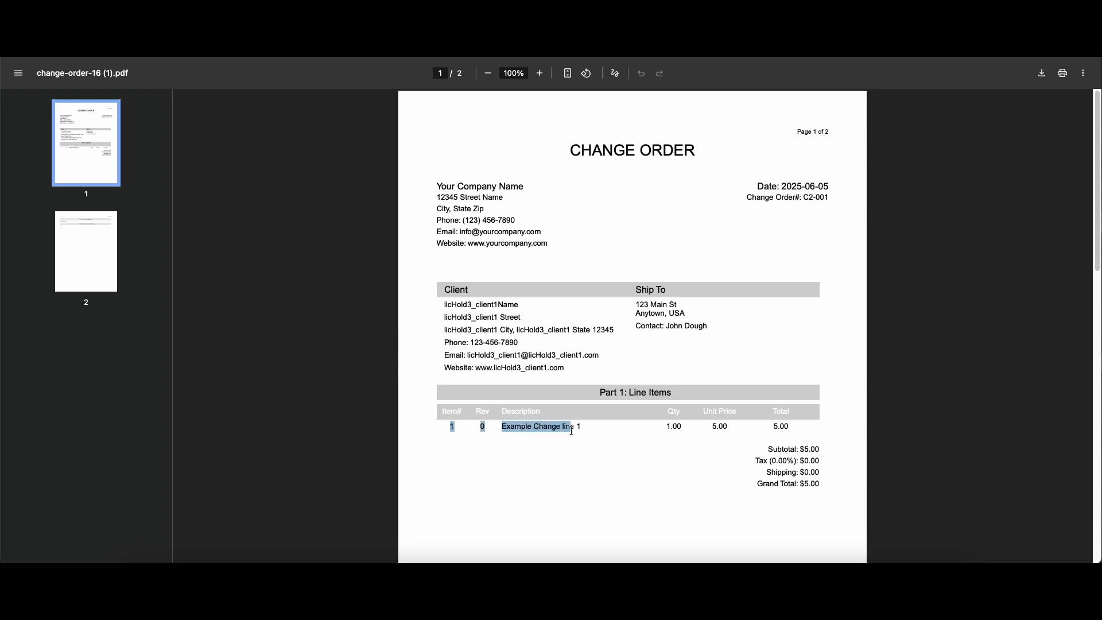
pyautogui.moveTo(666, 429); pyautogui.dragTo(776, 424)
pyautogui.click(713, 427)
pyautogui.click(816, 433)
# - Review the specifications and terms and conditions sections on page 2, and the subtotal on page 1
pyautogui.scroll(-10, 847, 375)
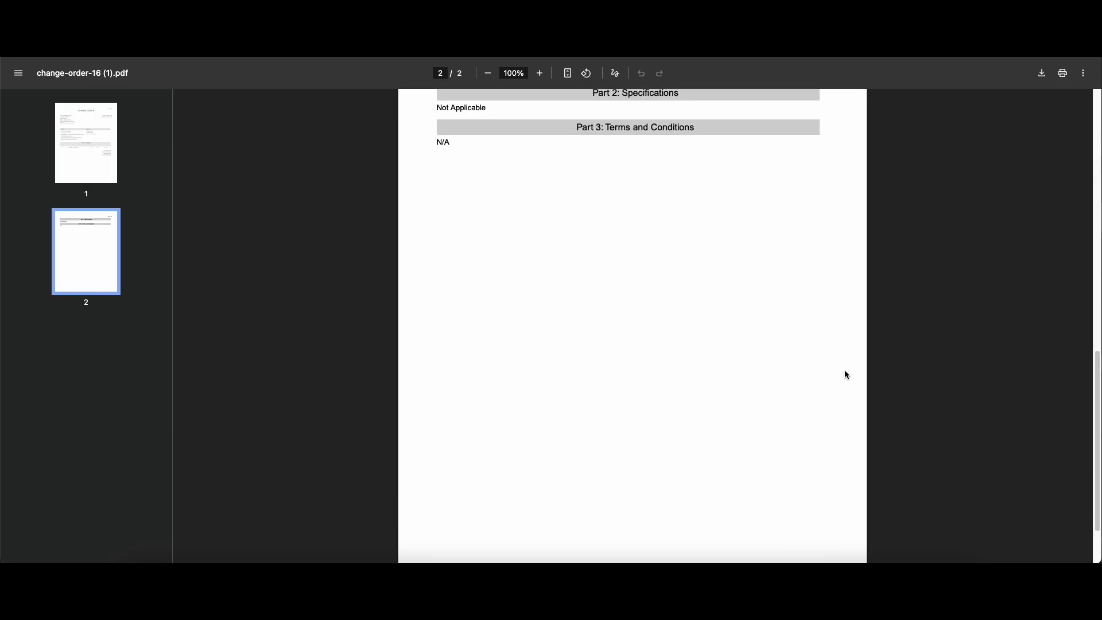
pyautogui.moveTo(440, 138); pyautogui.dragTo(497, 139)
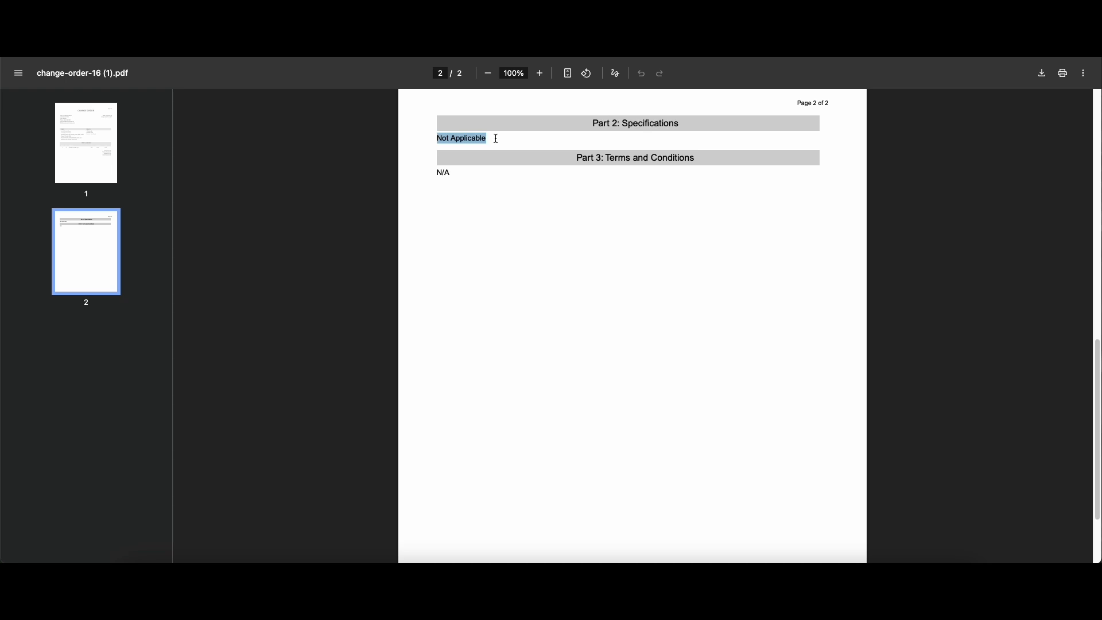
pyautogui.moveTo(593, 123); pyautogui.dragTo(660, 123)
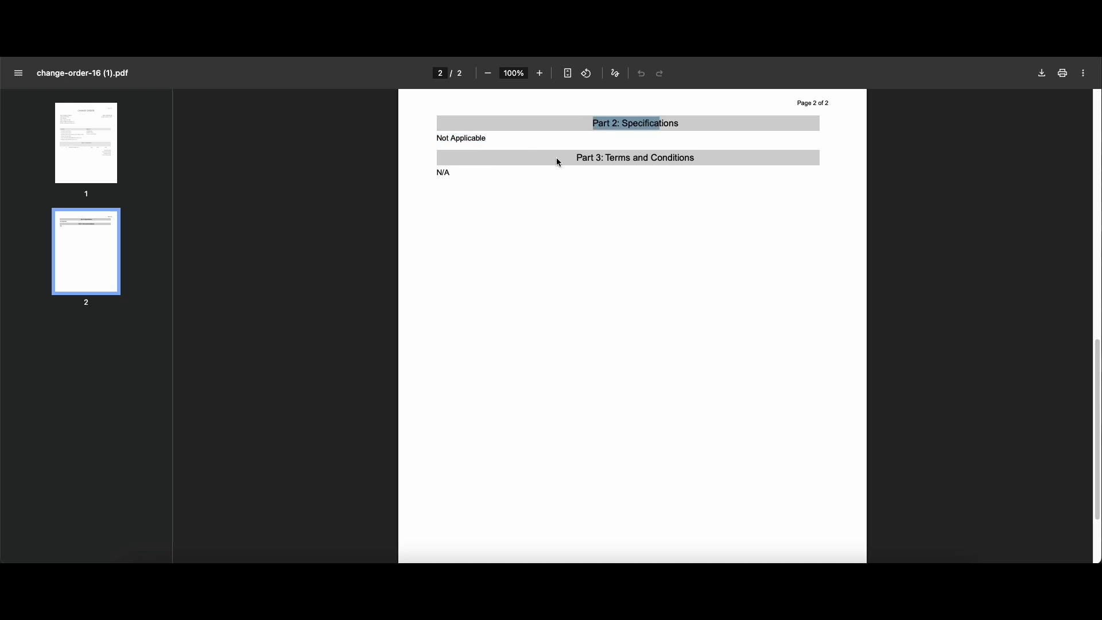
pyautogui.moveTo(577, 158); pyautogui.dragTo(698, 155)
pyautogui.scroll(10, 710, 214)
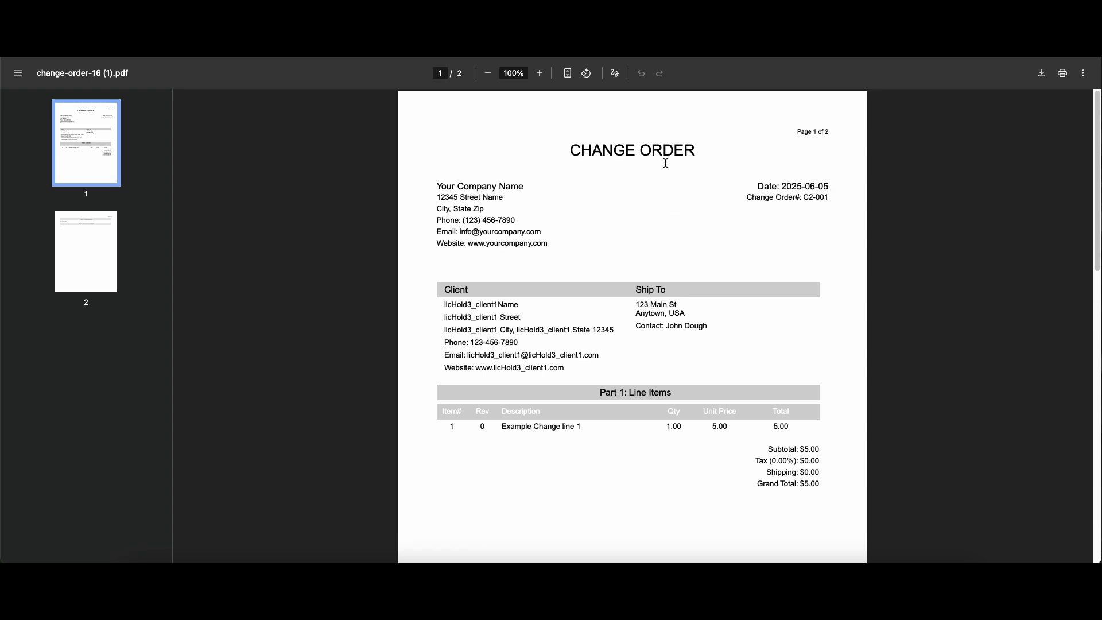
pyautogui.moveTo(785, 451); pyautogui.dragTo(818, 451)
pyautogui.click(818, 451)
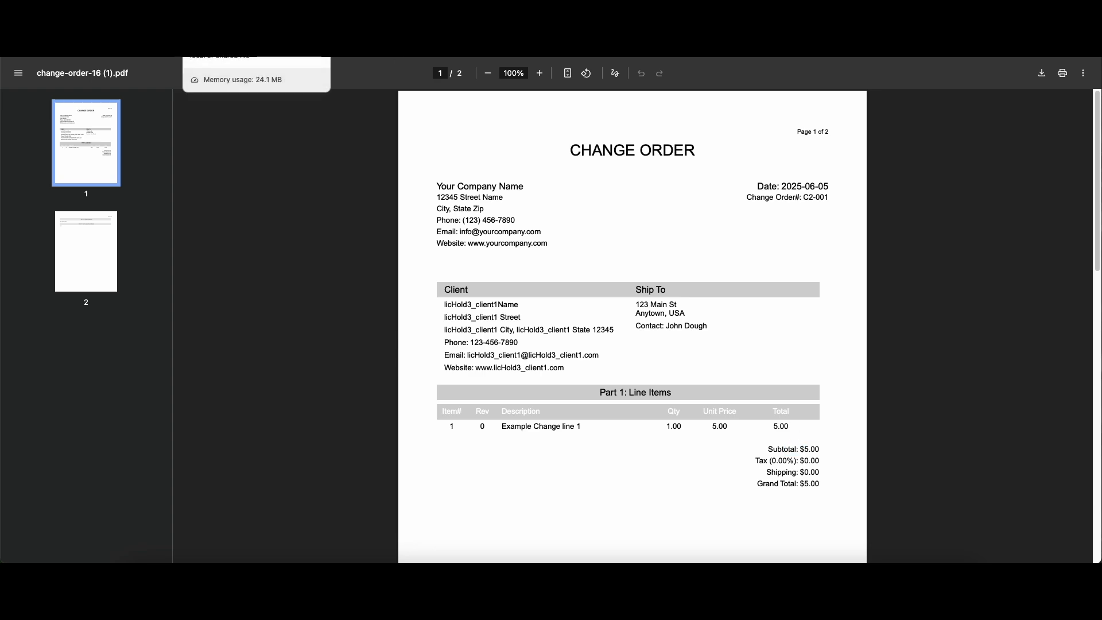
# - Open the Cost Tracker in its own window and arrange it side by side with the Change Orders window
pyautogui.click(310, 25)
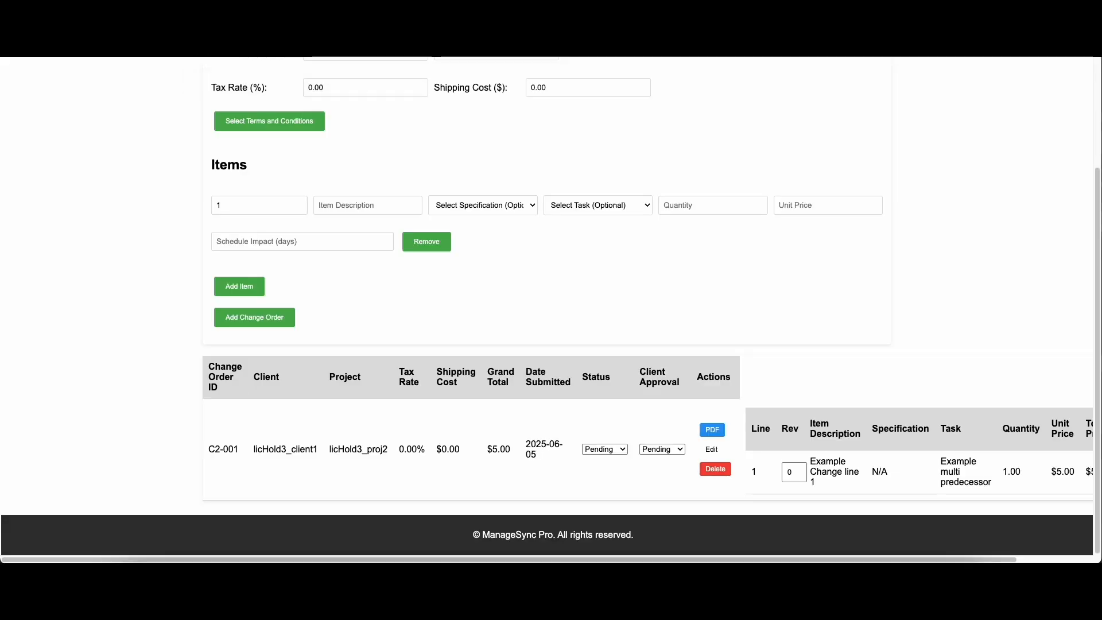
pyautogui.scroll(3, 533, 186)
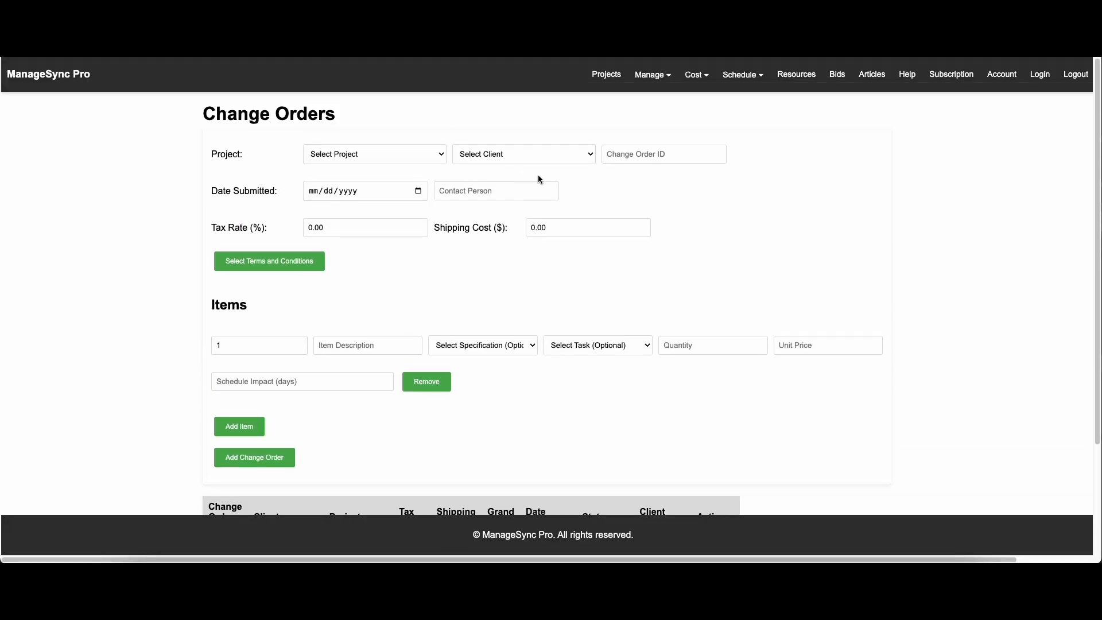
pyautogui.click(703, 83)
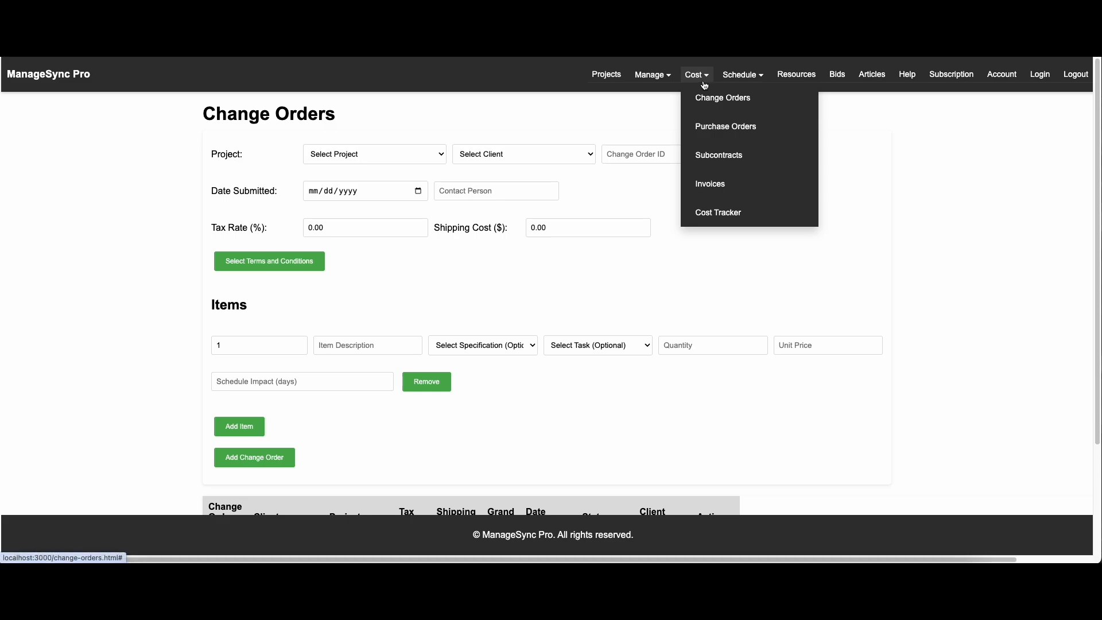
pyautogui.click(718, 212)
pyautogui.moveTo(369, 20); pyautogui.dragTo(441, 73)
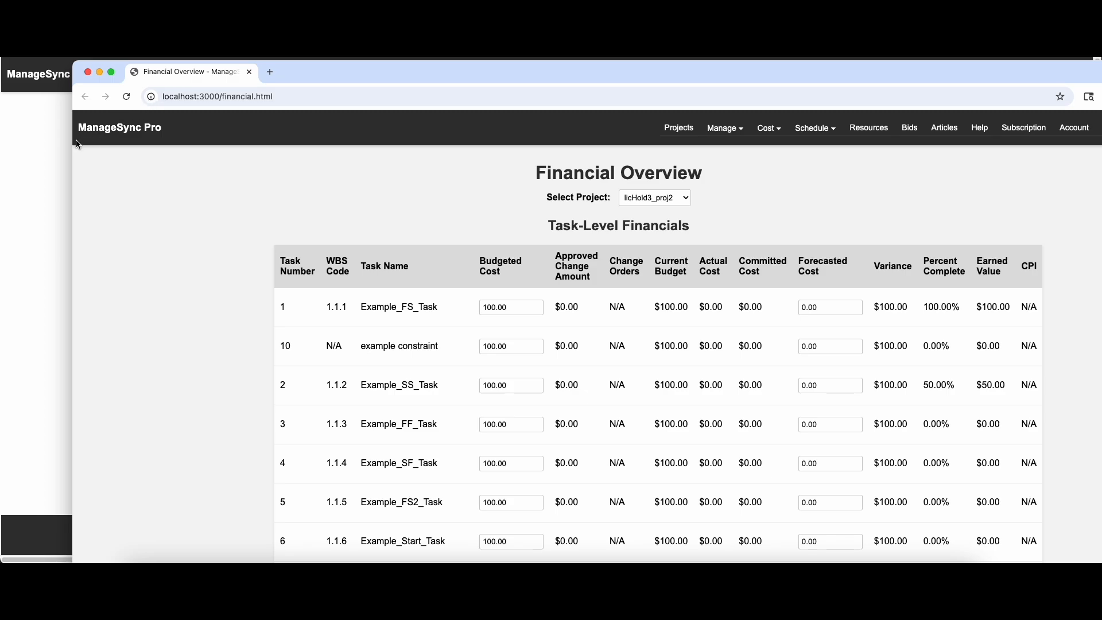
pyautogui.moveTo(71, 141); pyautogui.dragTo(554, 141)
pyautogui.moveTo(914, 77); pyautogui.dragTo(822, 24)
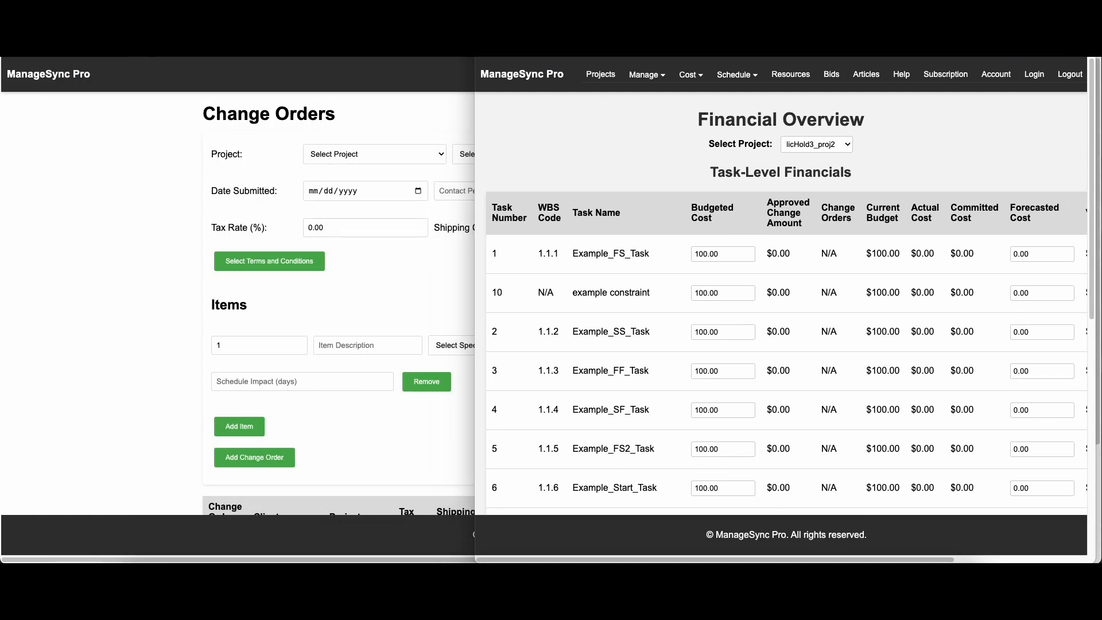
pyautogui.click(447, 29)
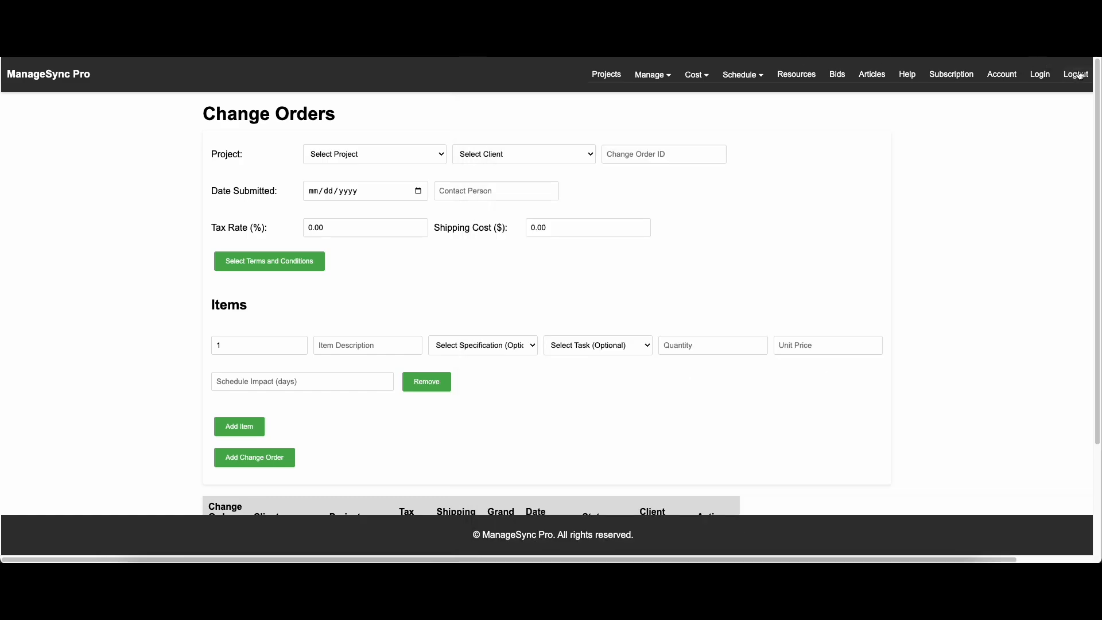
pyautogui.moveTo(1096, 73); pyautogui.dragTo(491, 342)
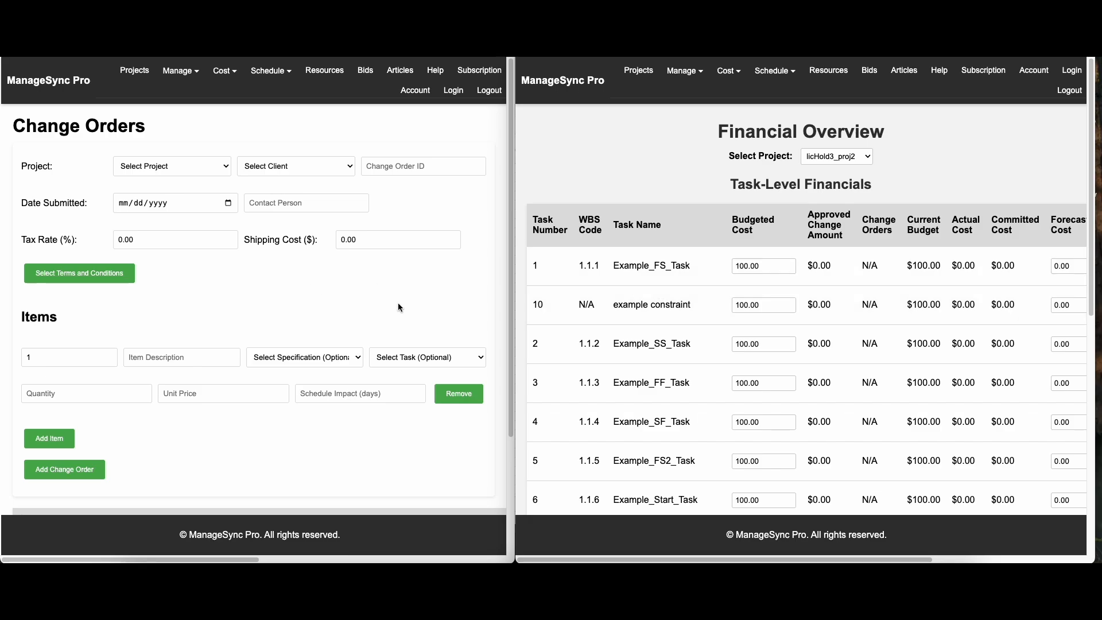
# - Set both the status and the client approval of the licHold3_proj2 change order to Approved
pyautogui.scroll(-3, 442, 357)
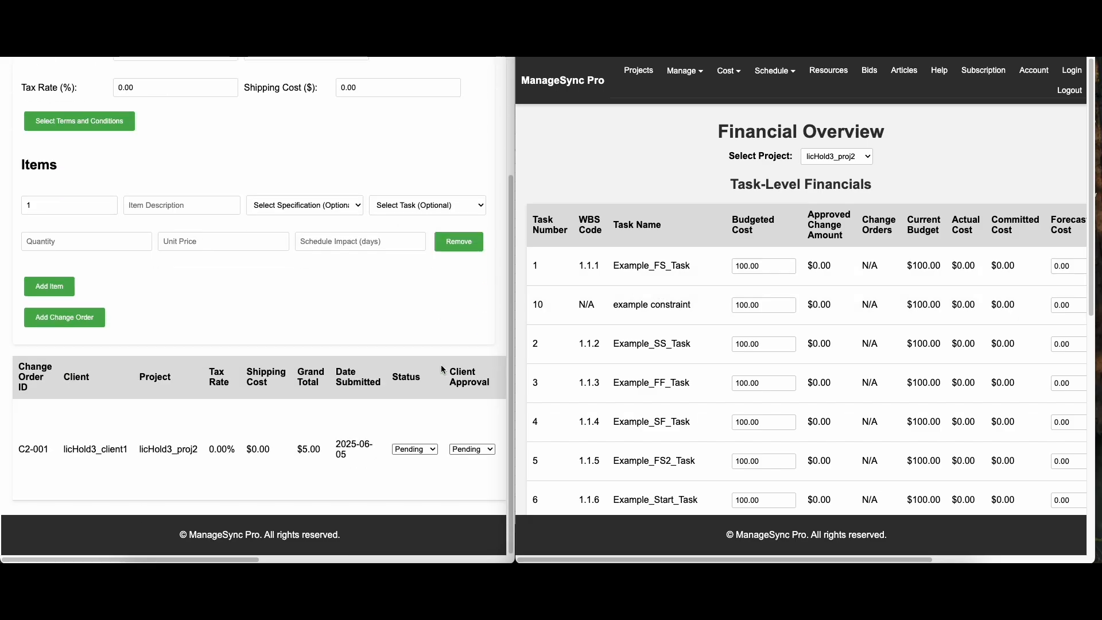
pyautogui.click(425, 453)
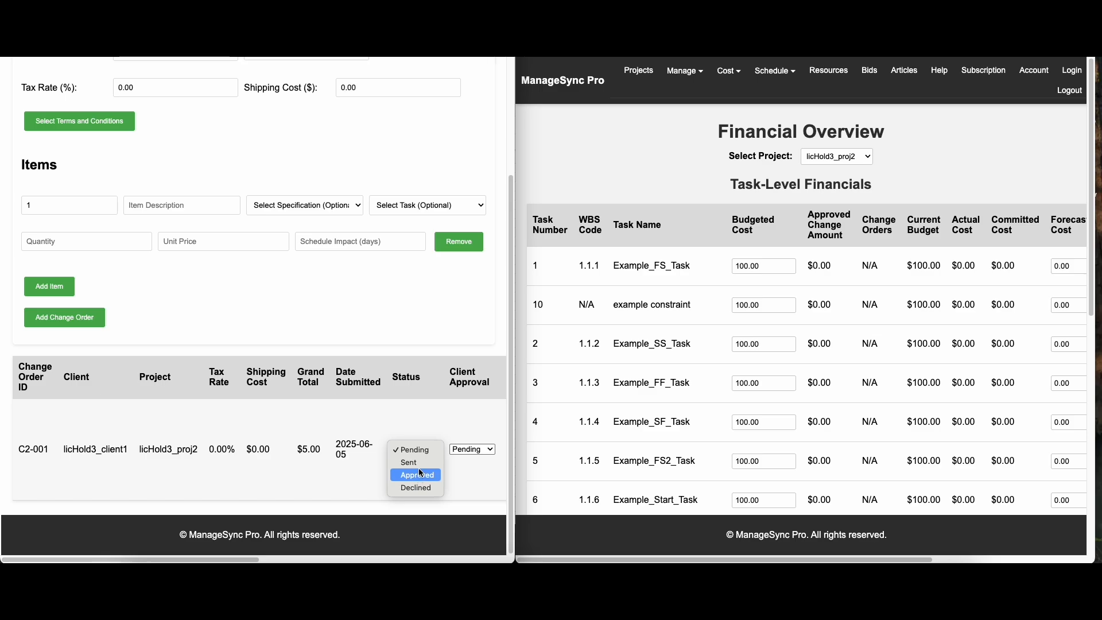
pyautogui.click(419, 476)
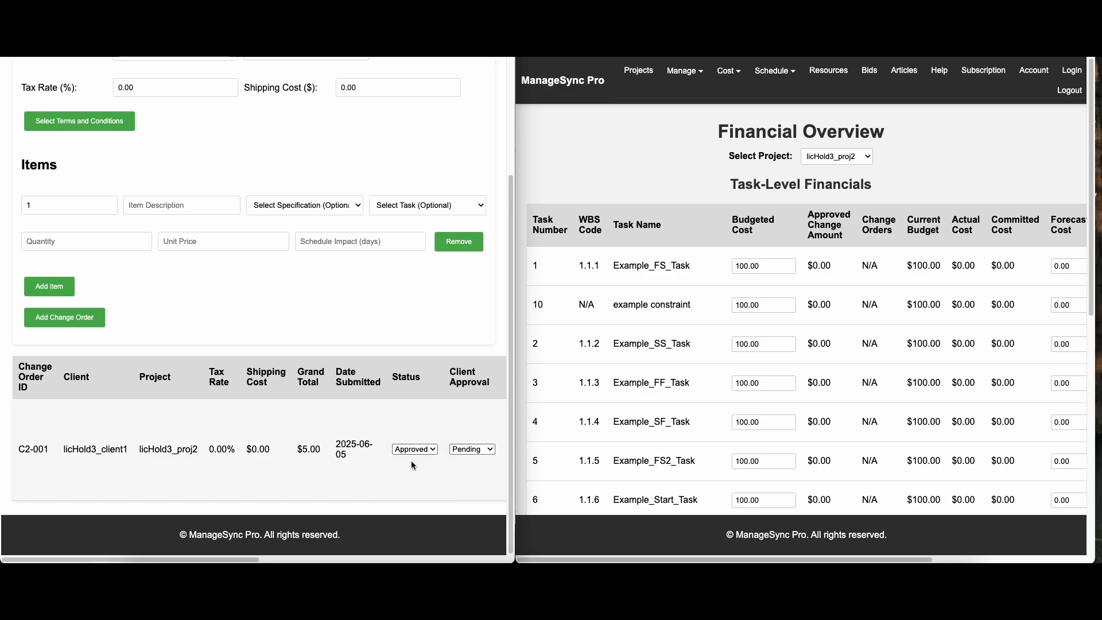
pyautogui.click(472, 449)
pyautogui.click(479, 468)
# - Examine the current budget and approved change amount of the Example multi predecessor task in the Cost Tracker
pyautogui.scroll(-1, 710, 343)
pyautogui.scroll(-5, 709, 343)
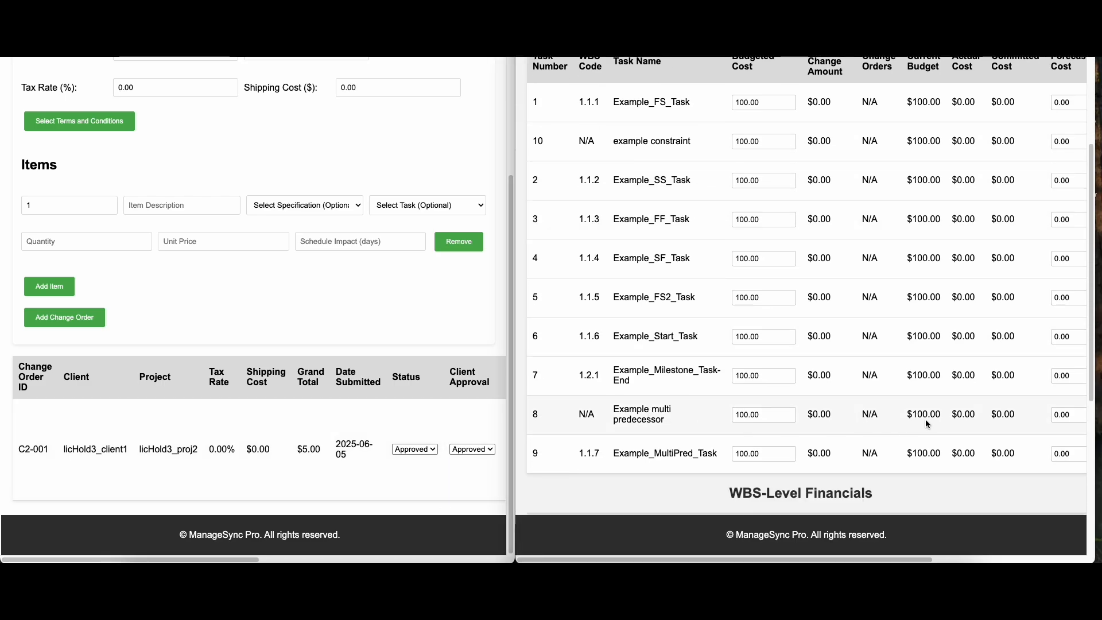
pyautogui.moveTo(936, 414); pyautogui.dragTo(908, 415)
pyautogui.moveTo(830, 415); pyautogui.dragTo(815, 414)
pyautogui.moveTo(809, 416); pyautogui.dragTo(806, 415)
pyautogui.scroll(2, 595, 154)
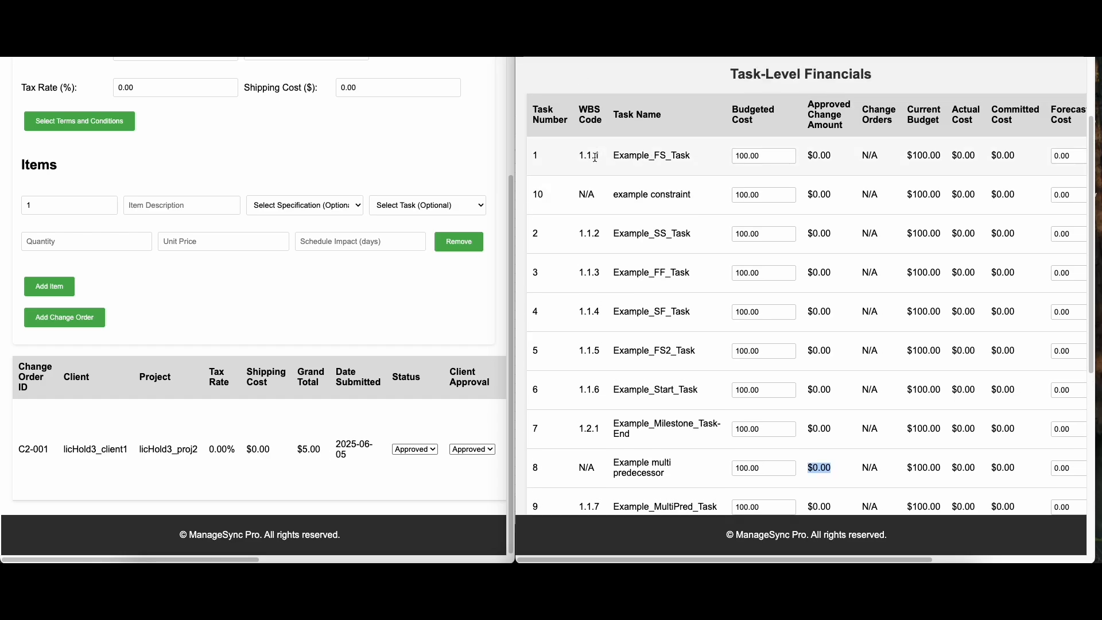
# - Reload the Cost Tracker and check the approved change amount of the Example multi predecessor task
pyautogui.scroll(-3, 595, 154)
pyautogui.click(576, 46)
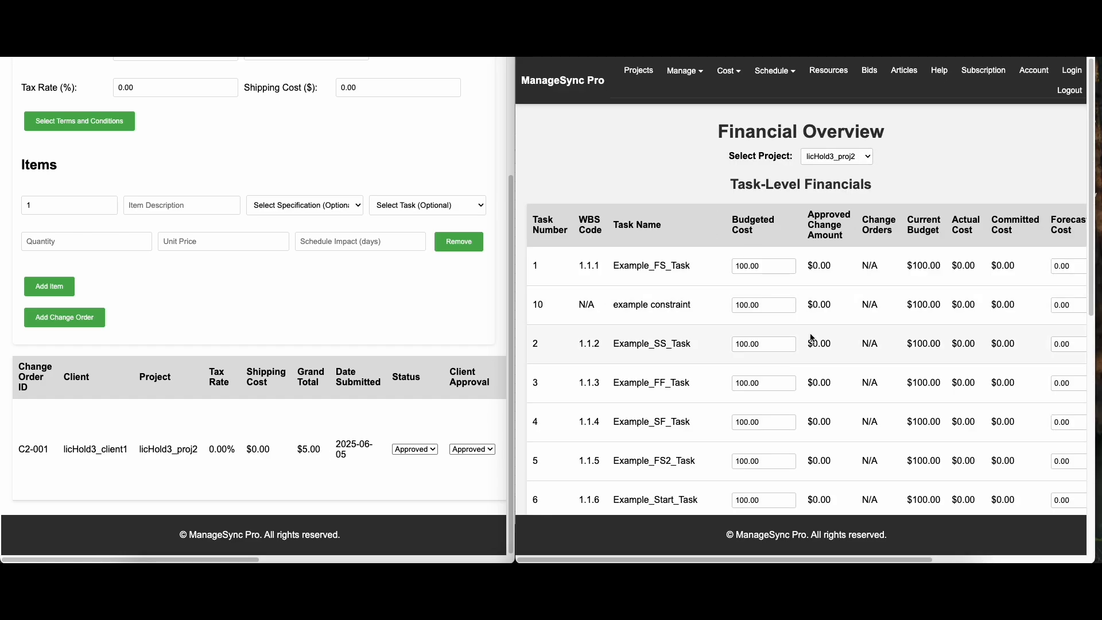
pyautogui.scroll(-6, 812, 339)
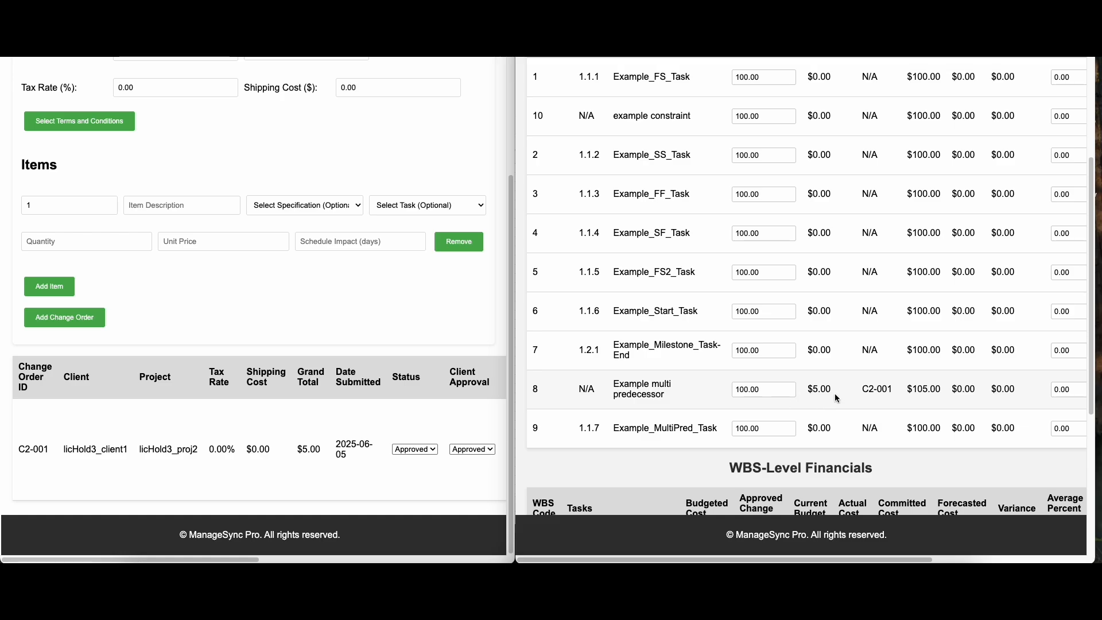
pyautogui.moveTo(833, 389); pyautogui.dragTo(808, 389)
pyautogui.scroll(-1, 829, 400)
pyautogui.scroll(4, 832, 402)
pyautogui.scroll(-1, 837, 406)
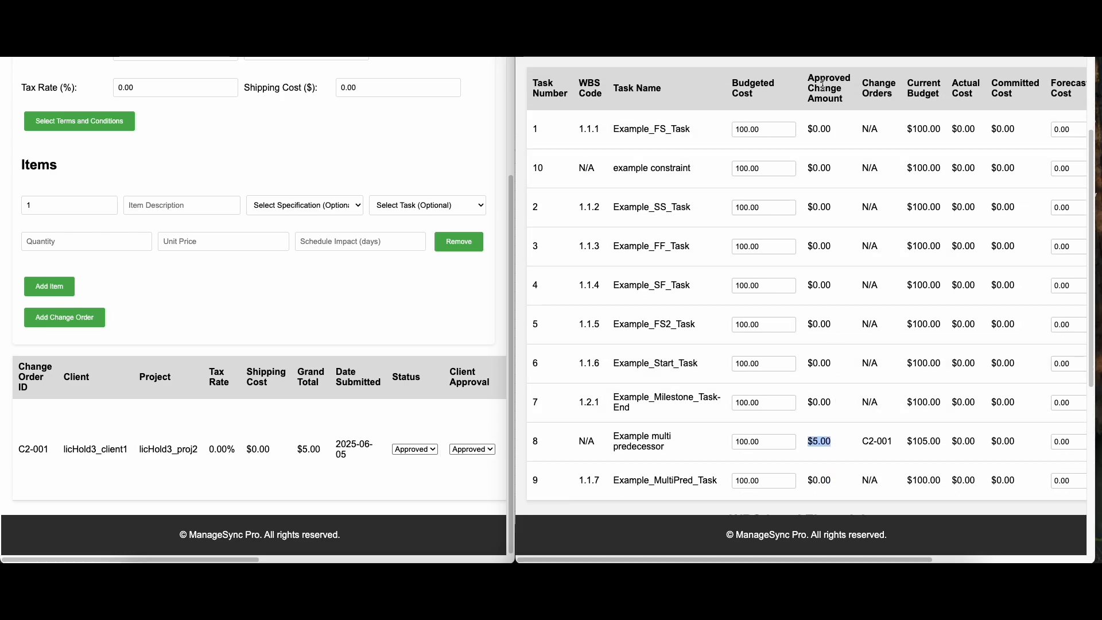
# - Review the status, client approval and available actions of the licHold3_proj2 change order in the Change Orders window
pyautogui.scroll(1, 402, 450)
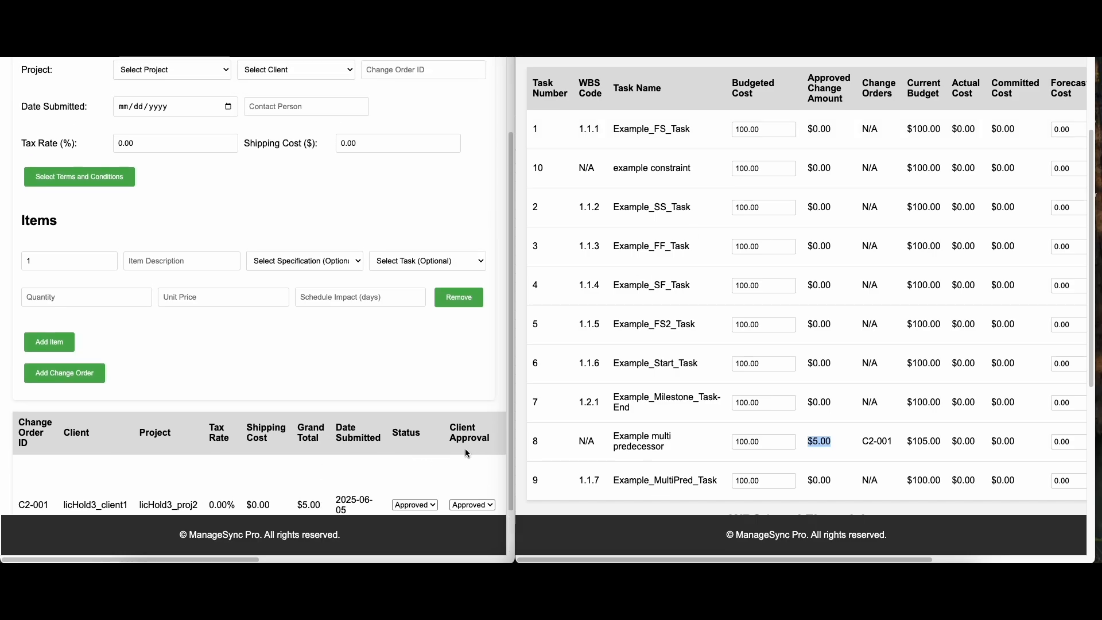
pyautogui.scroll(-1, 461, 457)
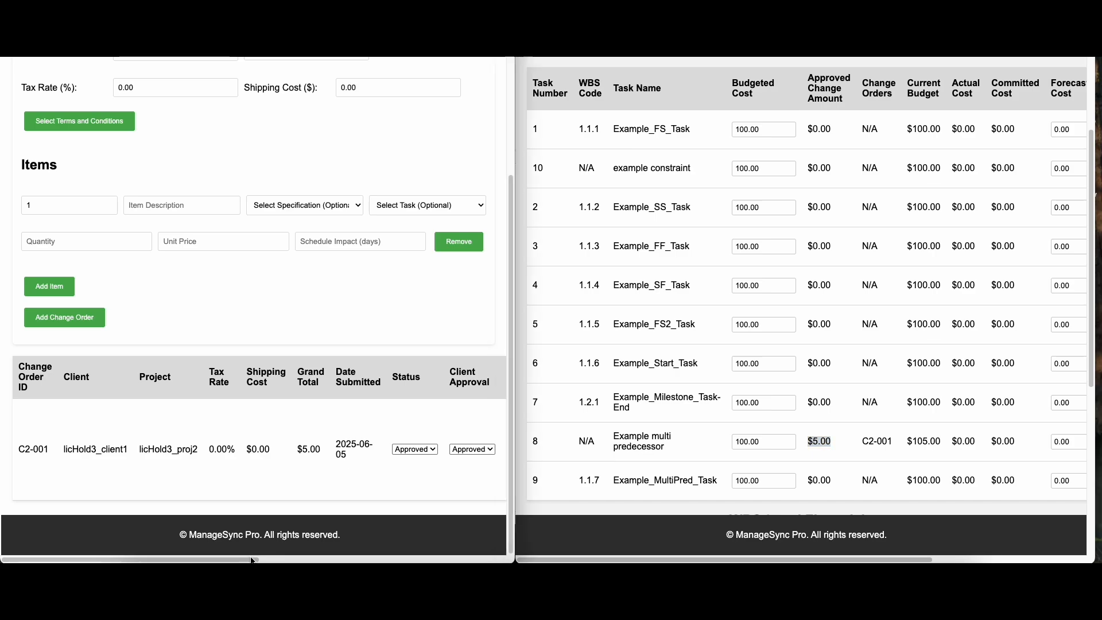
pyautogui.moveTo(253, 560); pyautogui.dragTo(294, 560)
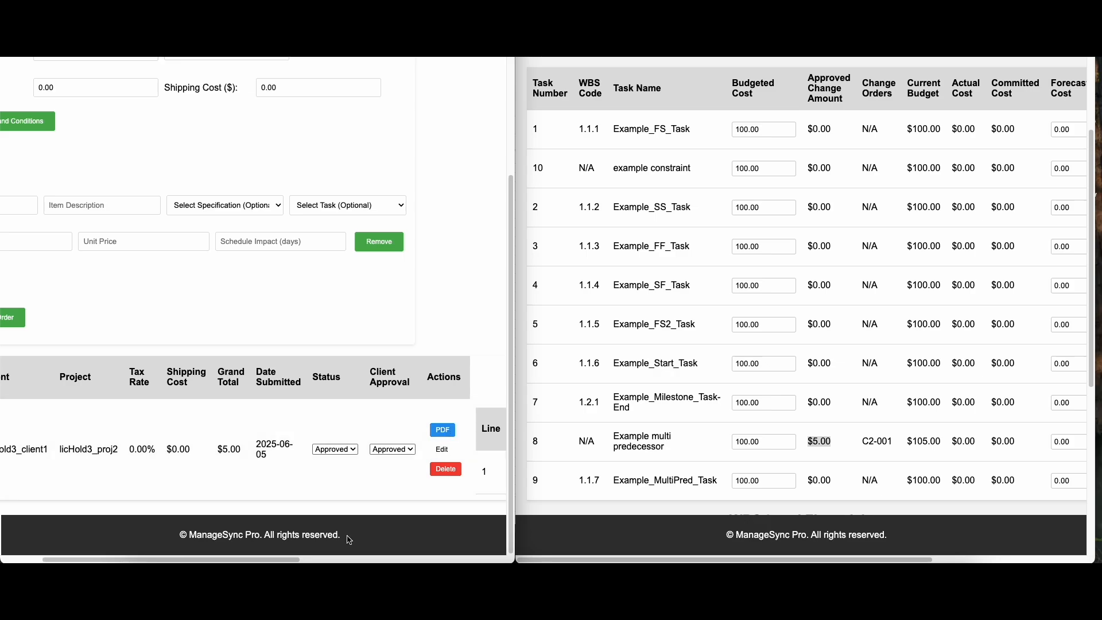
pyautogui.moveTo(289, 559); pyautogui.dragTo(248, 560)
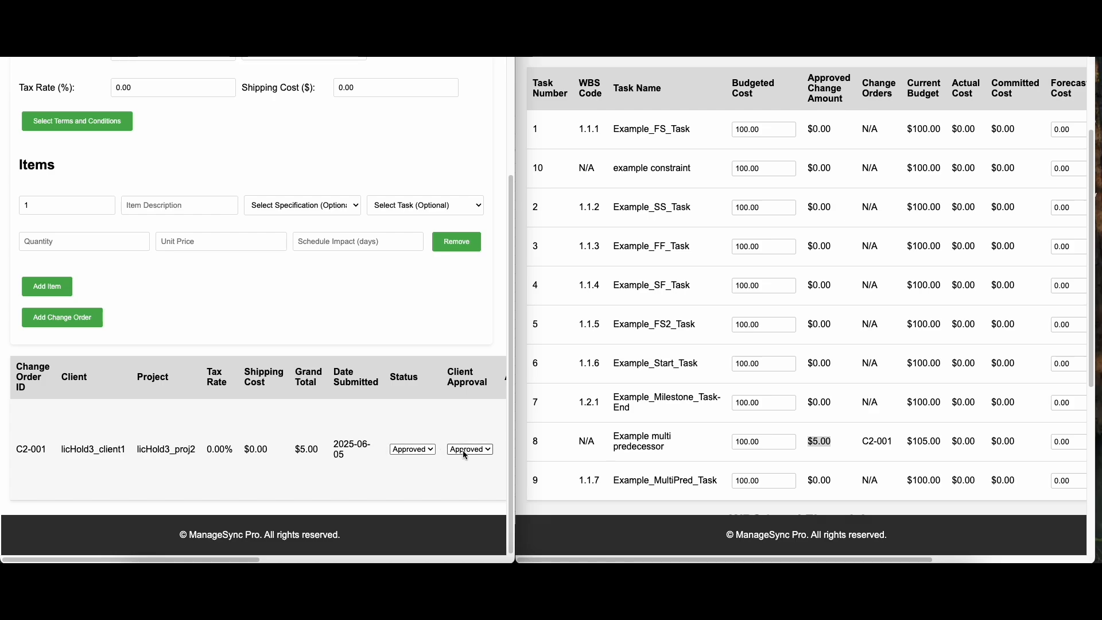
# - Examine the approved change amount, linked change order, current budget and actual cost of the Example multi predecessor task
pyautogui.click(851, 443)
pyautogui.moveTo(851, 443); pyautogui.dragTo(810, 443)
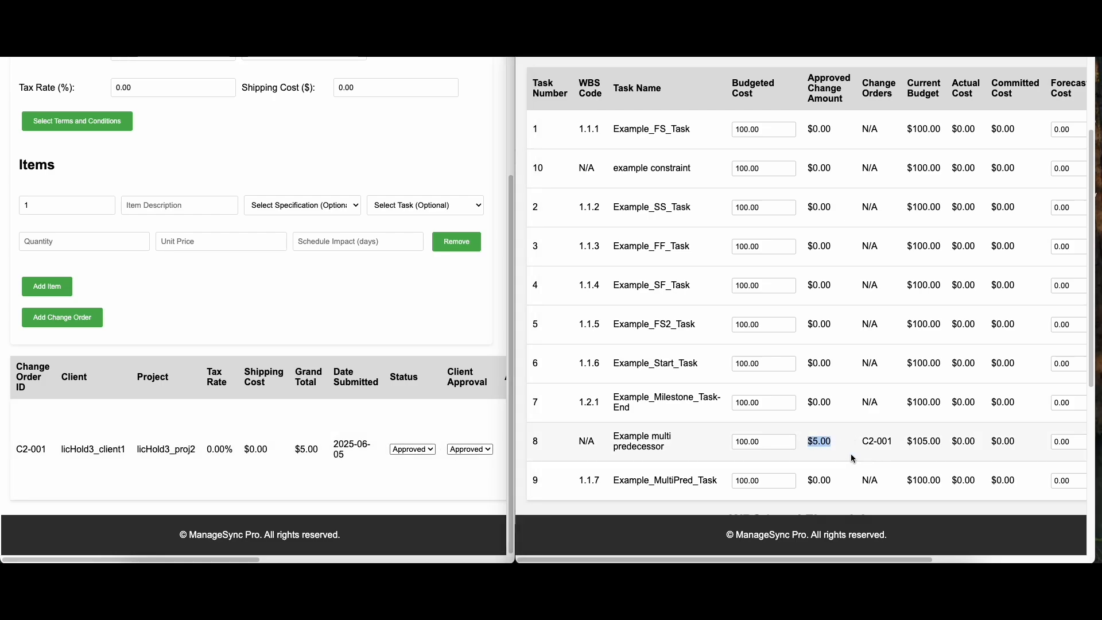
pyautogui.scroll(1, 848, 457)
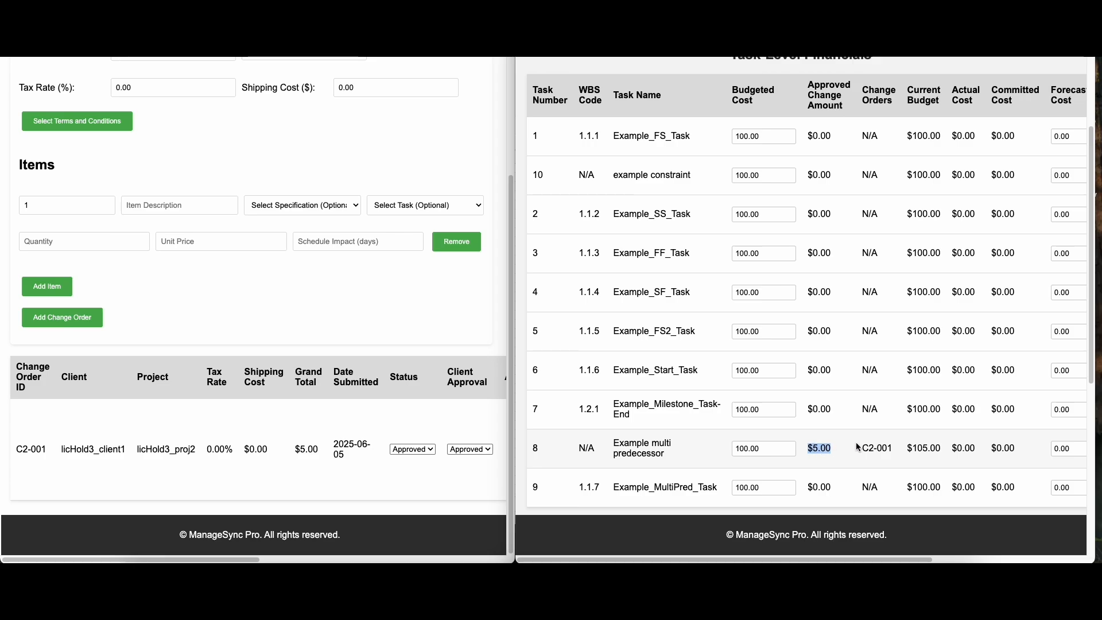
pyautogui.moveTo(941, 90); pyautogui.dragTo(913, 91)
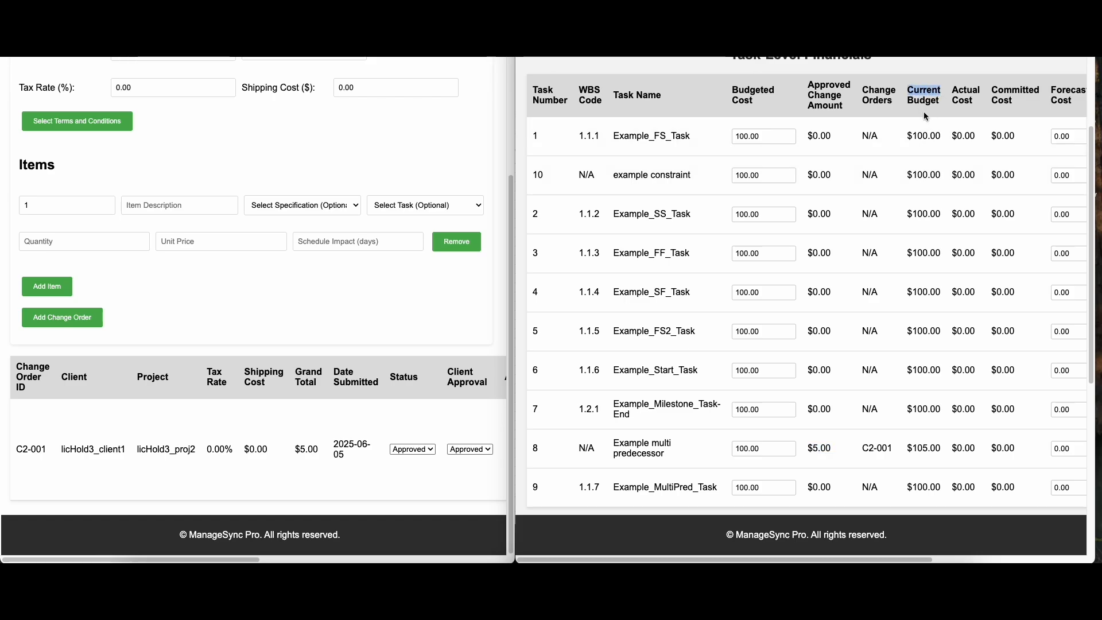
pyautogui.moveTo(942, 448); pyautogui.dragTo(907, 450)
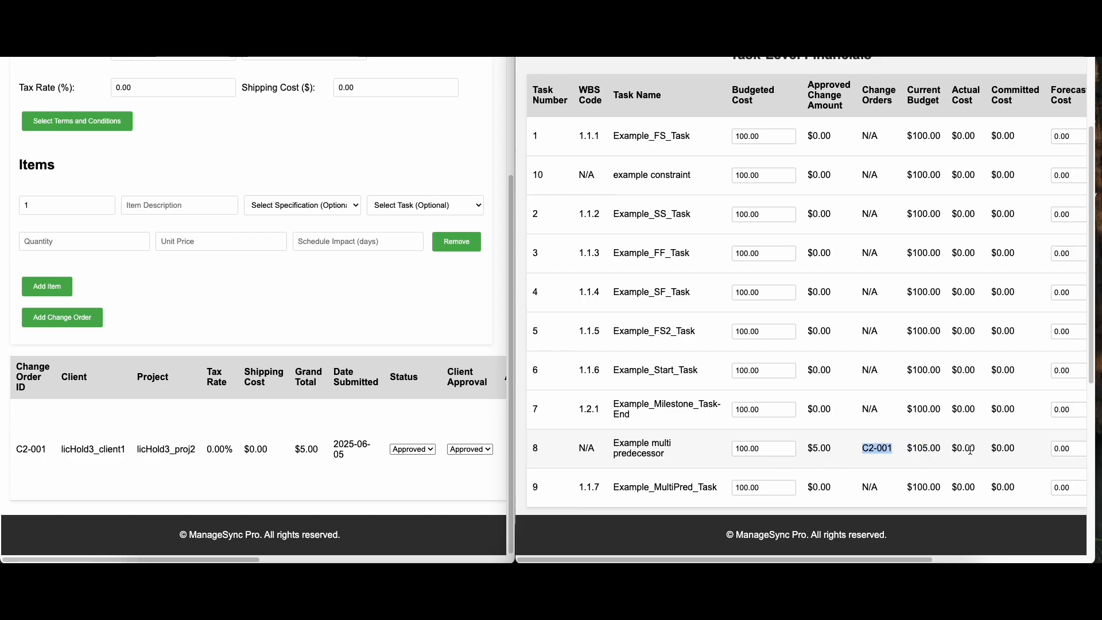
pyautogui.moveTo(978, 450); pyautogui.dragTo(953, 447)
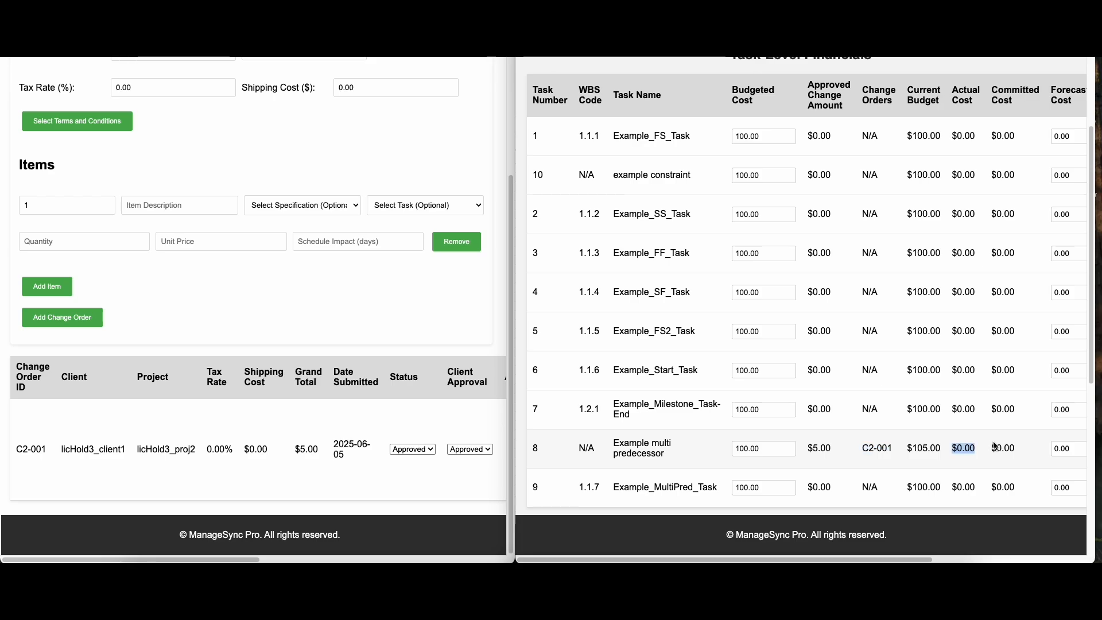
pyautogui.scroll(1, 996, 446)
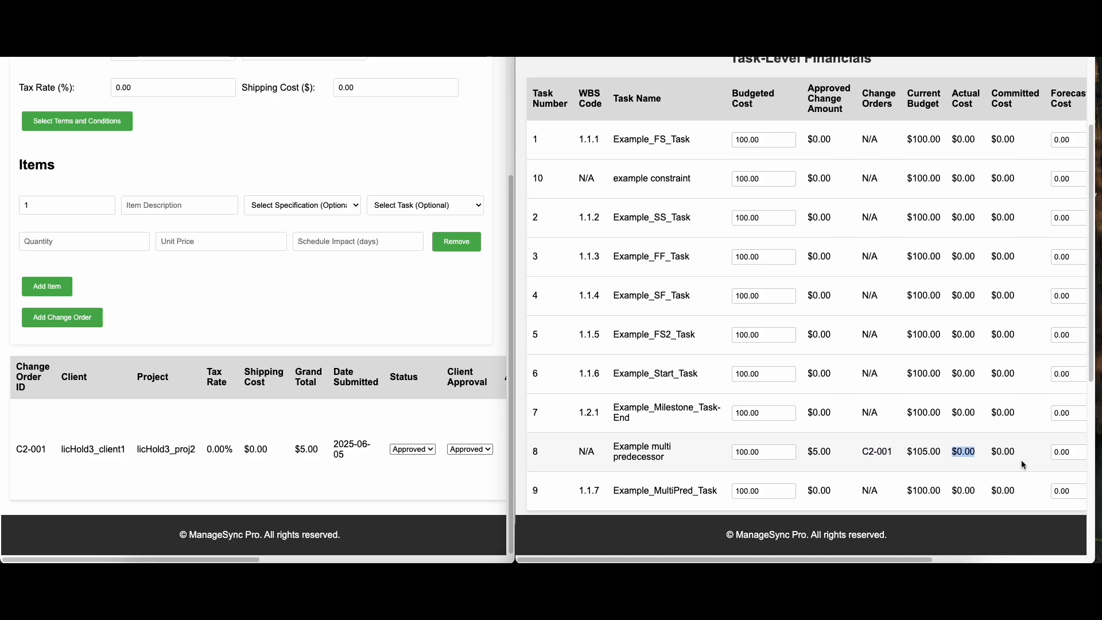
# - Open the Purchase Orders page in the Change Orders window
pyautogui.click(391, 320)
pyautogui.scroll(5, 390, 324)
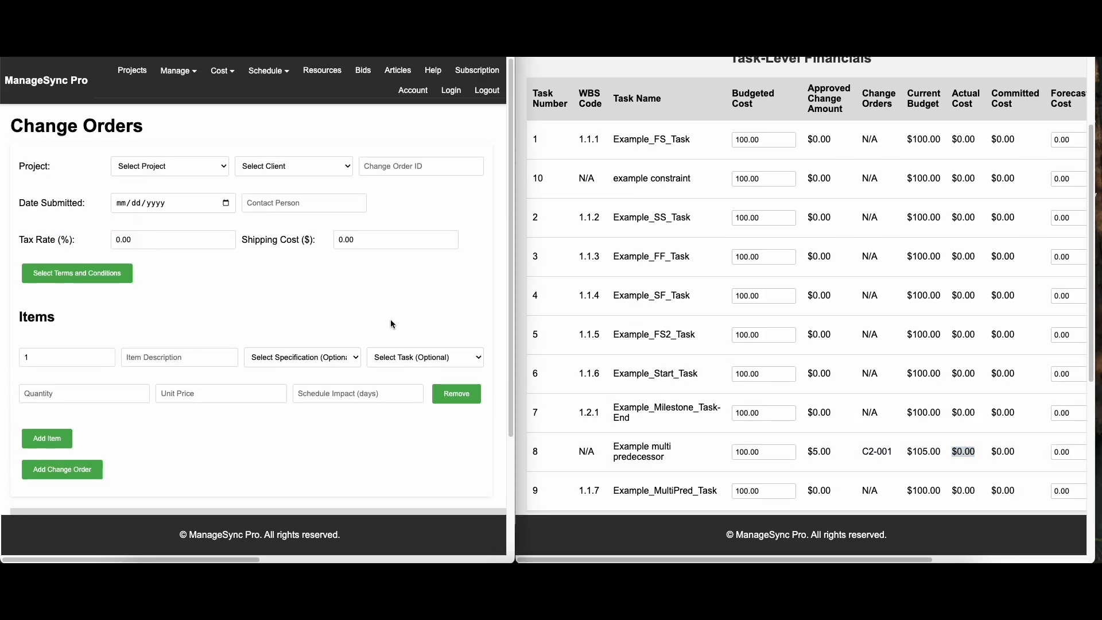
pyautogui.moveTo(200, 75)
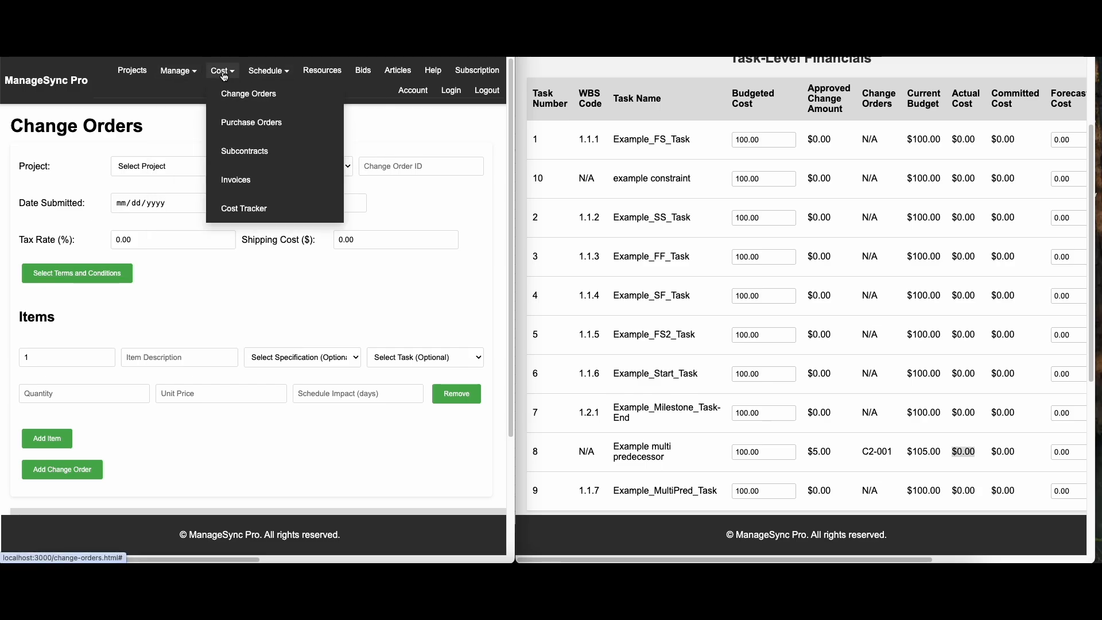
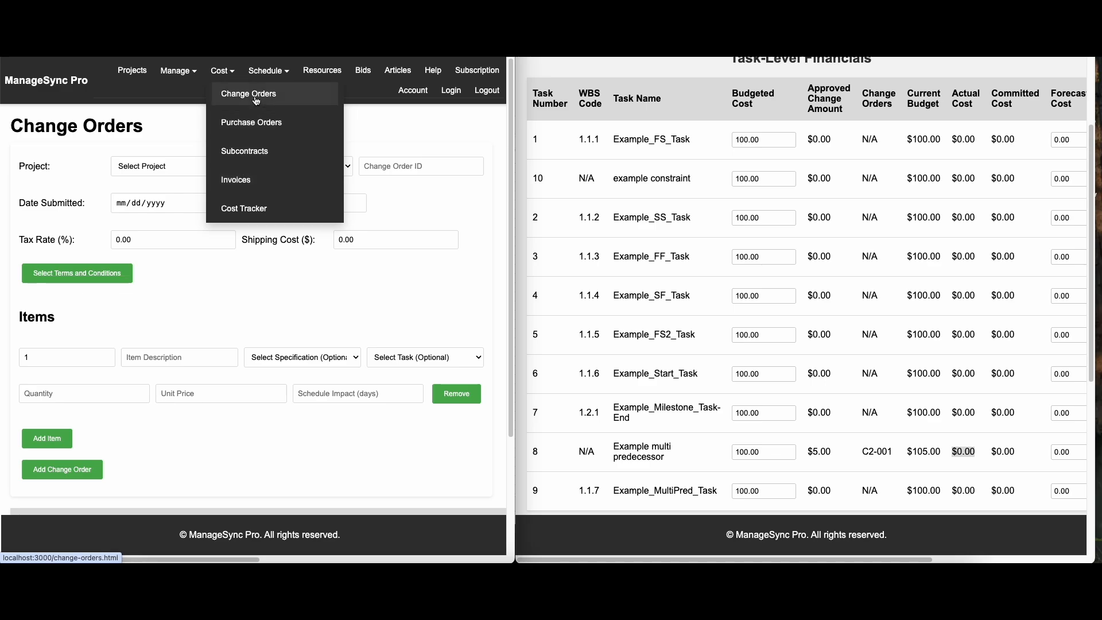
pyautogui.click(258, 124)
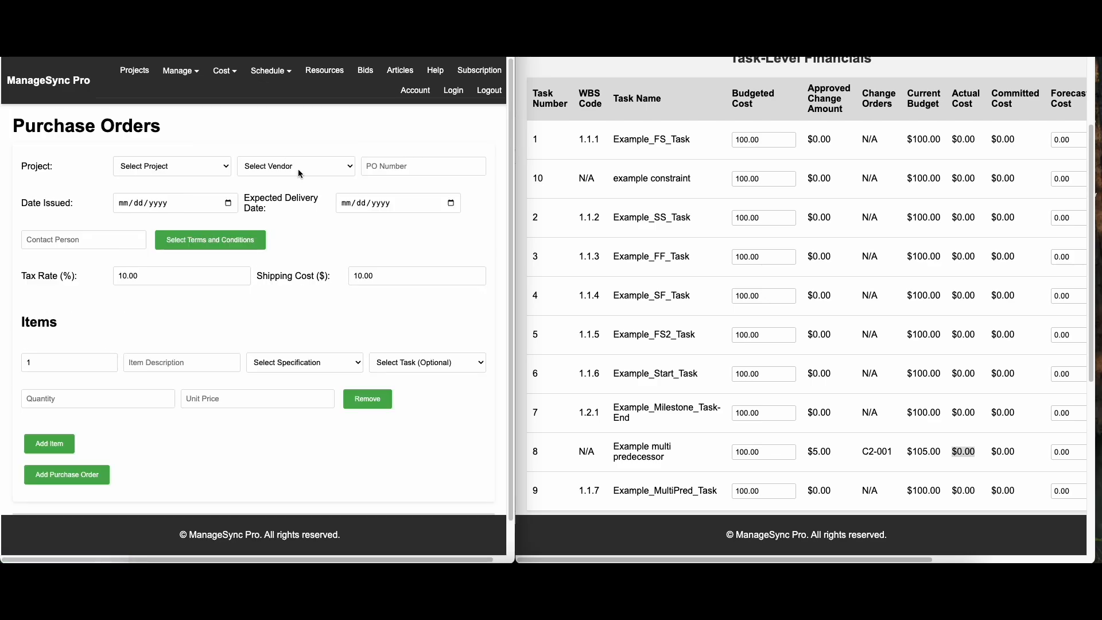
# - Assign the new purchase order to project licHold3_proj2 and vendor licHold3_vend1, and enter its PO number
pyautogui.click(160, 171)
pyautogui.click(160, 180)
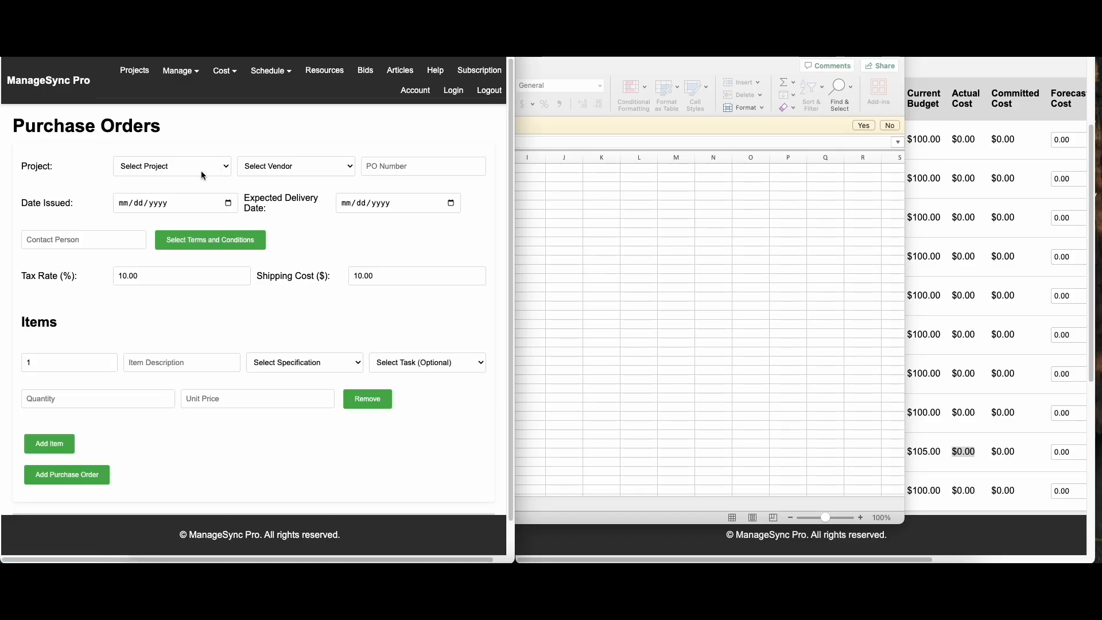
pyautogui.click(201, 170)
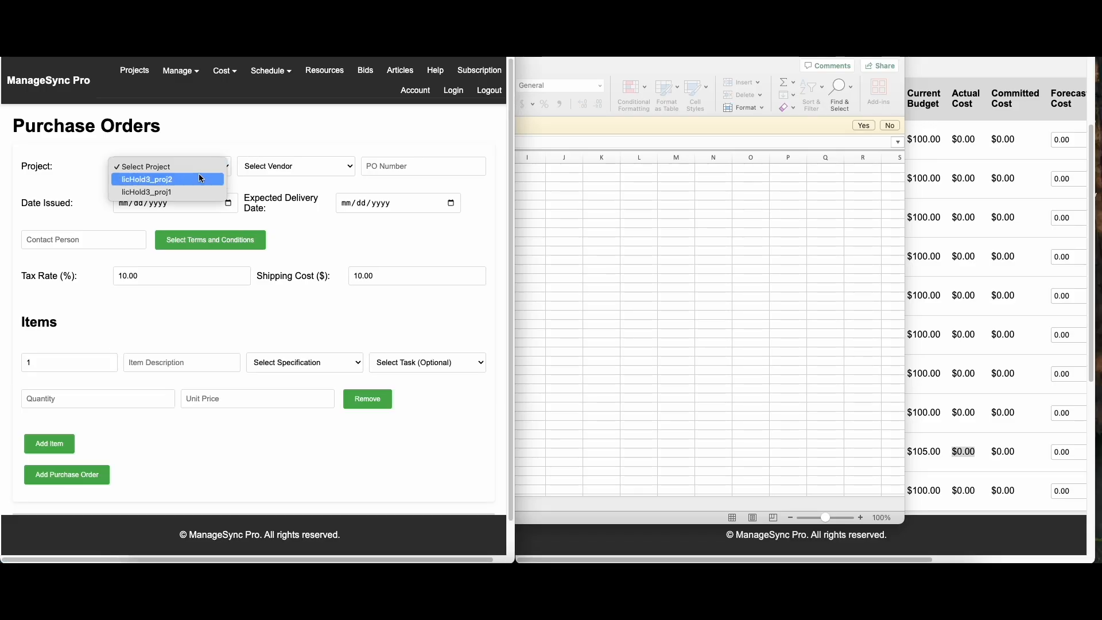
pyautogui.click(195, 180)
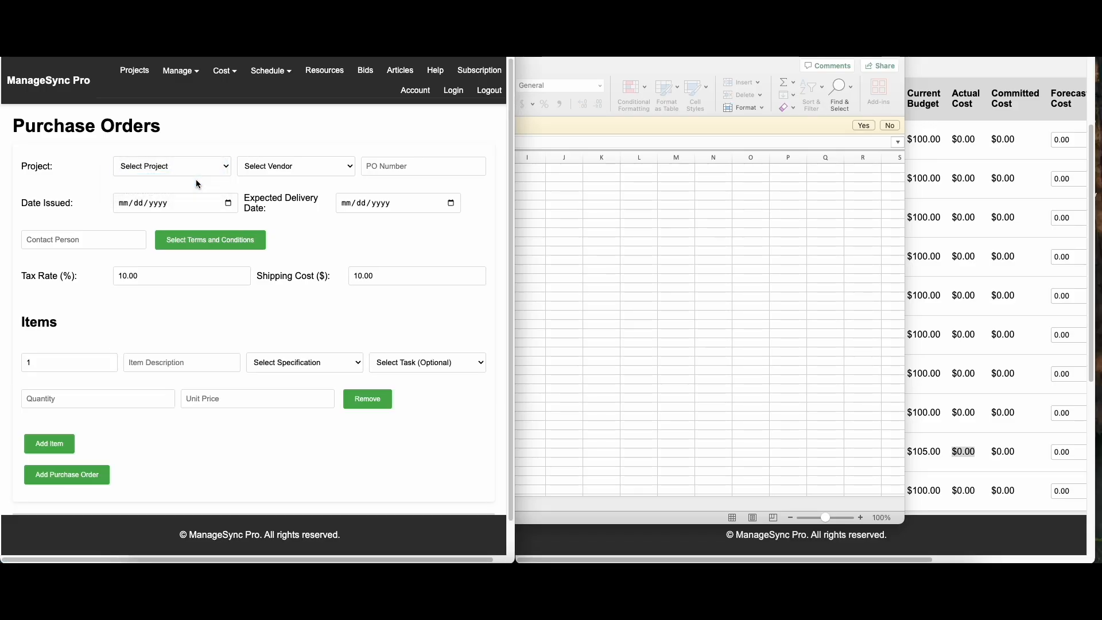
pyautogui.click(317, 167)
pyautogui.click(275, 180)
pyautogui.click(423, 166)
pyautogui.write('P2-00')
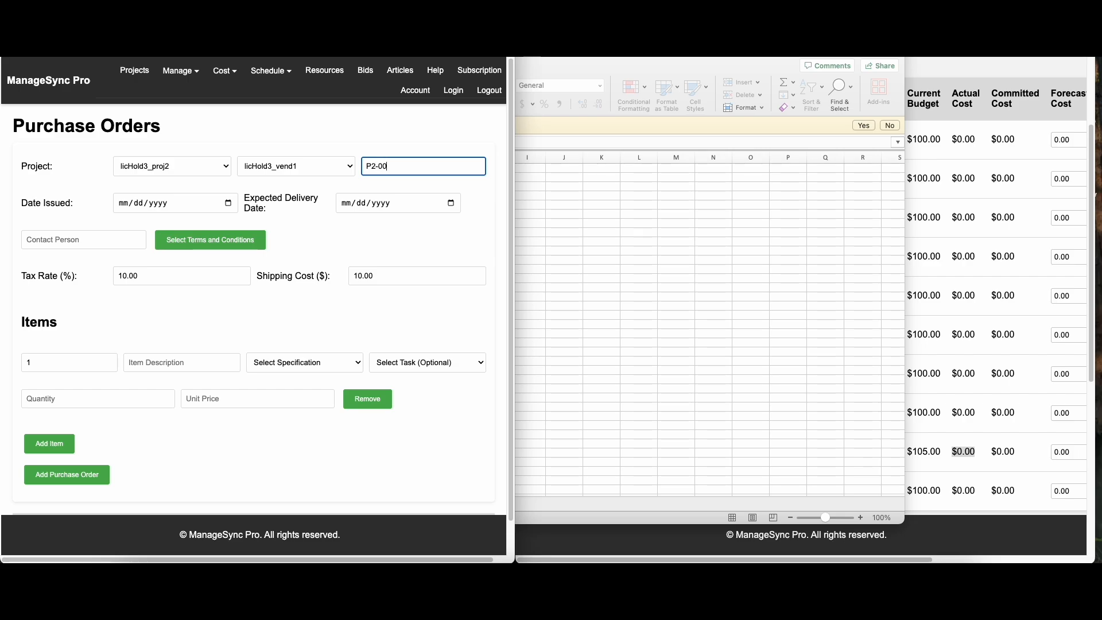
# - Set the purchase order's issue date to 06/05/2025 and its expected delivery date to 06/25/2025
pyautogui.click(228, 202)
pyautogui.click(190, 264)
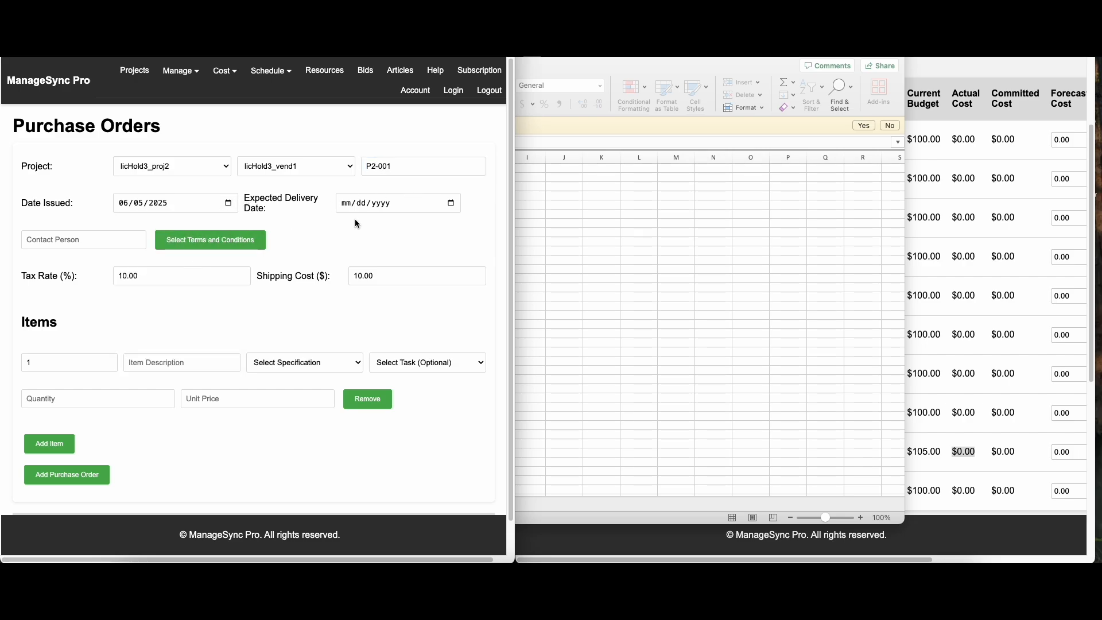
pyautogui.click(451, 203)
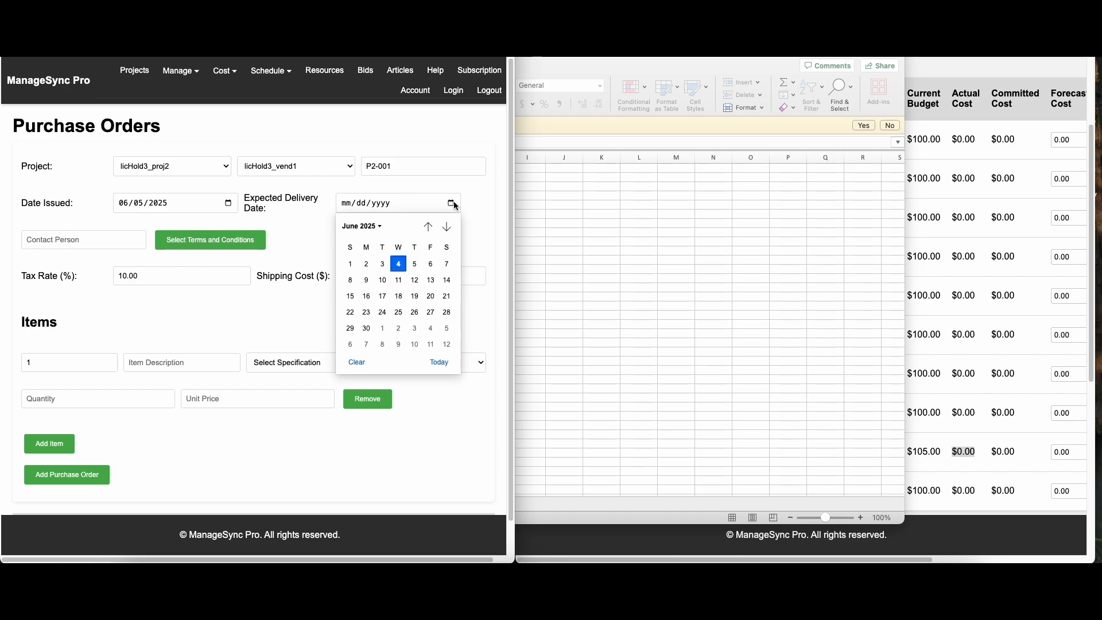
pyautogui.click(400, 311)
# - Enter the contact person's name in the purchase order and open its terms and conditions selection
pyautogui.click(90, 241)
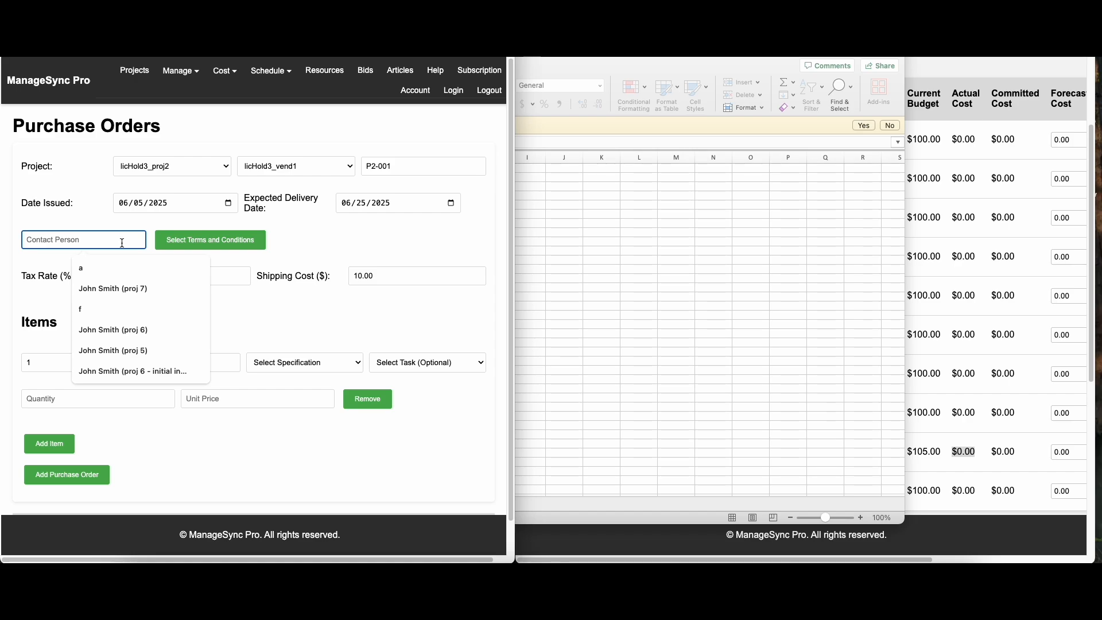
pyautogui.write('J')
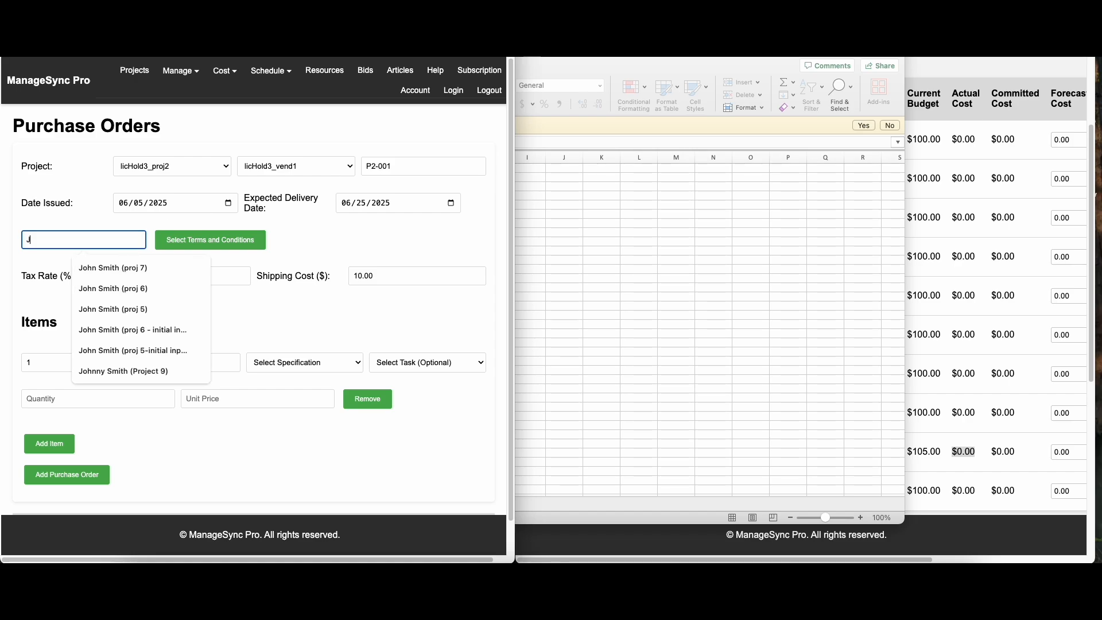
pyautogui.write('oan Smith')
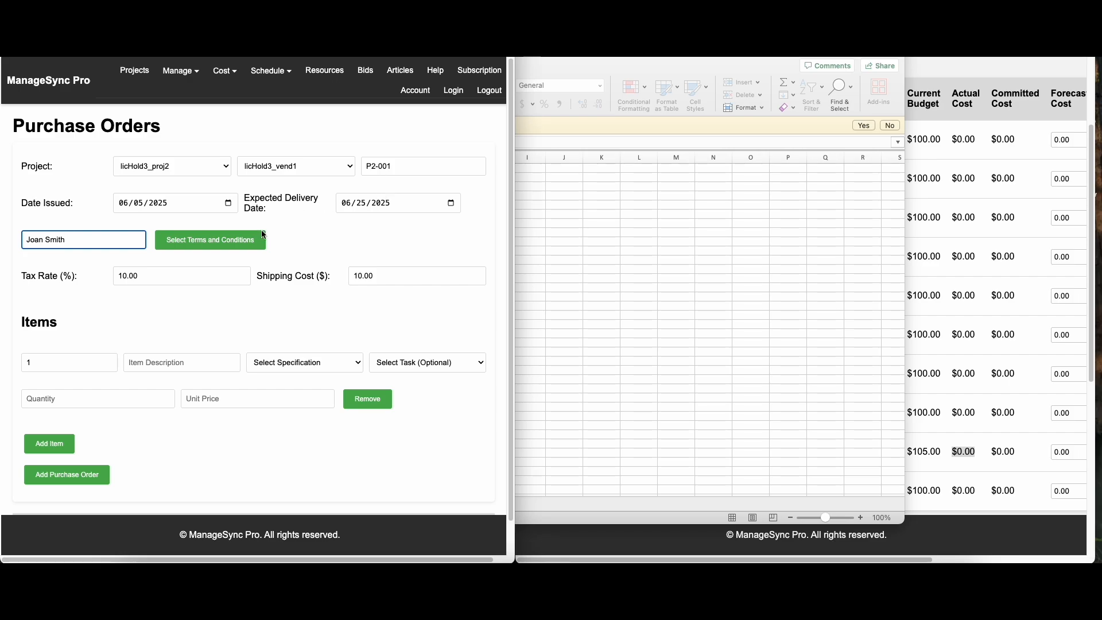
pyautogui.click(235, 243)
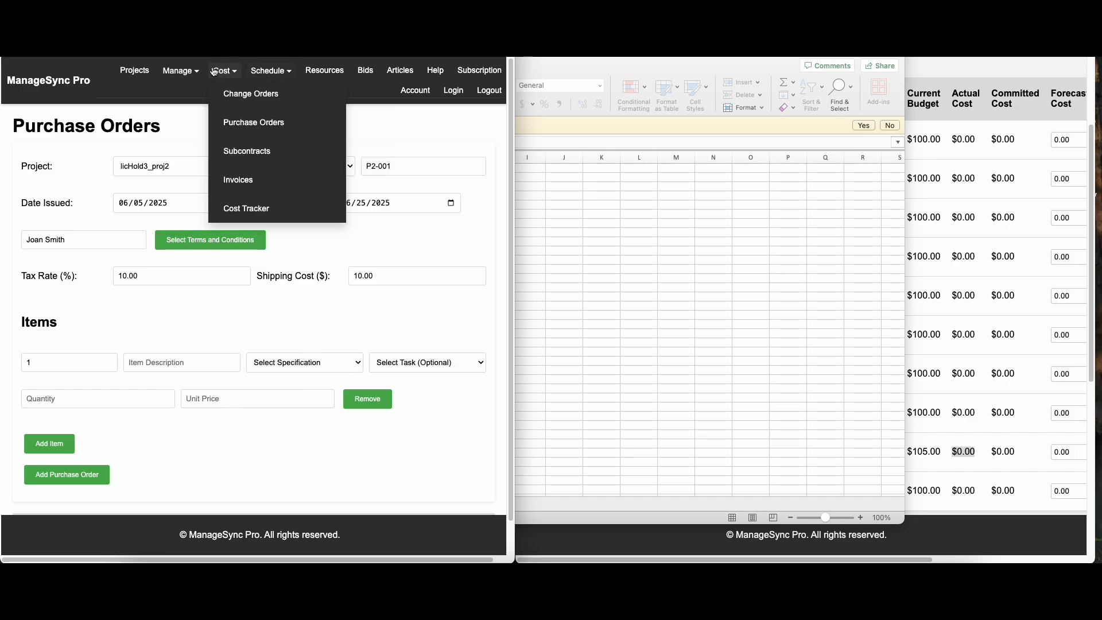
# - Add a terms and conditions entry titled "Payment Terms 30 days" with the content "Here are my standard T&Cs for net payment in 30 days"
pyautogui.moveTo(181, 70)
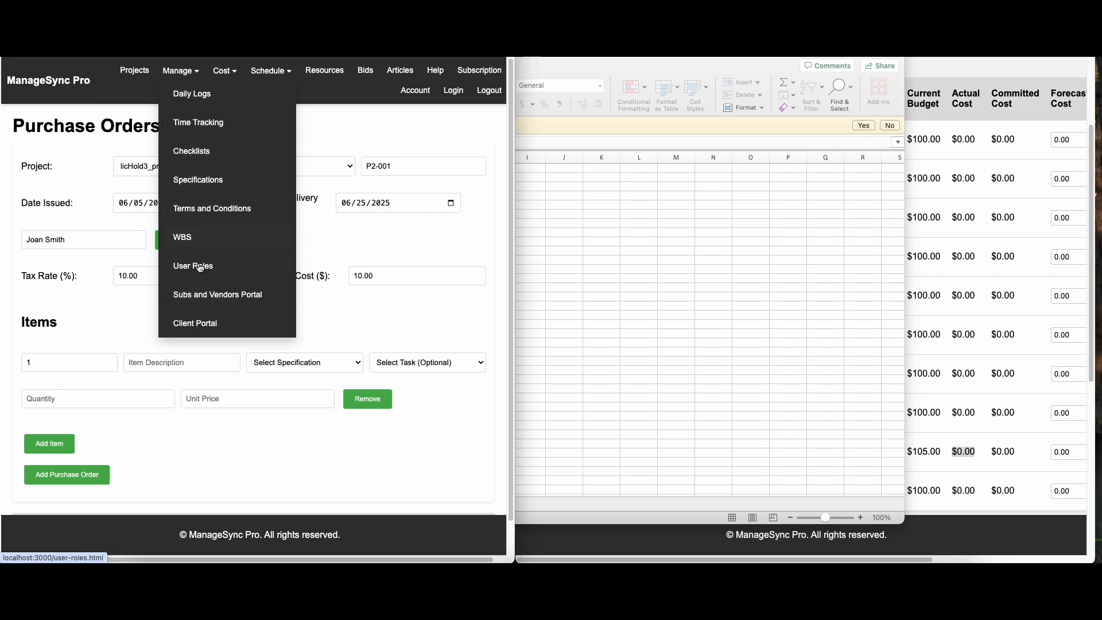
pyautogui.click(219, 208)
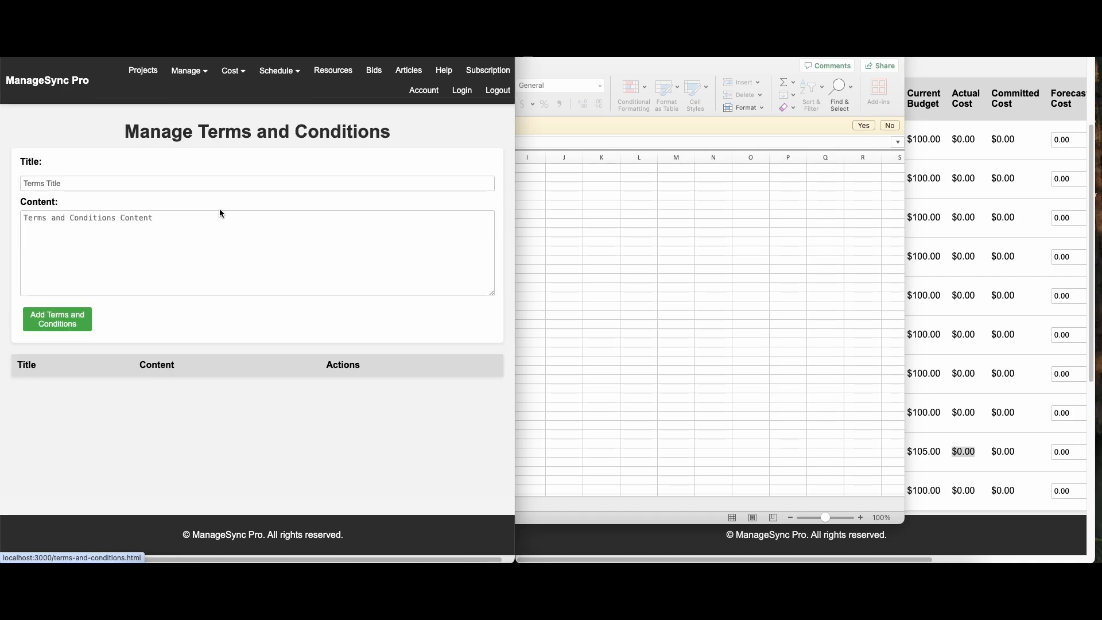
pyautogui.click(58, 183)
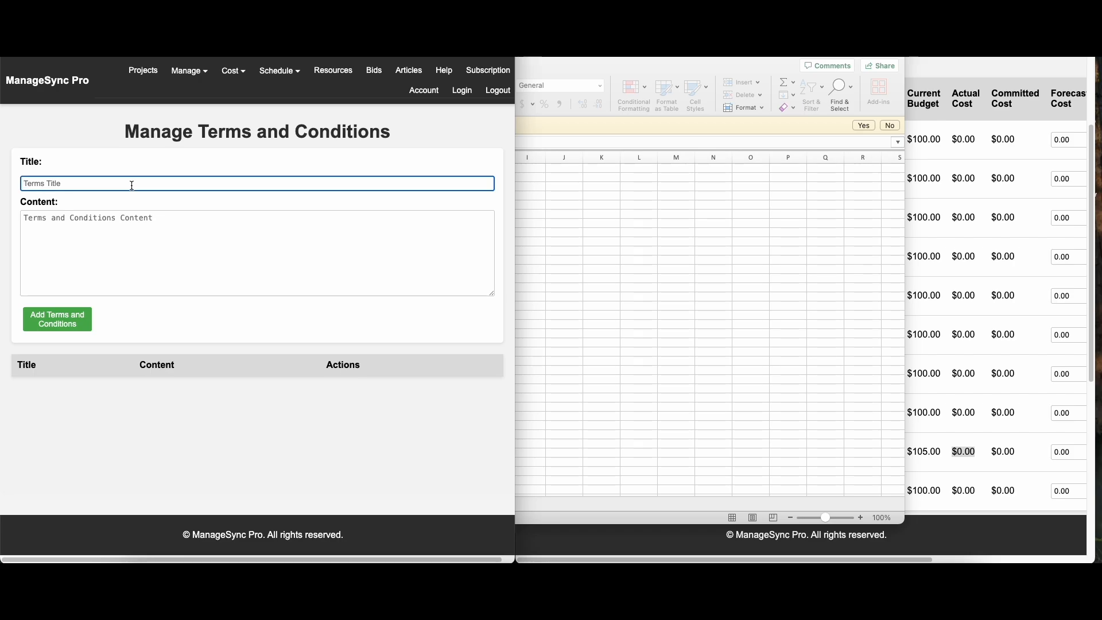
pyautogui.write('Payment Terms 30 da')
pyautogui.press('Tab')
pyautogui.write('Here are my standard T')
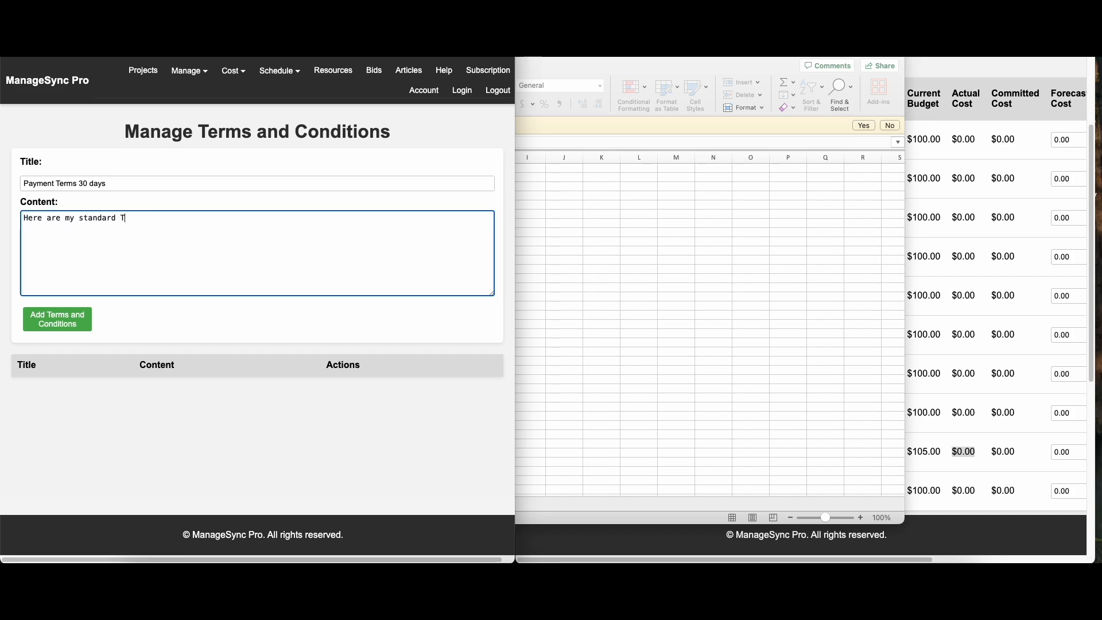
pyautogui.write('&Cs for net payment in 30 days')
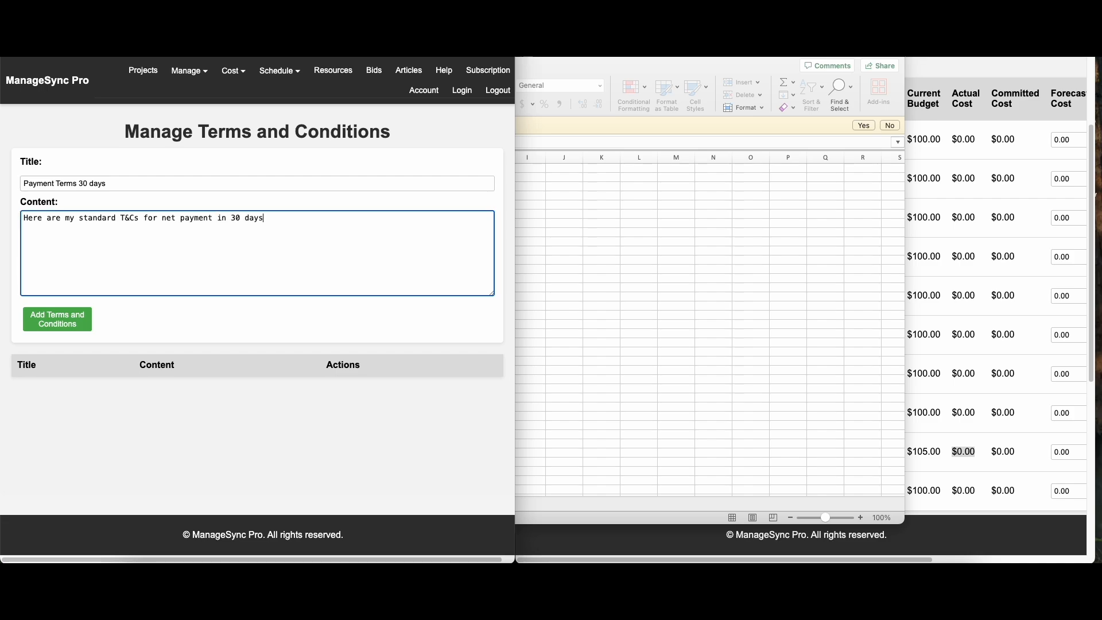
pyautogui.click(71, 313)
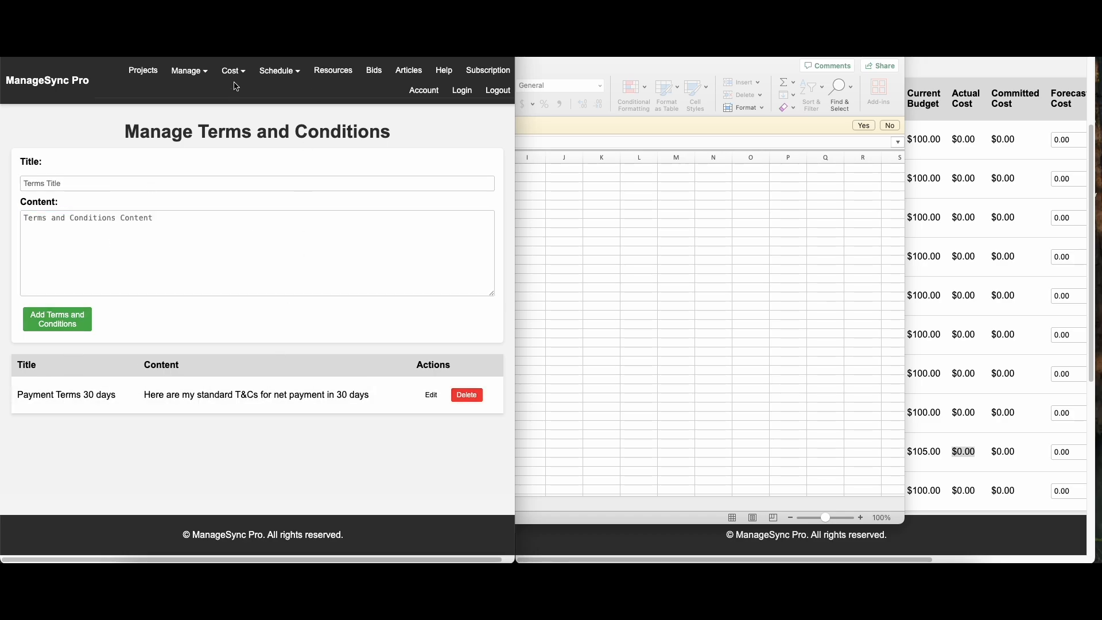
# - Start a specification named "Lumber - Oak 2 x 4" with the description "Here is a description of what I'd like the lumber to be like."
pyautogui.click(196, 74)
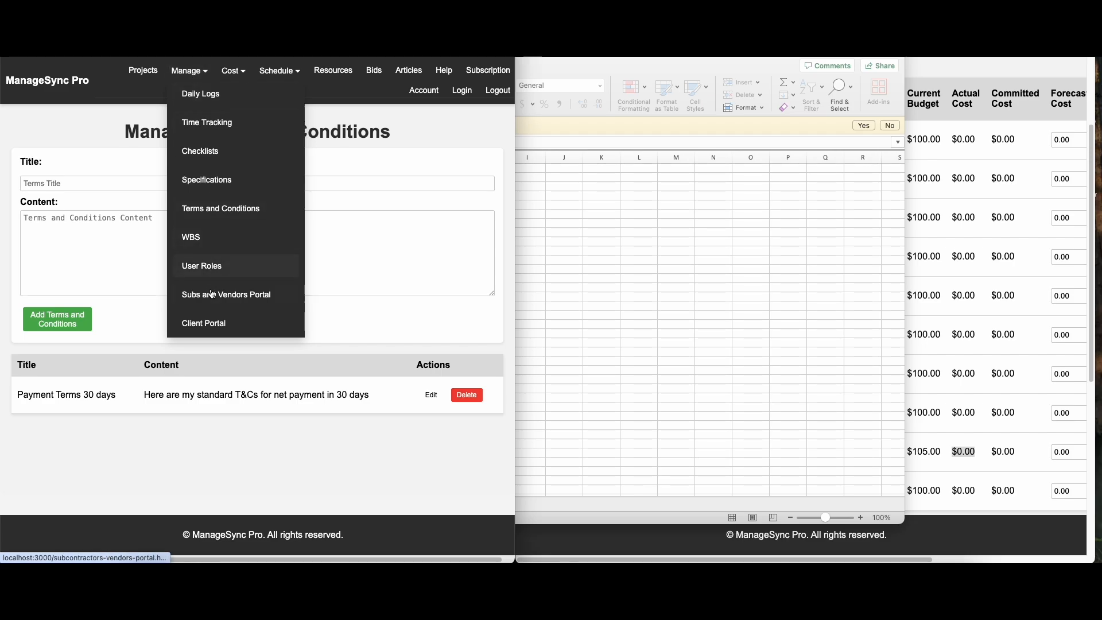
pyautogui.click(214, 181)
pyautogui.click(154, 178)
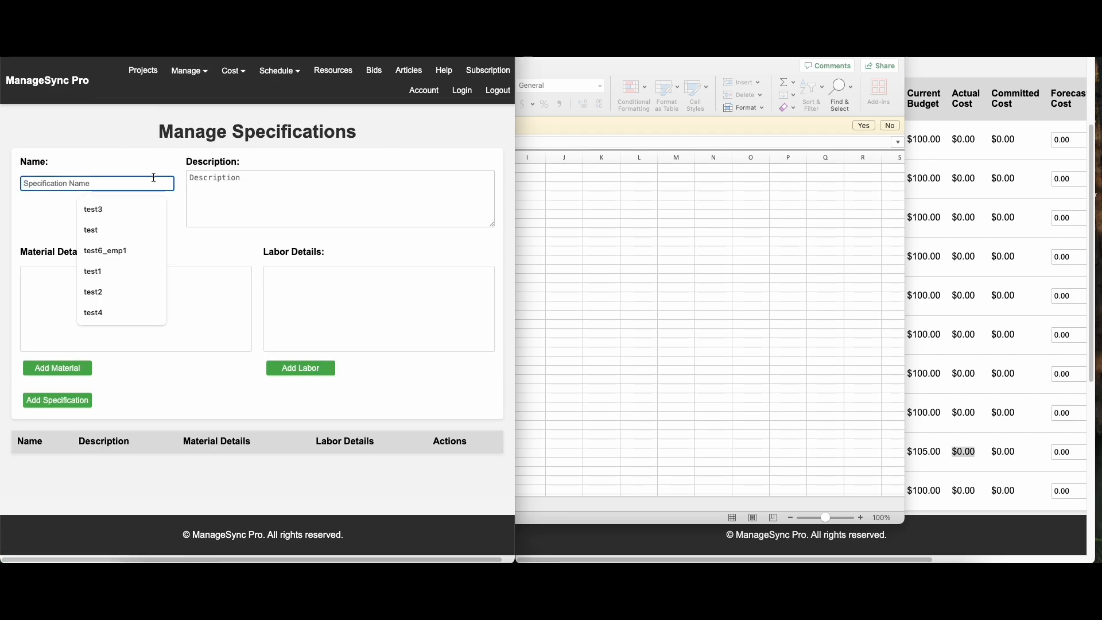
pyautogui.write('Lumber')
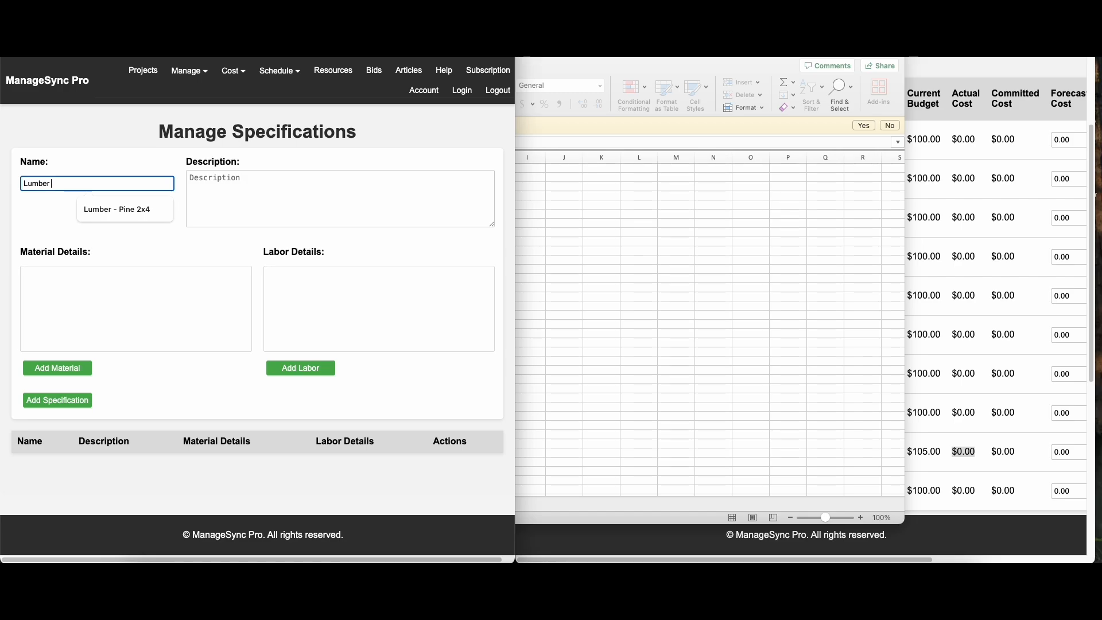
pyautogui.write('- O')
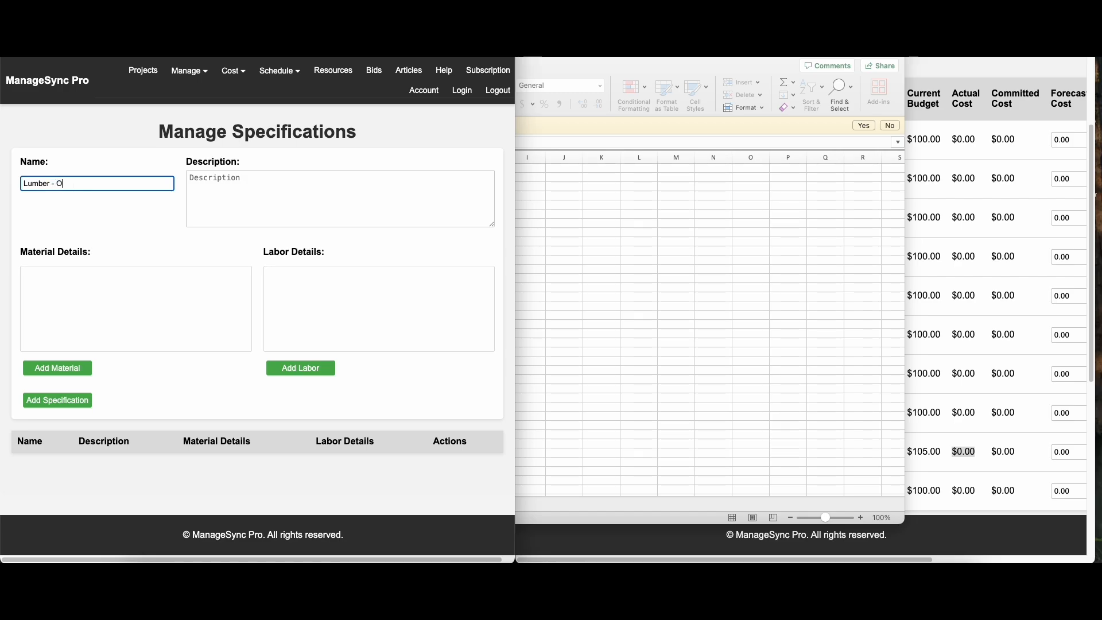
pyautogui.write('ak 2 x 4')
pyautogui.press('Tab')
pyautogui.write("Here is a description of what I'd i")
pyautogui.press('BackSpace')
pyautogui.write('li')
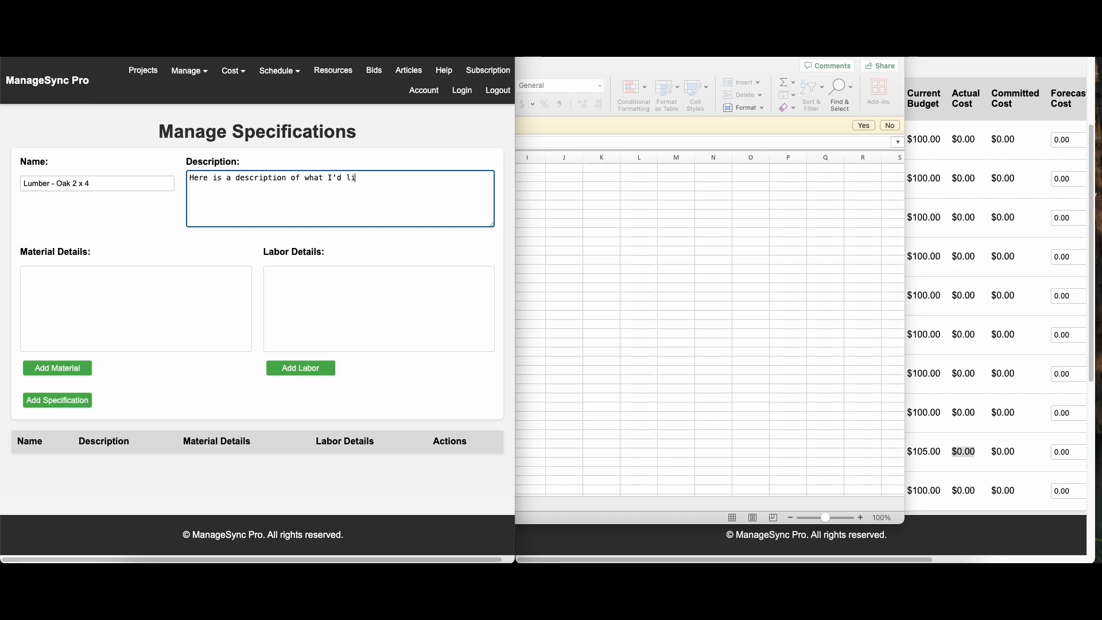
pyautogui.write('ke the lumber to be like.')
# - Add a material row and a labor row to the specification, and enter the material "Lumber 2x4" with specification M20
pyautogui.click(128, 290)
pyautogui.click(56, 371)
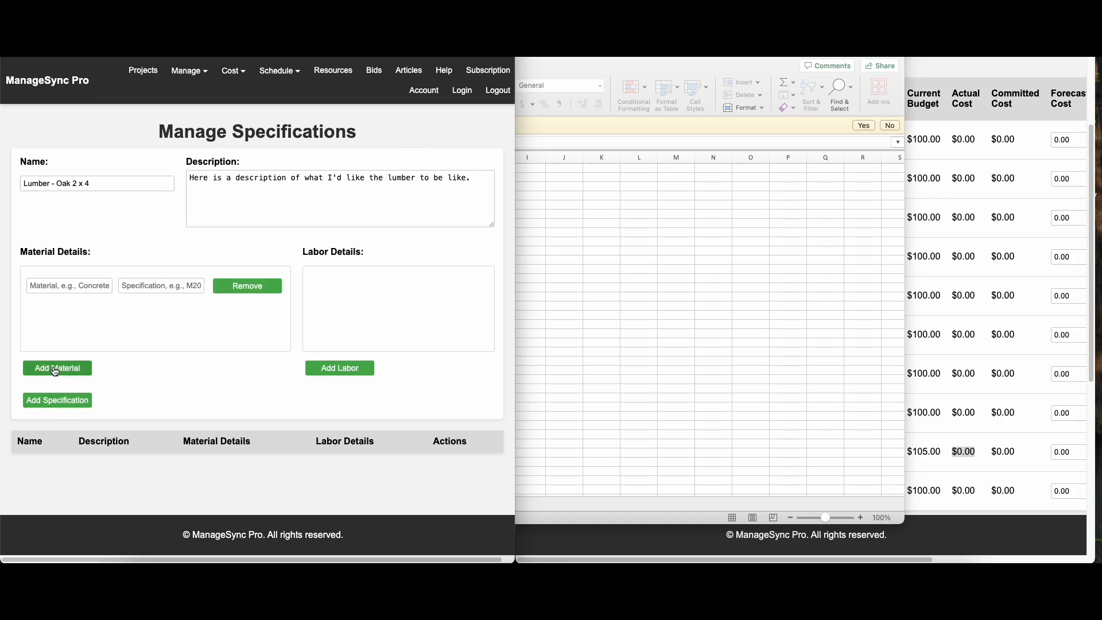
pyautogui.click(340, 371)
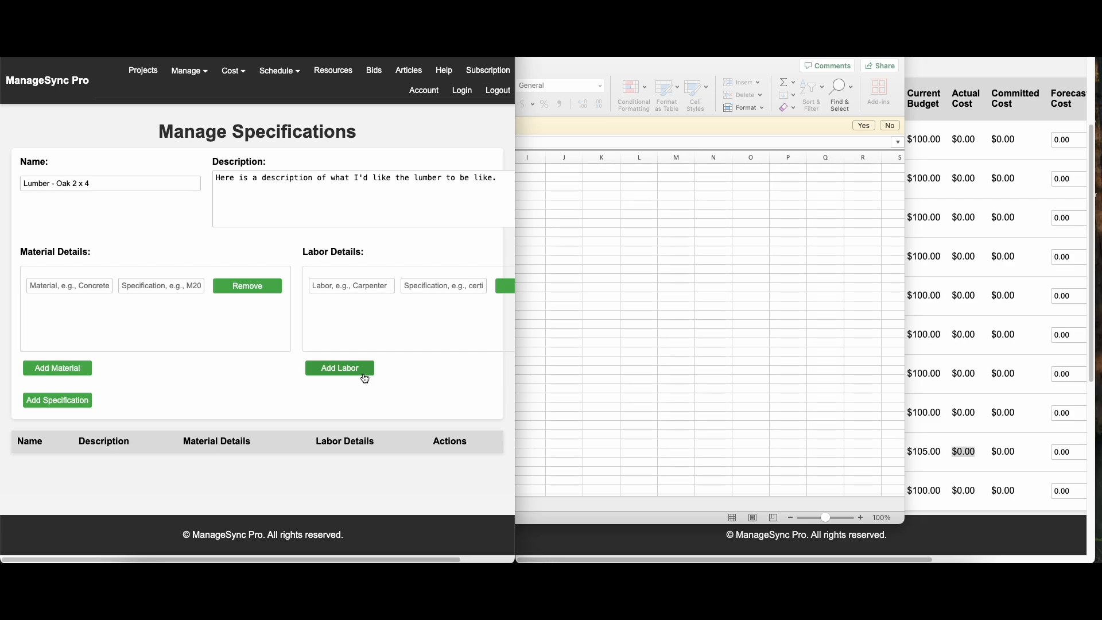
pyautogui.click(68, 287)
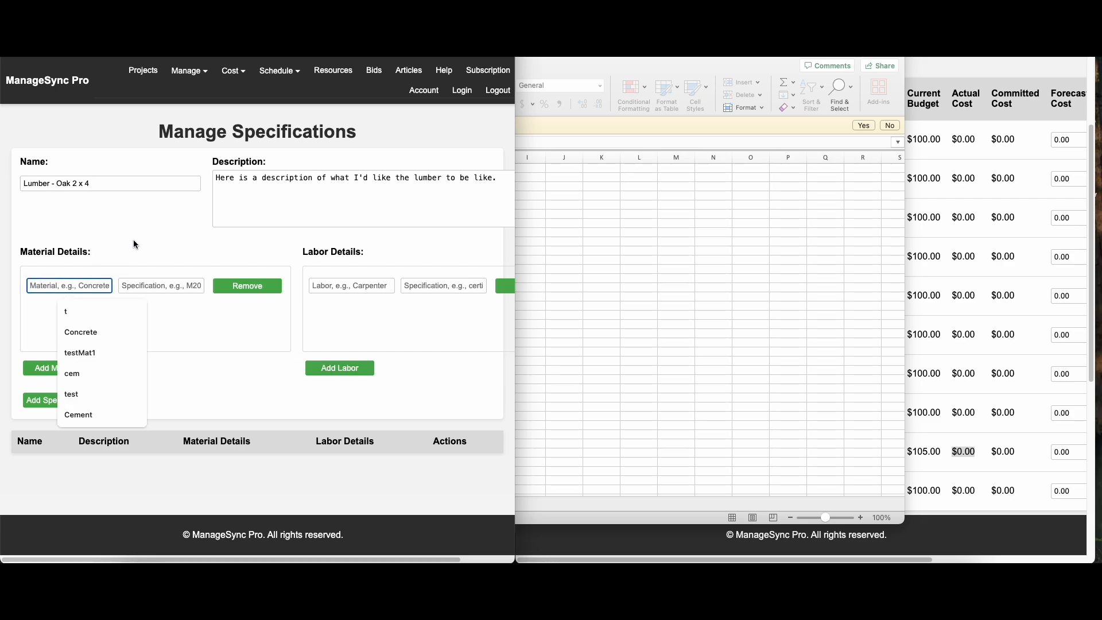
pyautogui.write('Lumber')
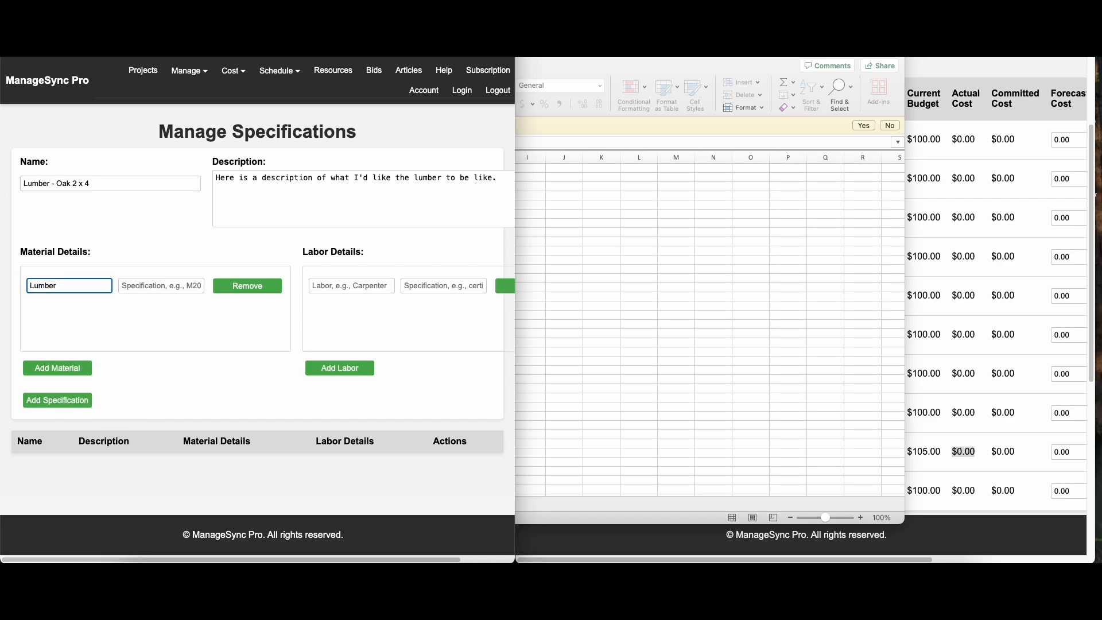
pyautogui.write(' 2x4')
pyautogui.press('Tab')
pyautogui.write('M20')
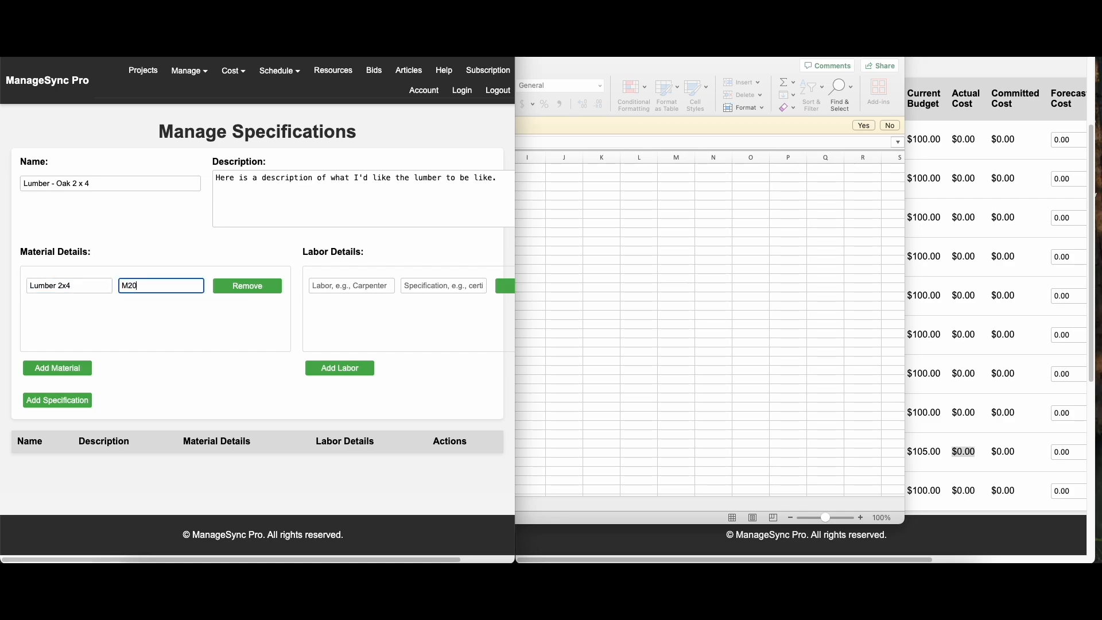
# - Add a second material row beginning with "Lumber" and extend the first material's name to "Lumber 2x4-6'"
pyautogui.click(58, 368)
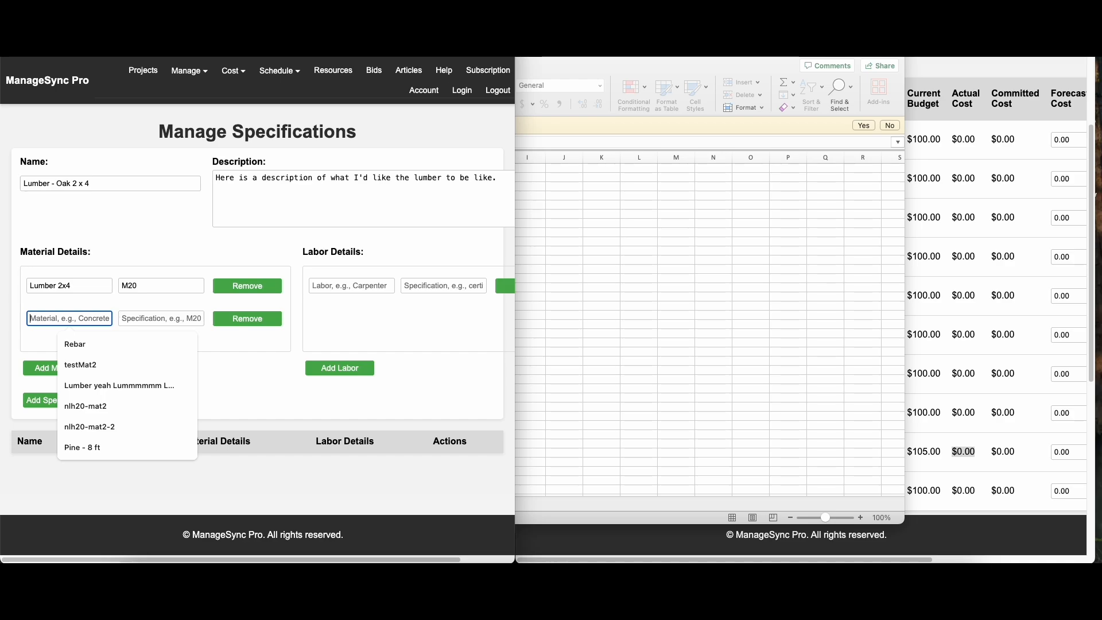
pyautogui.write('Lumber')
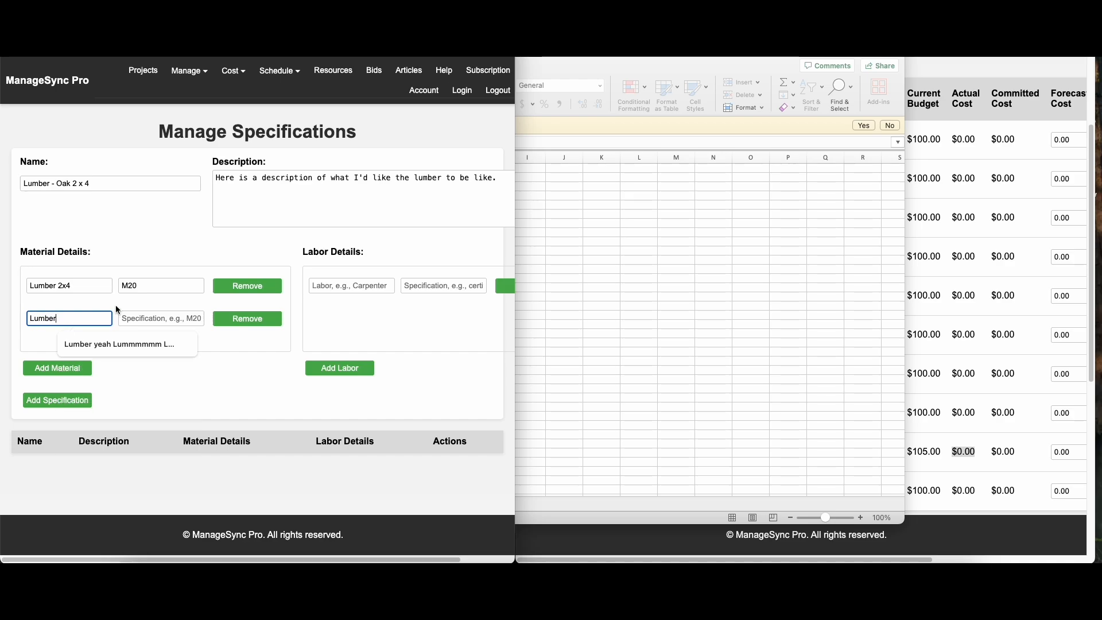
pyautogui.click(101, 285)
pyautogui.write('-6')
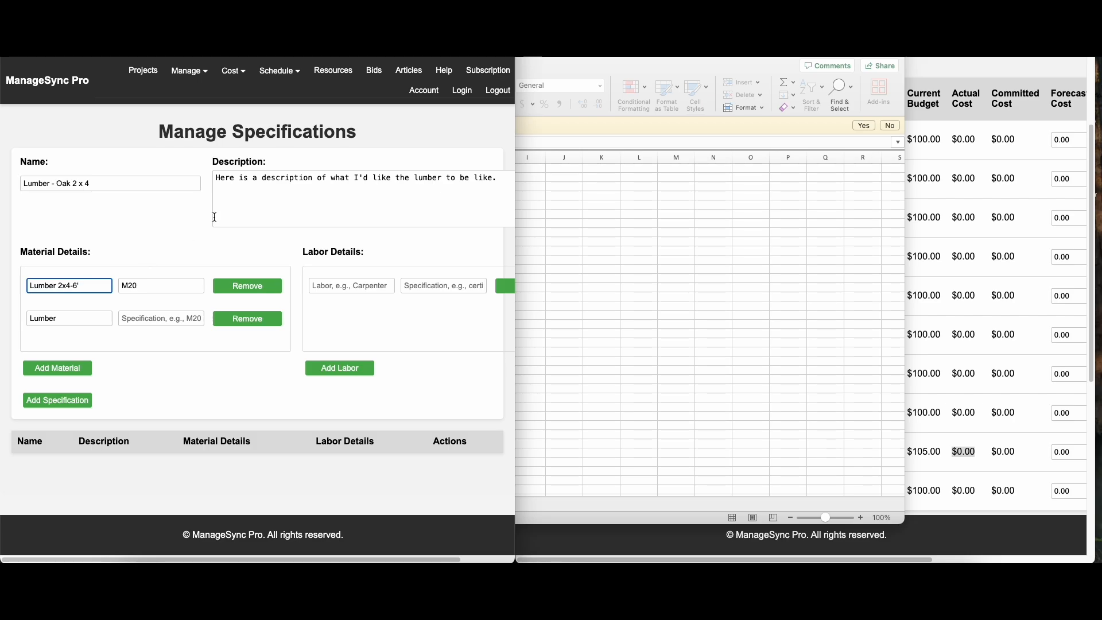
# - Copy the first material's name into the second row, change it to "Lumber 2x4-12'" and enter the specification M24
pyautogui.press('super+a')
pyautogui.press('super+c')
pyautogui.click(68, 318)
pyautogui.press('super+v')
pyautogui.moveTo(108, 320); pyautogui.dragTo(12, 318)
pyautogui.press('super+v')
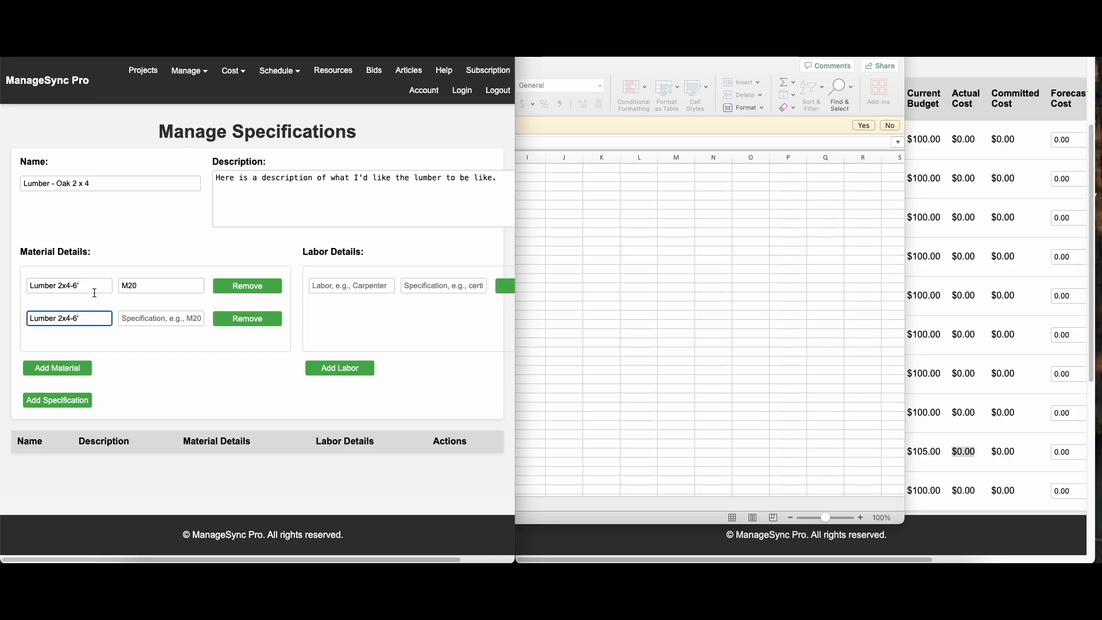
pyautogui.press('BackSpace')
pyautogui.write("12'")
pyautogui.click(153, 316)
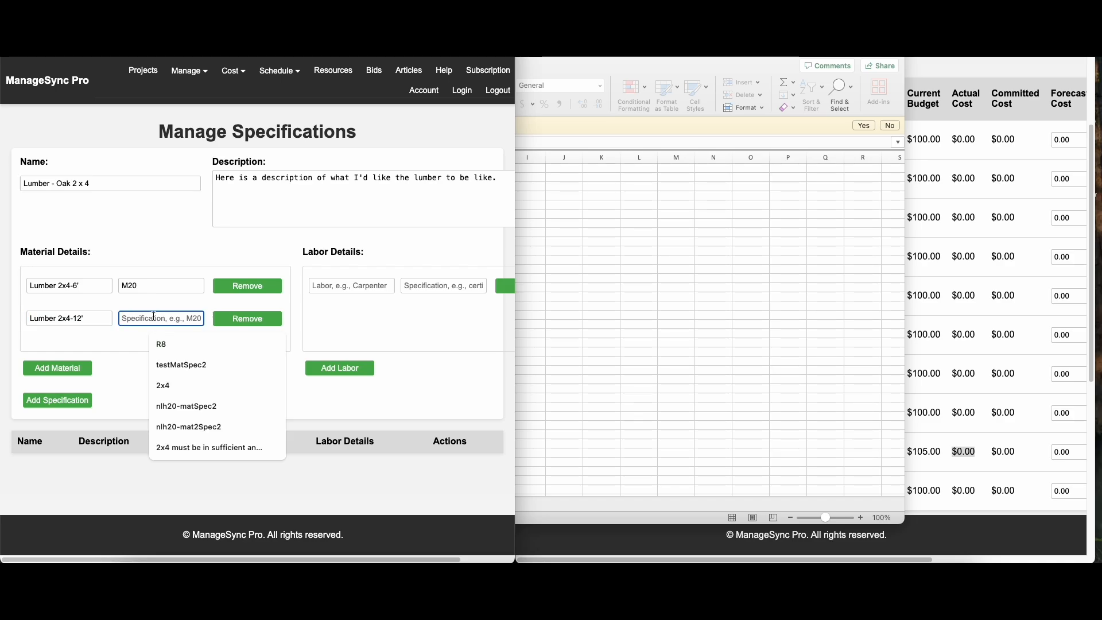
pyautogui.write('M24')
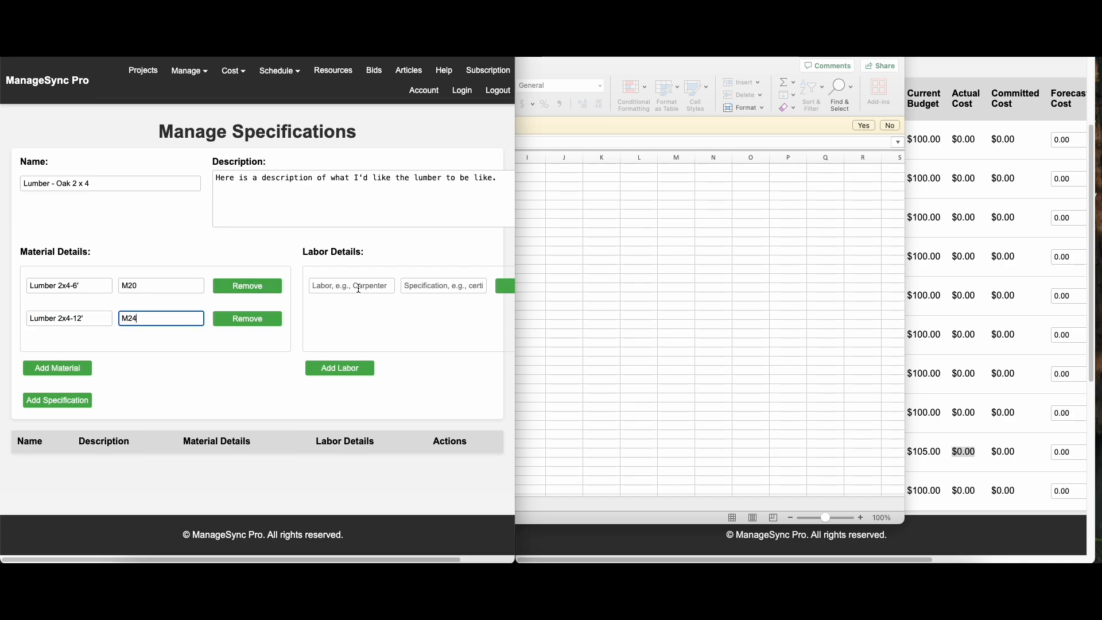
# - Enter the labor role "Carpenter" with specification "state certified" and save the lumber specification
pyautogui.click(359, 288)
pyautogui.click(365, 310)
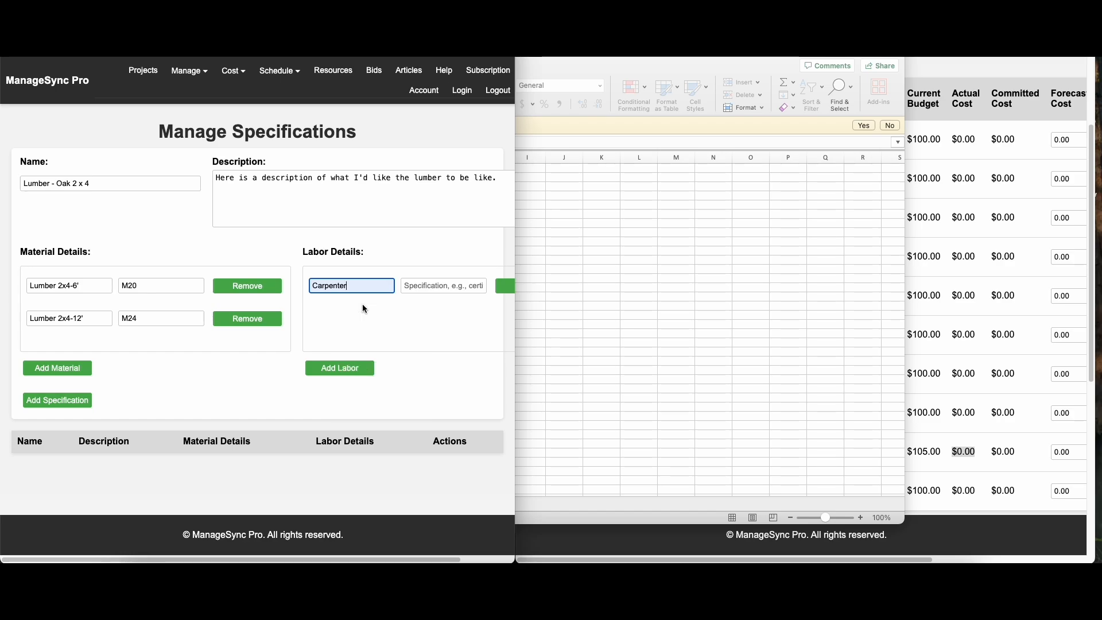
pyautogui.click(428, 287)
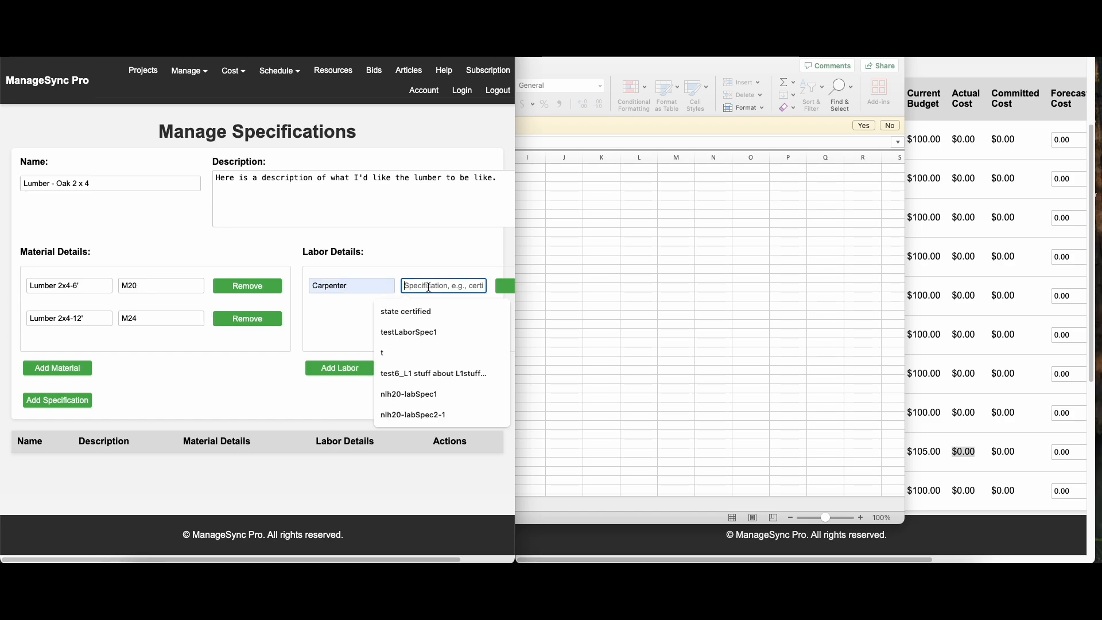
pyautogui.click(419, 311)
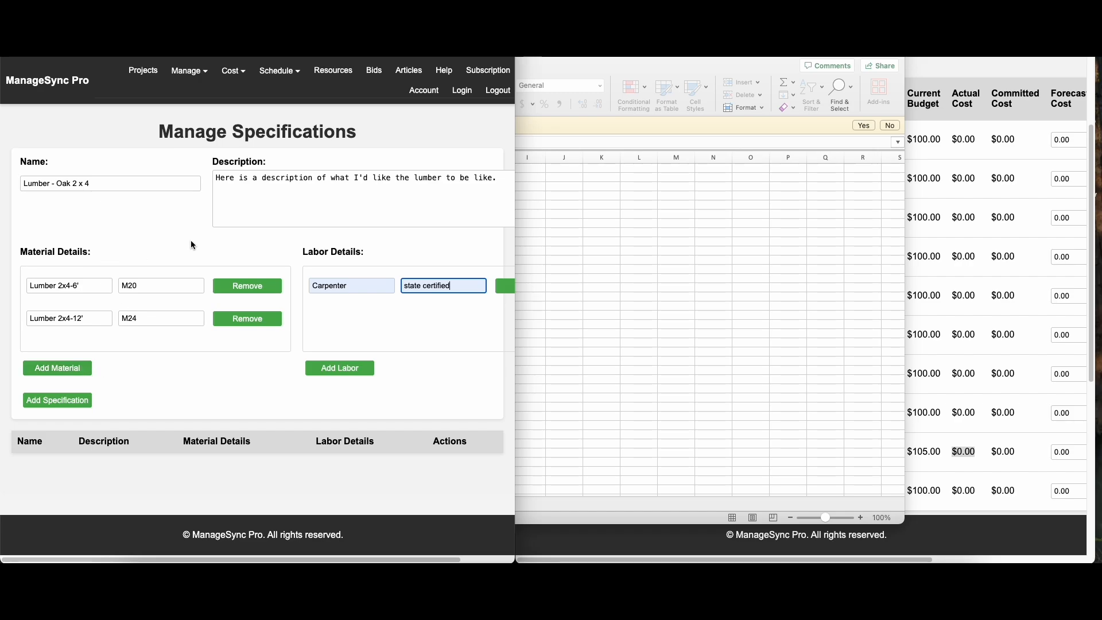
pyautogui.click(72, 406)
pyautogui.scroll(-1, 240, 331)
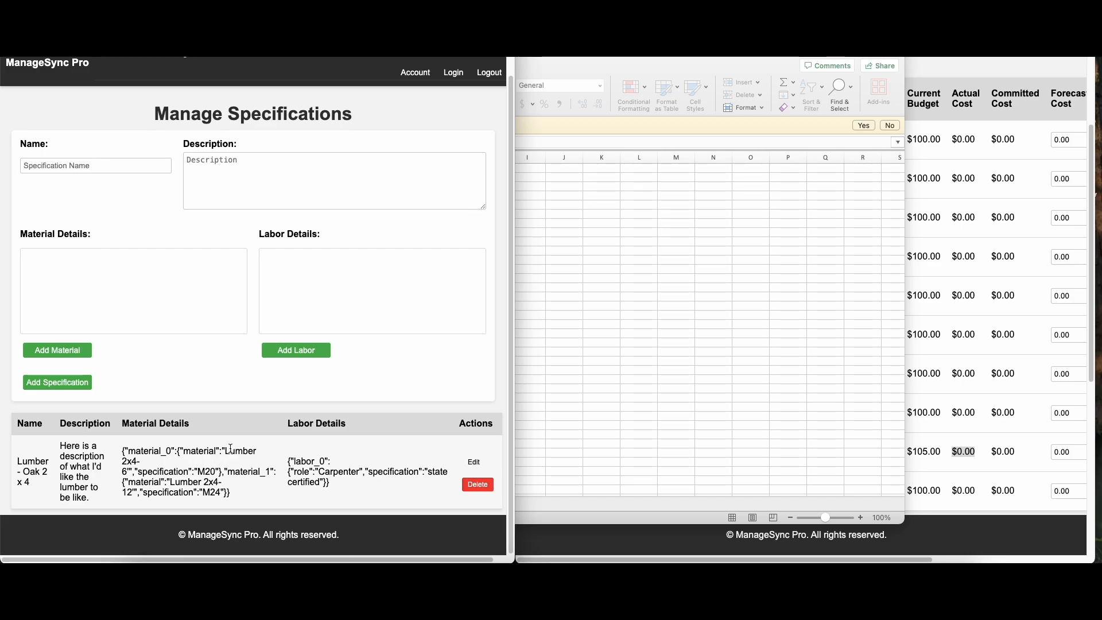
pyautogui.scroll(1, 376, 195)
pyautogui.scroll(-1, 366, 205)
pyautogui.scroll(1, 295, 315)
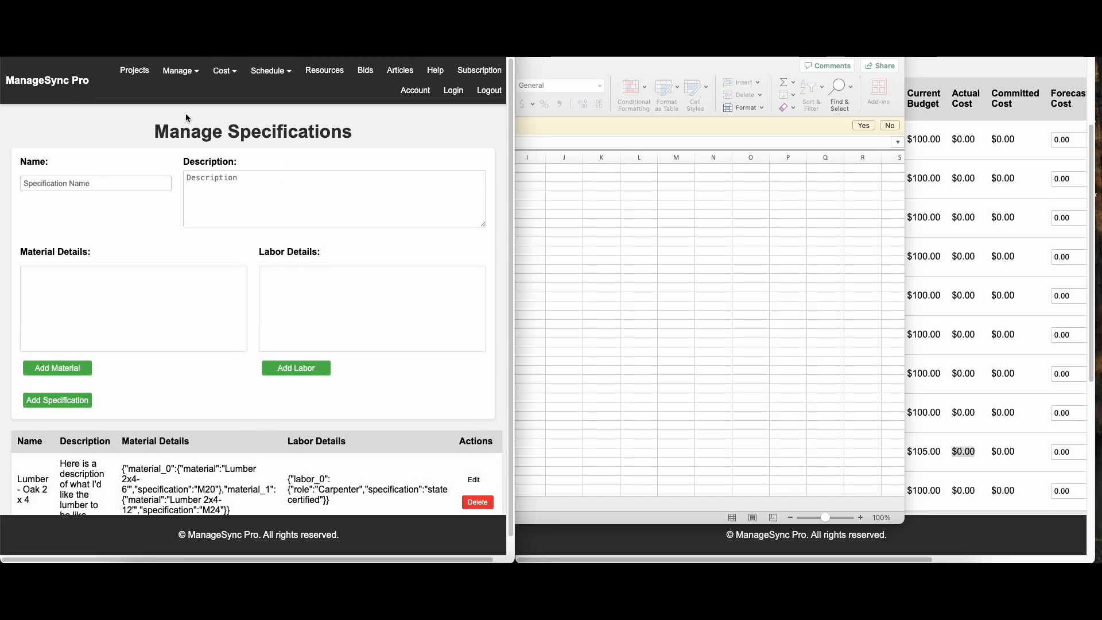
# - Start a new purchase order for project licHold3_proj2 with vendor licHold3_vend1 and enter its PO number
pyautogui.moveTo(224, 70)
pyautogui.click(232, 121)
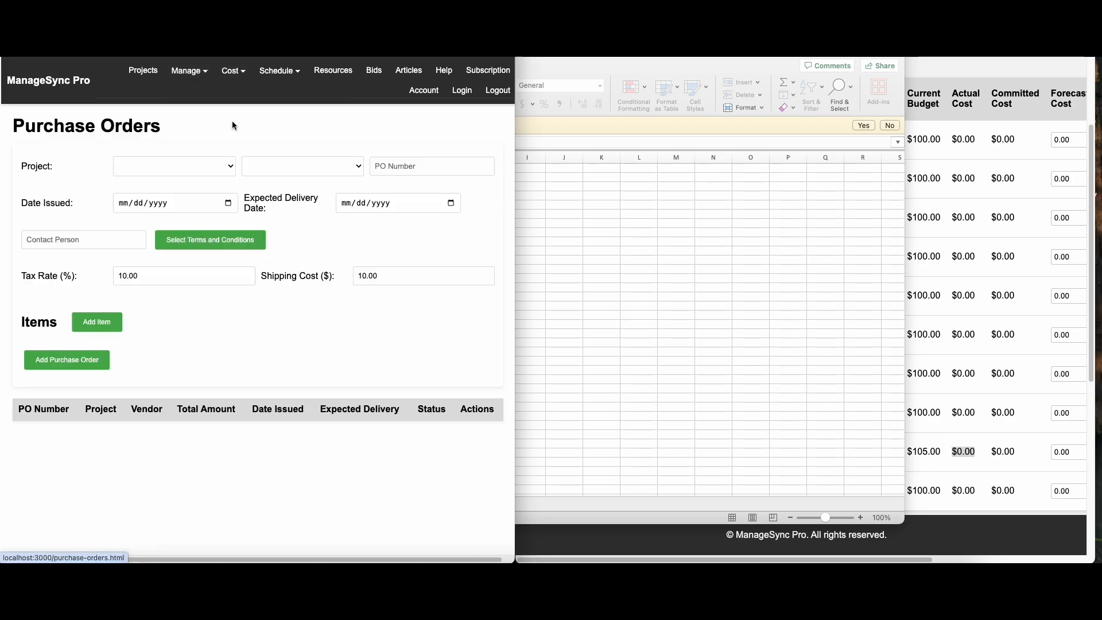
pyautogui.click(191, 166)
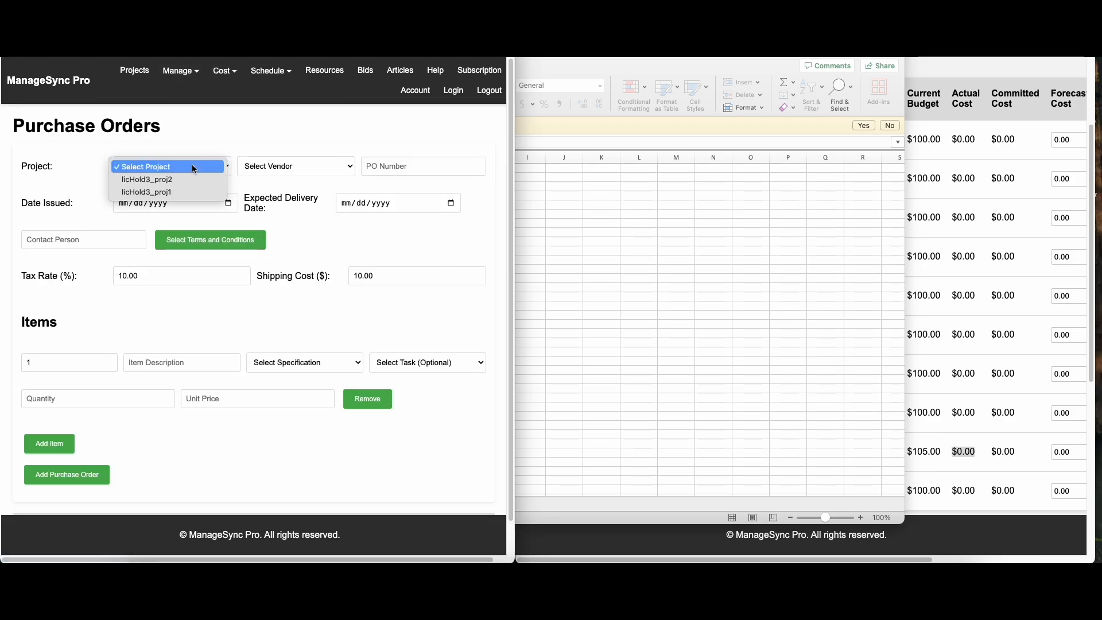
pyautogui.click(189, 180)
pyautogui.click(331, 169)
pyautogui.click(322, 180)
pyautogui.click(413, 166)
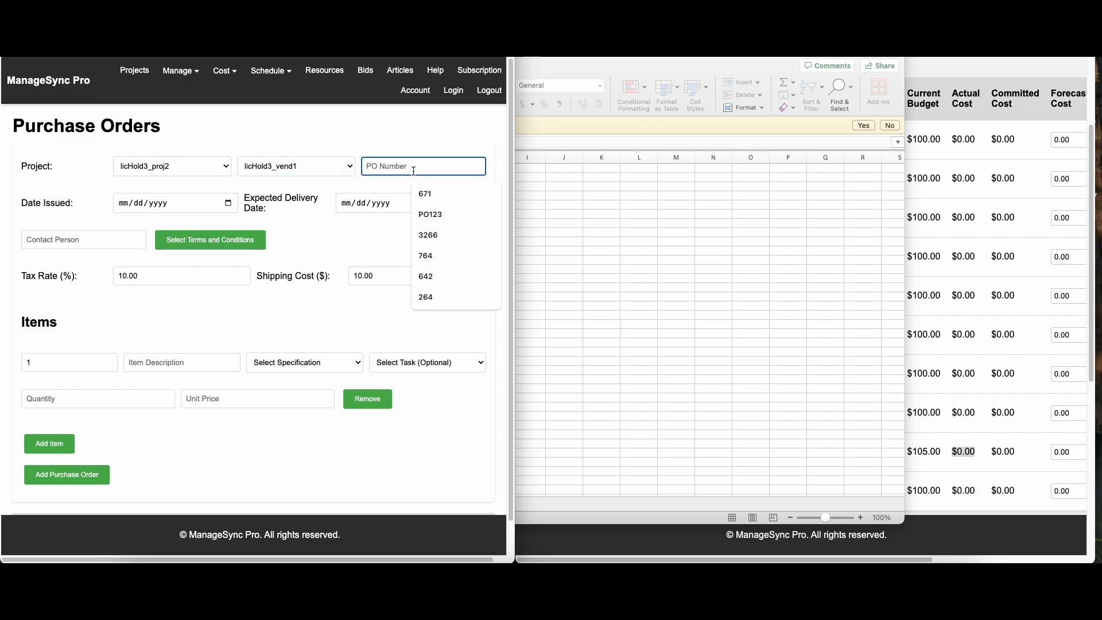
pyautogui.write('P2-001')
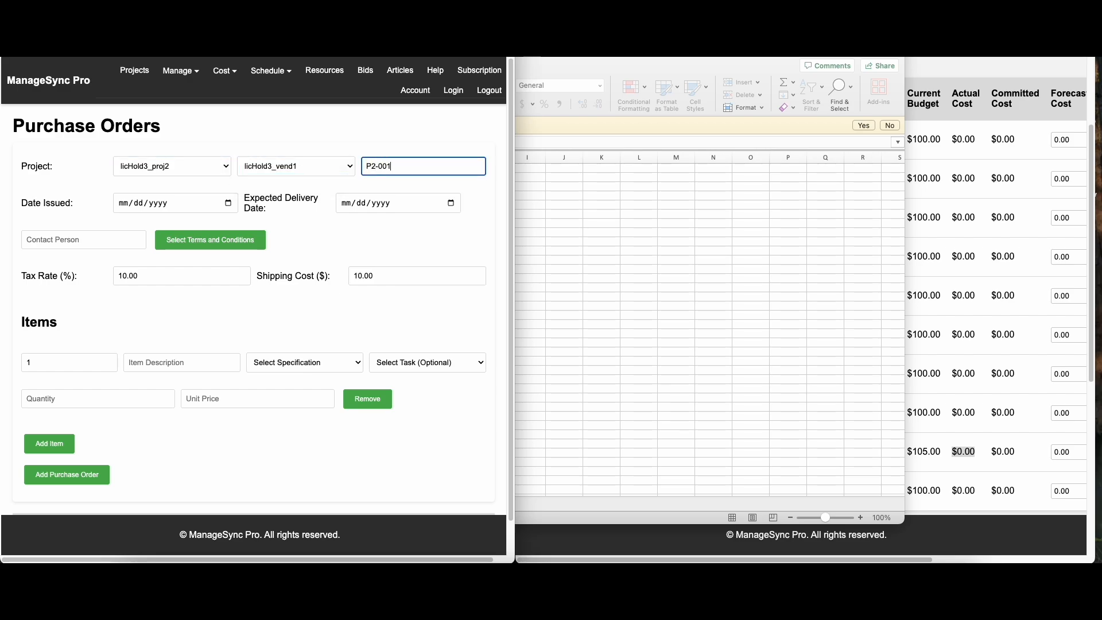
# - Set the purchase order's issue date to 06/04/2025 and its expected delivery date to 06/10/2025
pyautogui.click(228, 203)
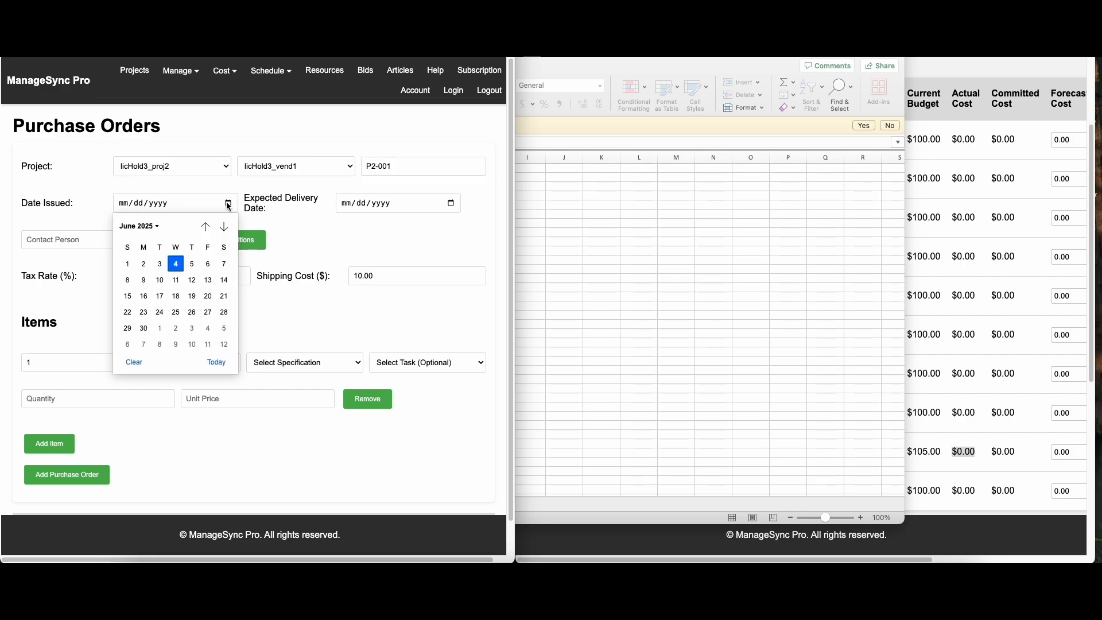
pyautogui.click(179, 262)
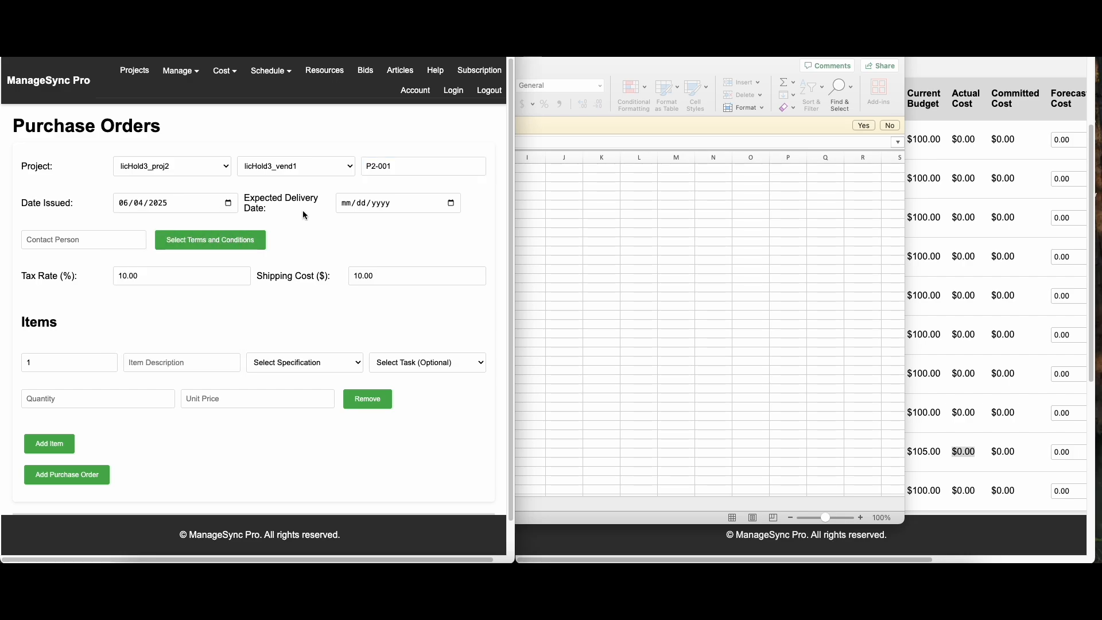
pyautogui.click(449, 202)
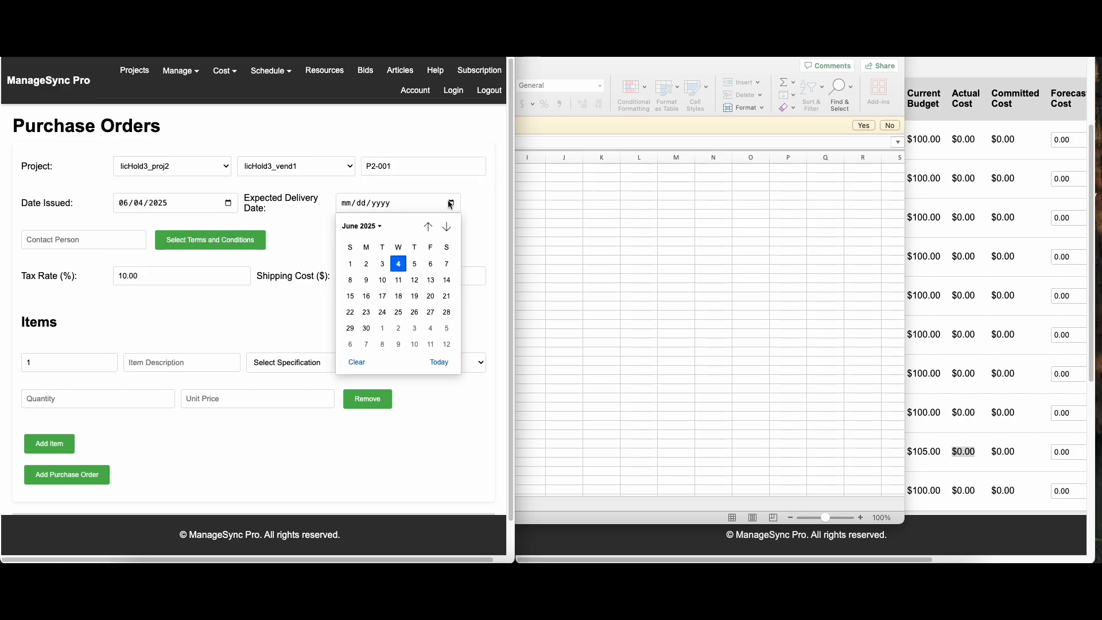
pyautogui.click(383, 281)
# - Enter the contact person's name and attach the "Payment Terms 30 days" terms and conditions to the purchase order
pyautogui.click(103, 241)
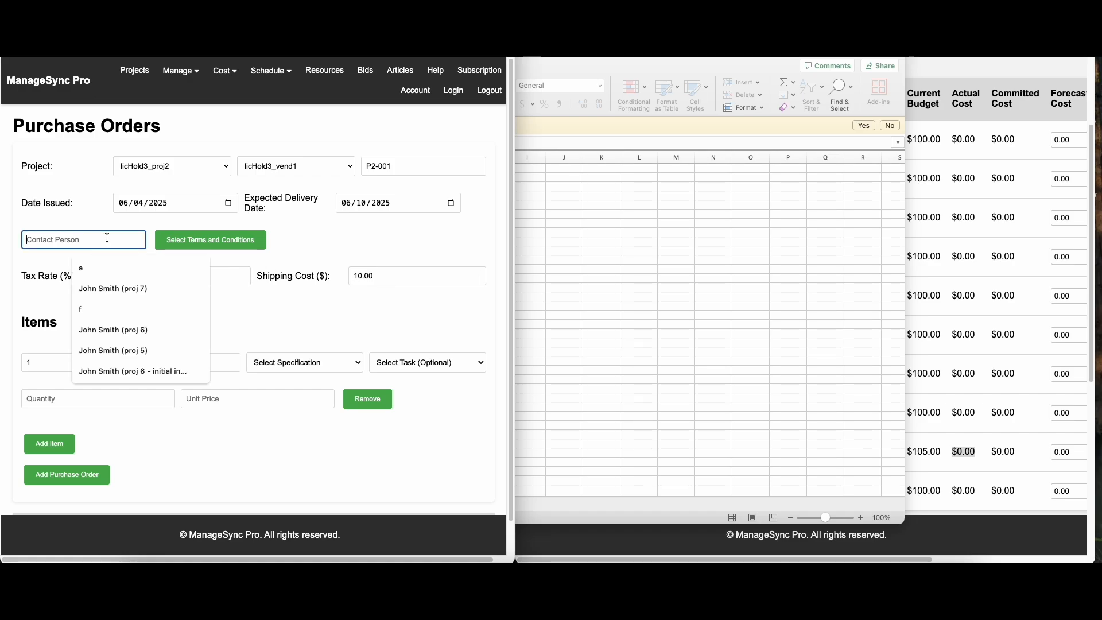
pyautogui.write('Joan Smith')
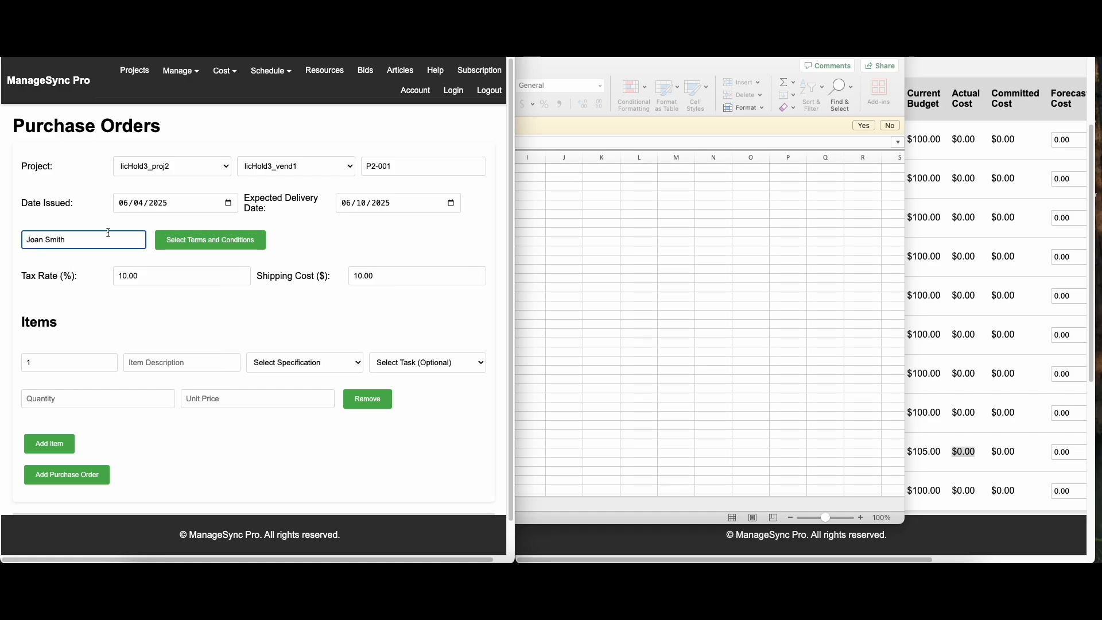
pyautogui.click(197, 242)
pyautogui.click(124, 173)
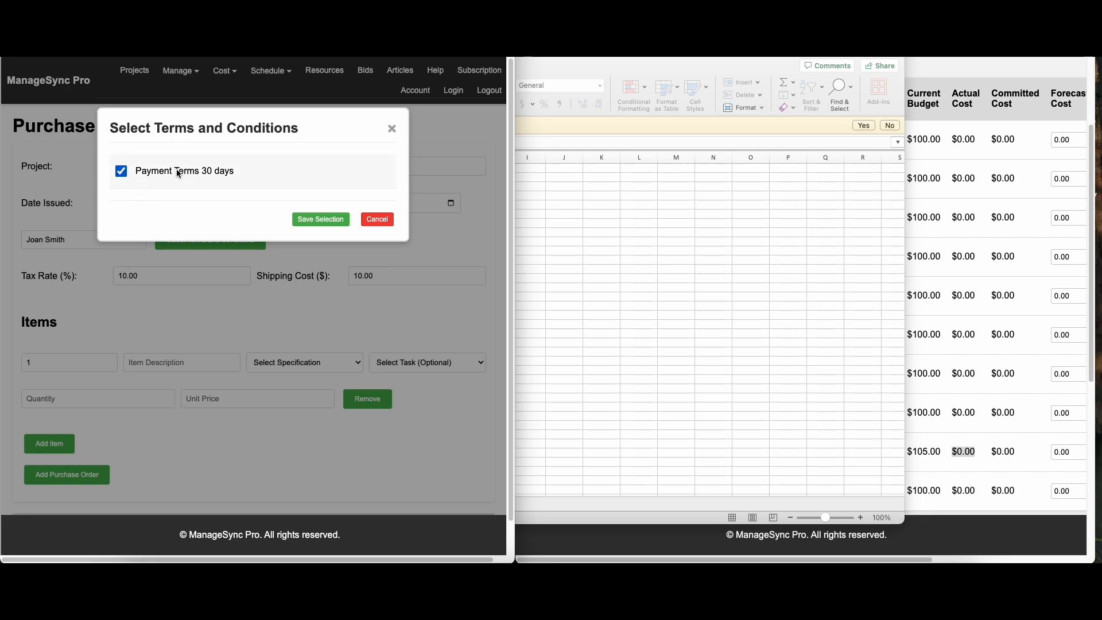
pyautogui.click(319, 220)
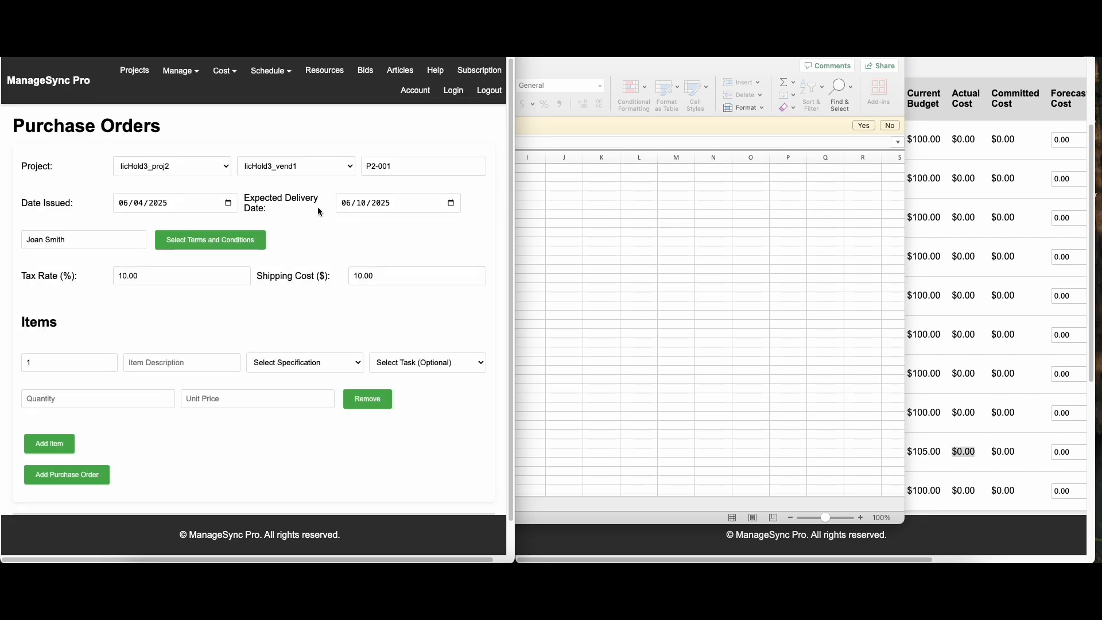
# - Set the purchase order's tax rate to 2% and its shipping cost to $2
pyautogui.doubleClick(167, 275)
pyautogui.write('2')
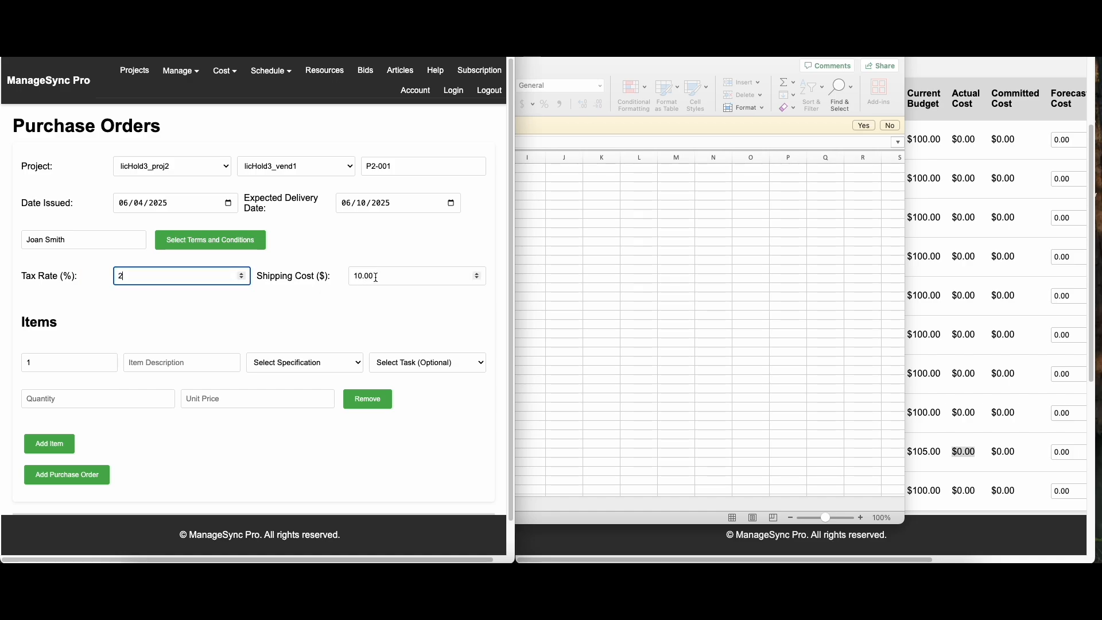
pyautogui.press('Tab')
pyautogui.write('2')
pyautogui.click(270, 308)
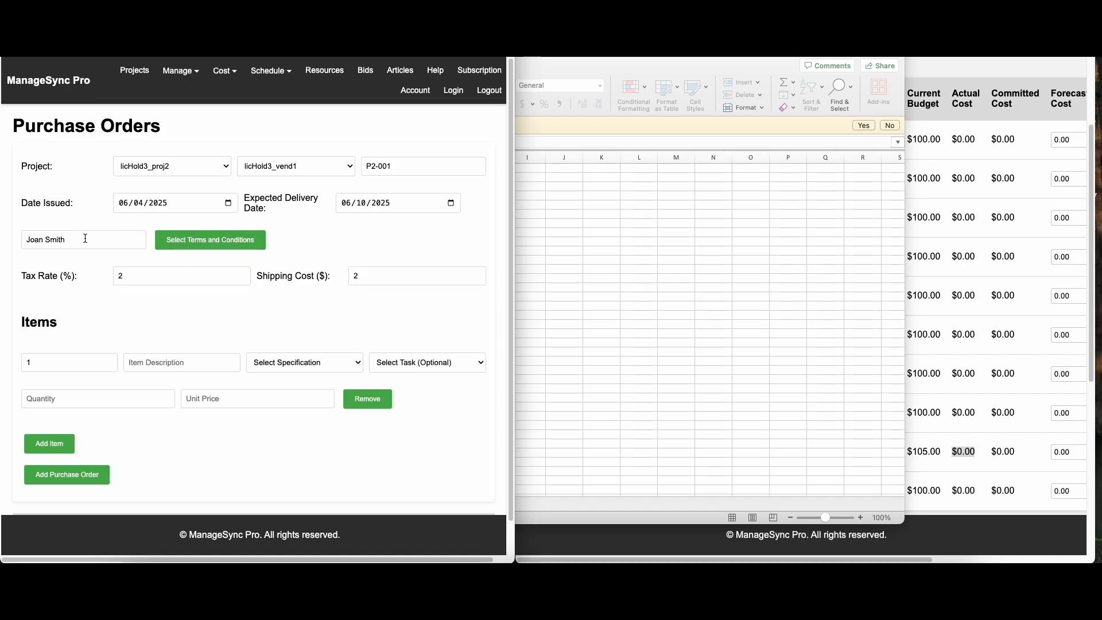
# - Describe the first purchase order item as "Lumber - 2x4, 6' lengths" and assign it the "Lumber - Oak 2 x 4" specification
pyautogui.click(174, 363)
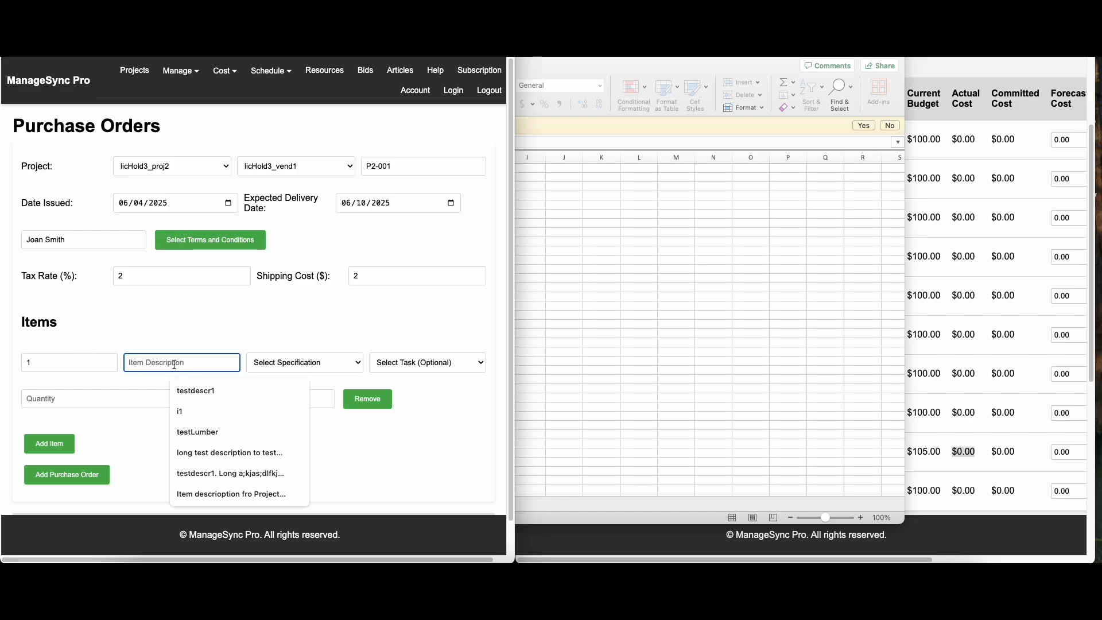
pyautogui.write('Lumber')
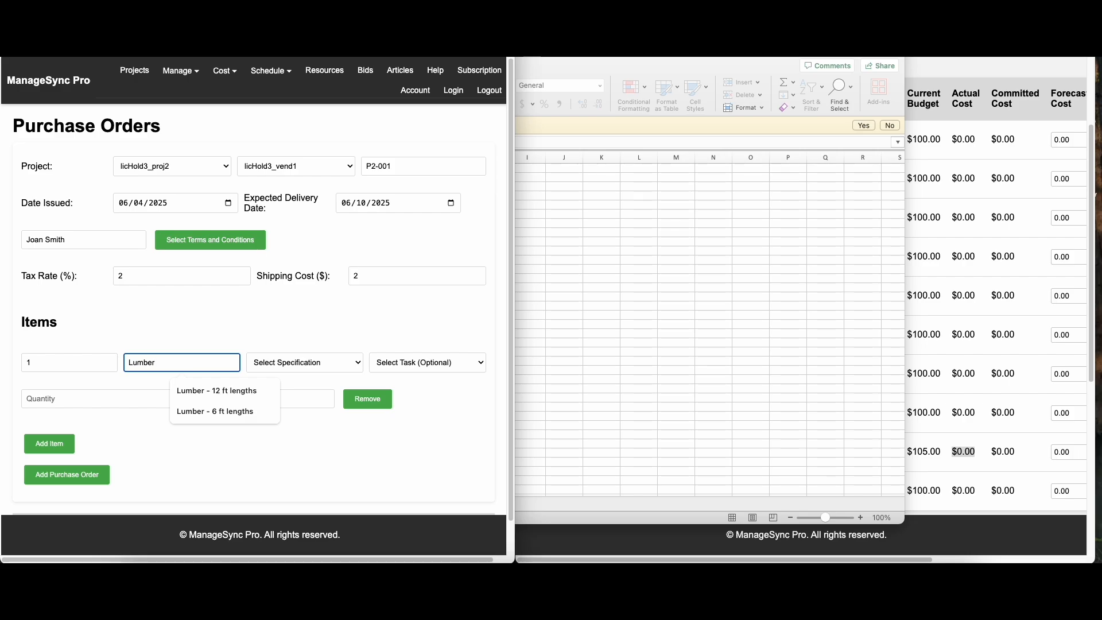
pyautogui.write('- 2x4')
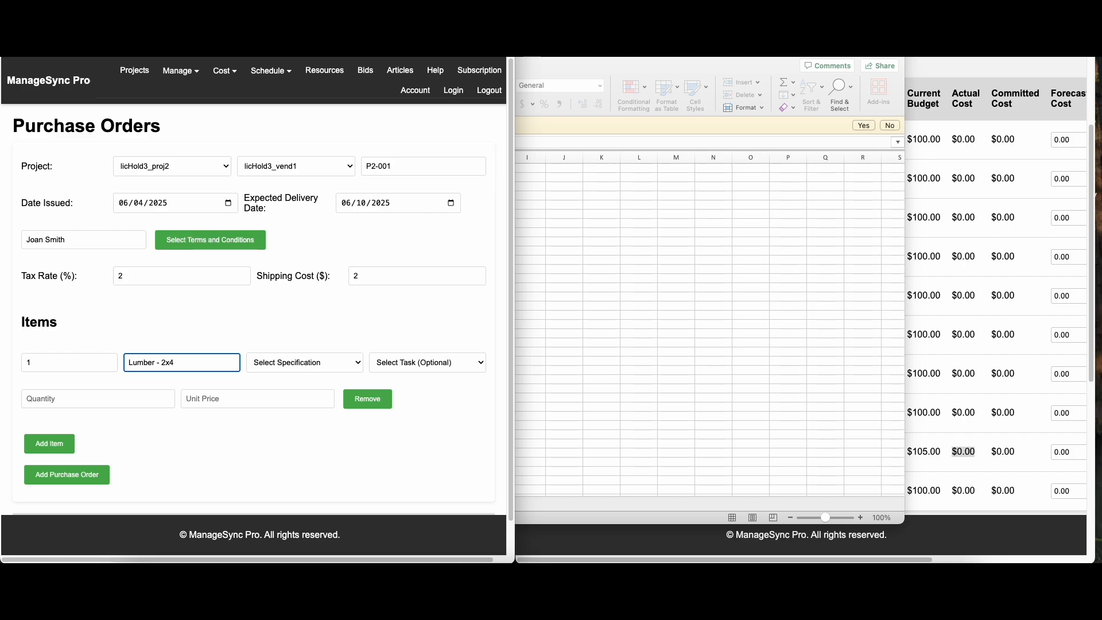
pyautogui.write(", 6' lengths")
pyautogui.click(316, 362)
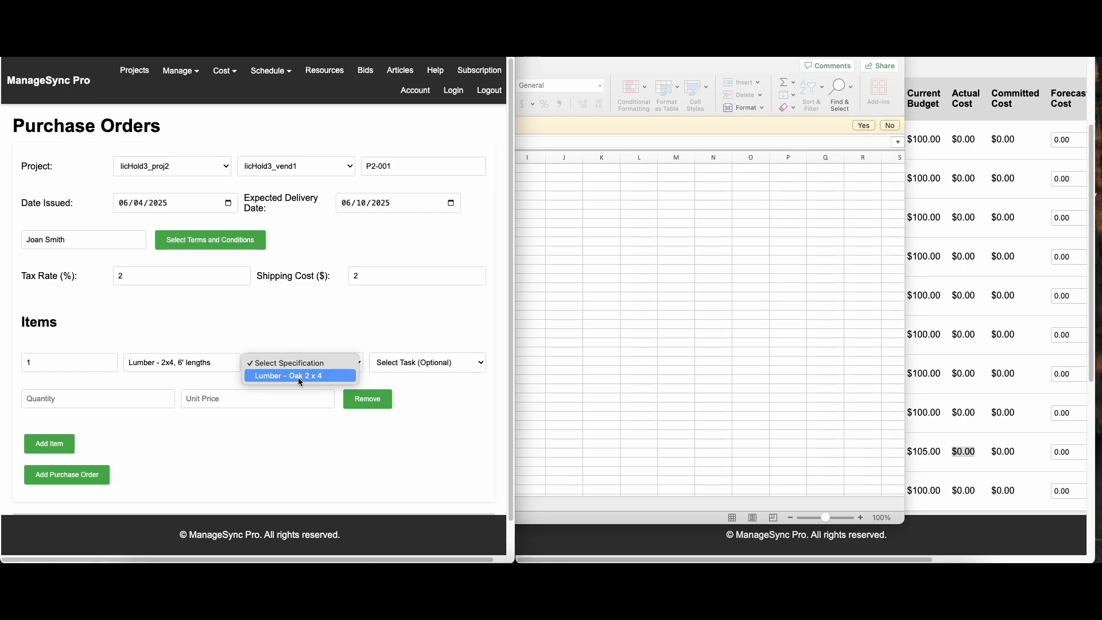
pyautogui.click(298, 376)
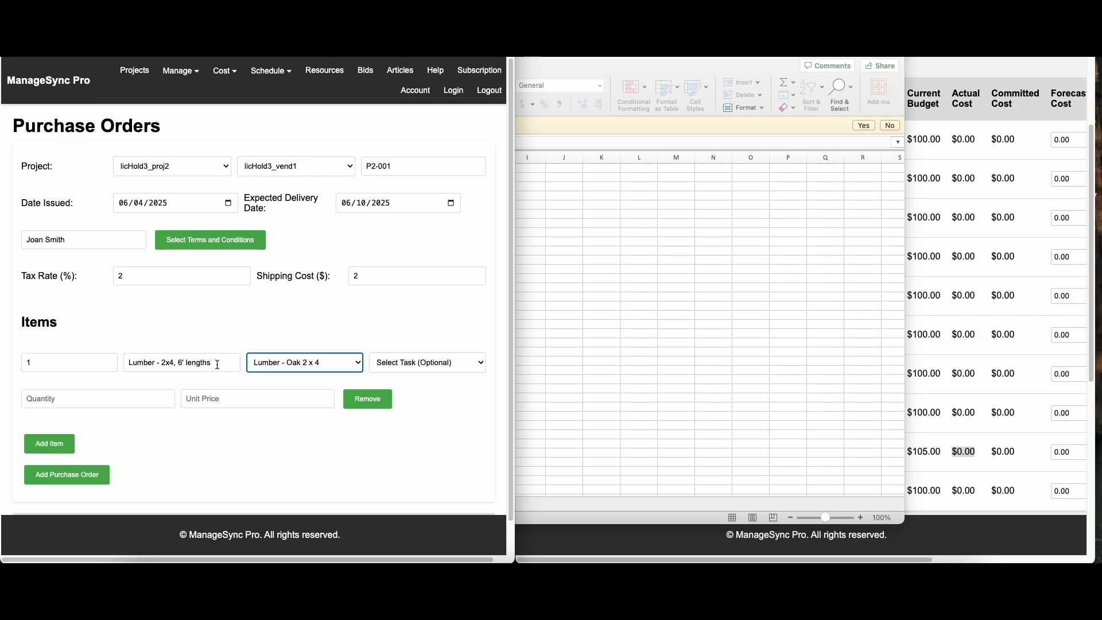
# - Link the lumber item to the "Example multi predecessor" task and set its quantity to 1 and unit price to 2
pyautogui.click(442, 368)
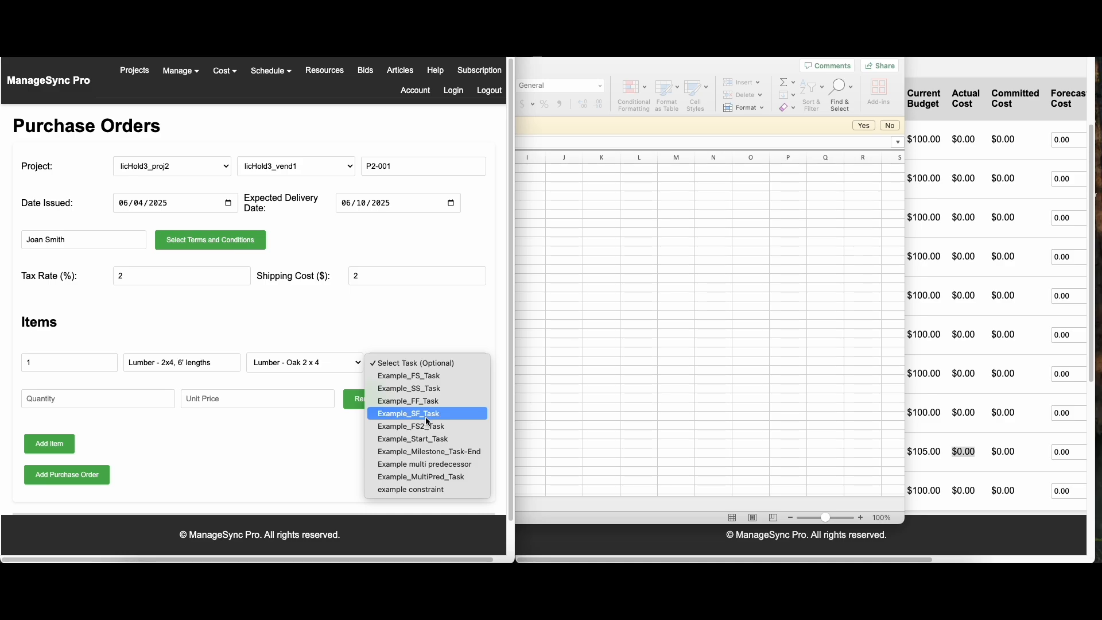
pyautogui.click(441, 466)
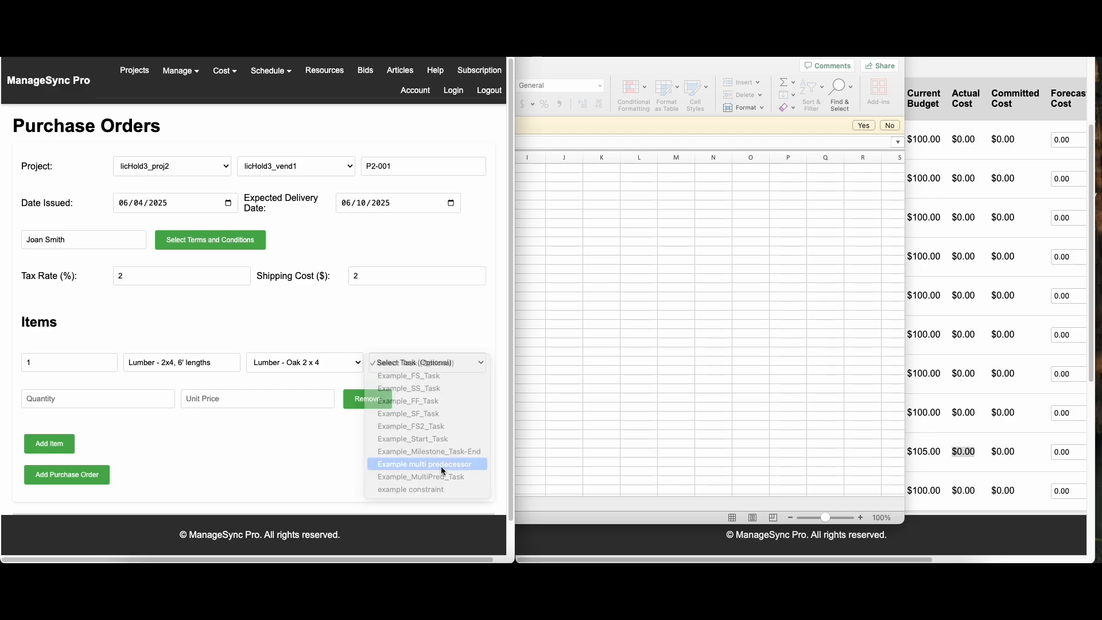
pyautogui.click(97, 403)
pyautogui.write('1')
pyautogui.click(211, 400)
pyautogui.write('2')
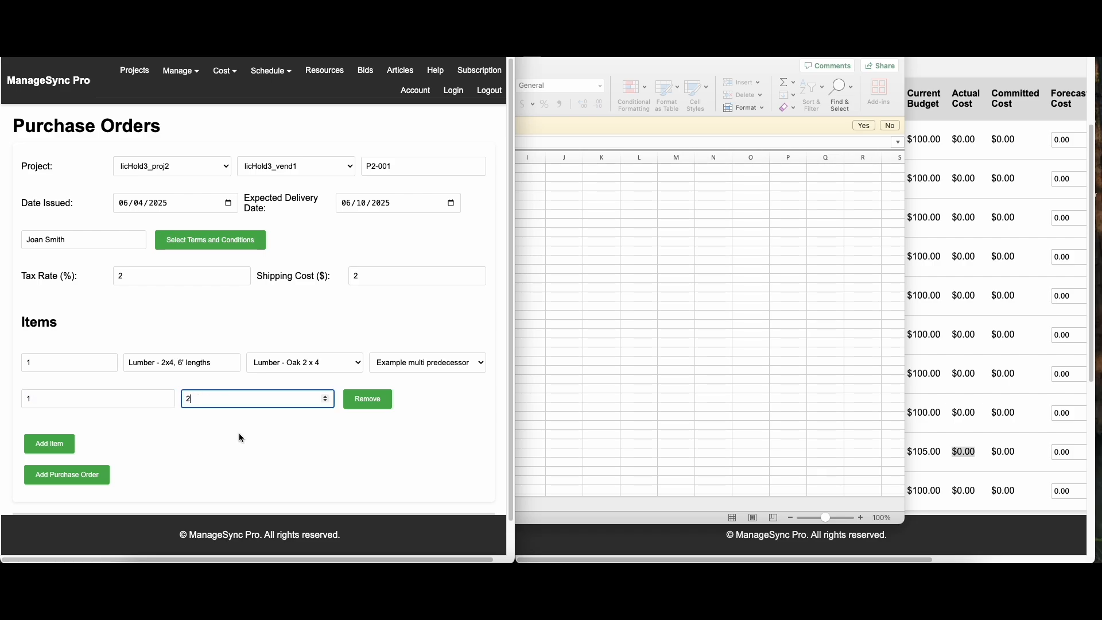
# - Insert a second, blank item line and submit the purchase order
pyautogui.click(49, 445)
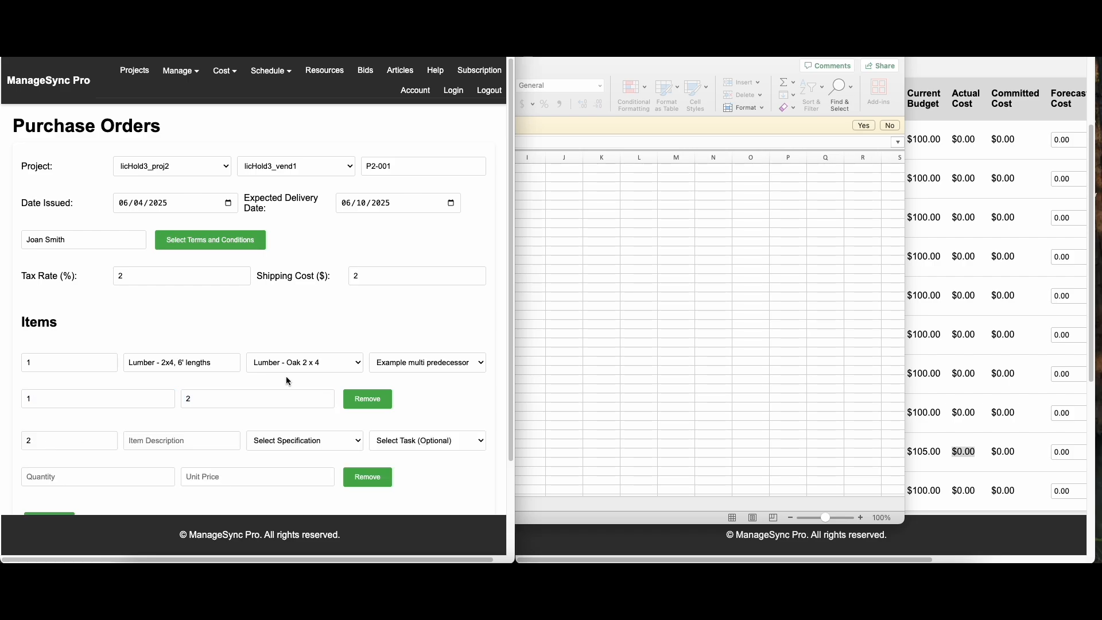
pyautogui.scroll(-2, 286, 379)
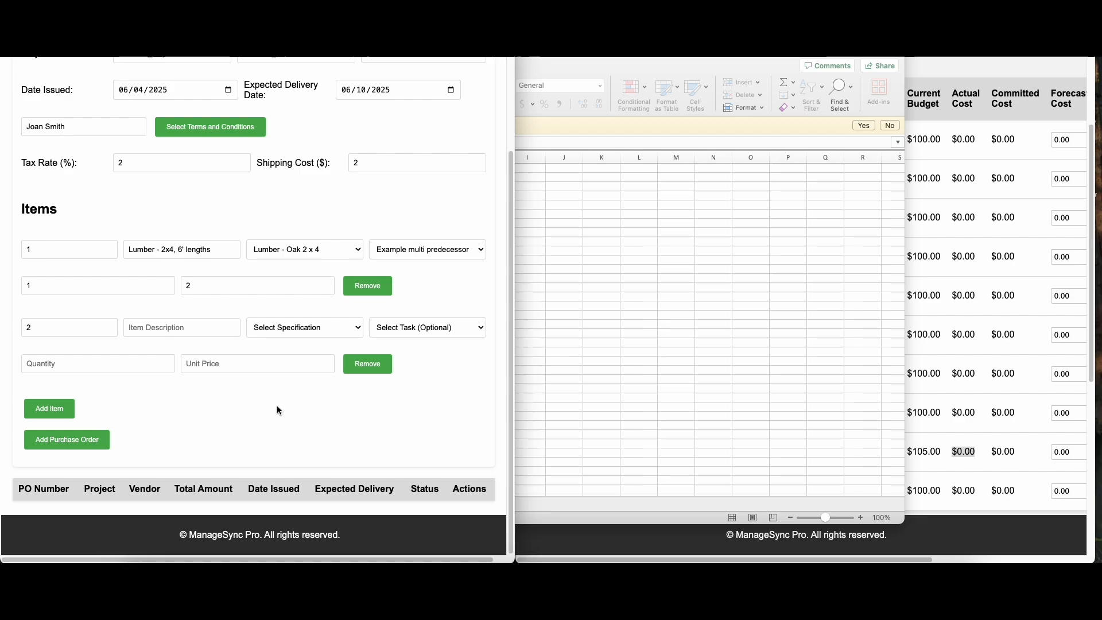
pyautogui.click(74, 442)
pyautogui.scroll(-1, 258, 344)
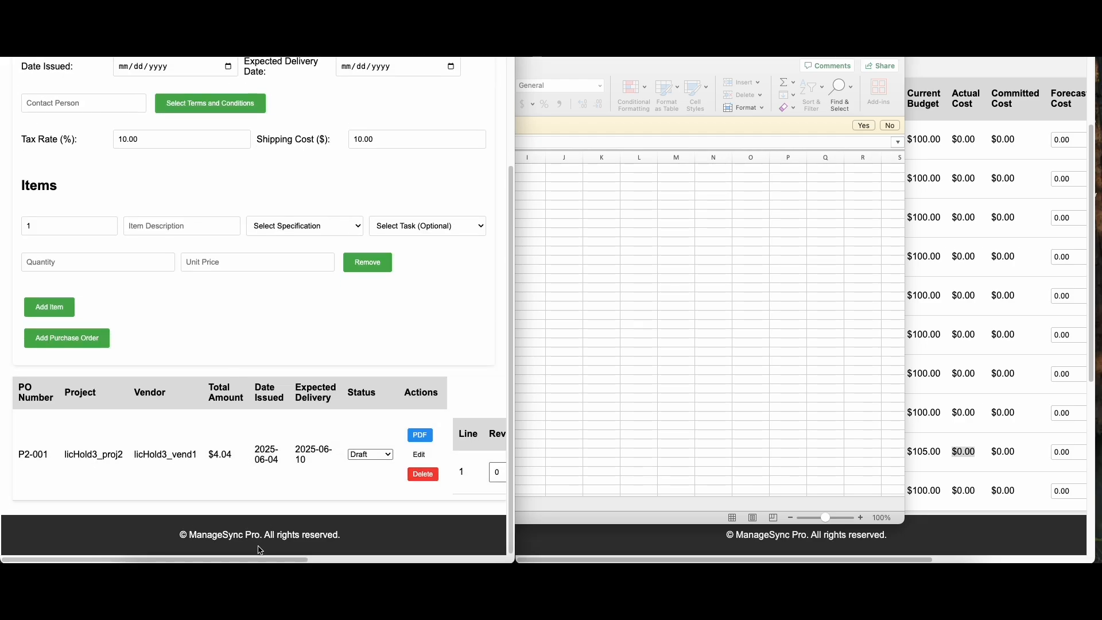
# - Bring the Financial Overview alongside the purchase orders and set the new purchase order's status to Issued
pyautogui.moveTo(253, 559); pyautogui.dragTo(476, 559)
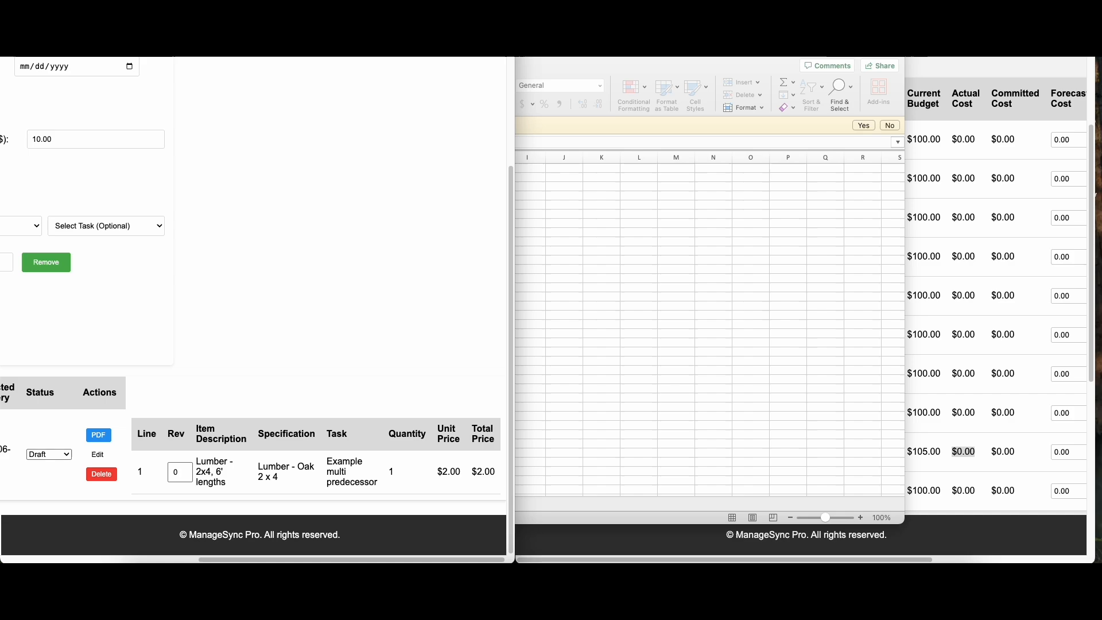
pyautogui.click(921, 45)
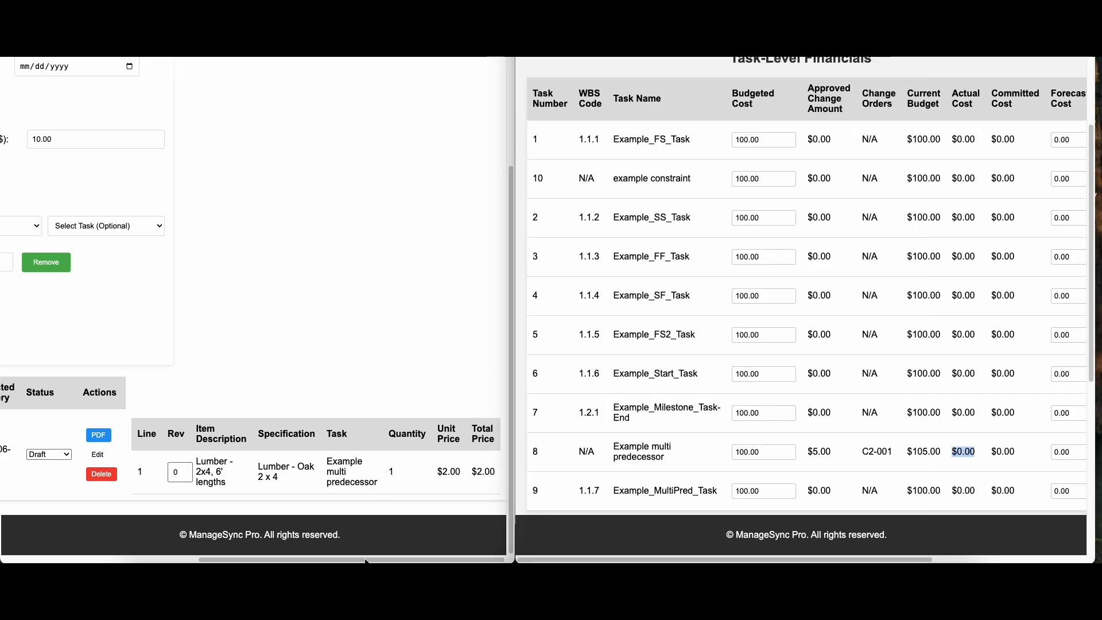
pyautogui.moveTo(366, 561); pyautogui.dragTo(75, 557)
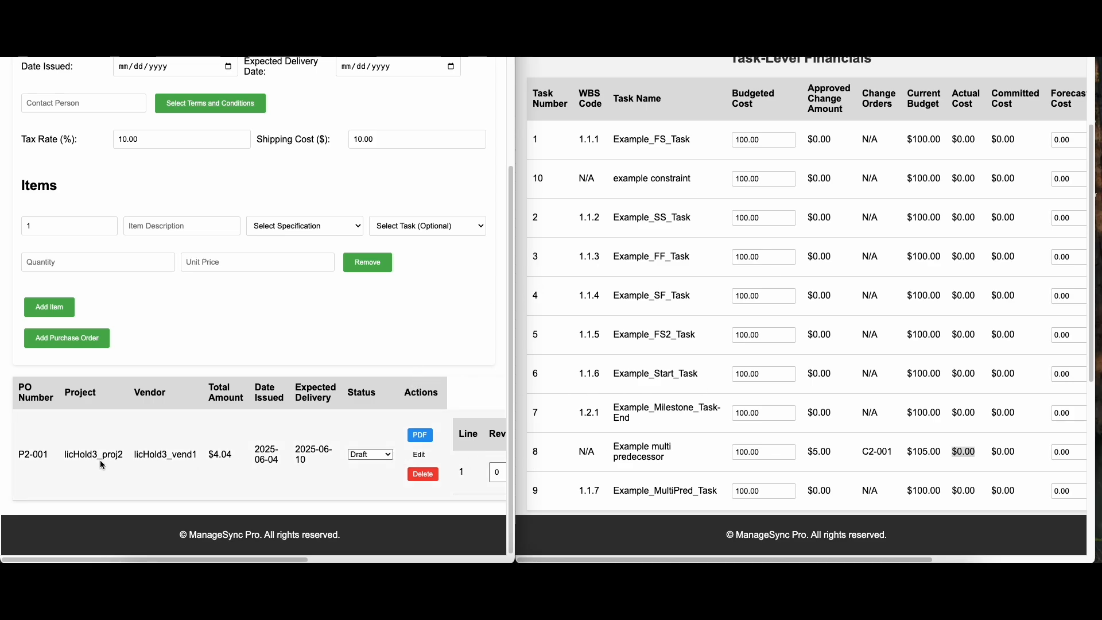
pyautogui.scroll(1, 101, 453)
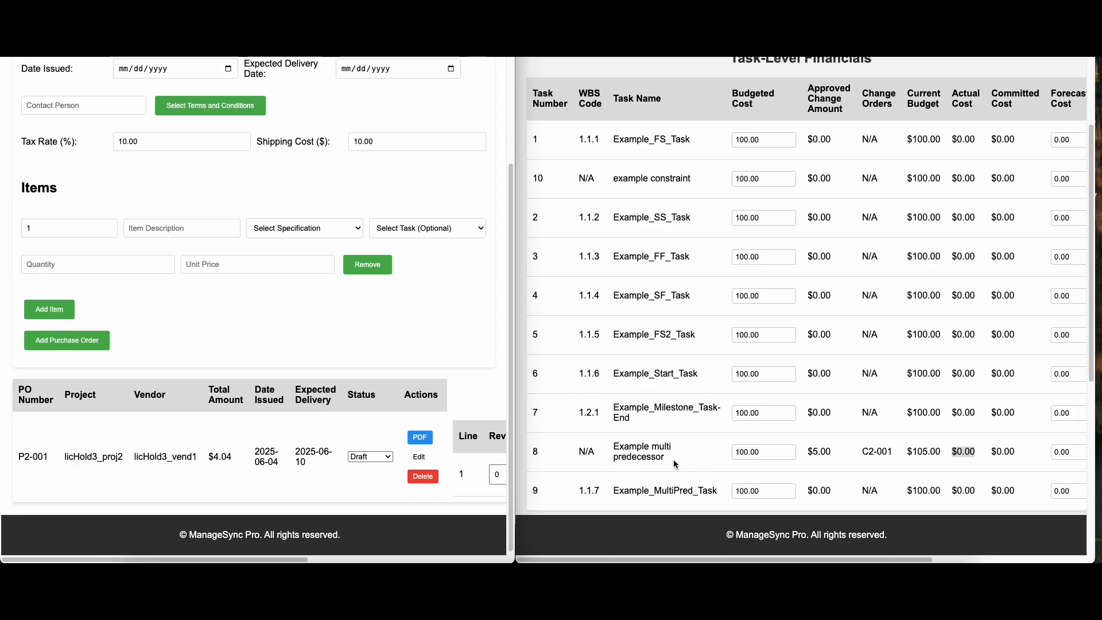
pyautogui.moveTo(629, 446); pyautogui.dragTo(664, 458)
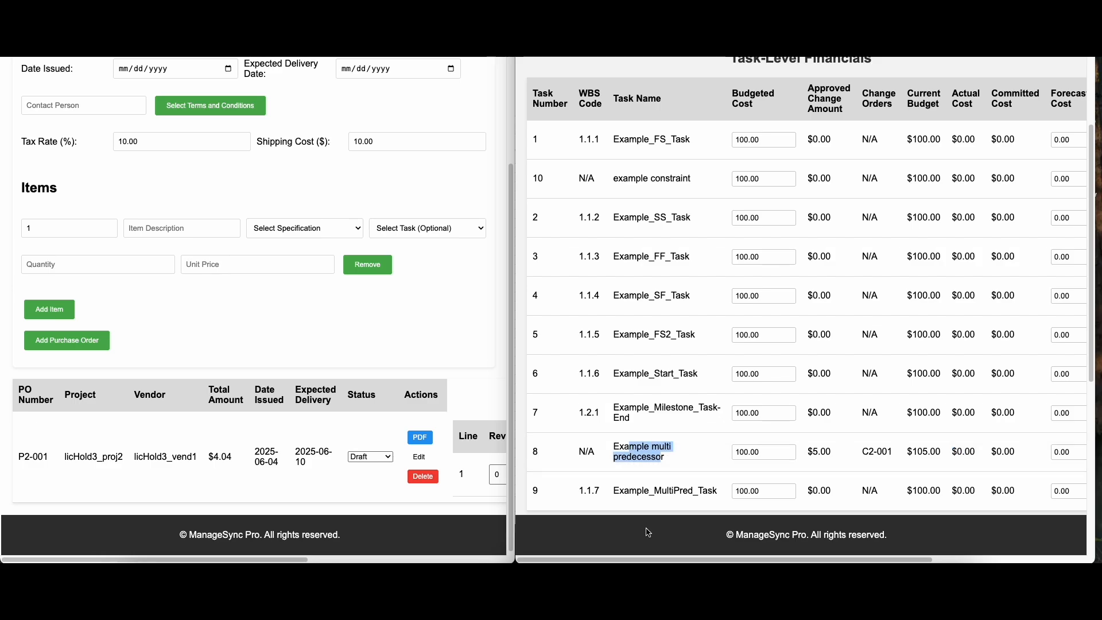
pyautogui.click(390, 463)
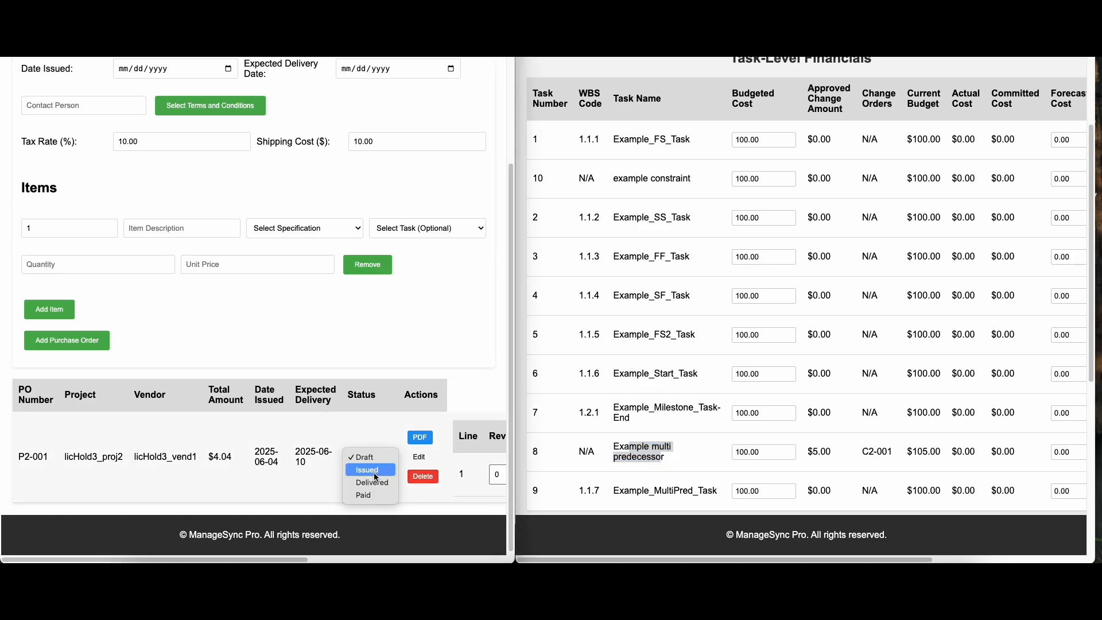
pyautogui.click(376, 476)
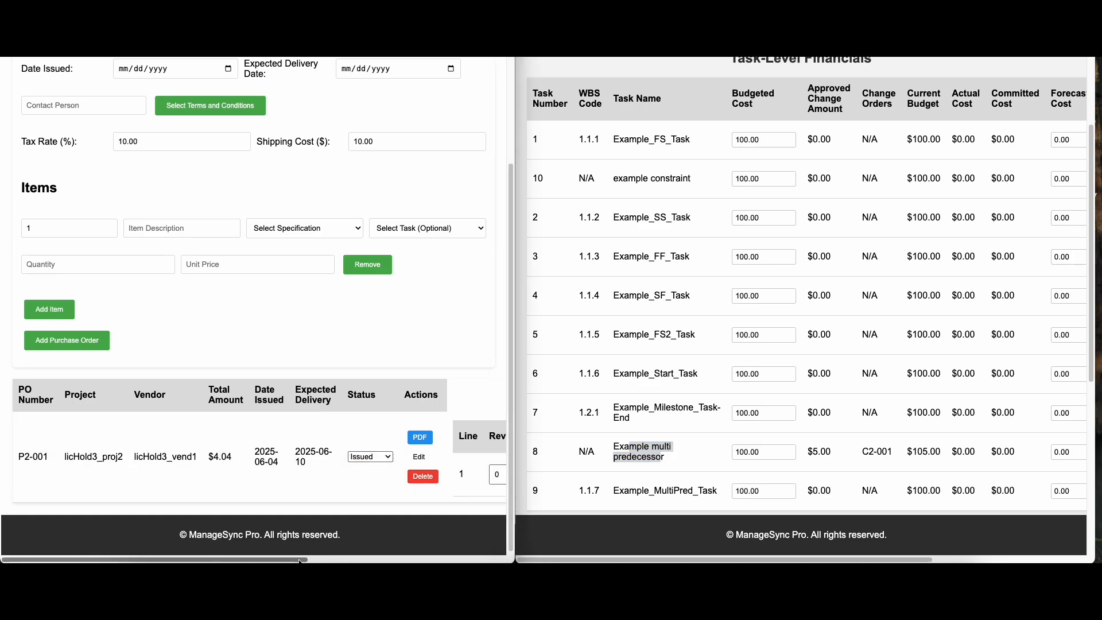
# - Reload the Financial Overview and compare the "Example multi predecessor" task's committed cost with the purchase order's line total
pyautogui.moveTo(289, 561); pyautogui.dragTo(330, 561)
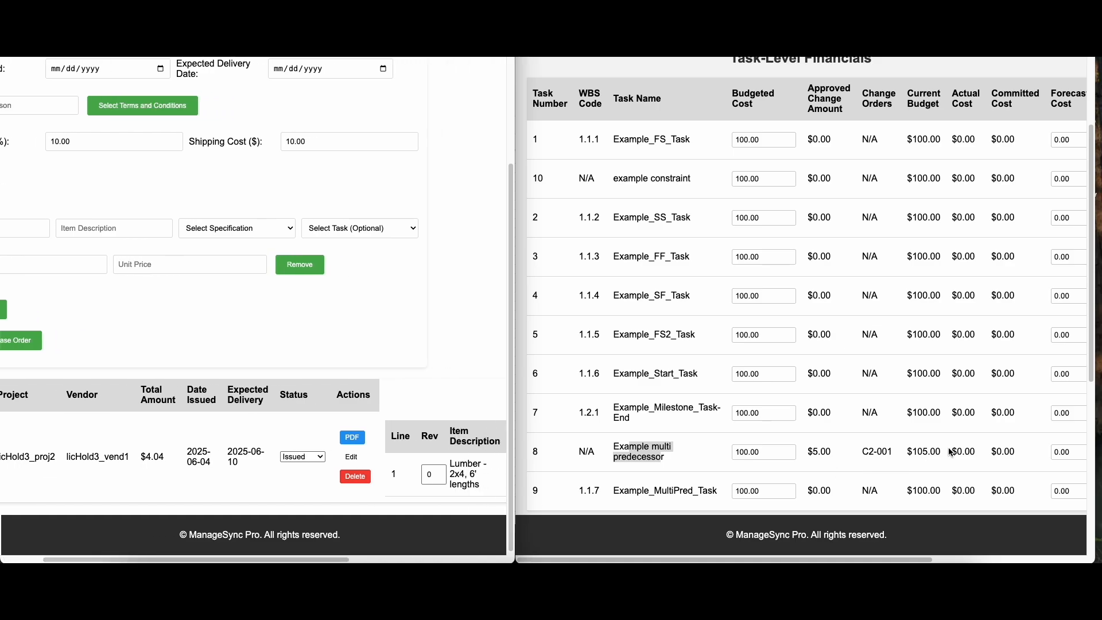
pyautogui.moveTo(1027, 456); pyautogui.dragTo(981, 457)
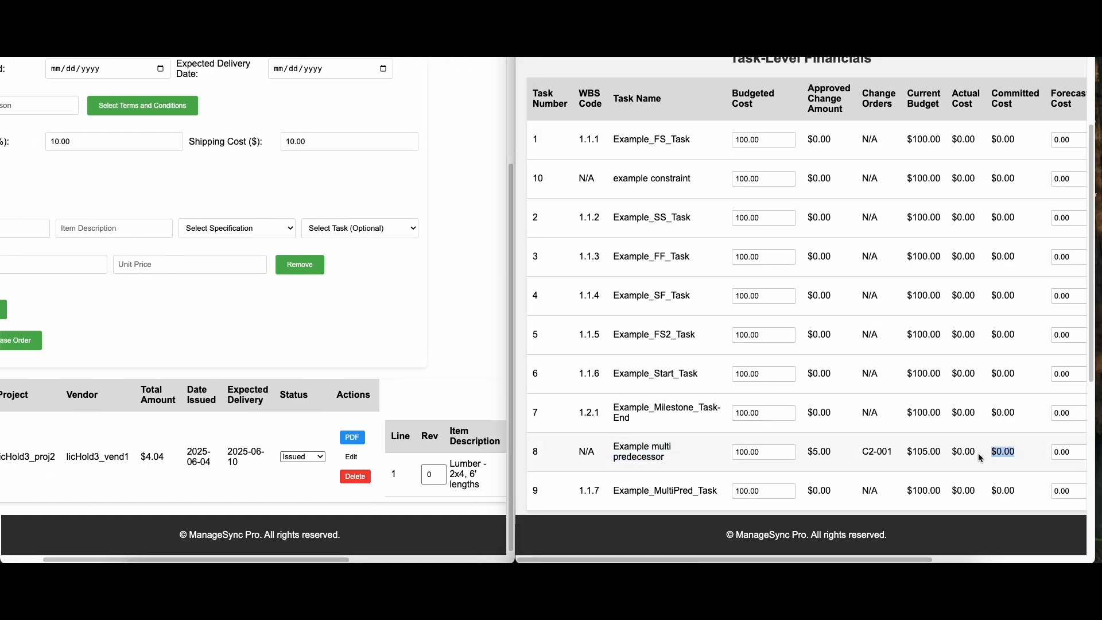
pyautogui.scroll(5, 956, 434)
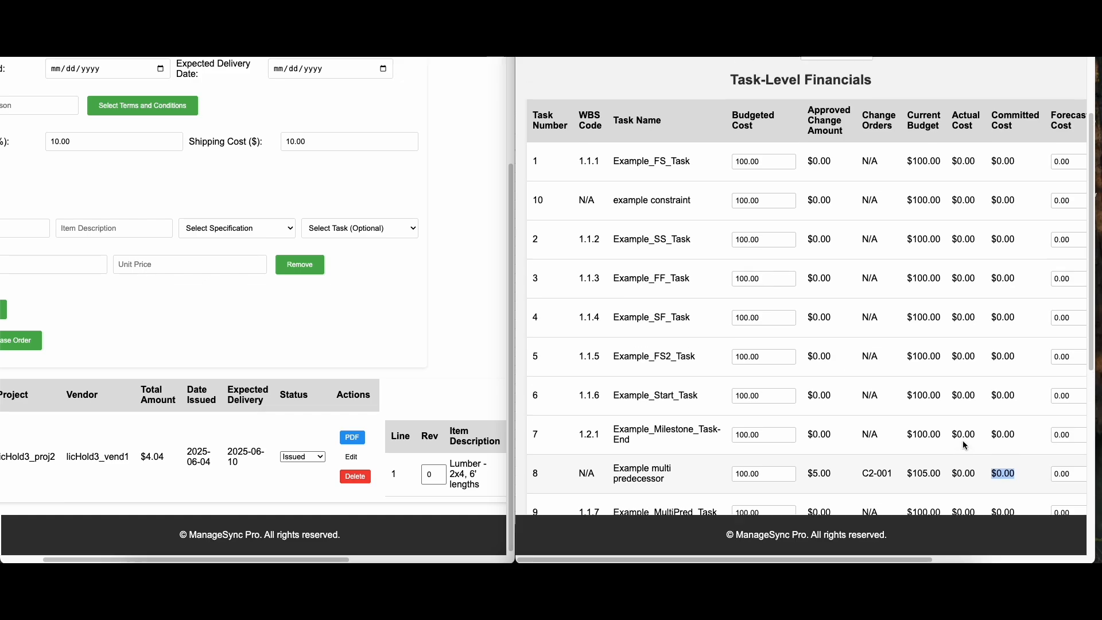
pyautogui.click(579, 50)
pyautogui.scroll(-6, 1010, 381)
pyautogui.scroll(3, 1004, 390)
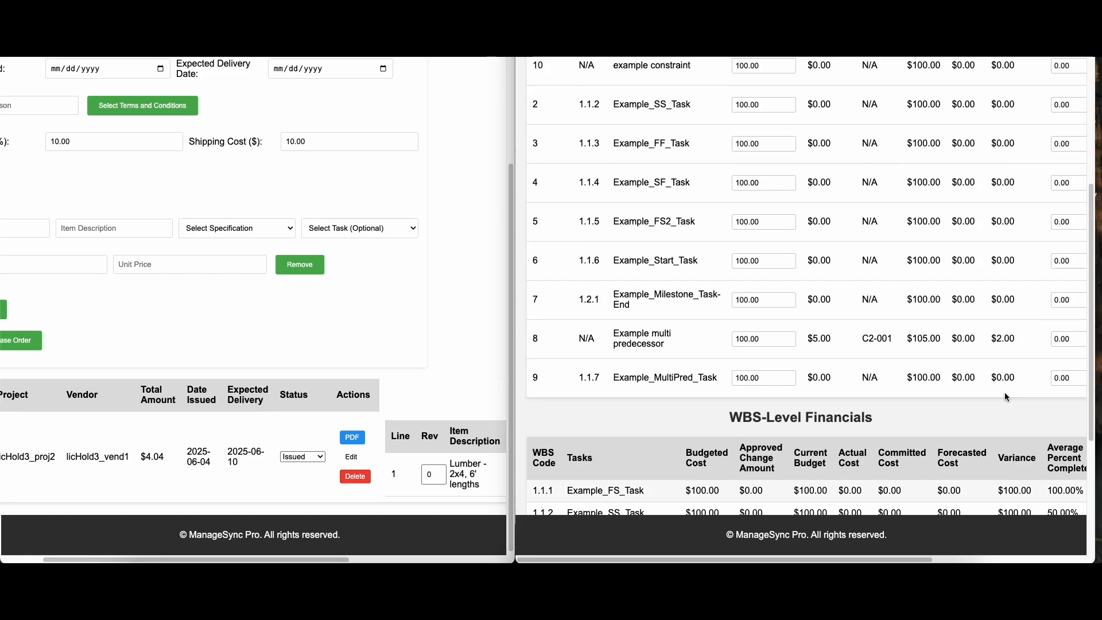
pyautogui.moveTo(1028, 415); pyautogui.dragTo(987, 411)
pyautogui.moveTo(314, 557); pyautogui.dragTo(484, 558)
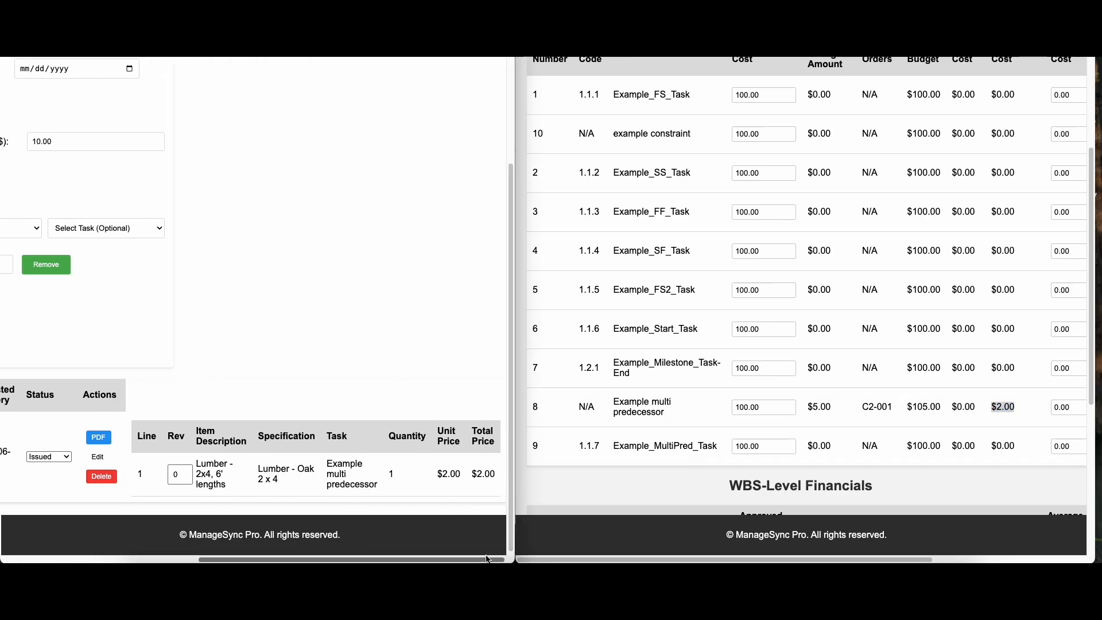
pyautogui.moveTo(458, 475); pyautogui.dragTo(426, 481)
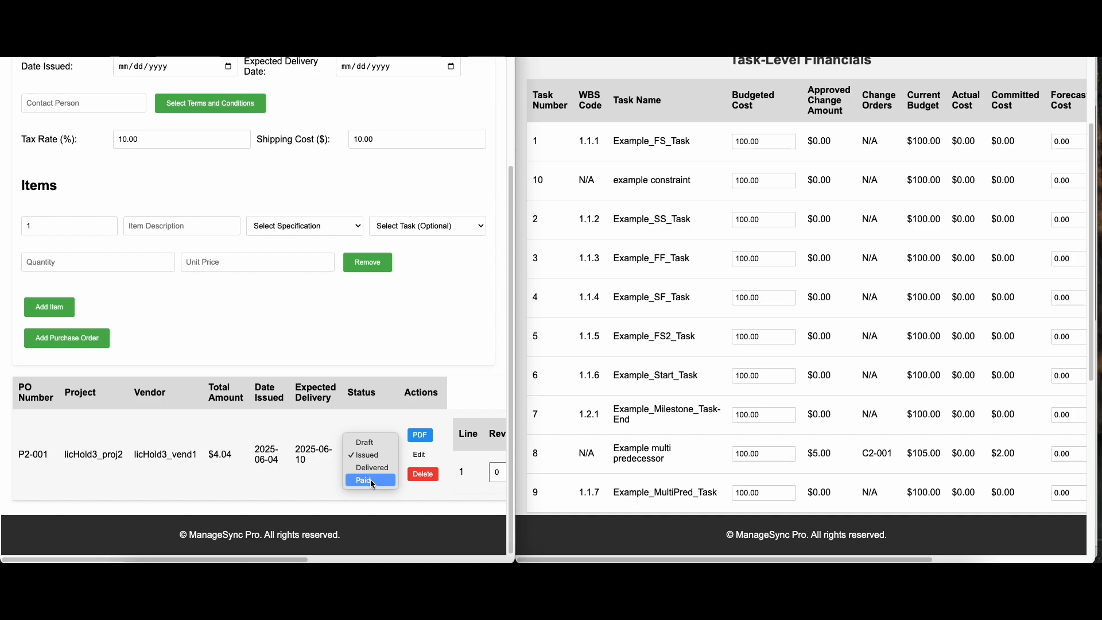
# - Set the forecasted cost of the "Example multi predecessor" task to 110, leaving the purchase order's status as Issued
pyautogui.click(989, 453)
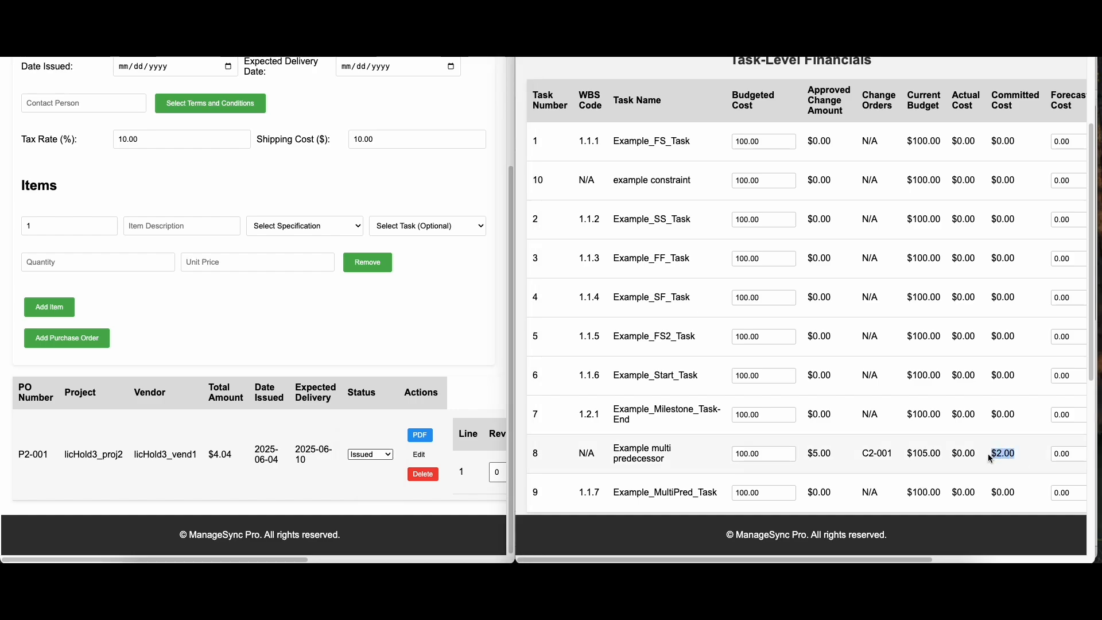
pyautogui.moveTo(987, 453); pyautogui.dragTo(950, 454)
pyautogui.moveTo(876, 560); pyautogui.dragTo(1030, 560)
pyautogui.moveTo(884, 458); pyautogui.dragTo(838, 457)
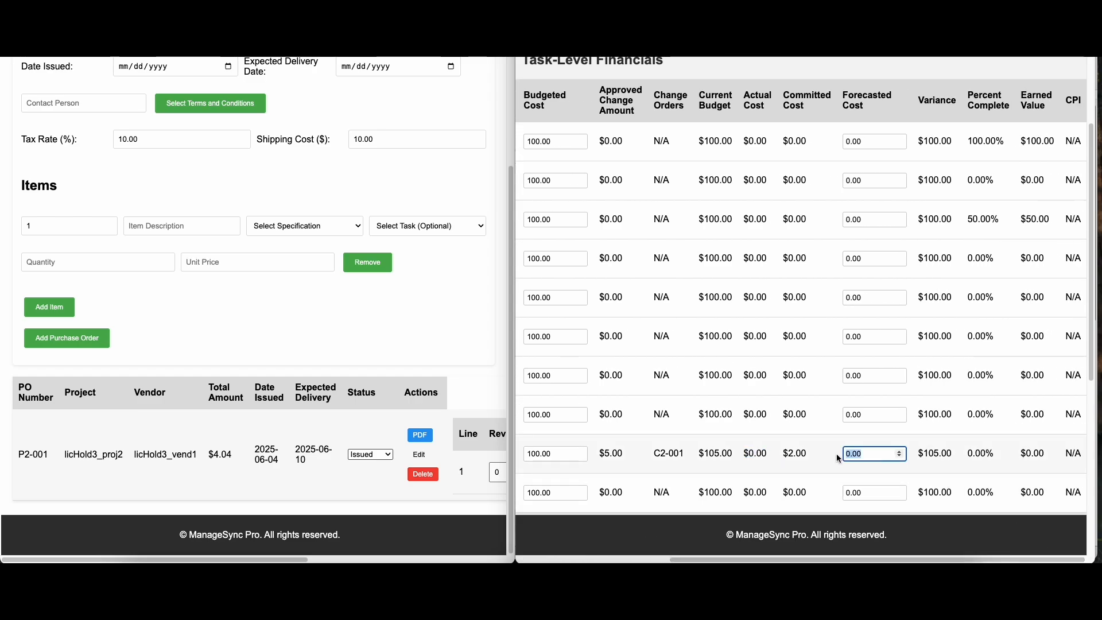
pyautogui.write('110')
pyautogui.click(1040, 463)
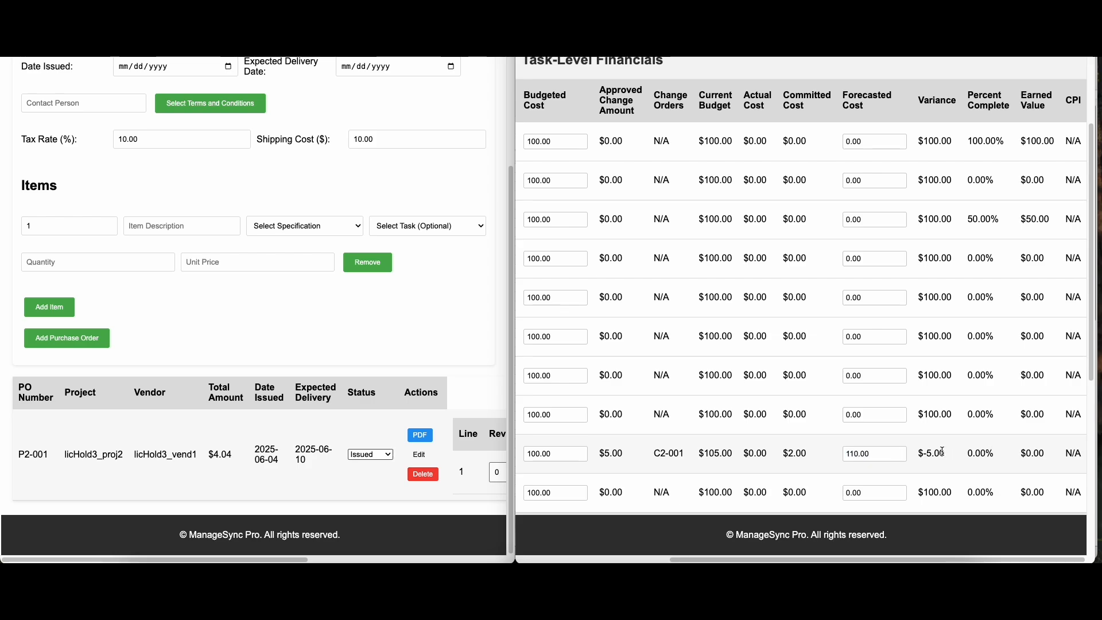
# - Examine the variance, percent complete and earned value in the task-level financials, comparing the "Example multi predecessor", Example_FS_Task and Example_SS_Task rows
pyautogui.moveTo(949, 457); pyautogui.dragTo(1003, 455)
pyautogui.click(1008, 143)
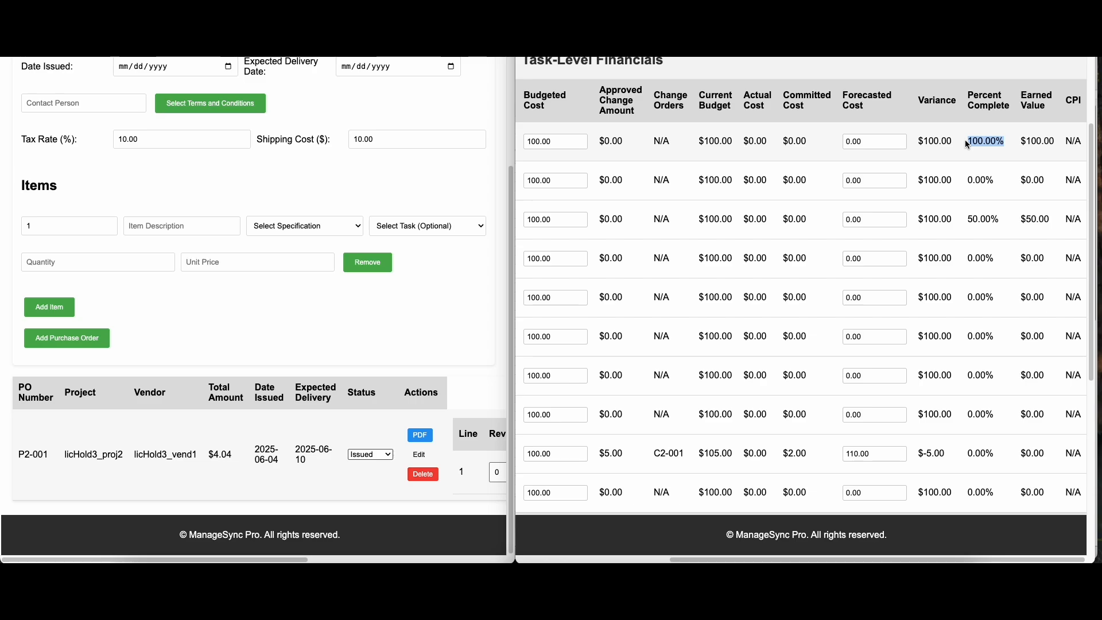
pyautogui.moveTo(1002, 219); pyautogui.dragTo(967, 220)
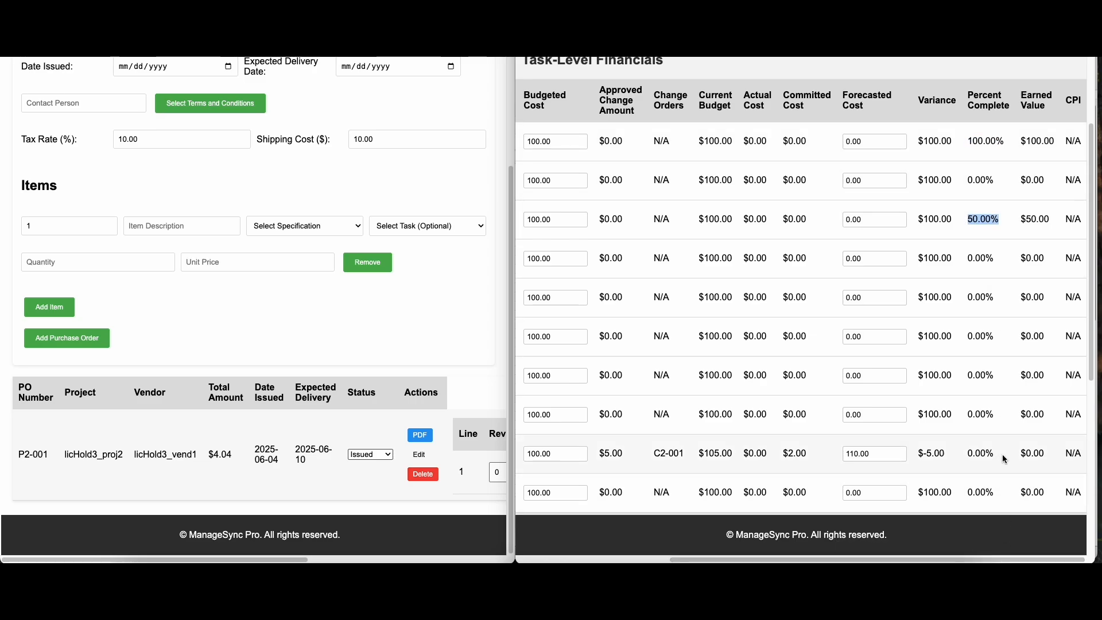
pyautogui.moveTo(1020, 454); pyautogui.dragTo(1069, 451)
pyautogui.click(1049, 455)
pyautogui.moveTo(1054, 142); pyautogui.dragTo(1030, 143)
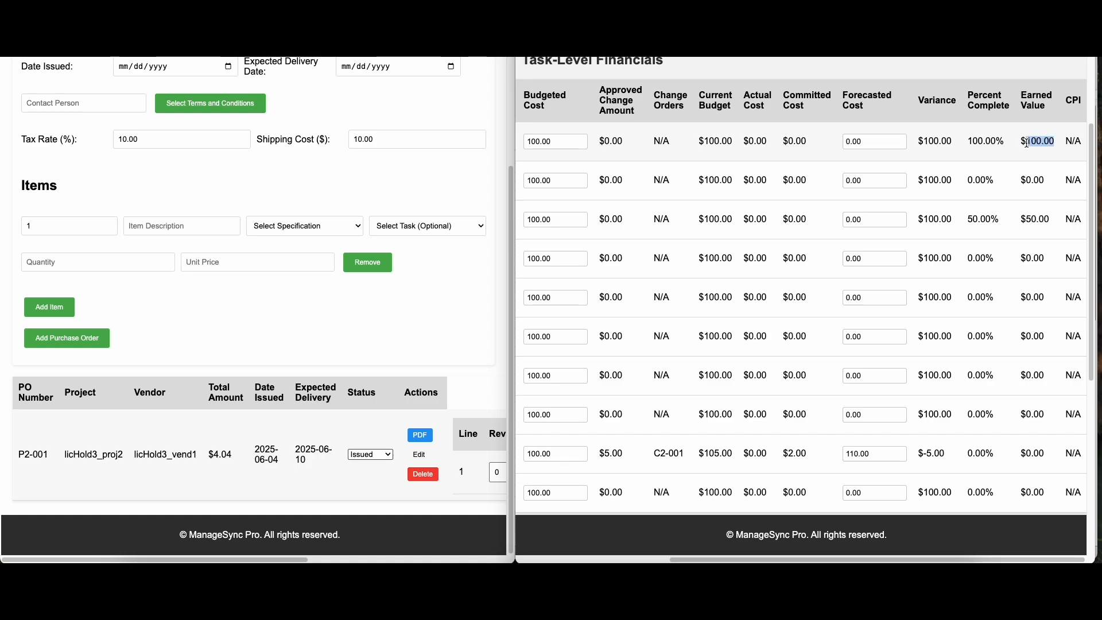
pyautogui.click(970, 140)
pyautogui.moveTo(1052, 142); pyautogui.dragTo(1025, 142)
# - Check how CPI is defined and compare Example_FS_Task's actual cost, earned value and CPI
pyautogui.moveTo(1074, 101)
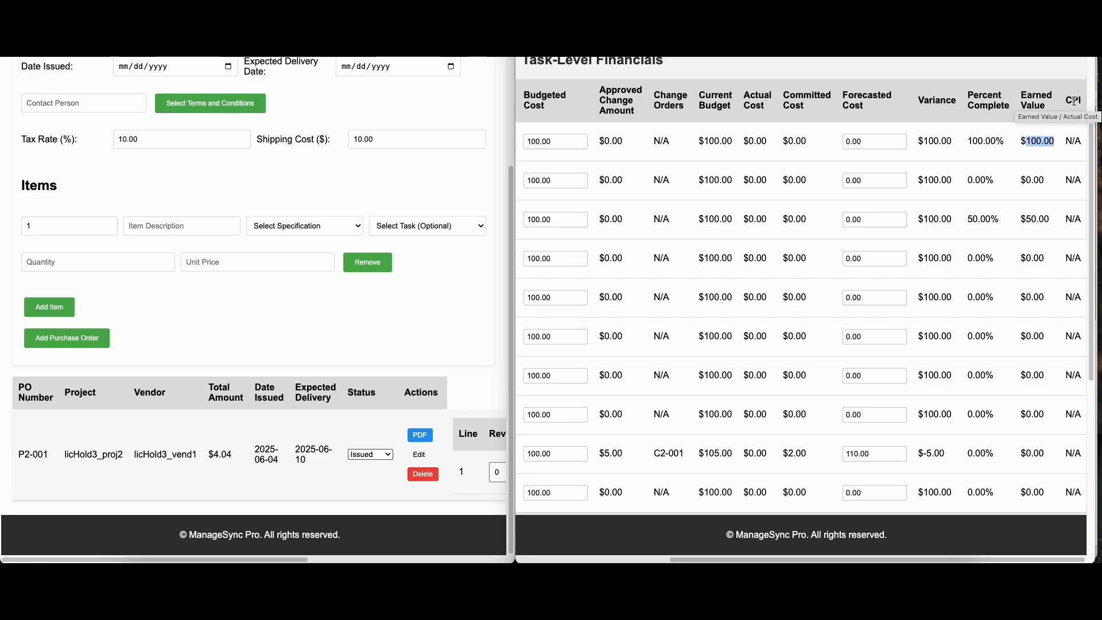
pyautogui.moveTo(768, 142); pyautogui.dragTo(729, 143)
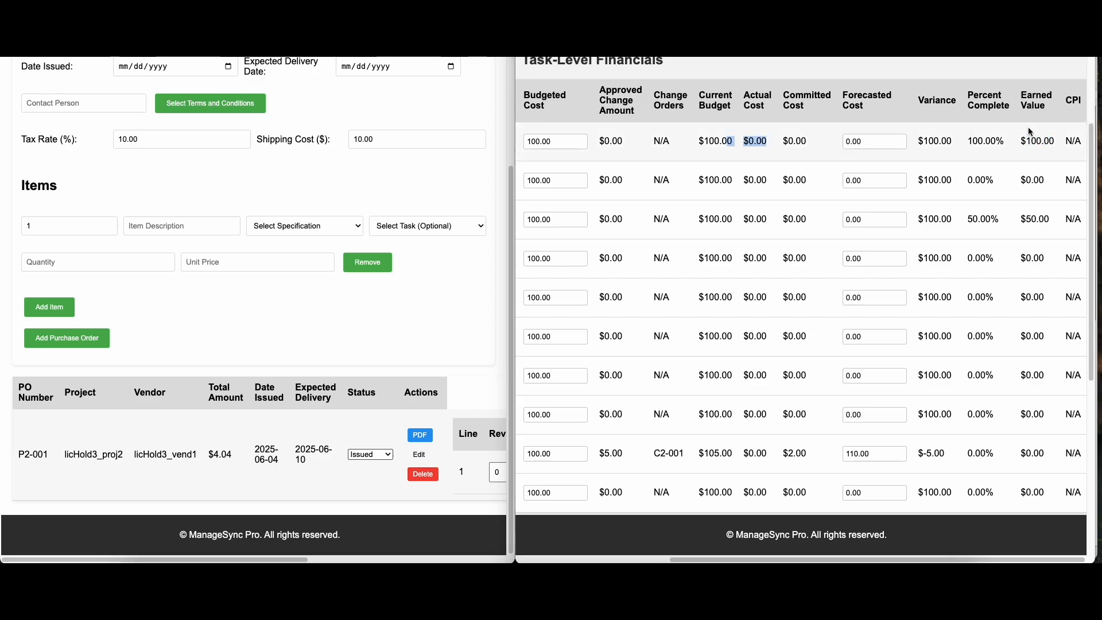
pyautogui.click(1086, 144)
pyautogui.doubleClick(1072, 141)
pyautogui.scroll(-2, 1062, 155)
pyautogui.scroll(4, 1062, 166)
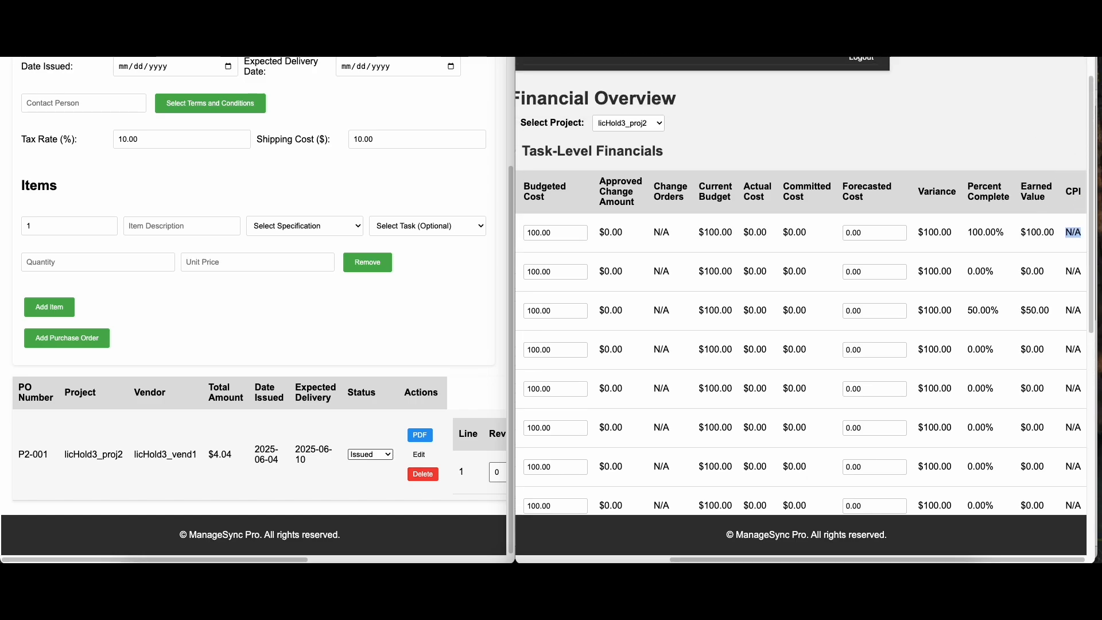
# - Enlarge the Financial Overview window to fill the whole screen
pyautogui.moveTo(803, 28); pyautogui.dragTo(785, 36)
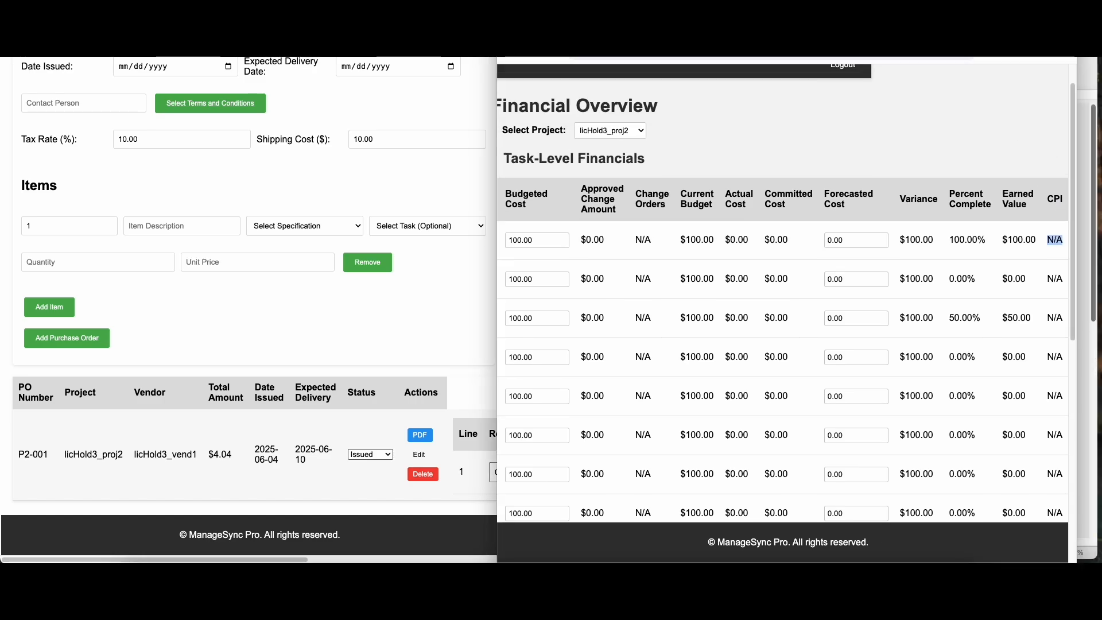
pyautogui.doubleClick(785, 36)
pyautogui.scroll(-1, 729, 266)
pyautogui.scroll(3, 727, 269)
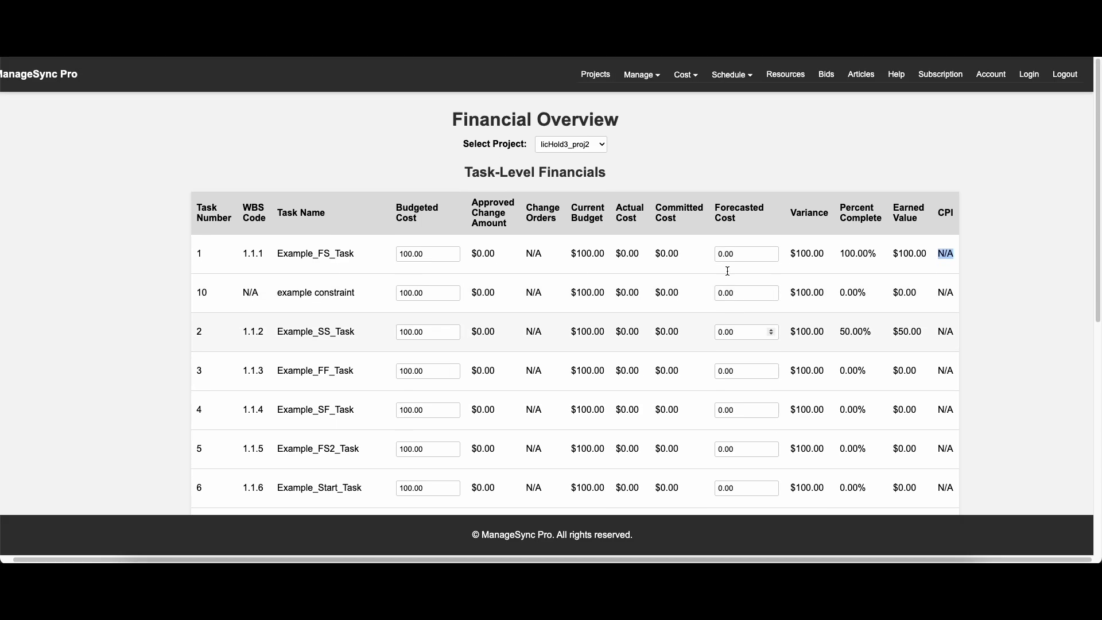
# - Review the WBS-level financials listed beneath the task-level table of the Financial Overview
pyautogui.scroll(-5, 730, 276)
pyautogui.scroll(-4, 729, 281)
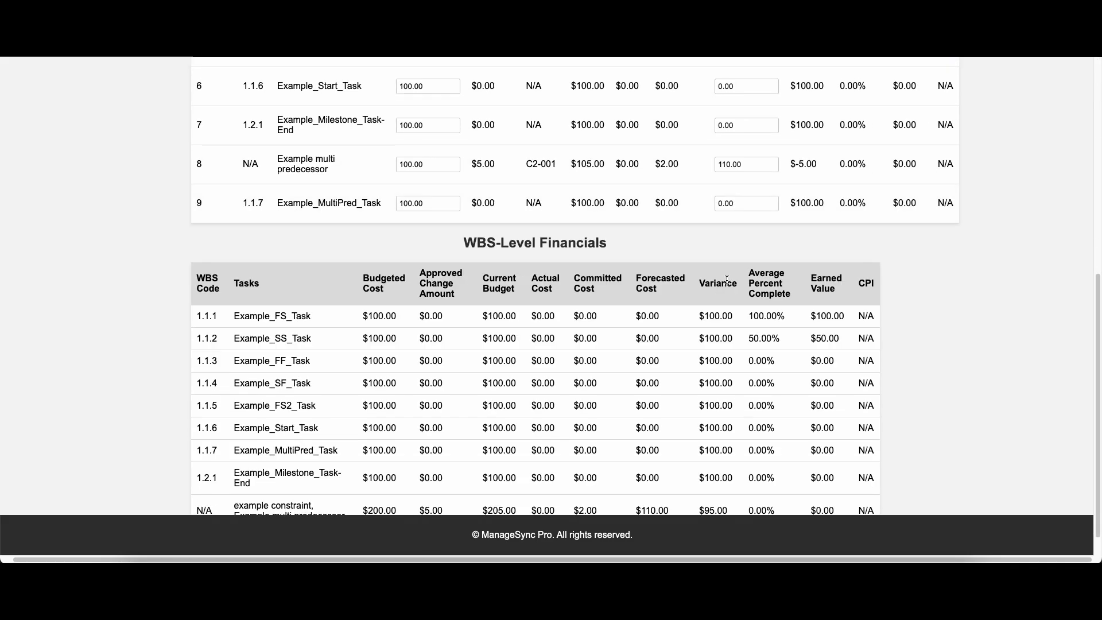
pyautogui.scroll(-1, 718, 330)
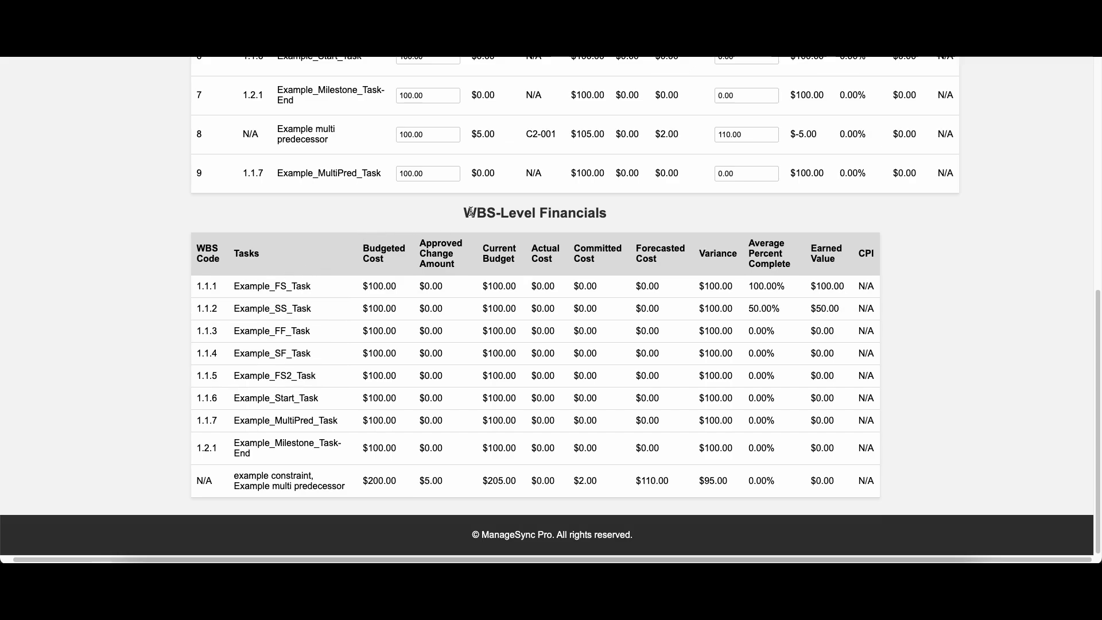
pyautogui.moveTo(471, 212); pyautogui.dragTo(619, 211)
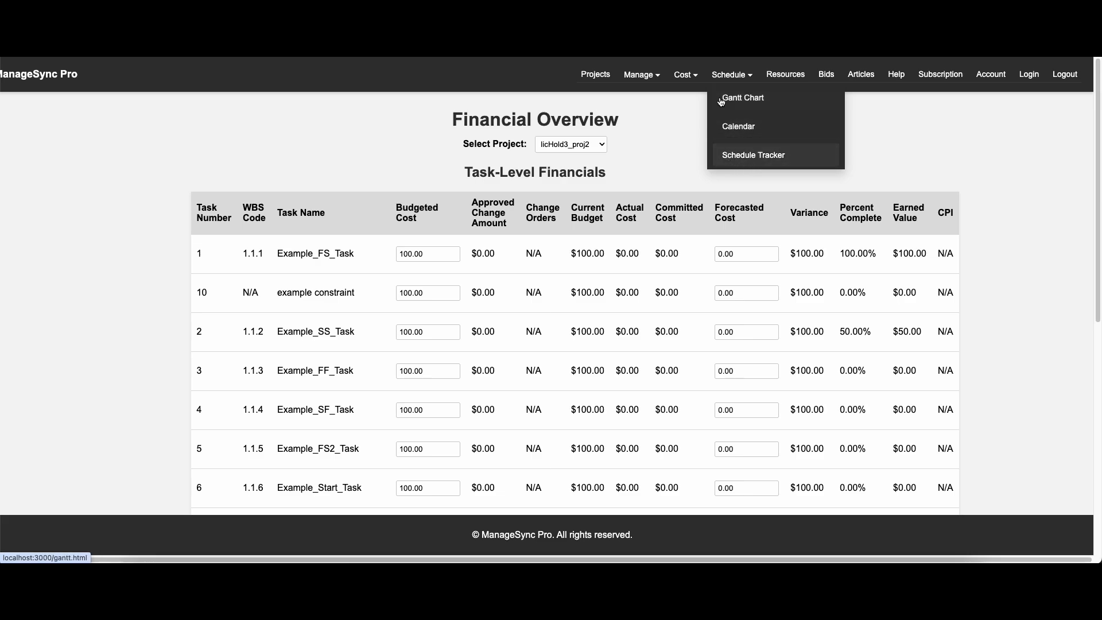
# - View the Daily Logs page and its entry form, followed by the Time Tracking page
pyautogui.moveTo(686, 76)
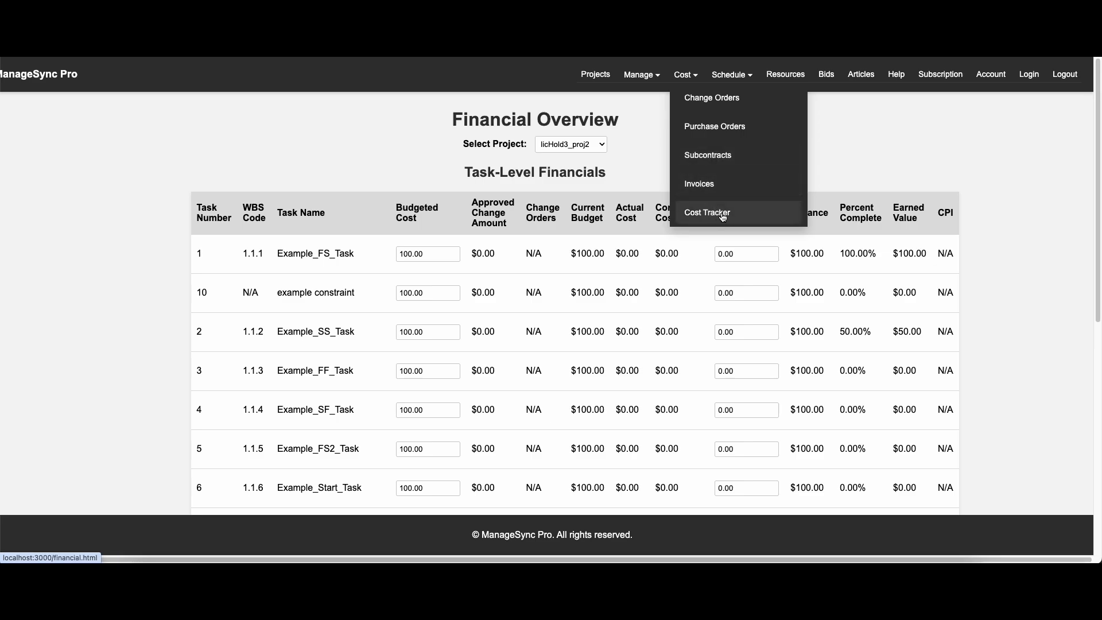
pyautogui.moveTo(649, 83)
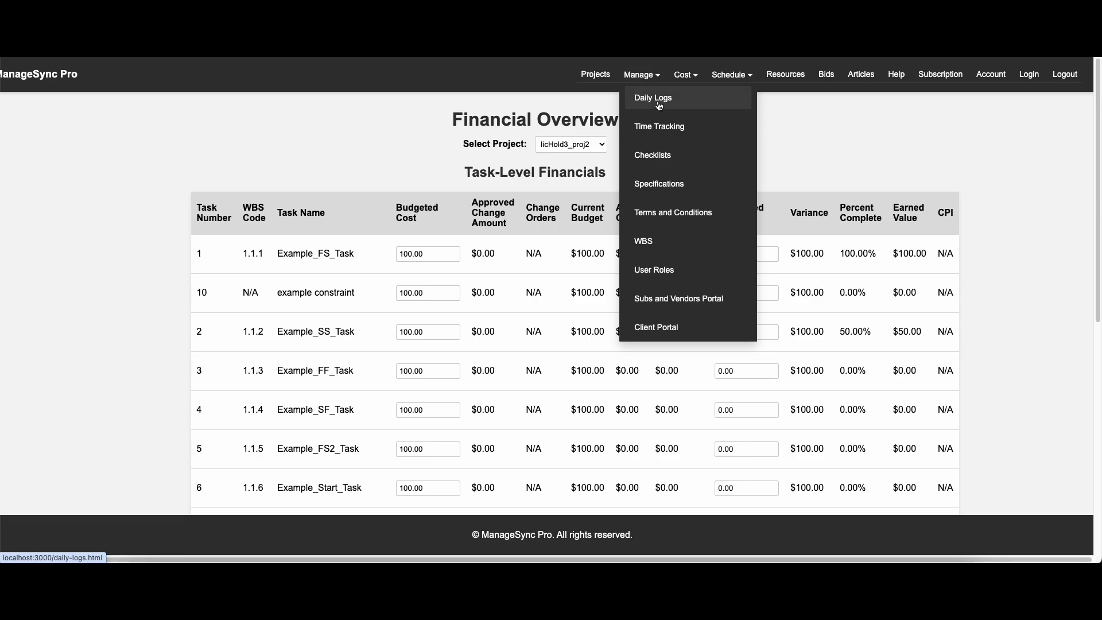
pyautogui.click(659, 105)
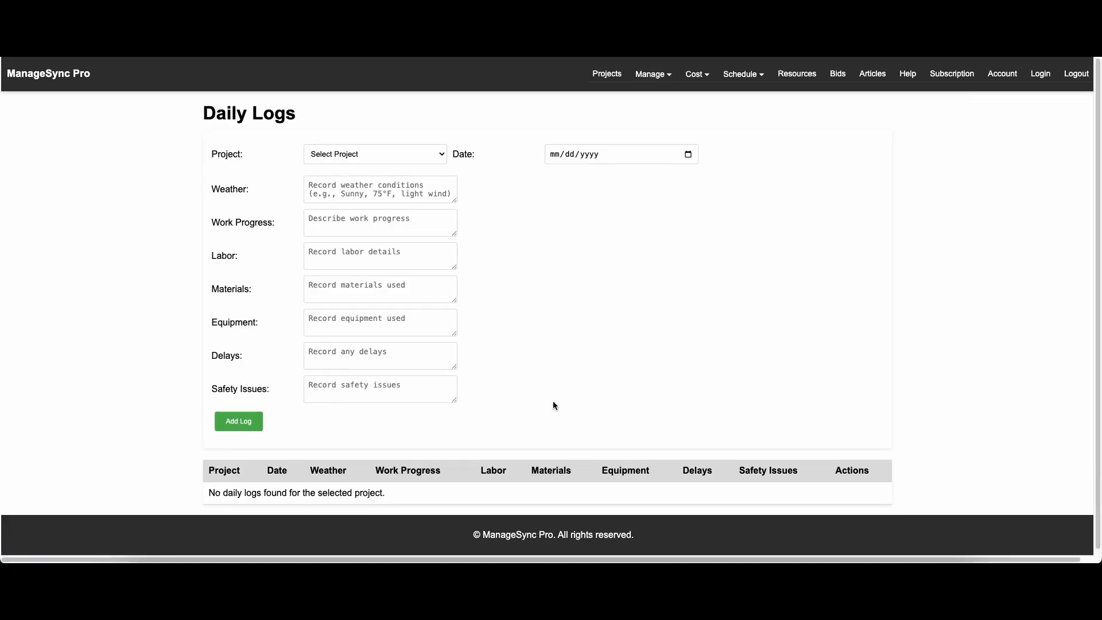
pyautogui.moveTo(658, 77)
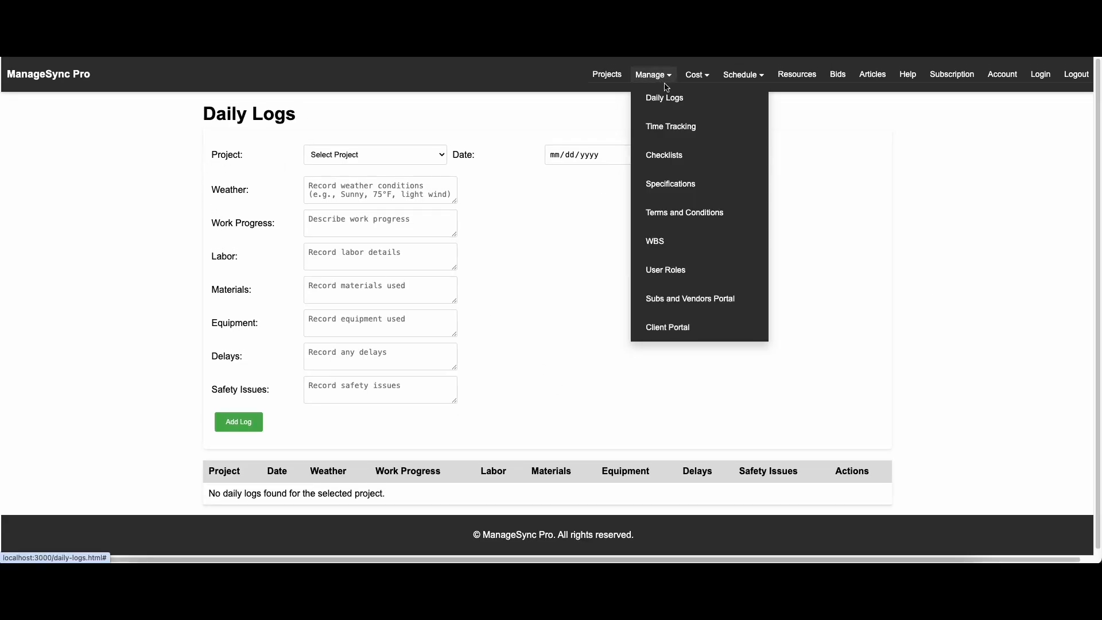
pyautogui.click(681, 130)
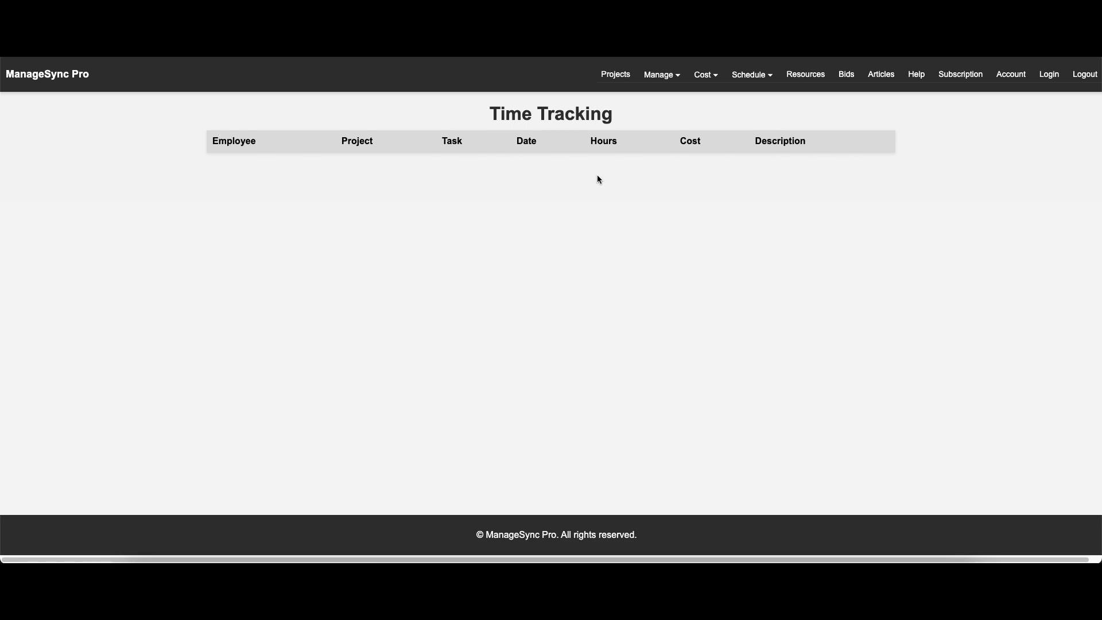
# - Open the Checklists page and look over the sections for creating checklists and assigning them to projects
pyautogui.click(660, 74)
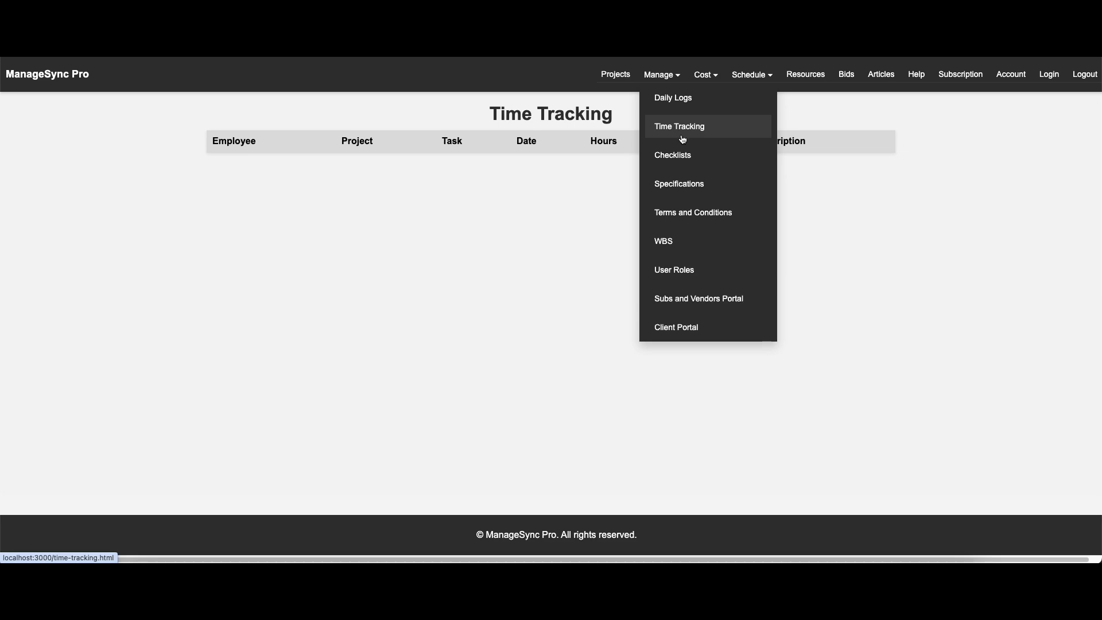
pyautogui.click(685, 162)
pyautogui.scroll(-2, 664, 370)
pyautogui.scroll(2, 664, 370)
pyautogui.scroll(-2, 669, 364)
pyautogui.scroll(2, 669, 365)
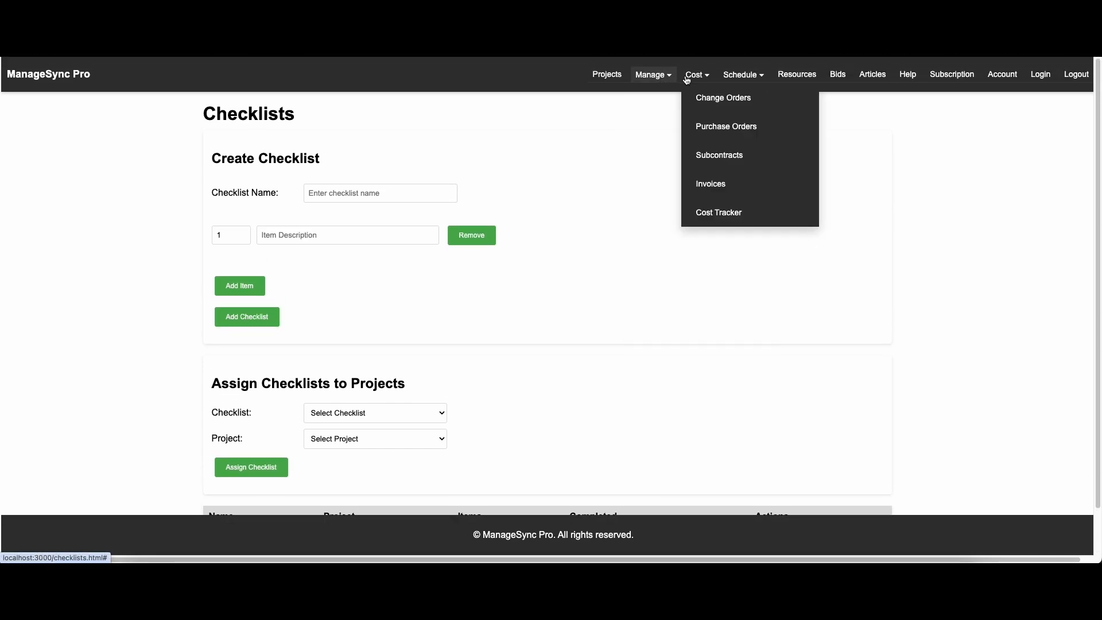
# - Open the Work Breakdown Structure page and load the licHold3_proj2 project
pyautogui.moveTo(695, 74)
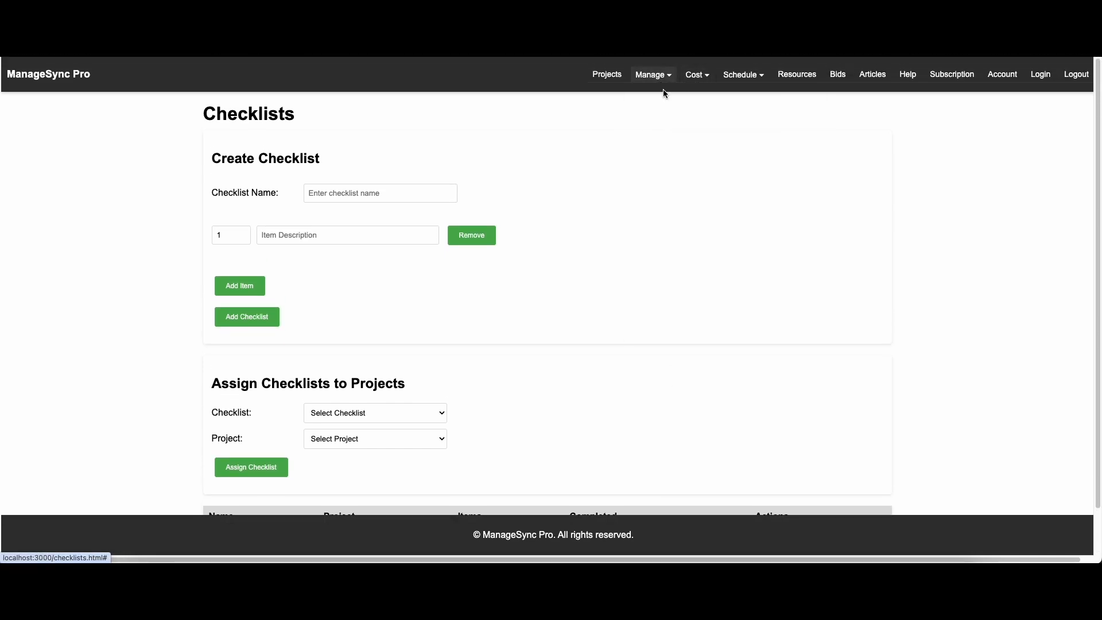
pyautogui.moveTo(663, 87)
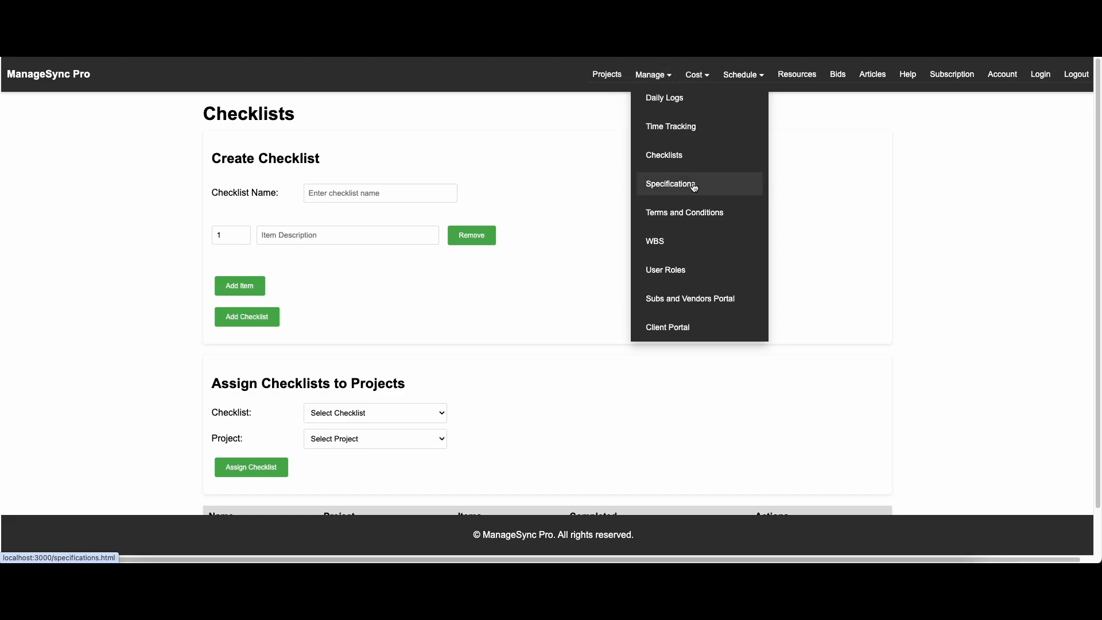
pyautogui.click(674, 246)
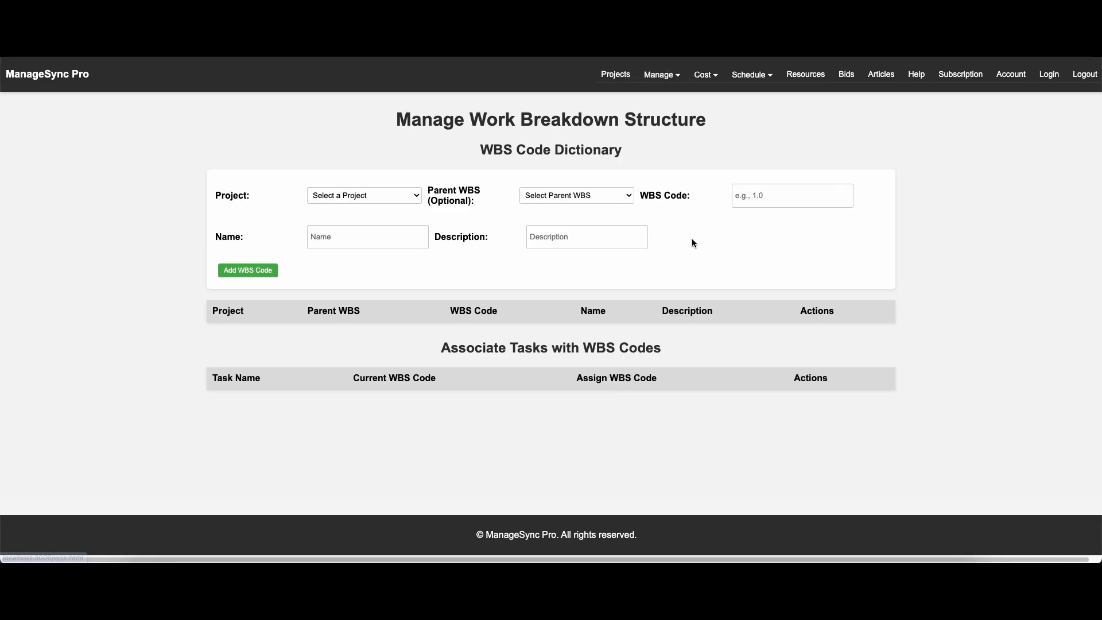
pyautogui.click(407, 200)
pyautogui.click(407, 210)
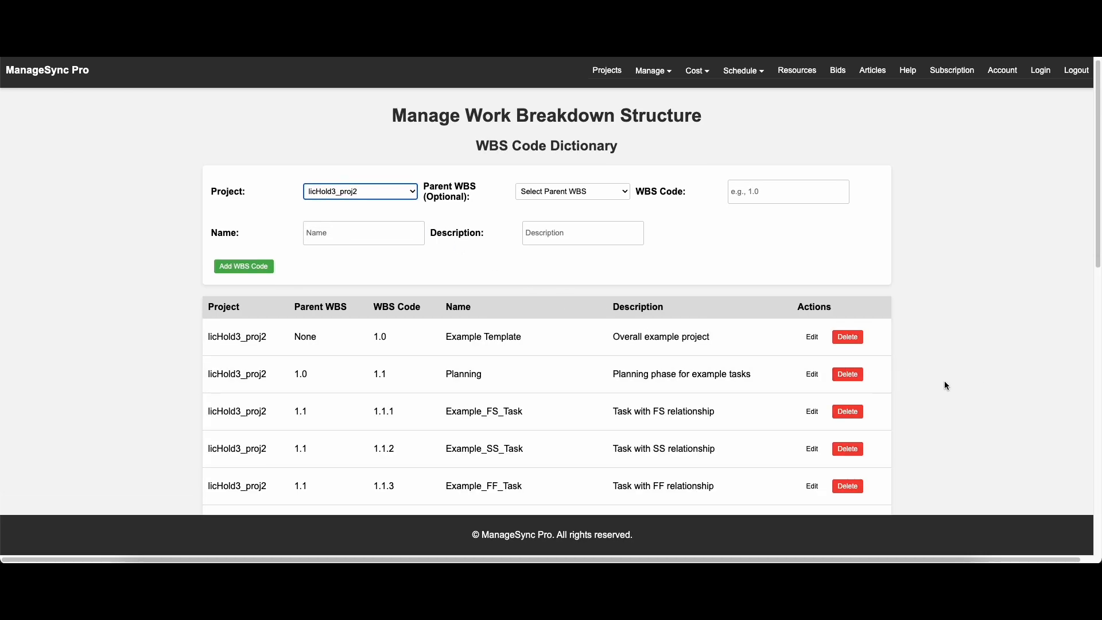
# - Review the project's WBS code dictionary and check the task associations for tasks without an assigned WBS code
pyautogui.scroll(-10, 945, 382)
pyautogui.scroll(11, 941, 377)
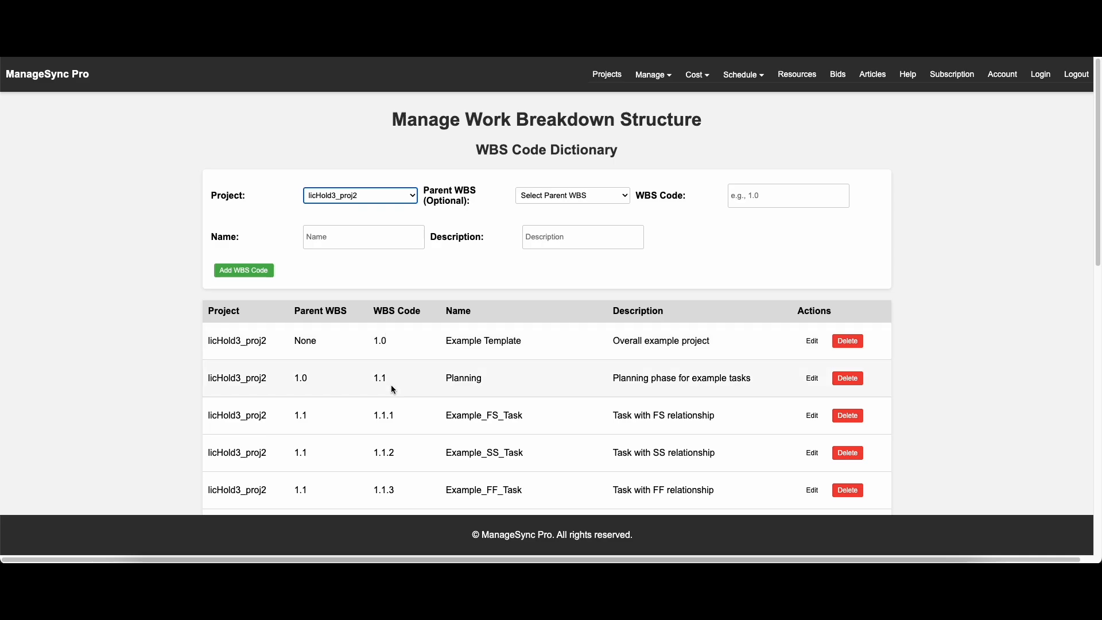
pyautogui.scroll(-5, 391, 389)
pyautogui.scroll(-6, 391, 388)
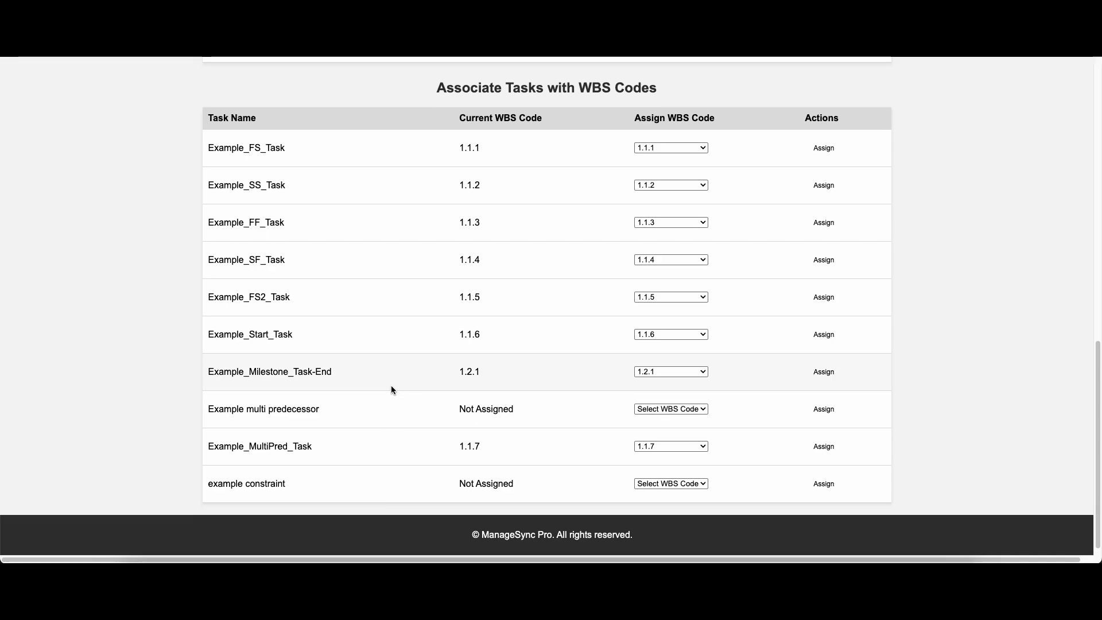
pyautogui.moveTo(213, 395); pyautogui.dragTo(515, 399)
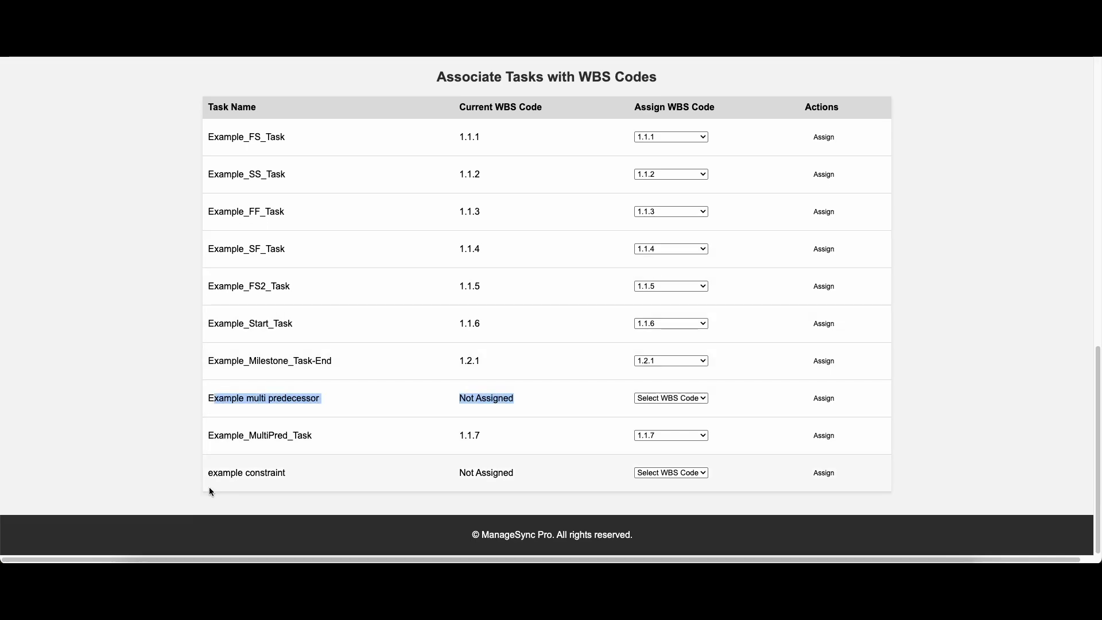
pyautogui.moveTo(213, 475); pyautogui.dragTo(493, 476)
pyautogui.click(493, 477)
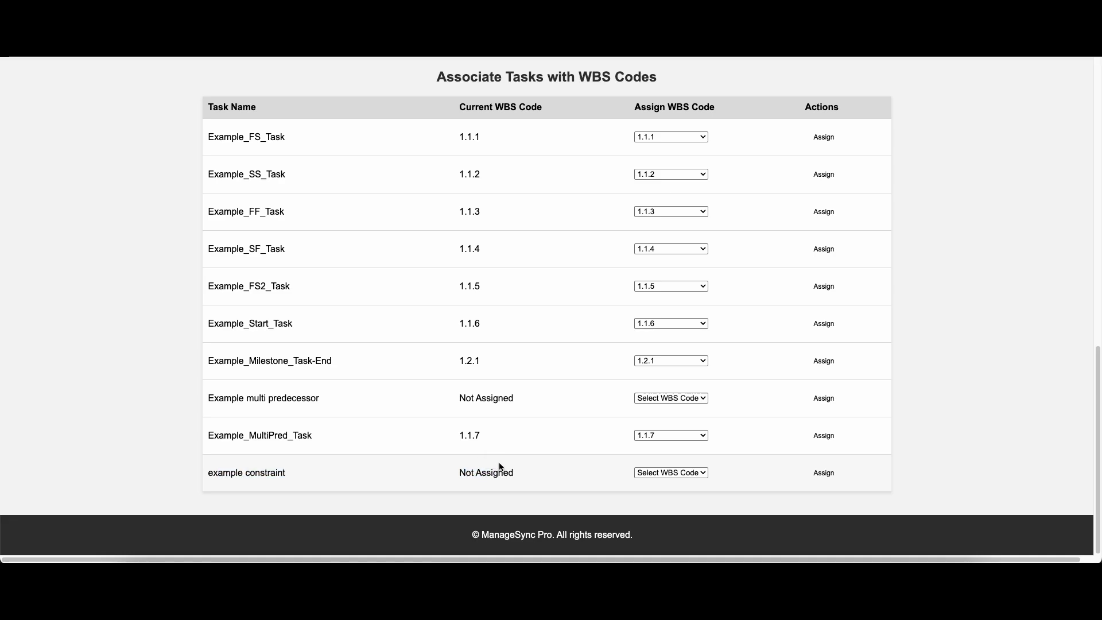
# - Assign WBS code 1.1.4 to the "Example multi predecessor" task
pyautogui.click(697, 398)
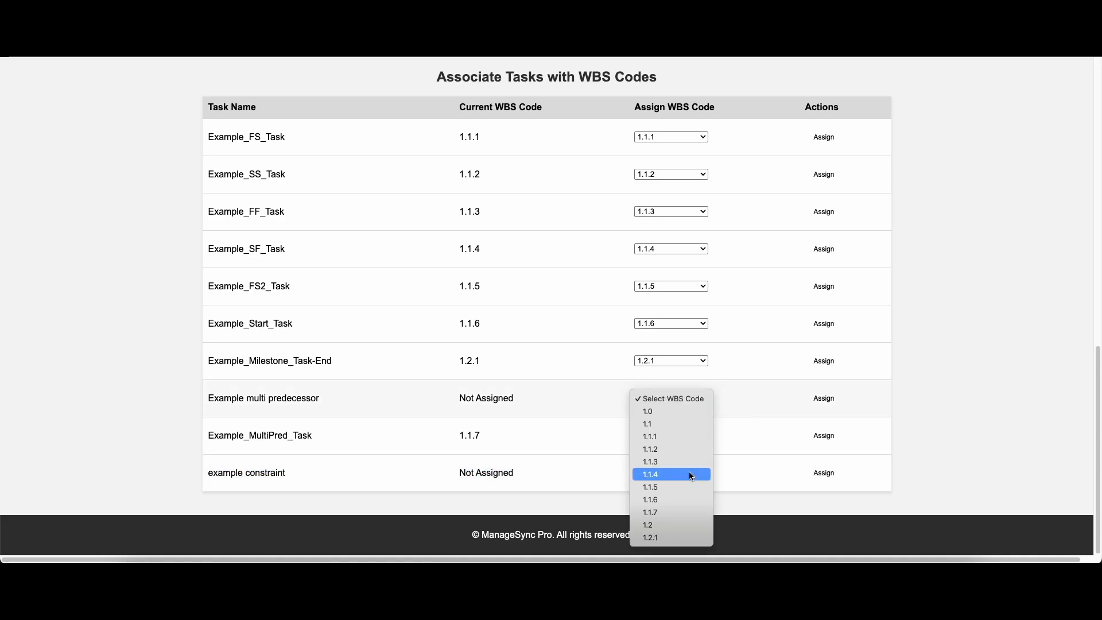
pyautogui.click(918, 410)
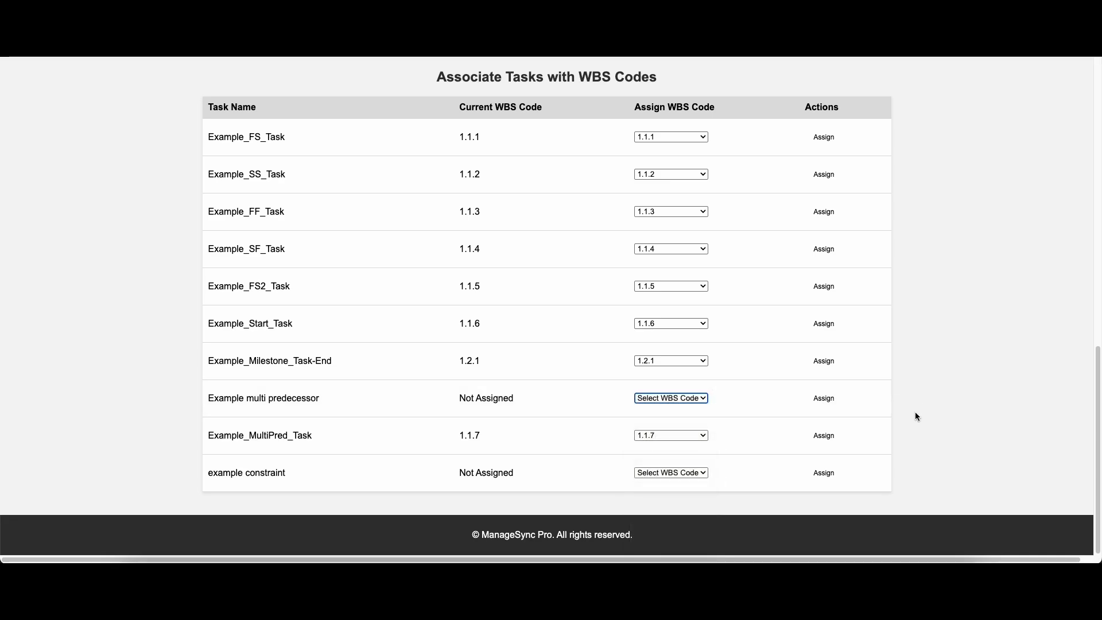
pyautogui.click(693, 399)
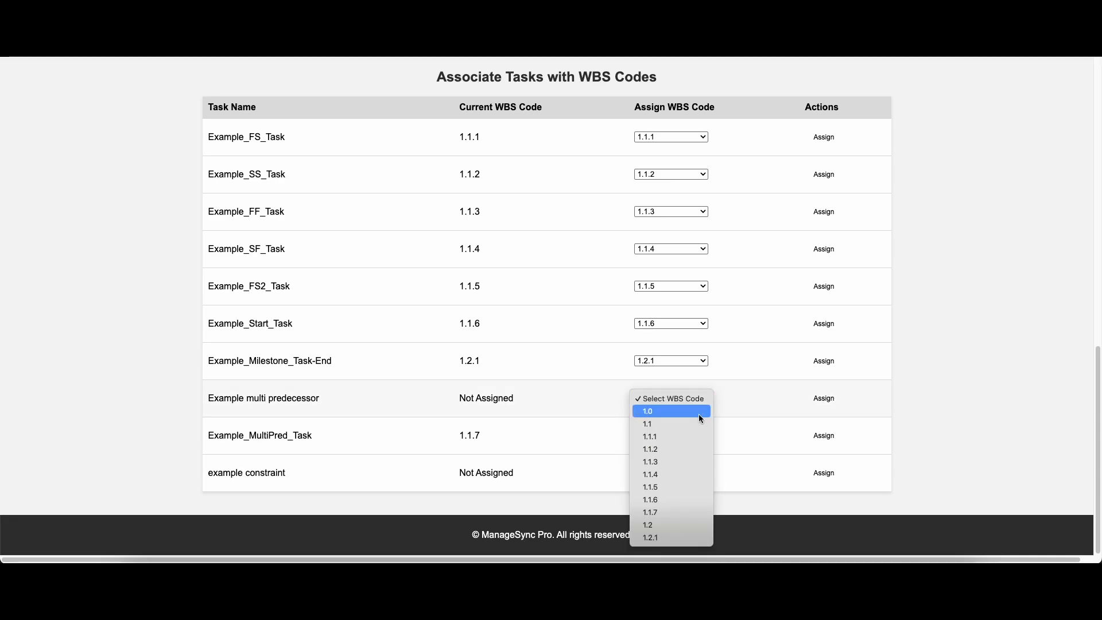
pyautogui.click(684, 474)
pyautogui.click(826, 400)
# - Examine the WBS code dictionary's parent codes, names and descriptions for the project
pyautogui.scroll(10, 754, 423)
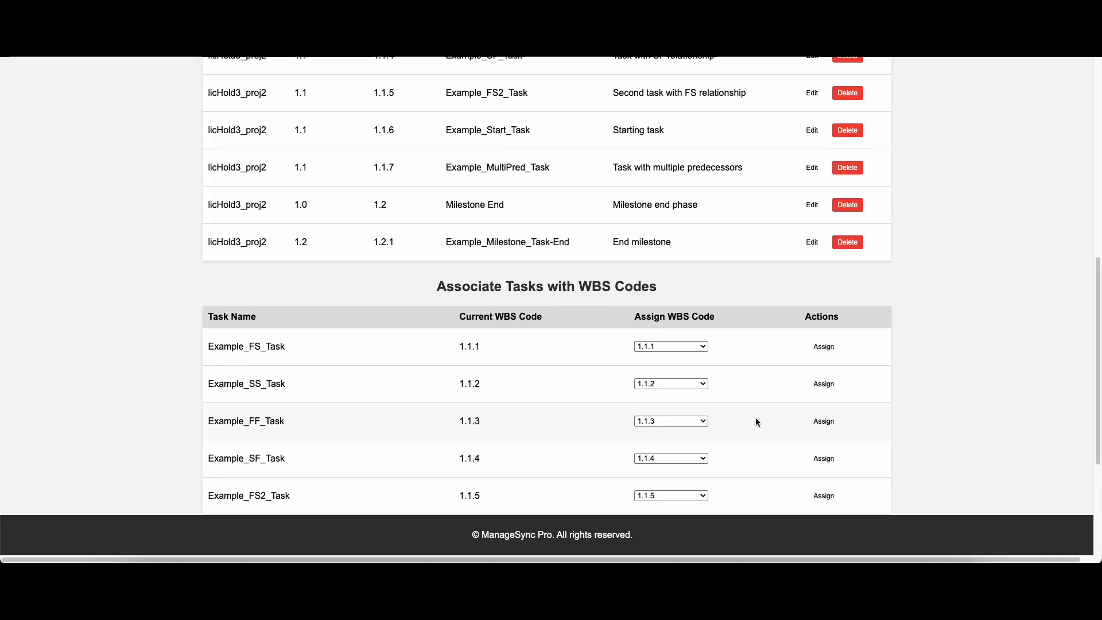
pyautogui.scroll(-1, 755, 418)
pyautogui.scroll(1, 667, 400)
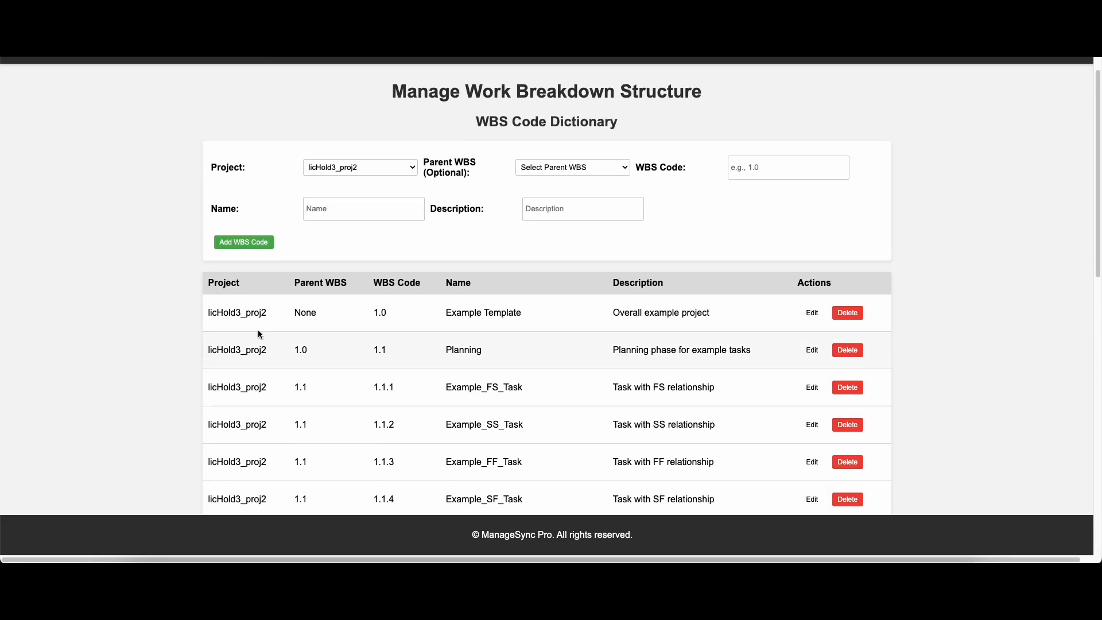
pyautogui.scroll(1, 401, 348)
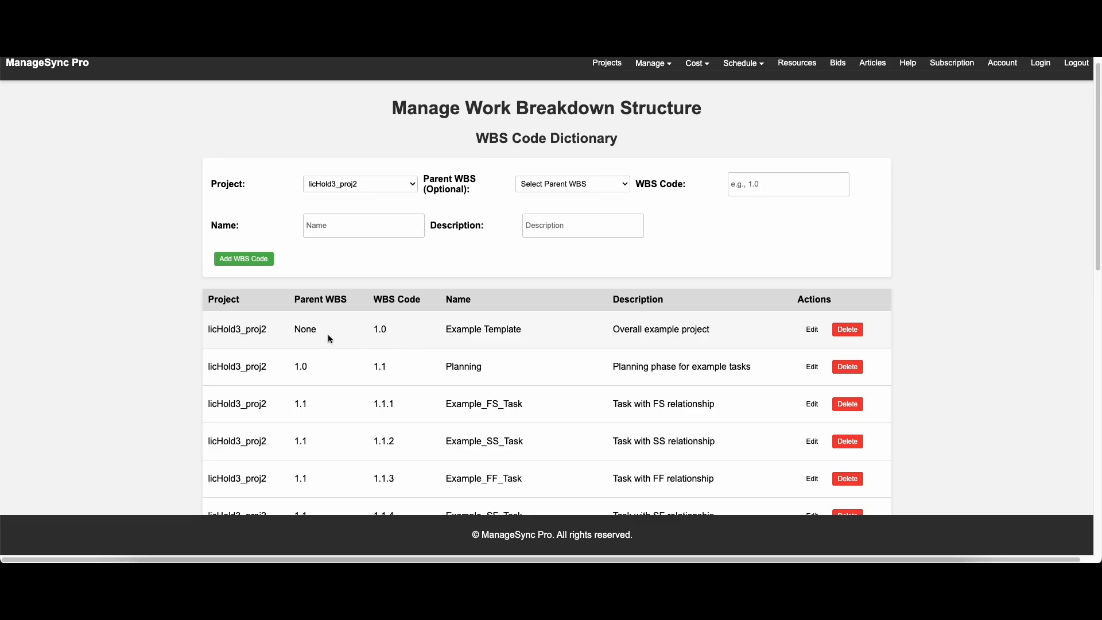
pyautogui.scroll(-3, 591, 404)
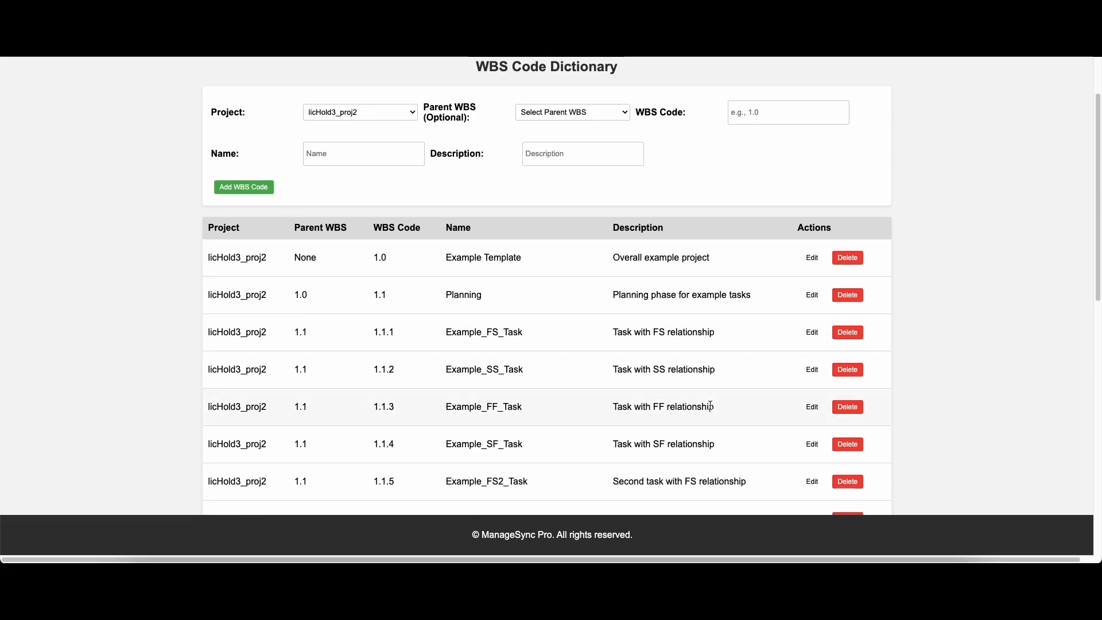
pyautogui.scroll(-5, 579, 344)
pyautogui.scroll(7, 552, 372)
pyautogui.scroll(1, 553, 371)
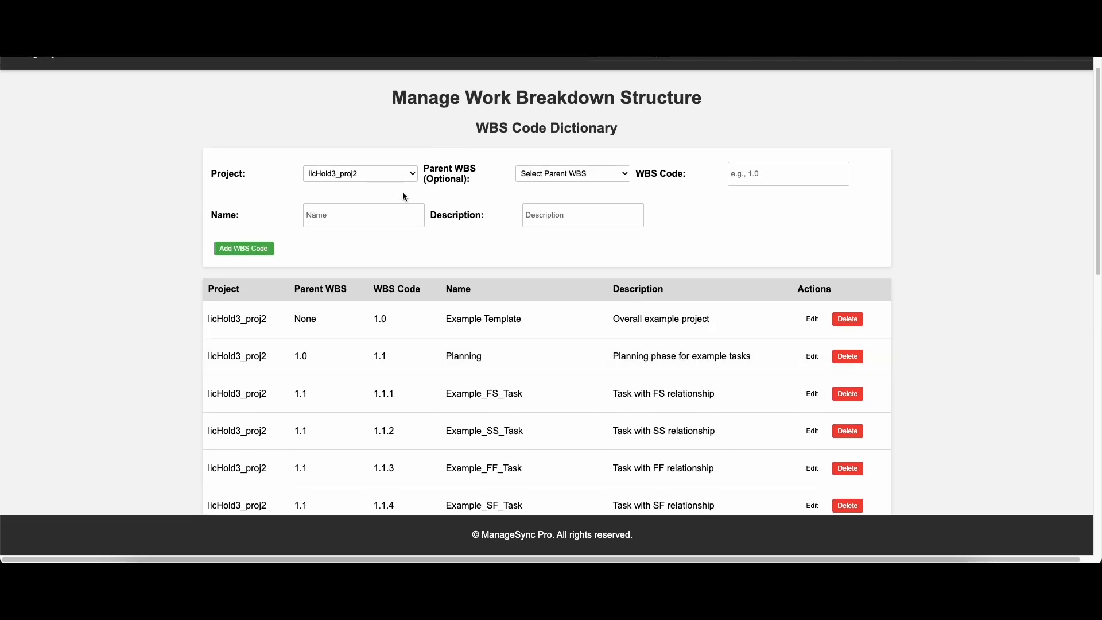
# - Inspect the parent WBS choices and code field for adding a new WBS code, and the names of the first dictionary entries
pyautogui.click(598, 174)
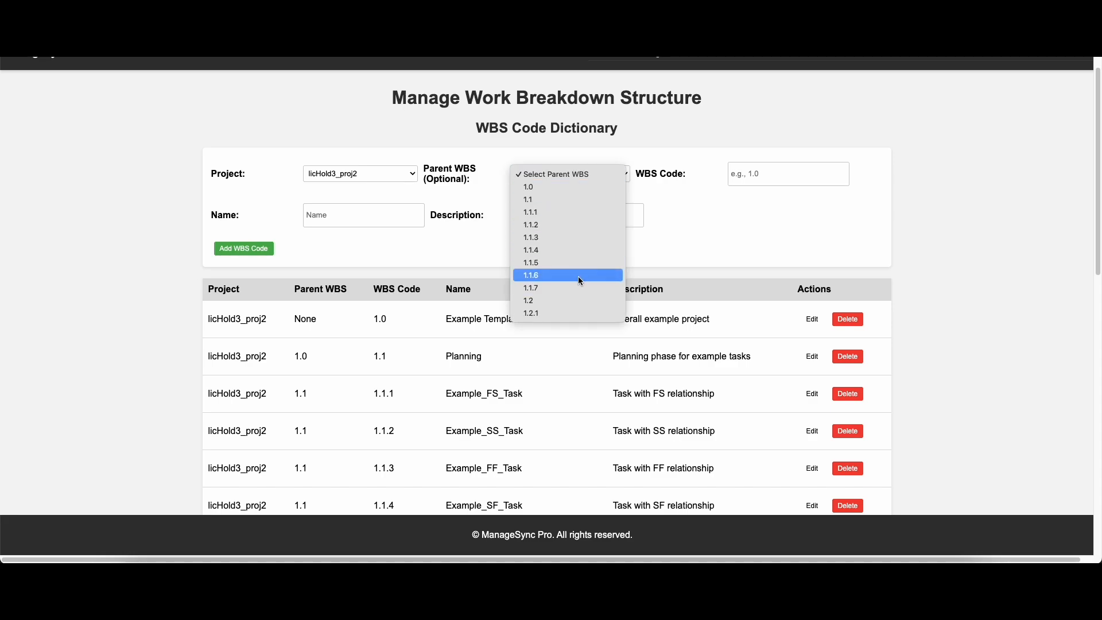
pyautogui.click(878, 260)
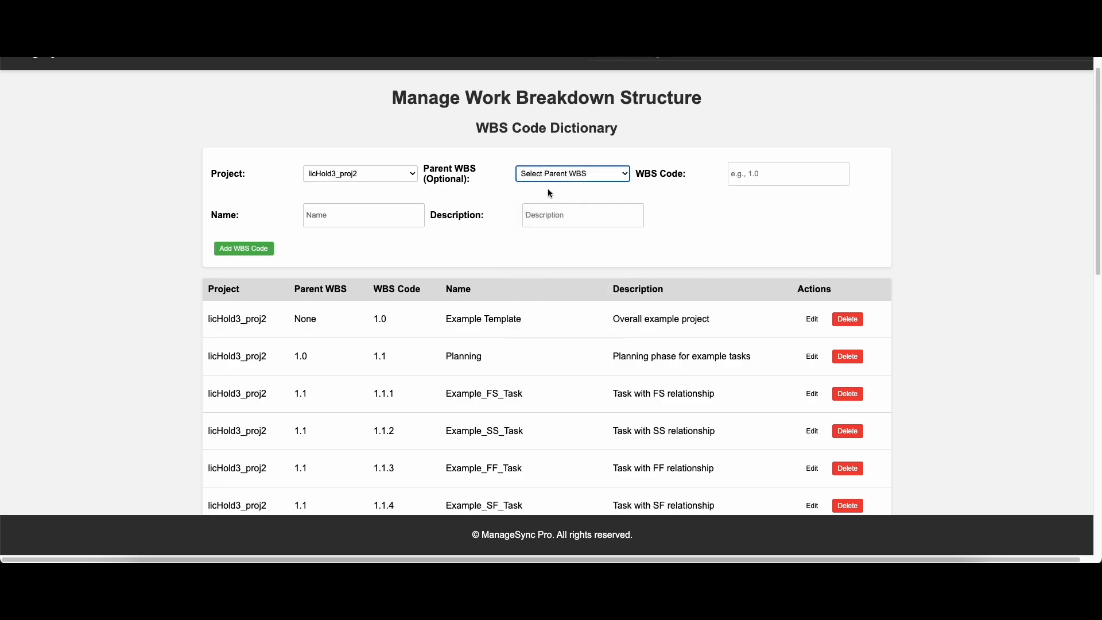
pyautogui.click(754, 172)
pyautogui.click(982, 266)
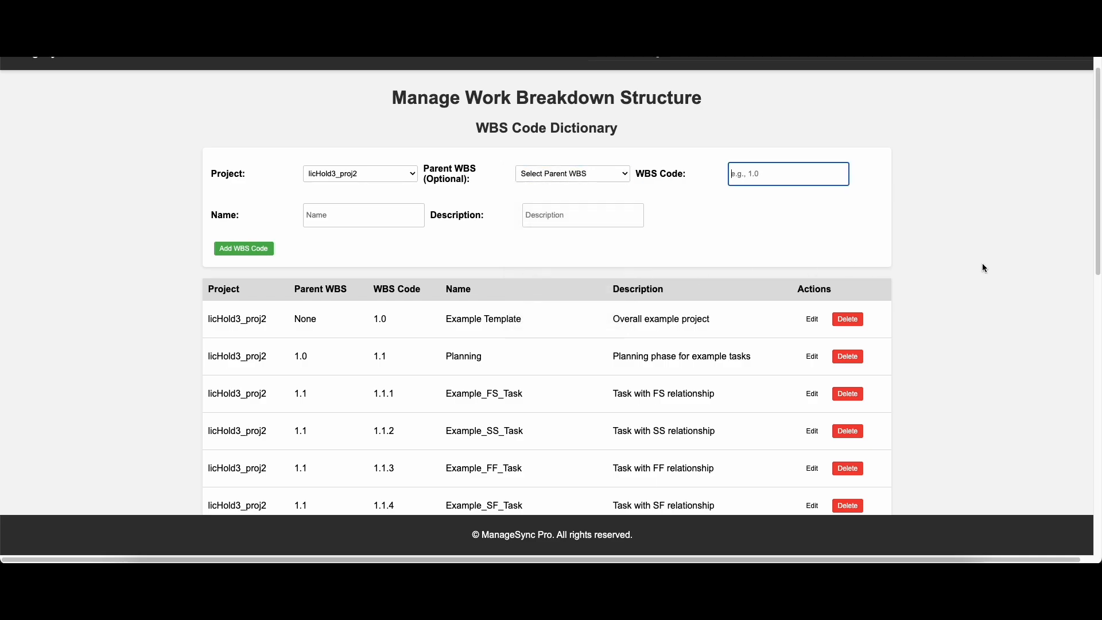
pyautogui.moveTo(469, 319); pyautogui.dragTo(487, 392)
pyautogui.click(485, 392)
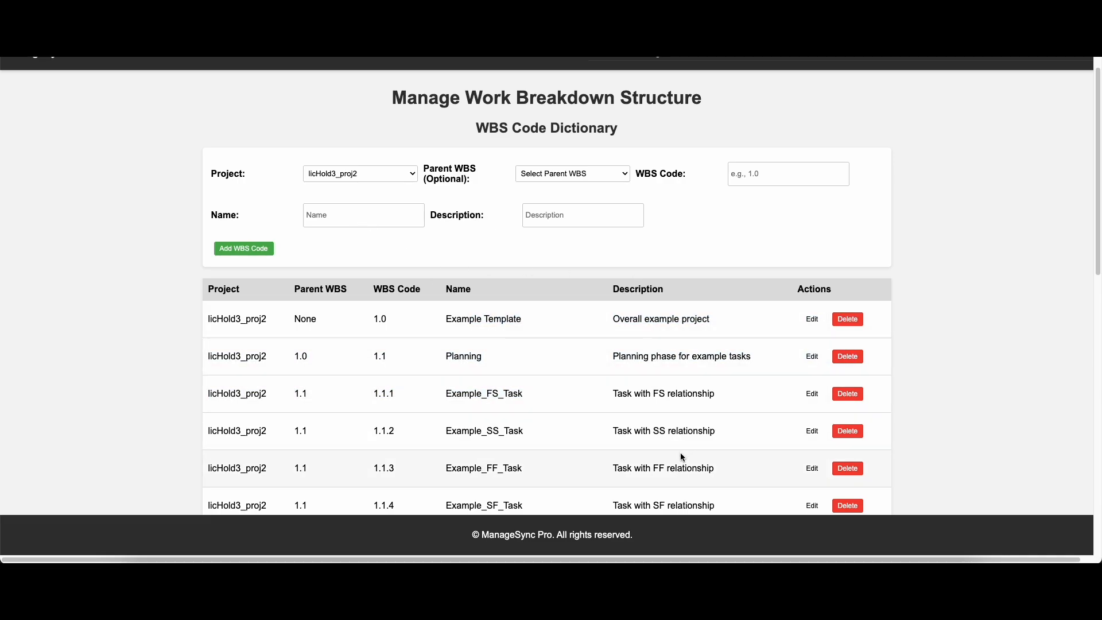
# - Check which WBS code each task is associated with, including the "Example multi predecessor" and "example constraint" tasks
pyautogui.scroll(-3, 861, 367)
pyautogui.scroll(-10, 464, 341)
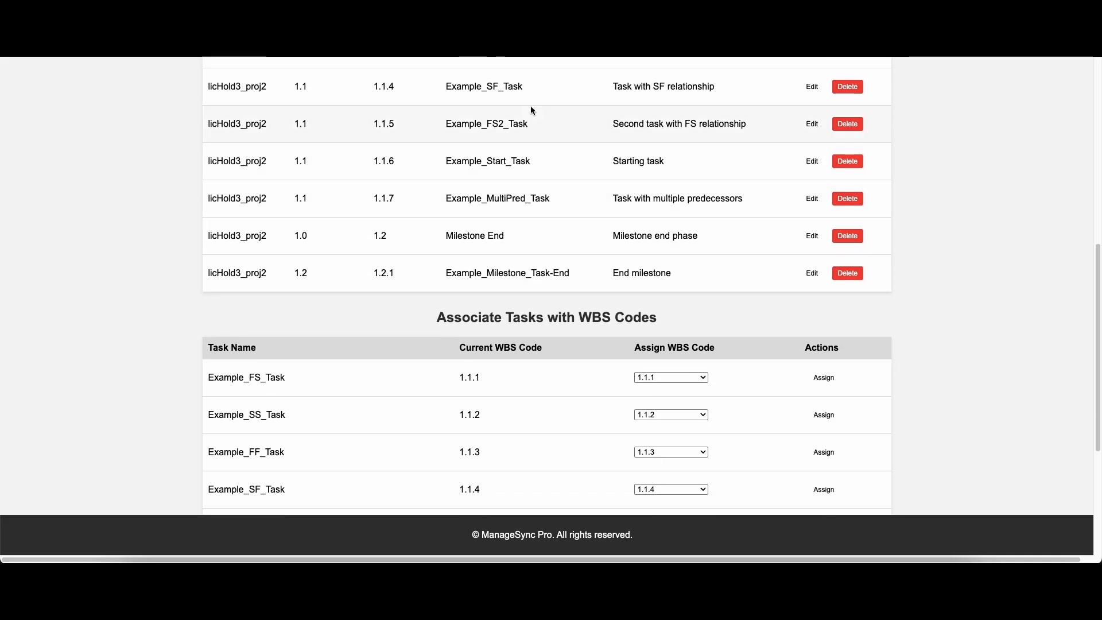
pyautogui.scroll(-6, 608, 216)
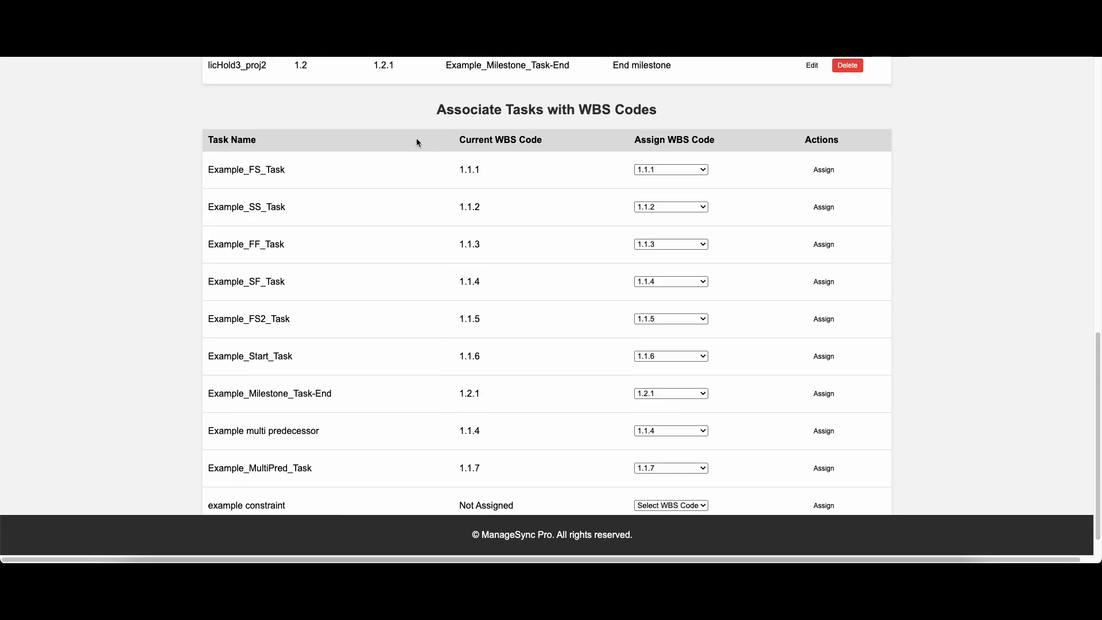
pyautogui.scroll(-1, 345, 367)
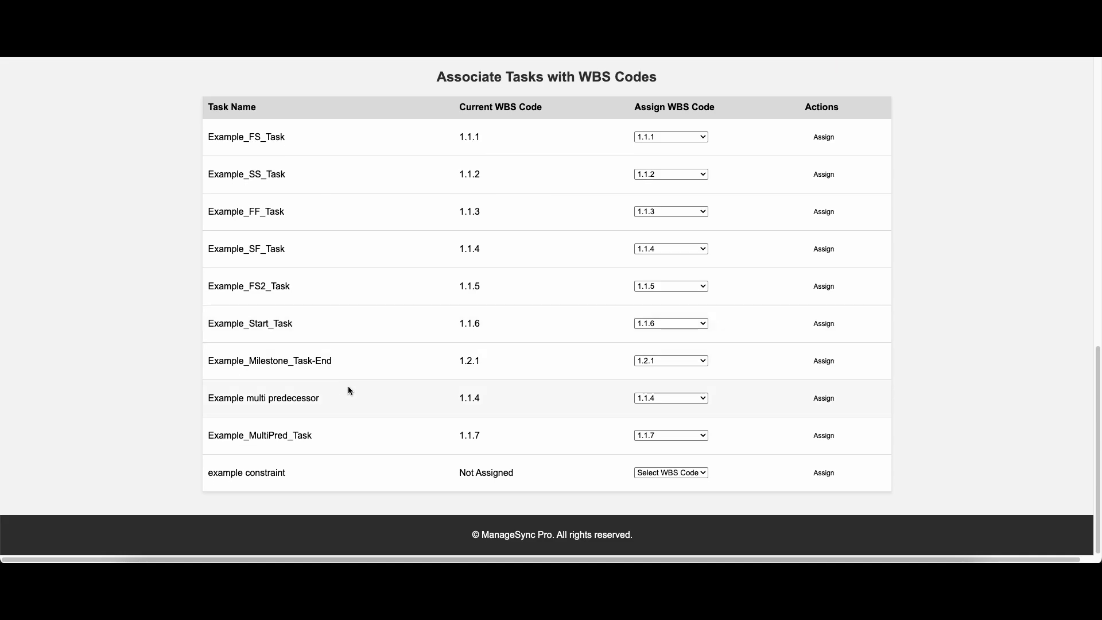
pyautogui.scroll(15, 453, 285)
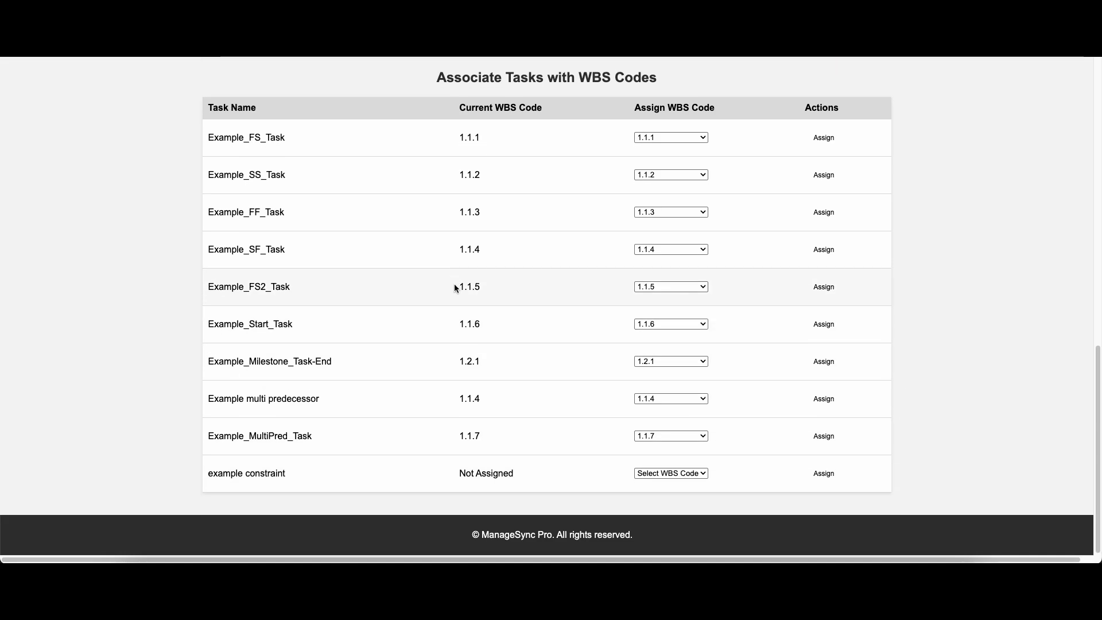
pyautogui.scroll(5, 453, 285)
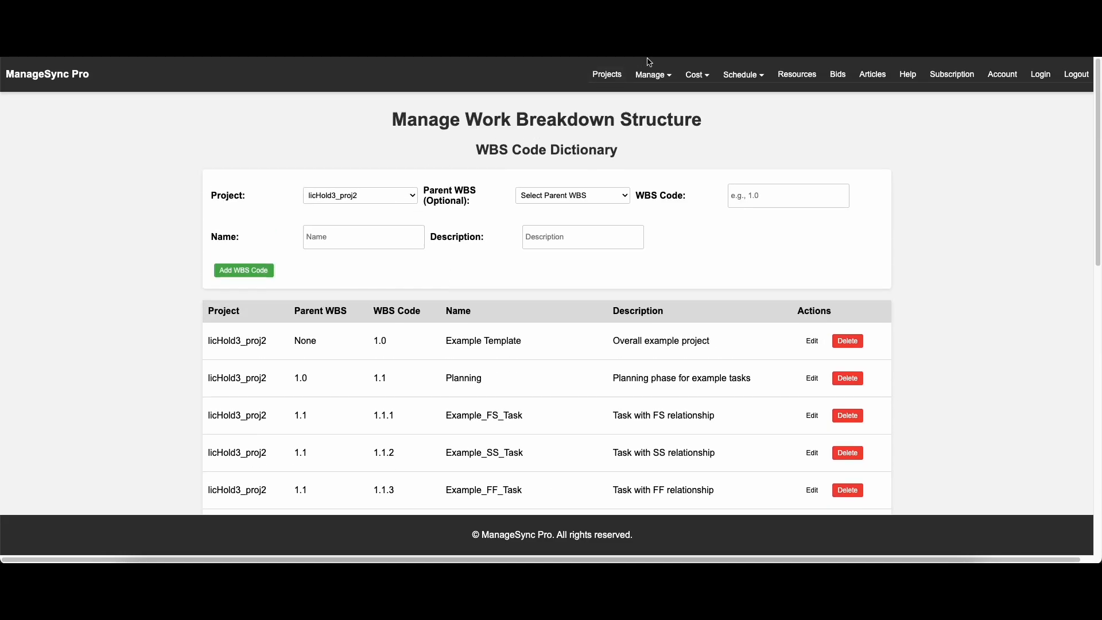
# - Inspect the role choices for adding a user on the User Roles page, and view the Bids page's entry form
pyautogui.moveTo(649, 80)
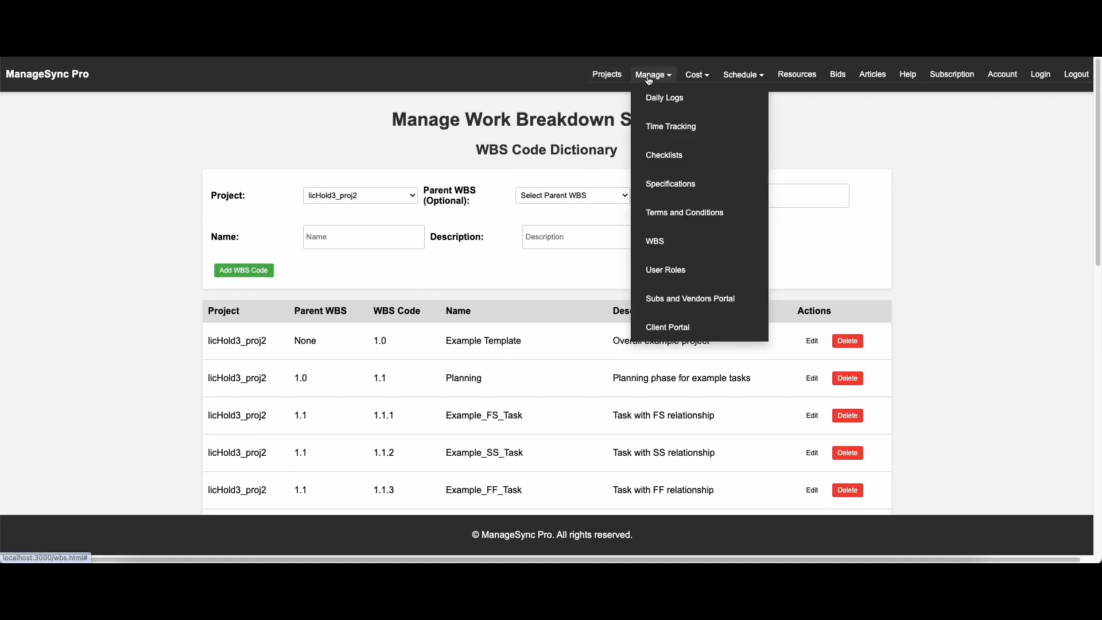
pyautogui.click(685, 272)
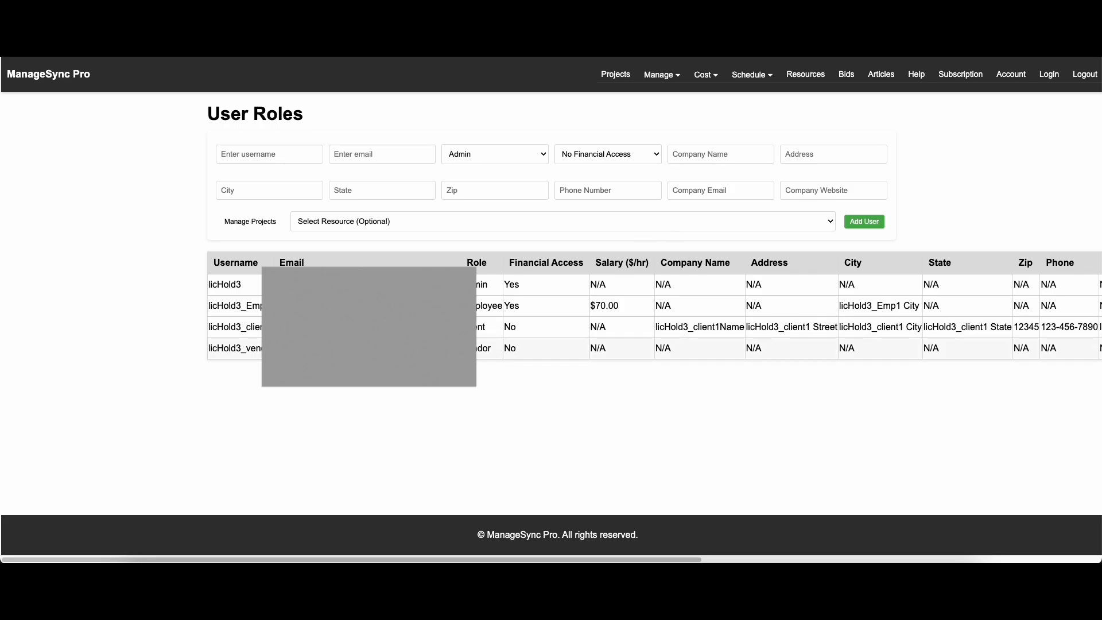
pyautogui.click(498, 155)
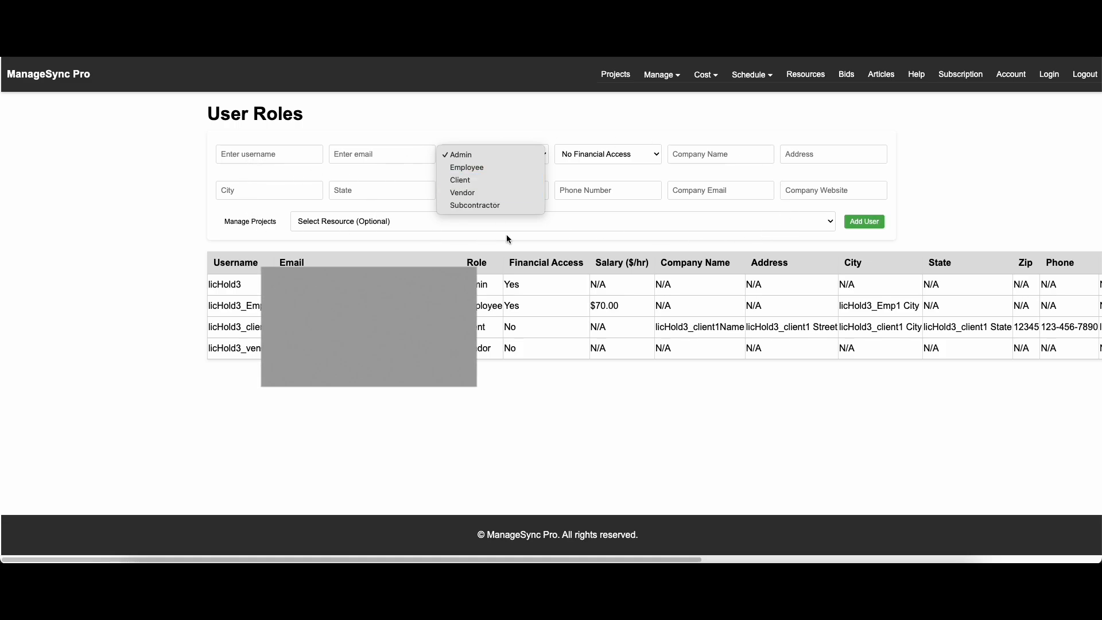
pyautogui.click(676, 105)
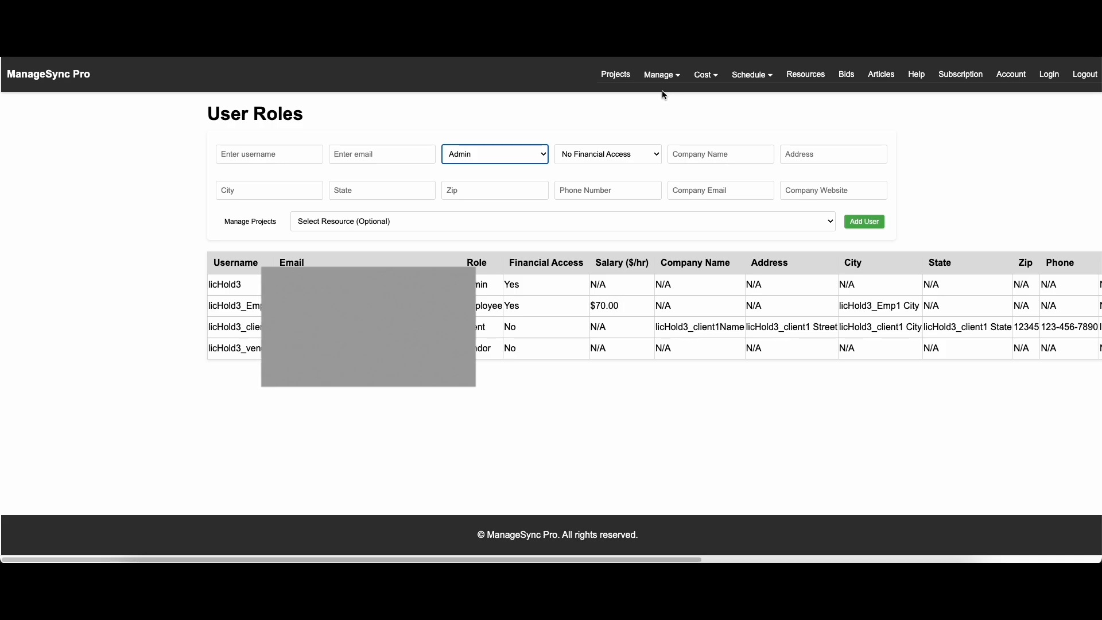
pyautogui.click(662, 91)
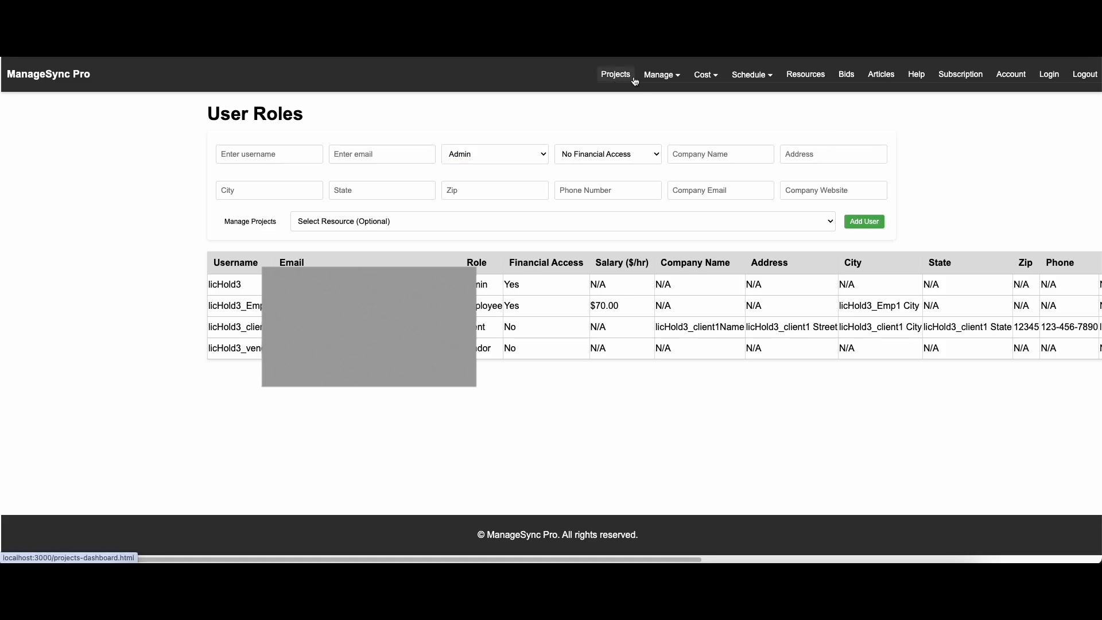
pyautogui.click(843, 80)
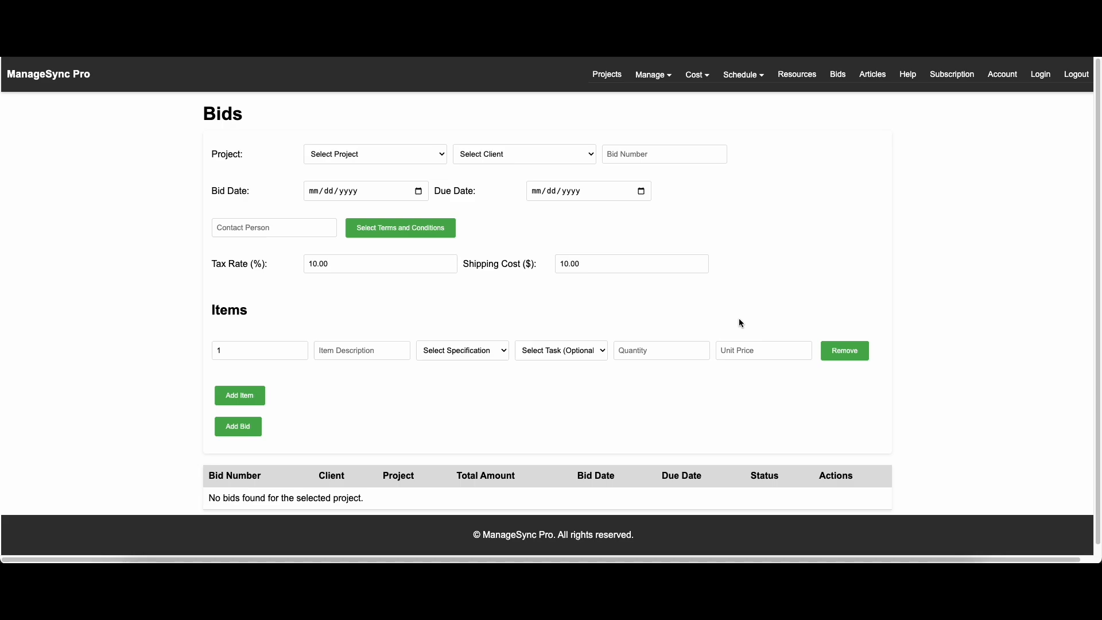
# - Review the forecast cost, current budget and schedule percent complete of licHold3_proj2 in the Projects Dashboard metrics
pyautogui.click(606, 74)
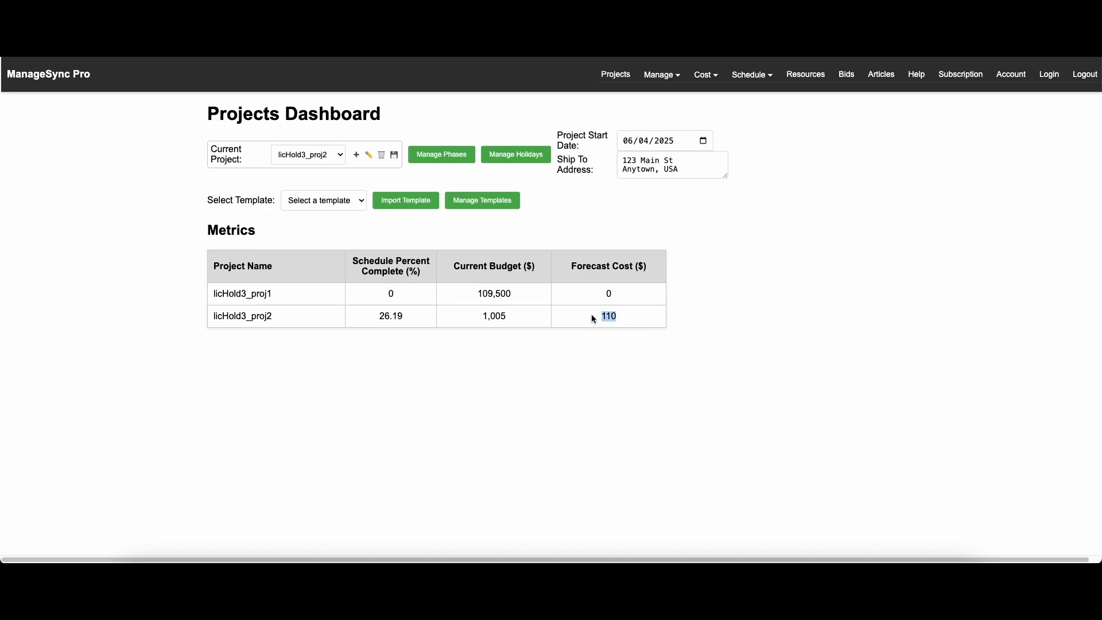
pyautogui.moveTo(508, 319); pyautogui.dragTo(481, 319)
pyautogui.moveTo(405, 319); pyautogui.dragTo(352, 321)
pyautogui.doubleClick(385, 320)
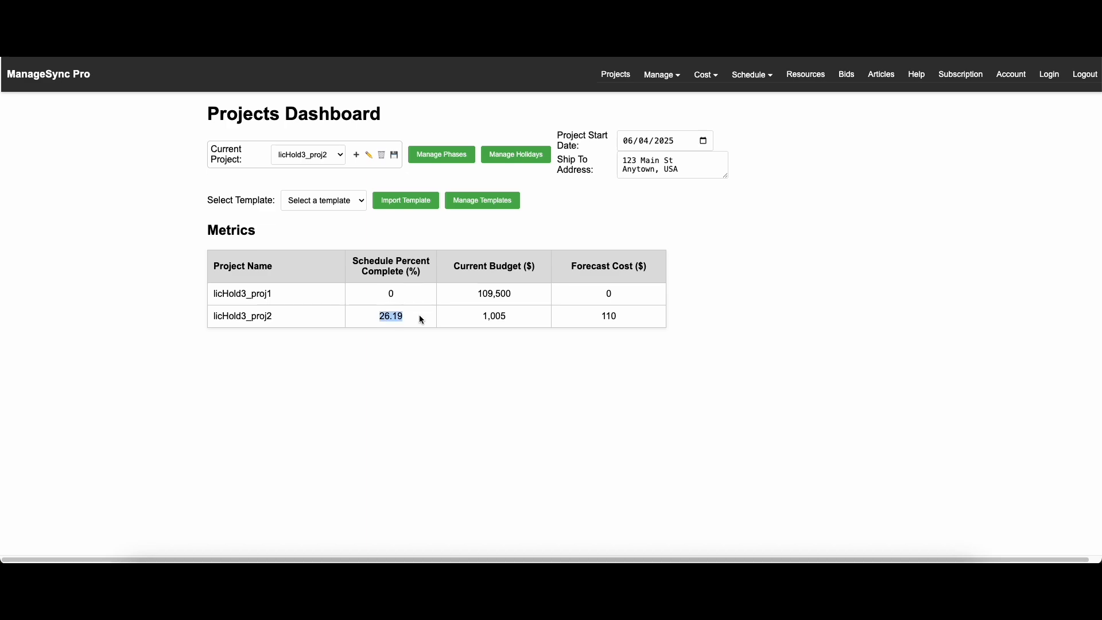